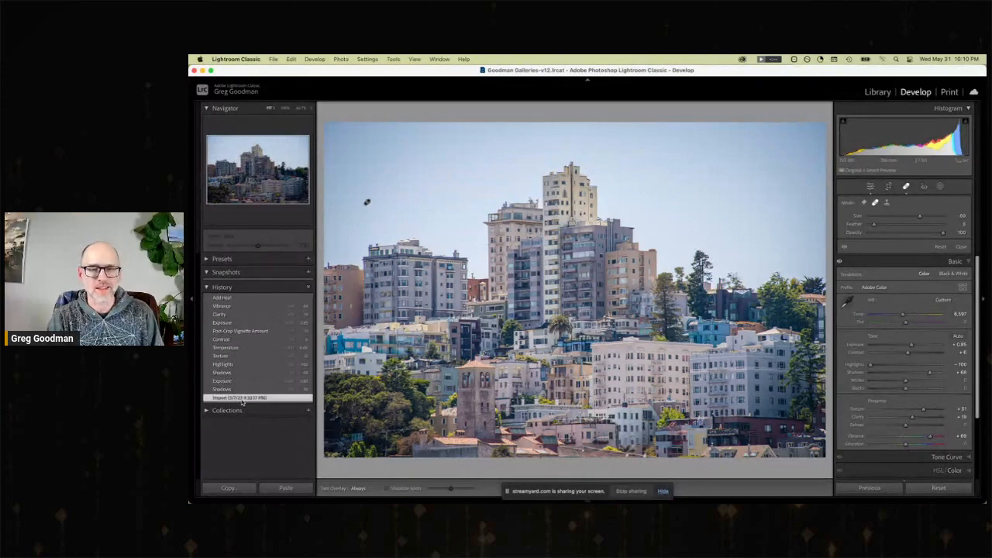
Restore the skyline photo's newest history state, Add Heal, and open the photo of high-rises around a bright sky for developing.
left_click(242, 297)
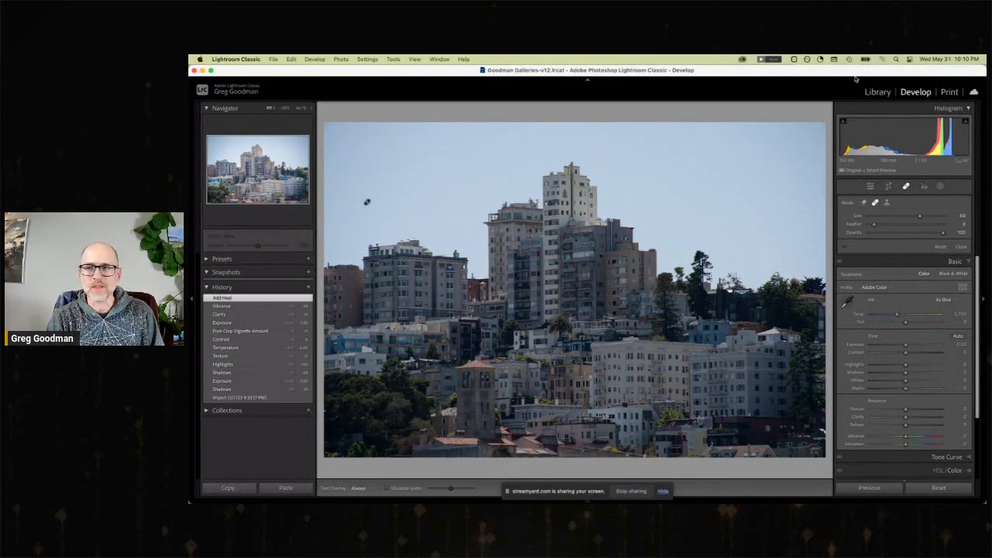
left_click(879, 92)
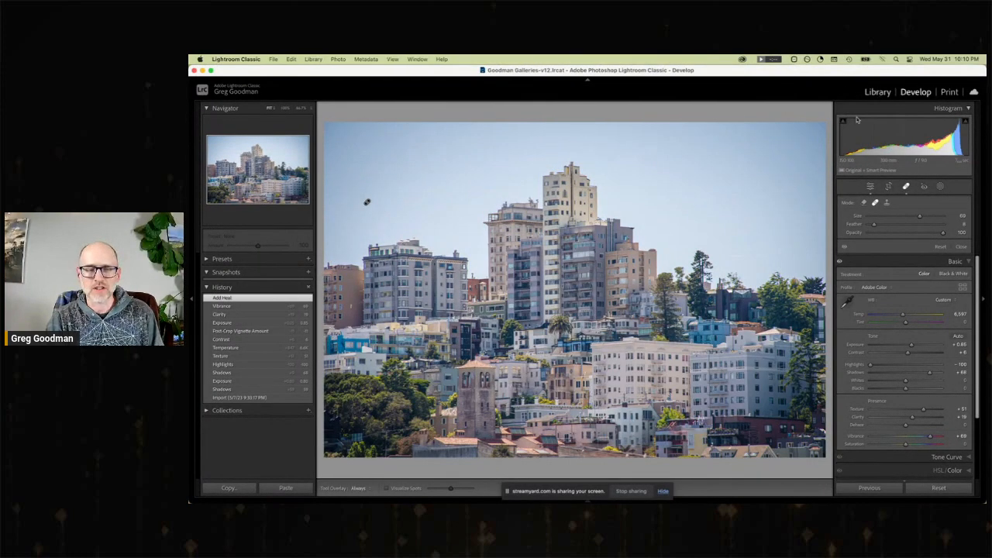
key("g")
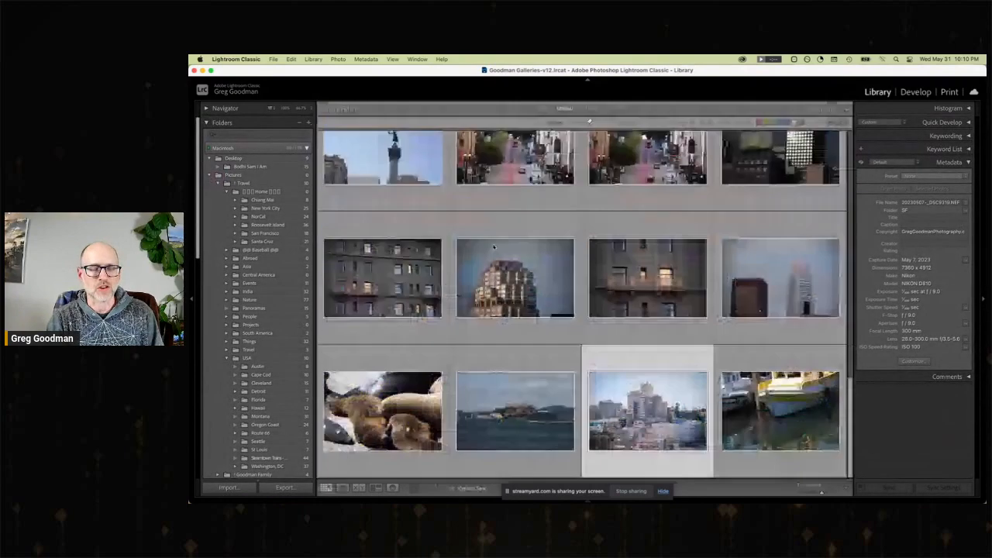
scroll(452, 270, "down", 10)
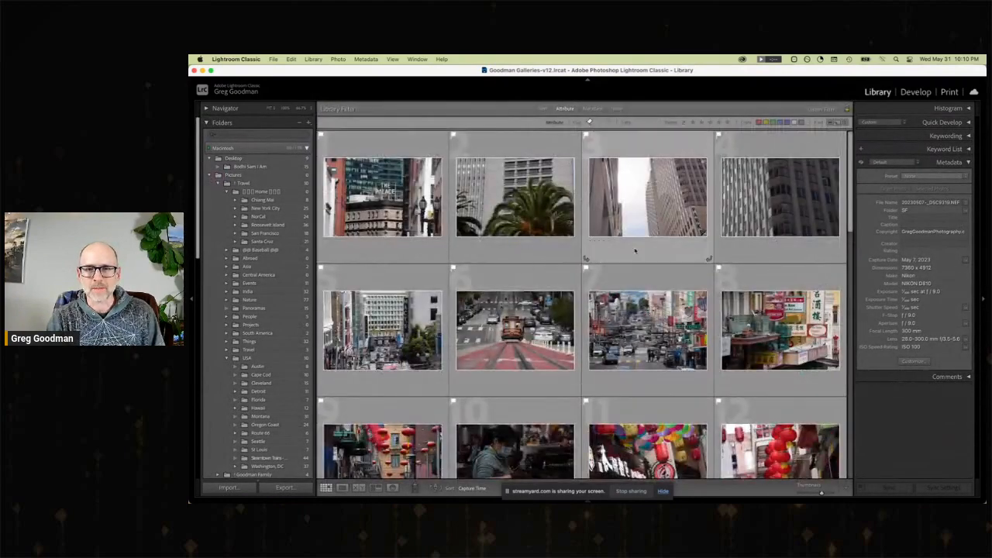
double_click(653, 222)
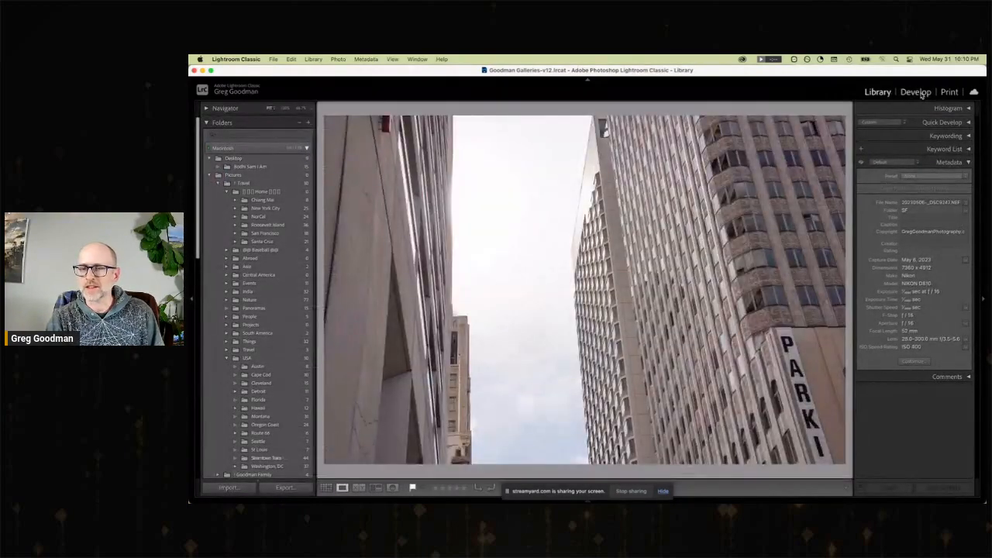
left_click(923, 95)
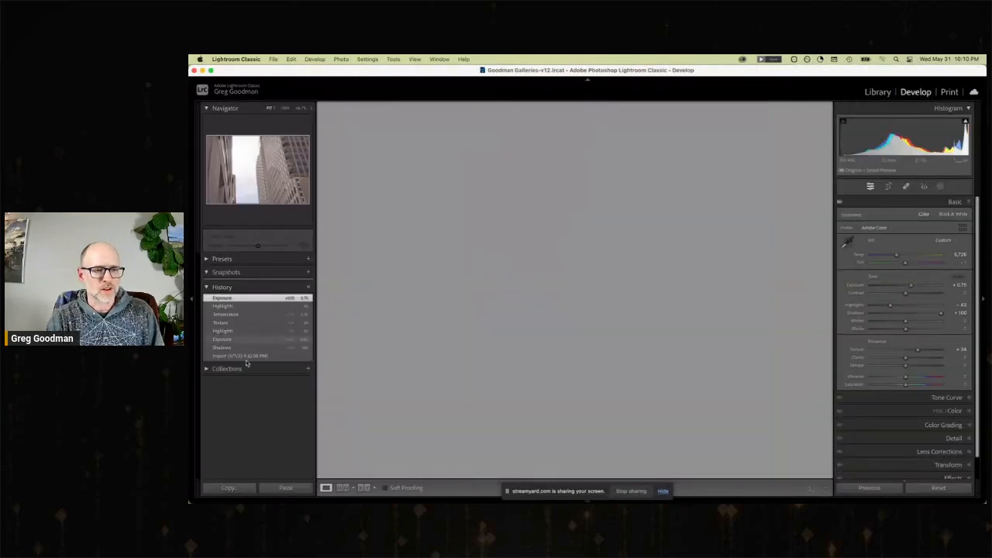
Compare the high-rise photo's original import state with its latest Exposure edit in the history.
left_click(246, 357)
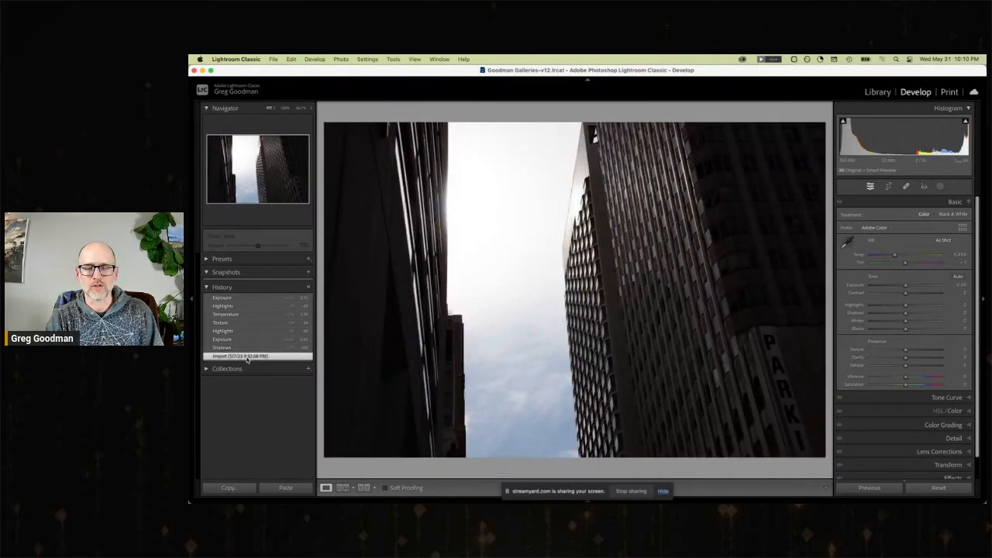
left_click(237, 298)
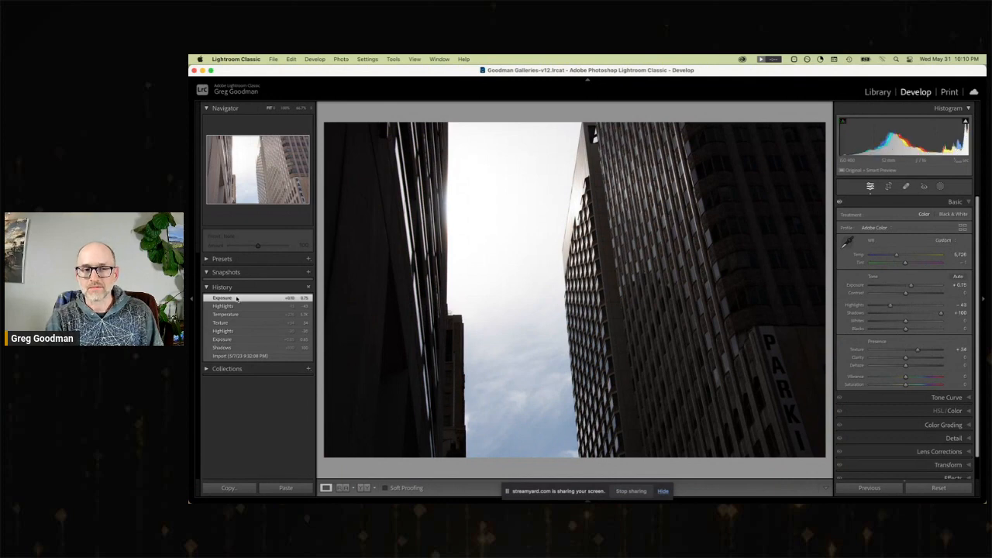
left_click(230, 299)
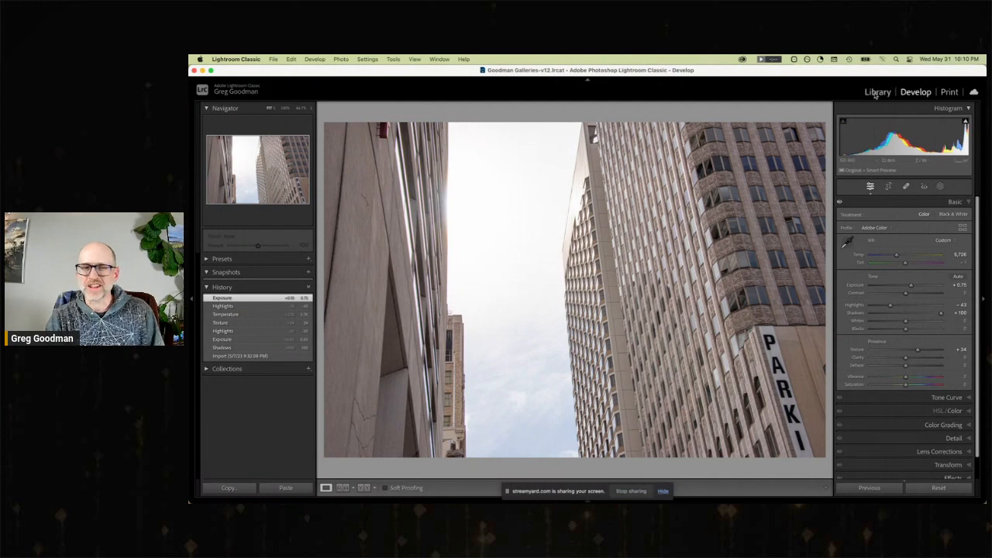
Switch to Chrome to check the StreamYard broadcast and return to Lightroom Classic.
key("super+Tab")
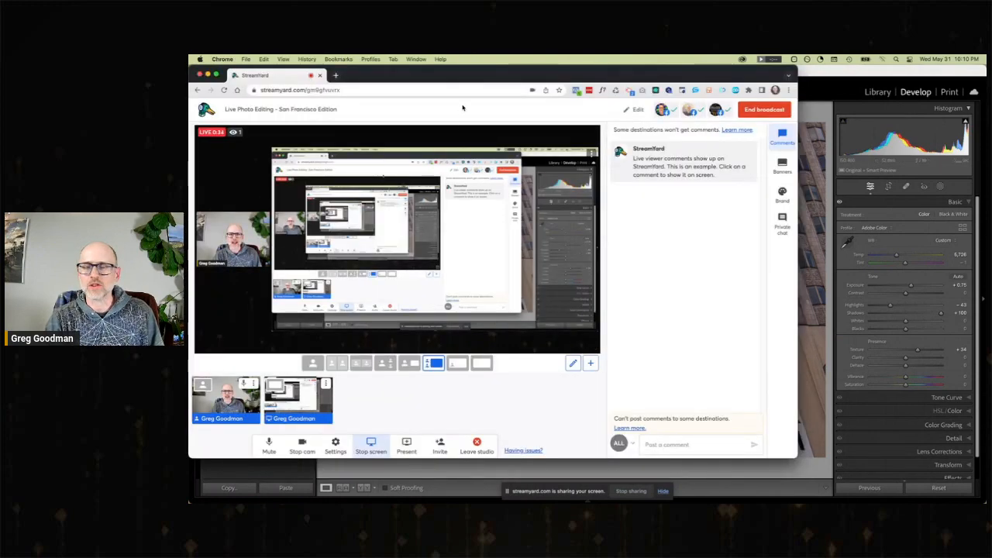
key("super+Tab")
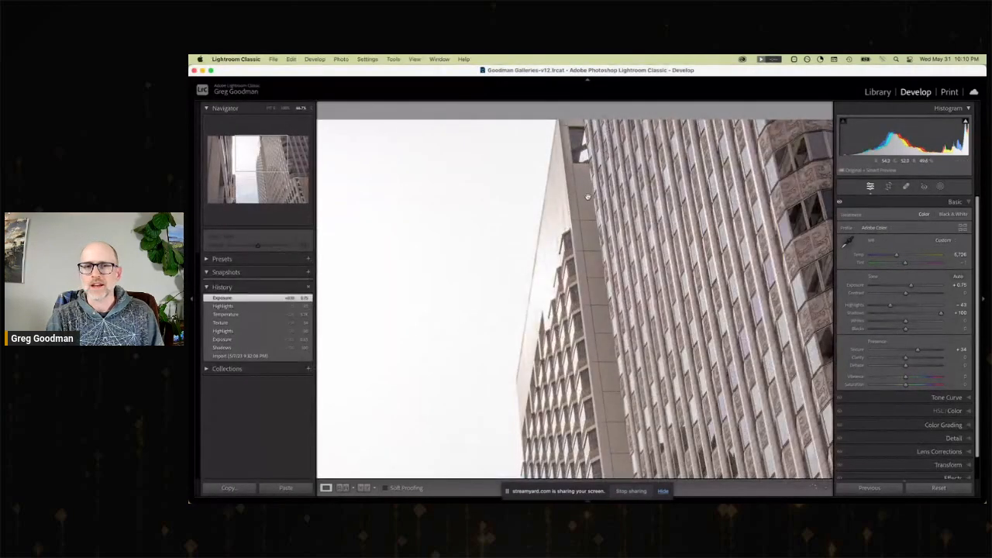
Open the photo of the masked fortune-cookie worker for developing and set Shadows to +57, Exposure to +1.50 and Texture to +31.
left_click(879, 92)
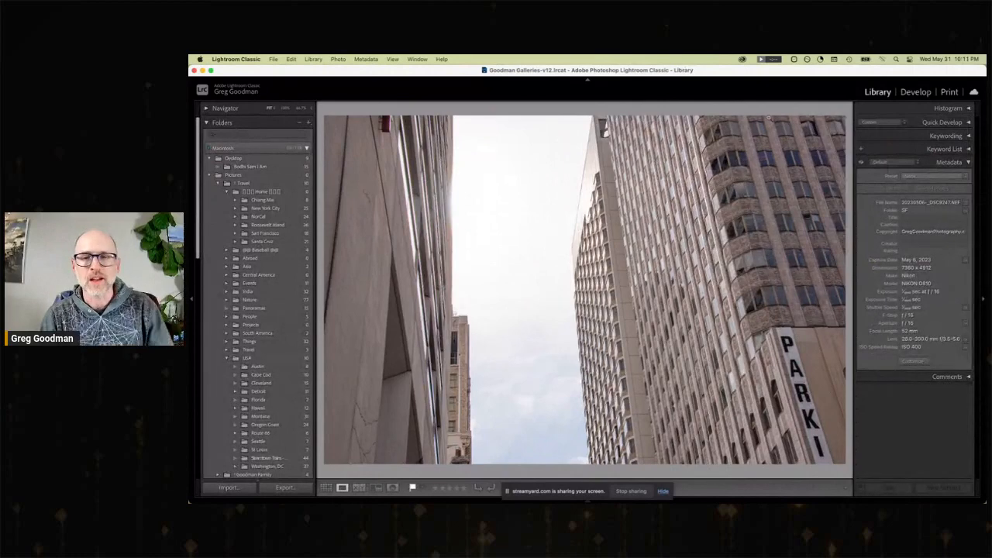
key("g")
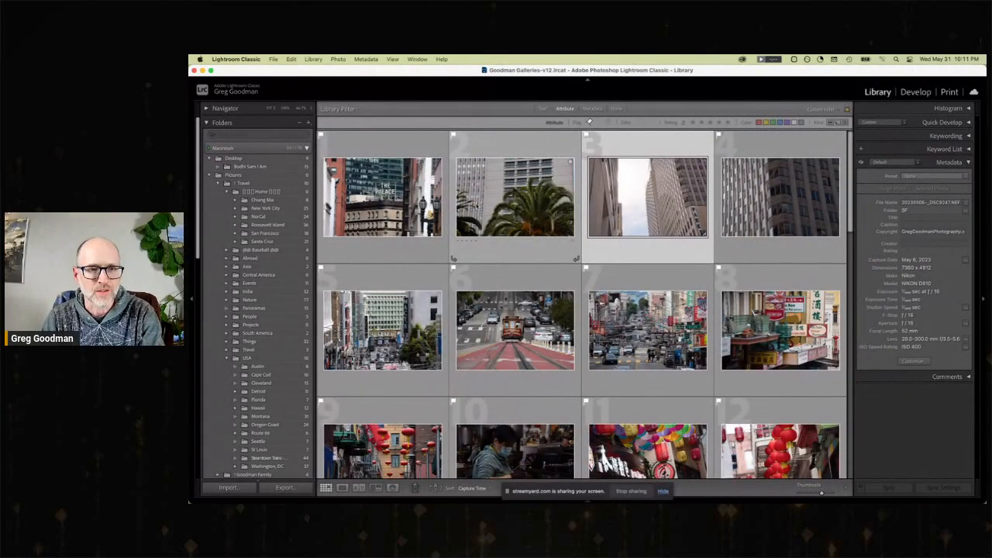
scroll(542, 245, "down", 2)
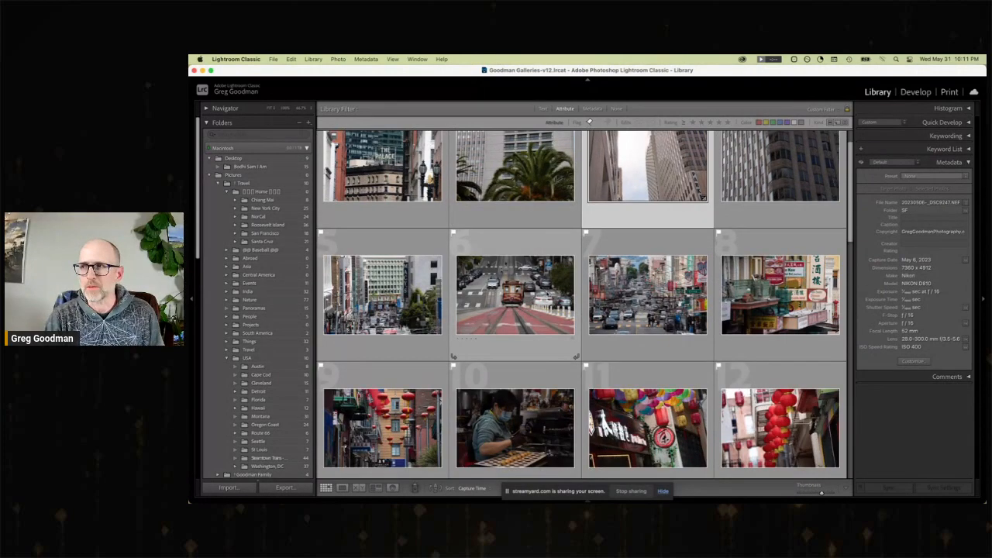
double_click(513, 416)
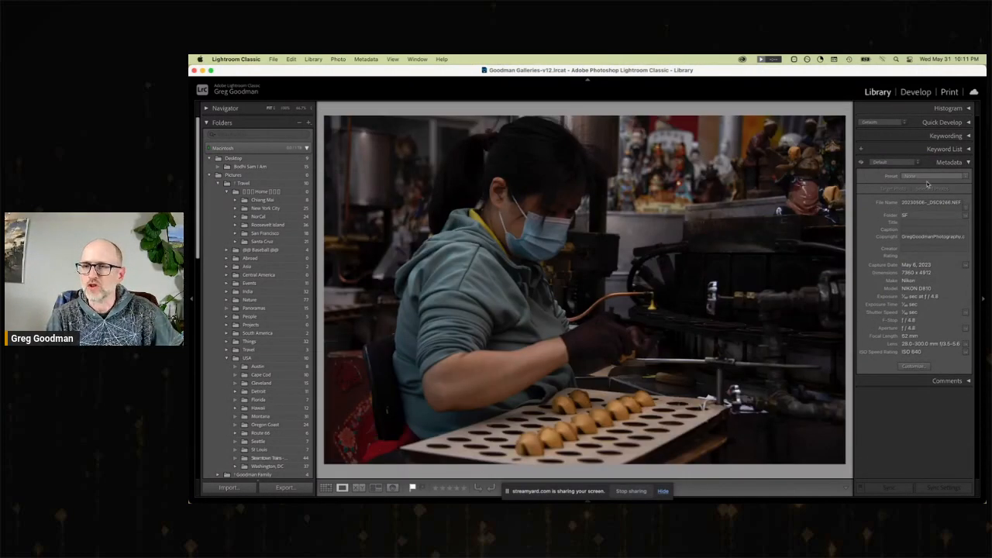
left_click(916, 91)
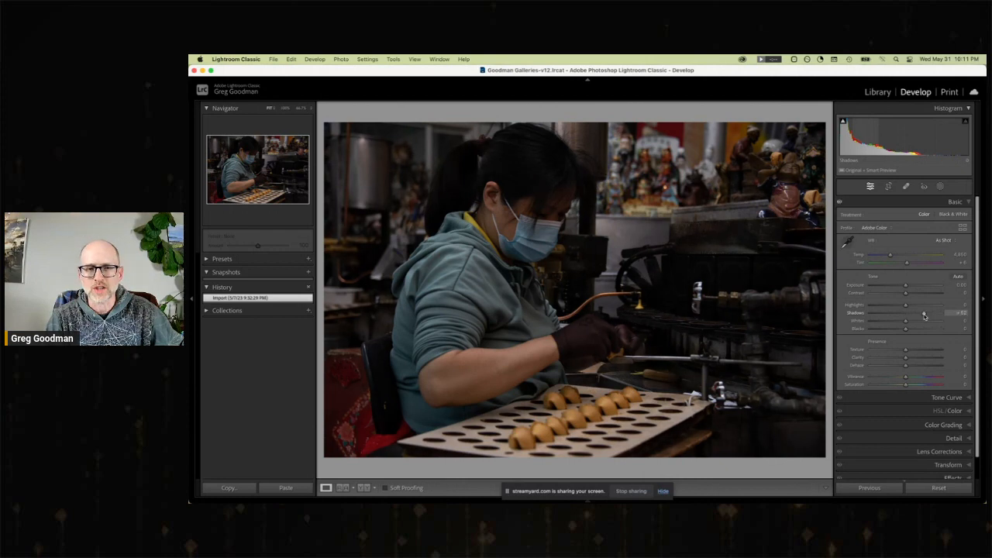
left_click_drag(907, 313, 917, 286)
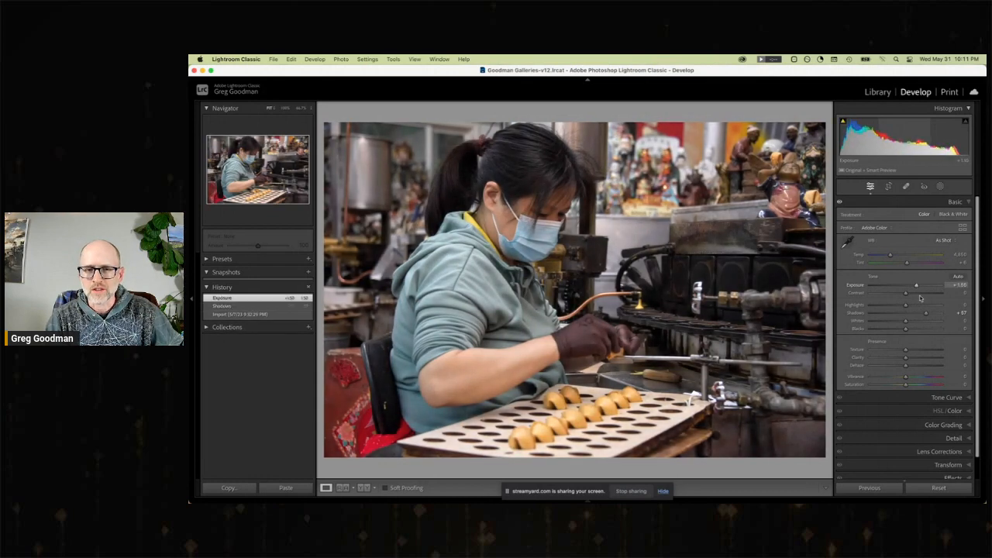
left_click(917, 352)
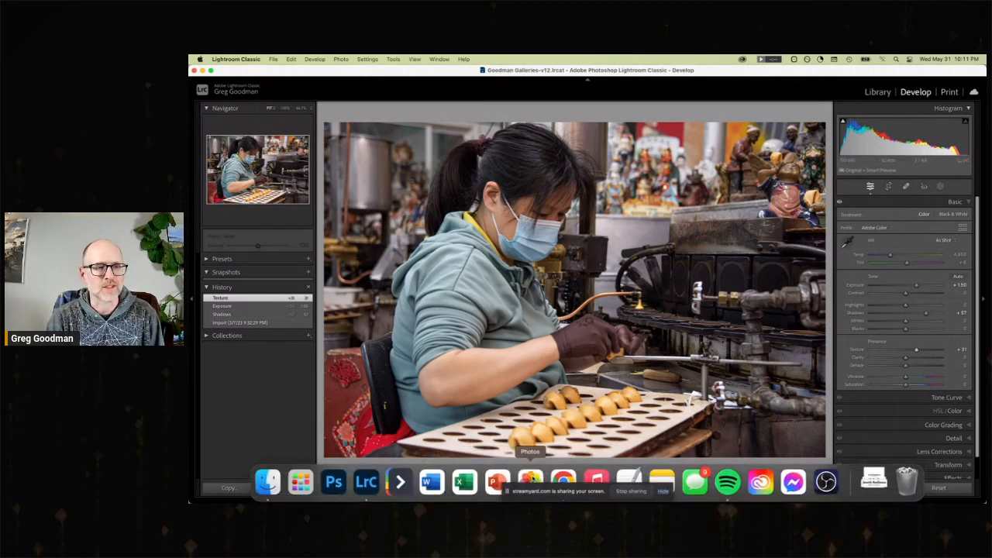
Switch to Photos, open the fortune-cookie worker video from May 6, 2023 in San Francisco, and reposition the window.
left_click(530, 482)
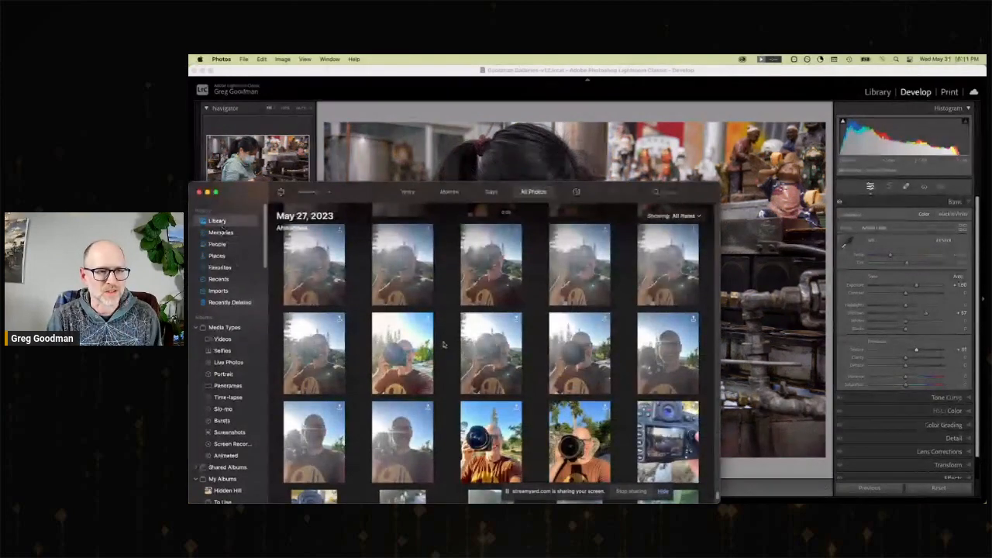
scroll(370, 349, "up", 3)
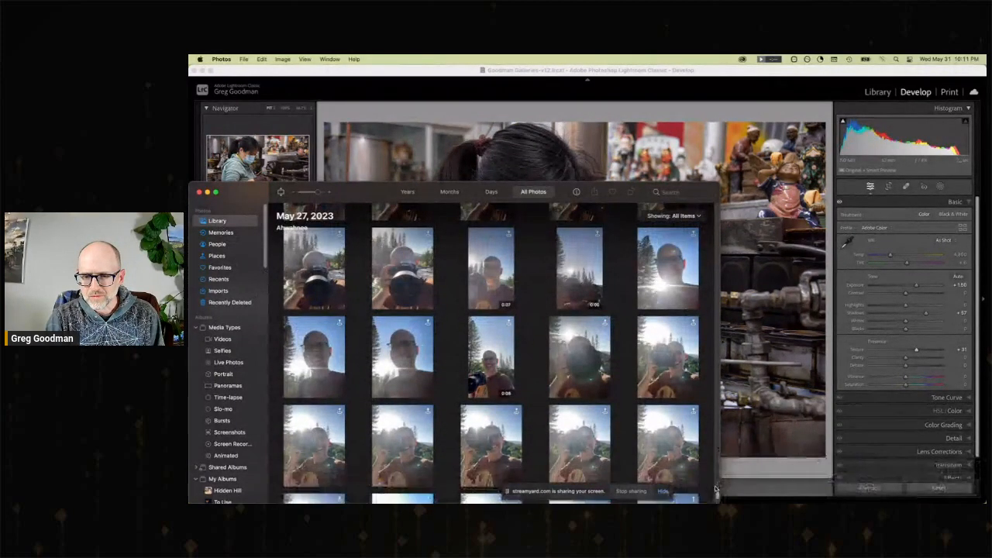
mouse_move(717, 496)
left_mouse_down()
mouse_move(716, 475)
mouse_move(717, 491)
left_mouse_up()
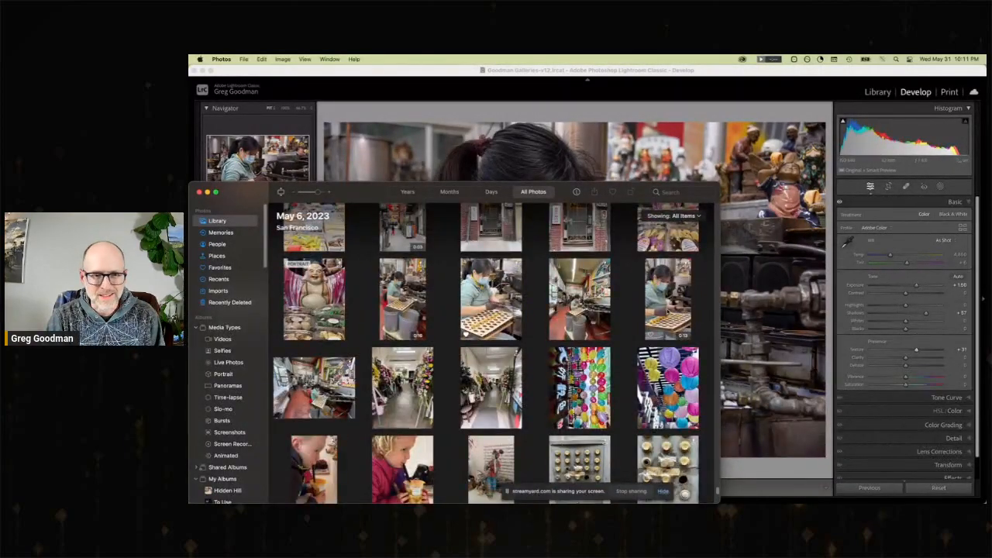
double_click(668, 310)
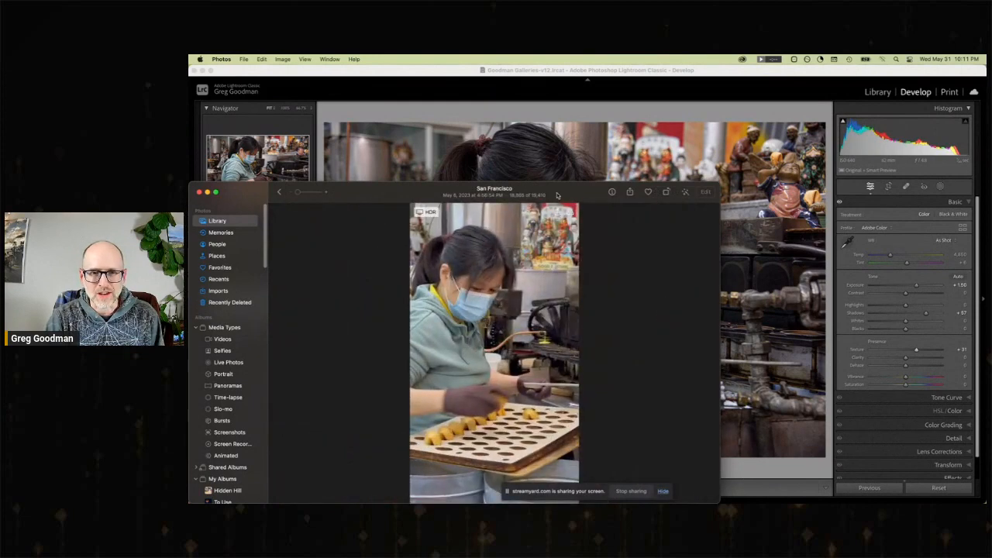
left_click_drag(557, 195, 606, 141)
Play the fortune-cookie worker video and scrub from its beginning to about the six-second mark.
mouse_move(570, 280)
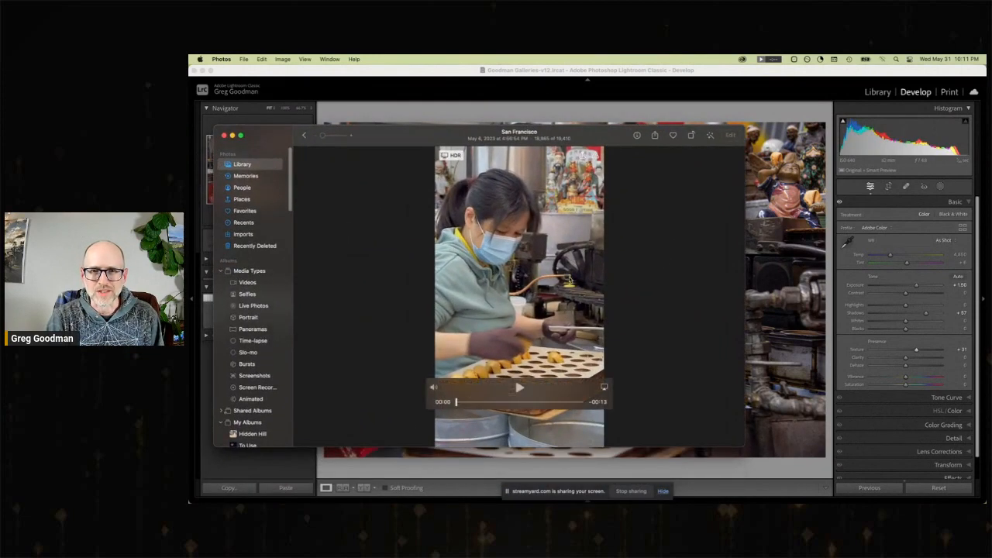
left_click(519, 387)
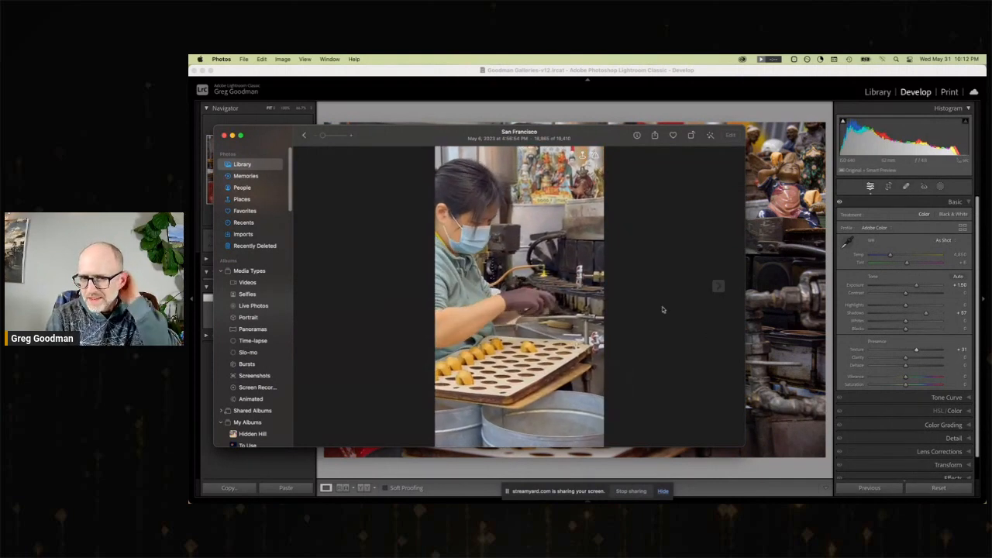
mouse_move(539, 276)
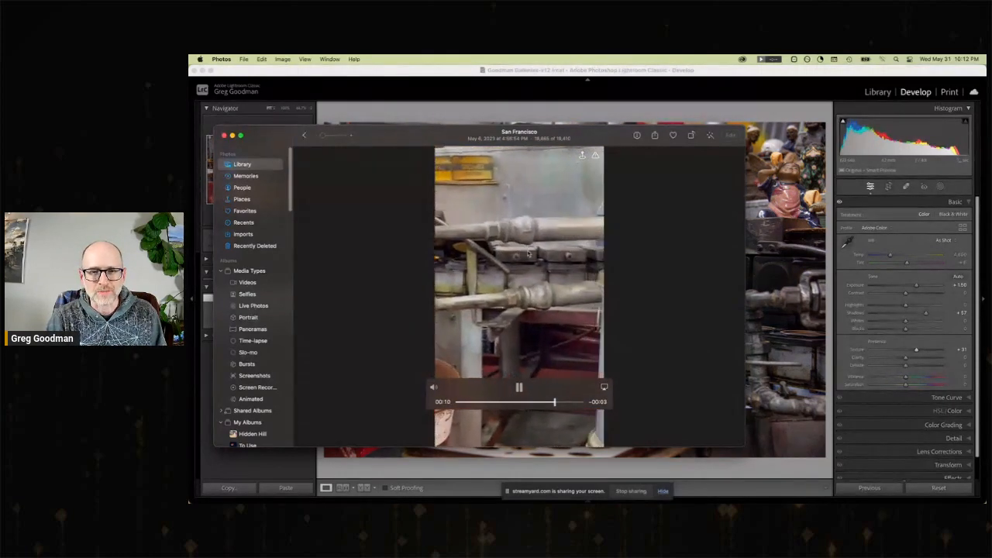
left_click(464, 401)
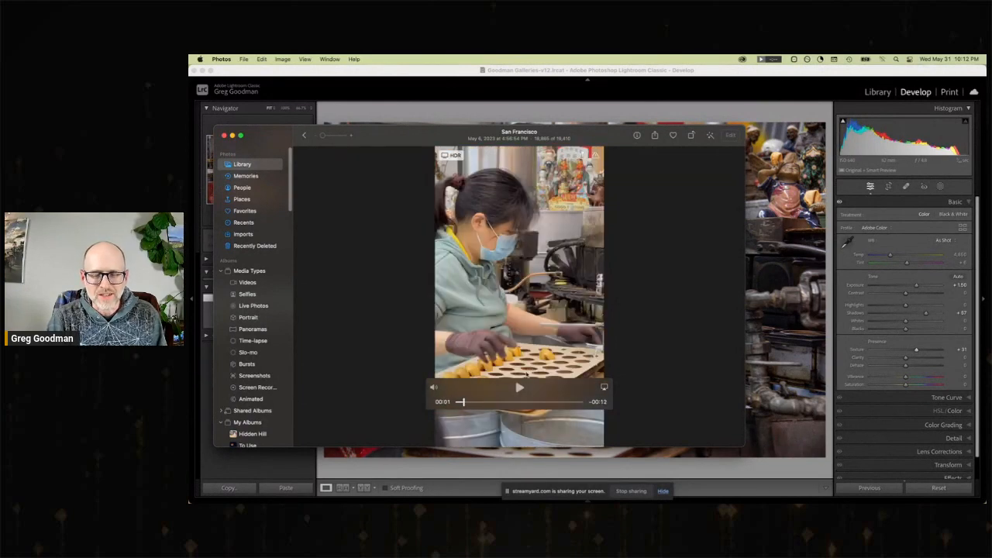
left_click_drag(467, 403, 520, 404)
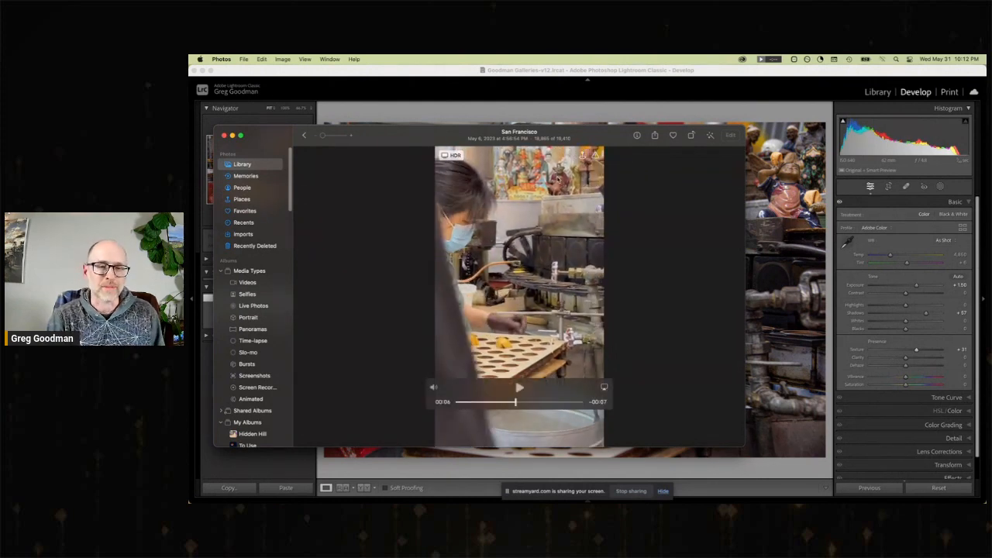
Return to Lightroom Classic and compare the fortune-cookie photo's import state with its latest Texture edit.
left_click(568, 95)
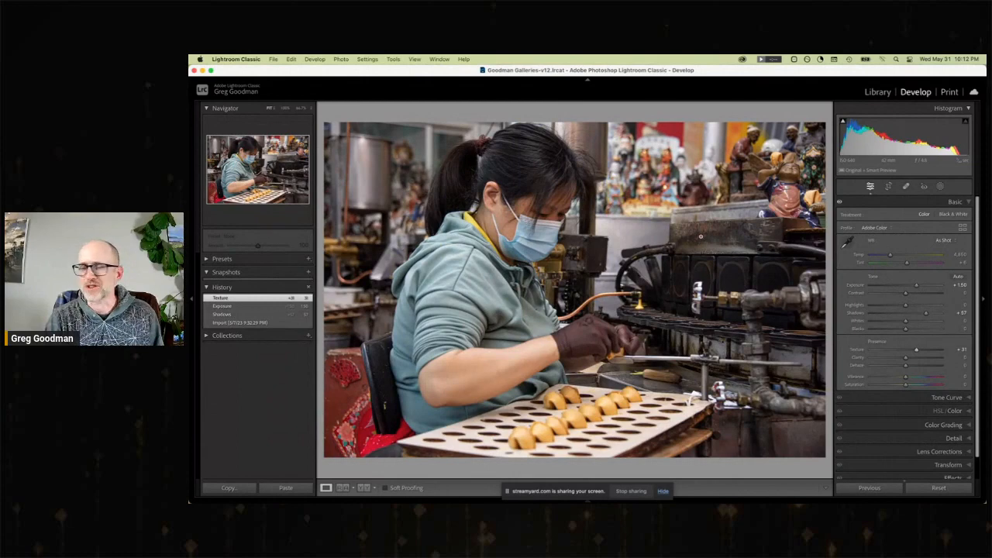
left_click(250, 324)
left_click(246, 298)
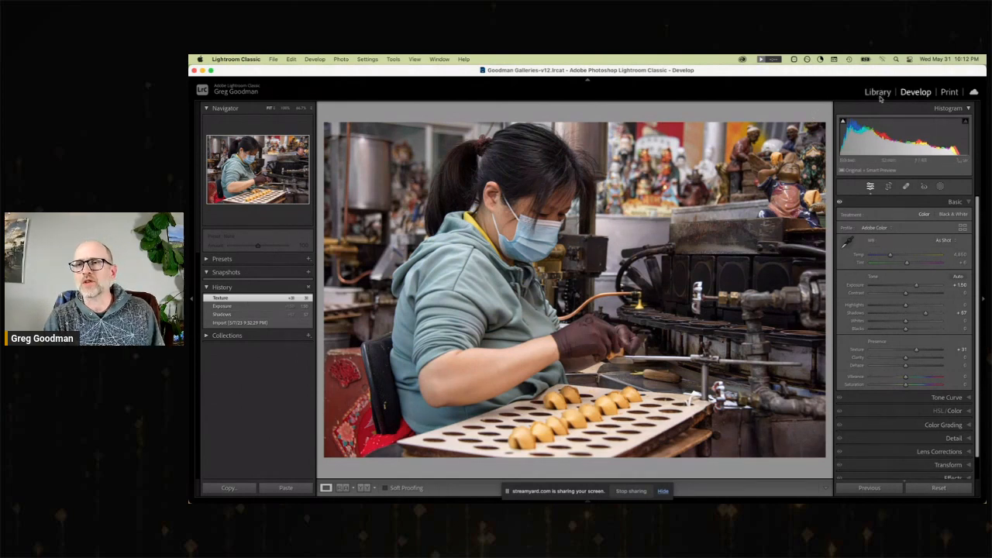
Open the cable car street photo for developing and set Shadows to +67 and Exposure to +0.25.
left_click(879, 92)
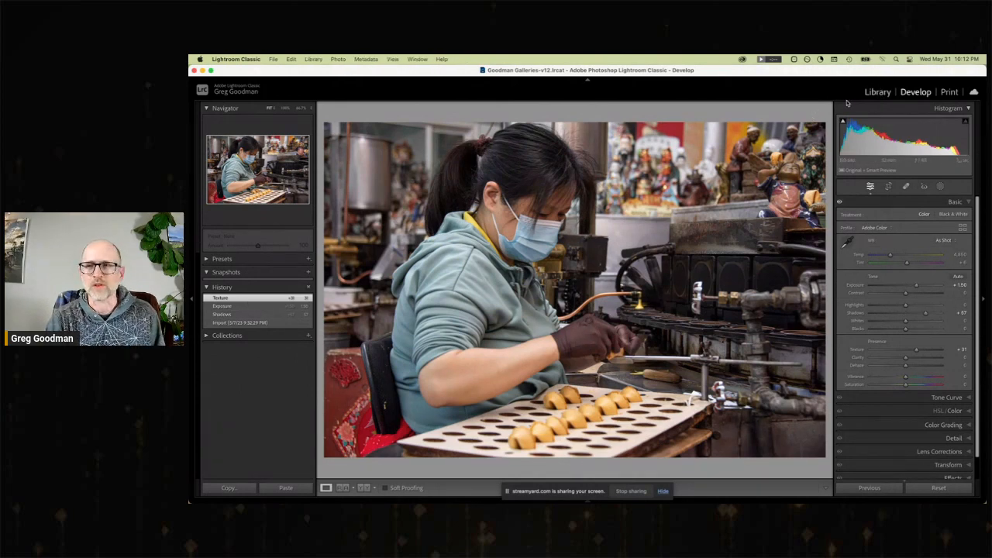
key("g")
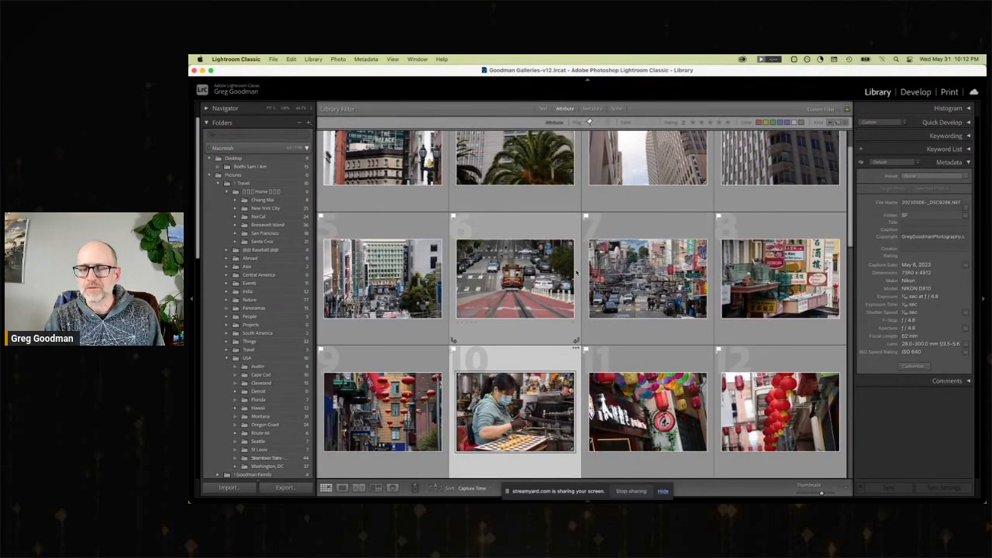
scroll(576, 272, "up", 2)
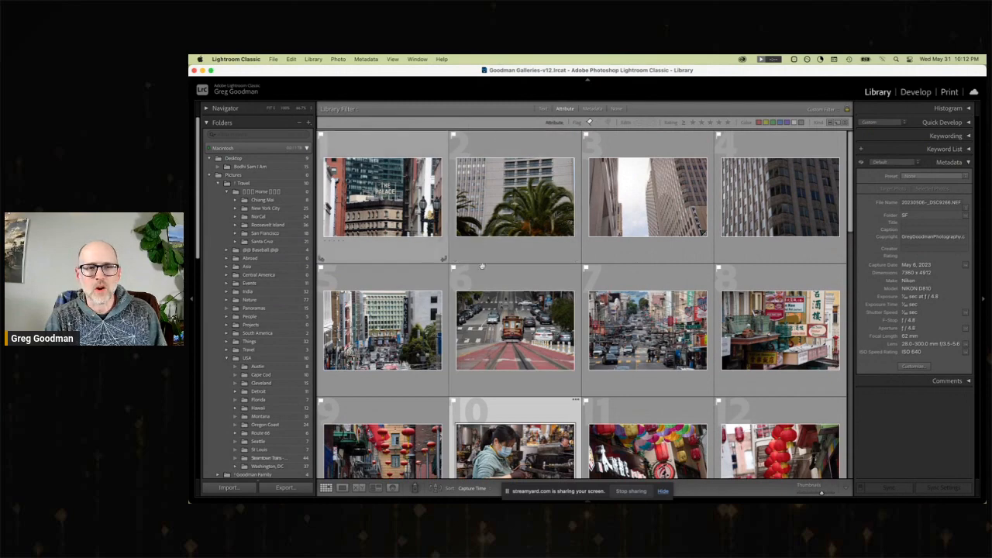
double_click(515, 330)
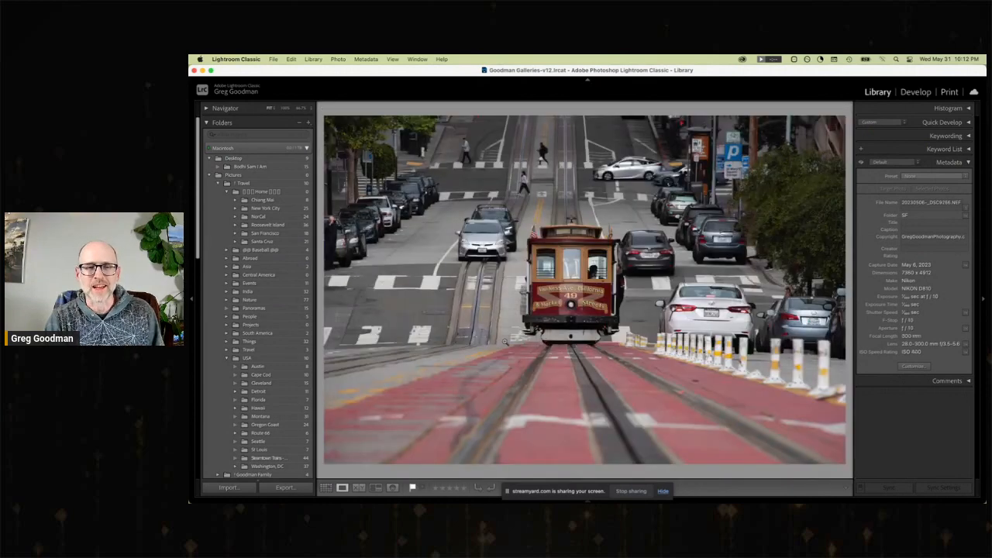
left_click(916, 92)
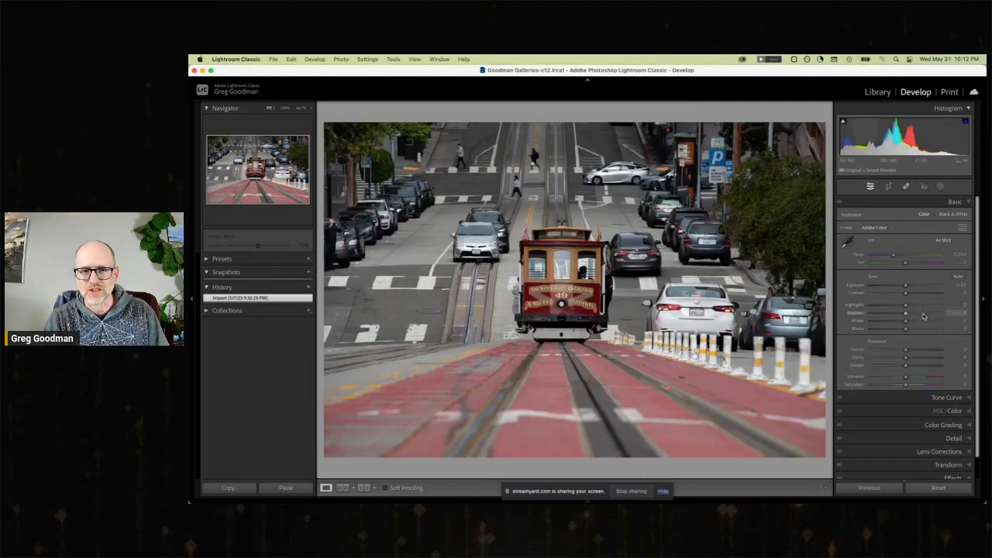
left_click_drag(924, 315, 907, 286)
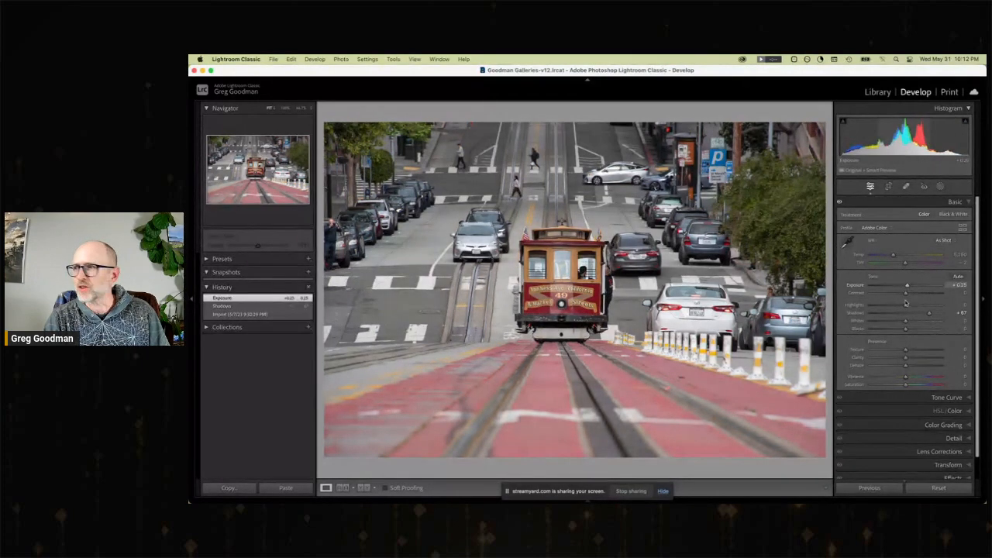
Set the cable car photo's Texture to +51 and add a post-crop vignette with Amount −24.
left_click_drag(908, 350, 924, 352)
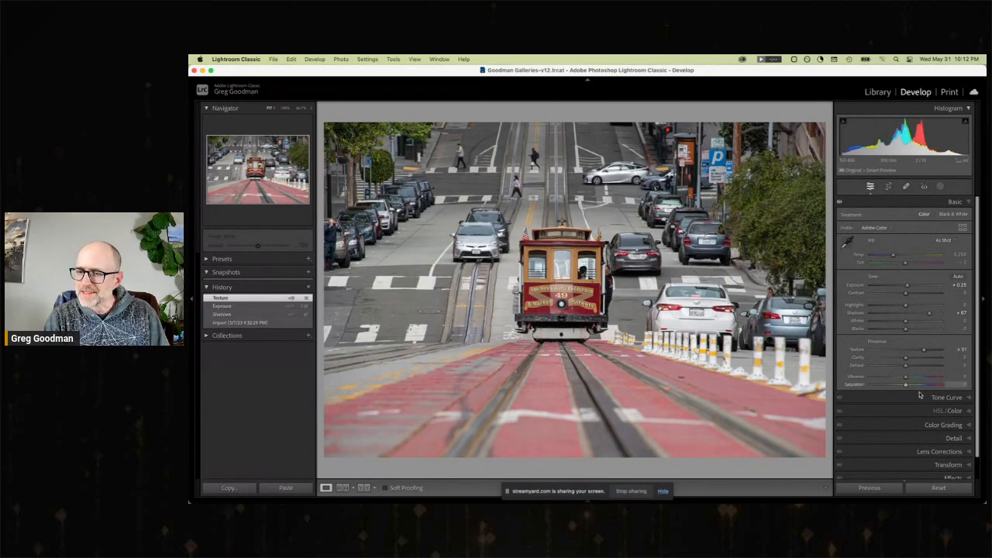
scroll(919, 412, "down", 1)
left_click(948, 455)
left_click_drag(905, 325, 898, 327)
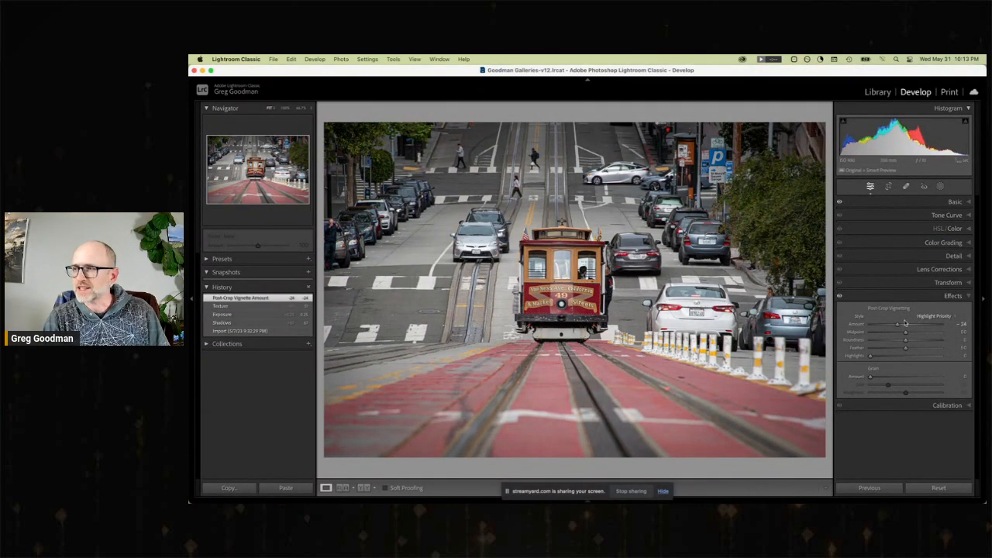
Set the cable car photo's Contrast to +14, Vibrance to +23, Clarity to +18, Exposure to +0.50 and Highlights to −20.
left_click(957, 203)
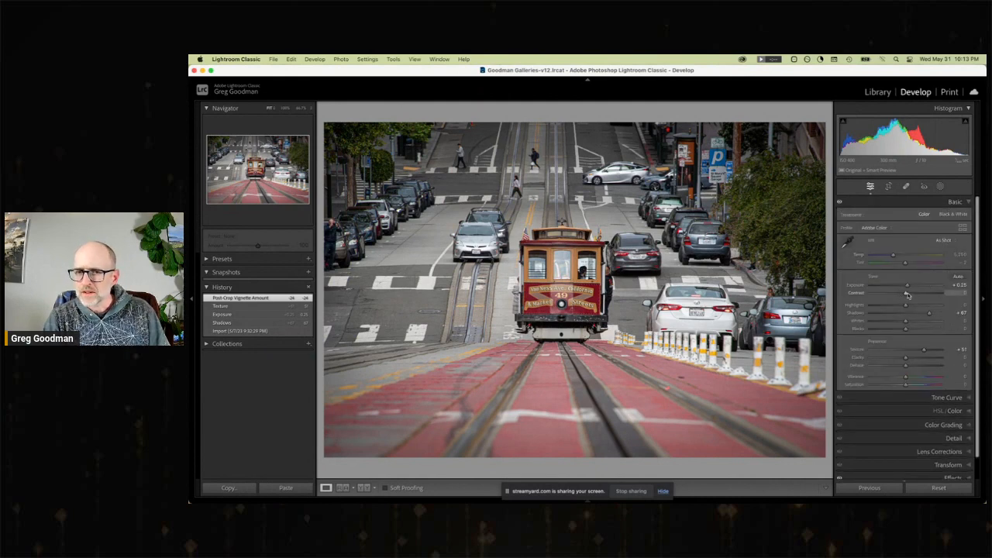
left_click_drag(907, 296, 913, 296)
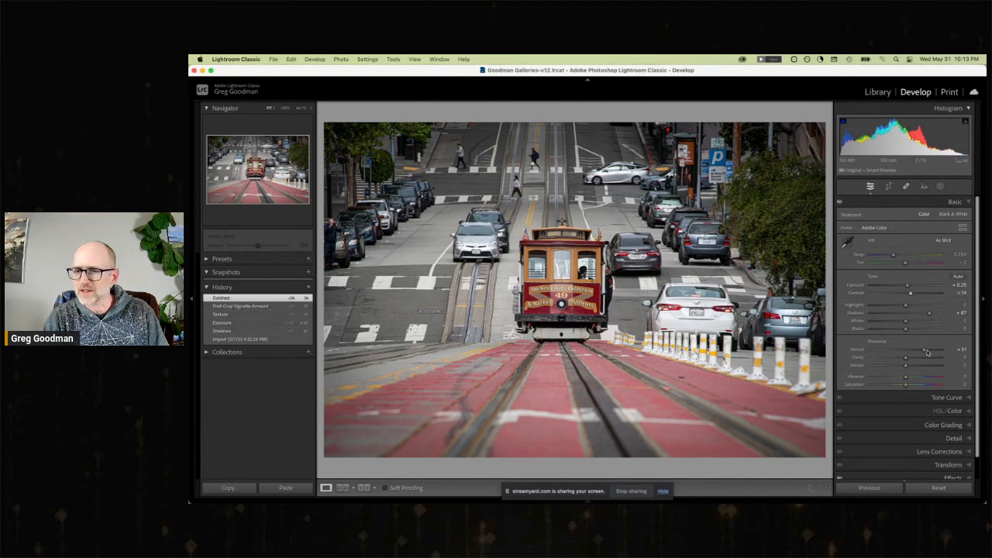
left_click_drag(907, 378, 912, 358)
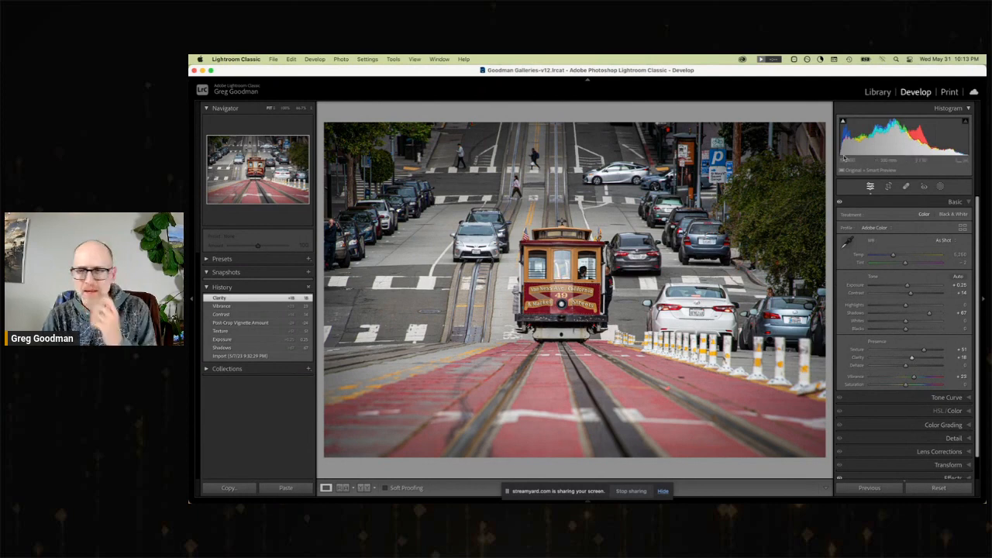
left_click_drag(908, 288, 910, 287)
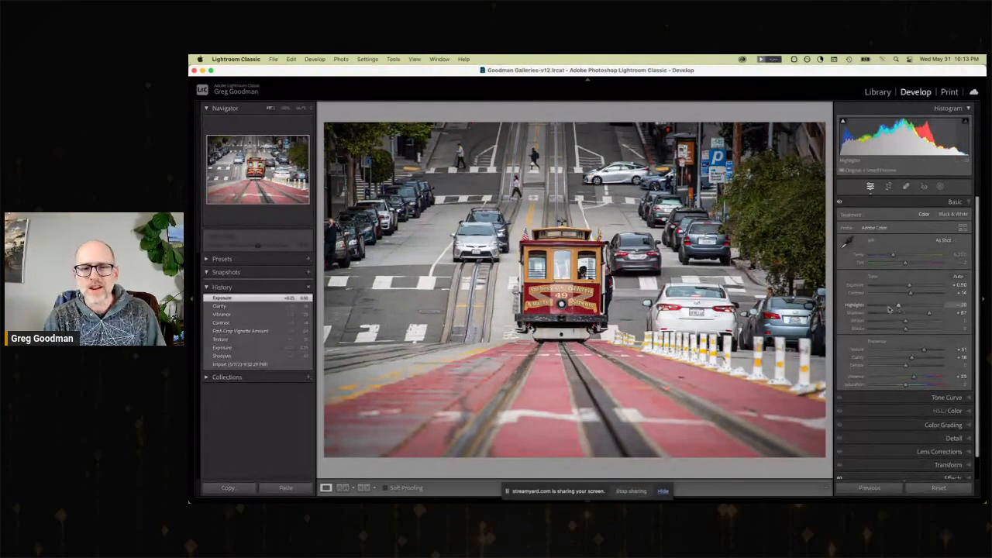
left_click_drag(889, 309, 888, 309)
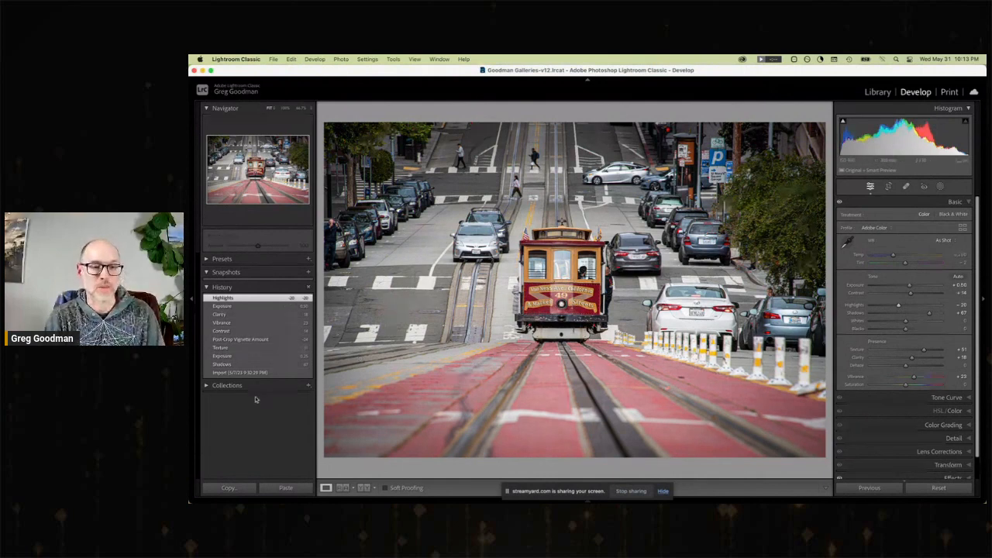
Compare the cable car photo's import state with its latest Highlights edit.
left_click(242, 373)
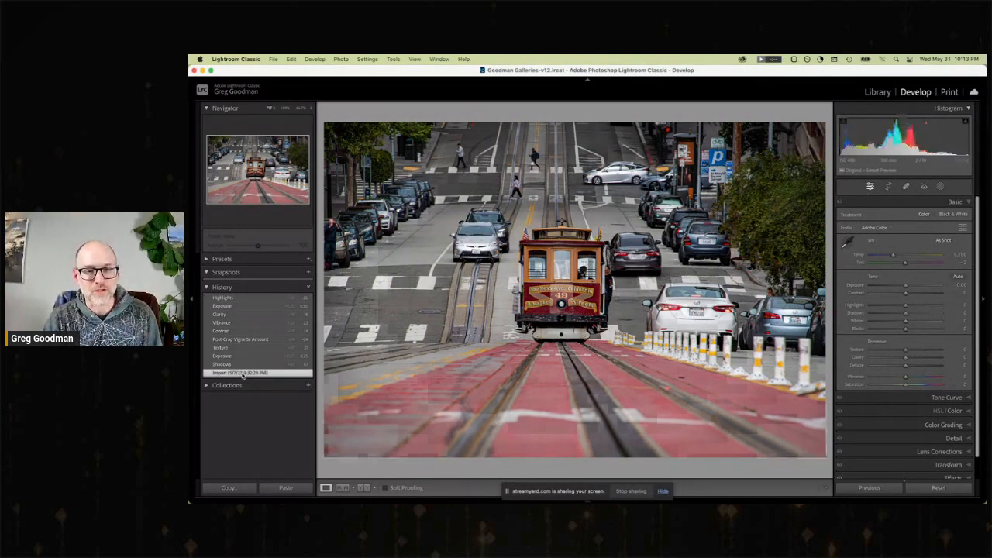
left_click(229, 298)
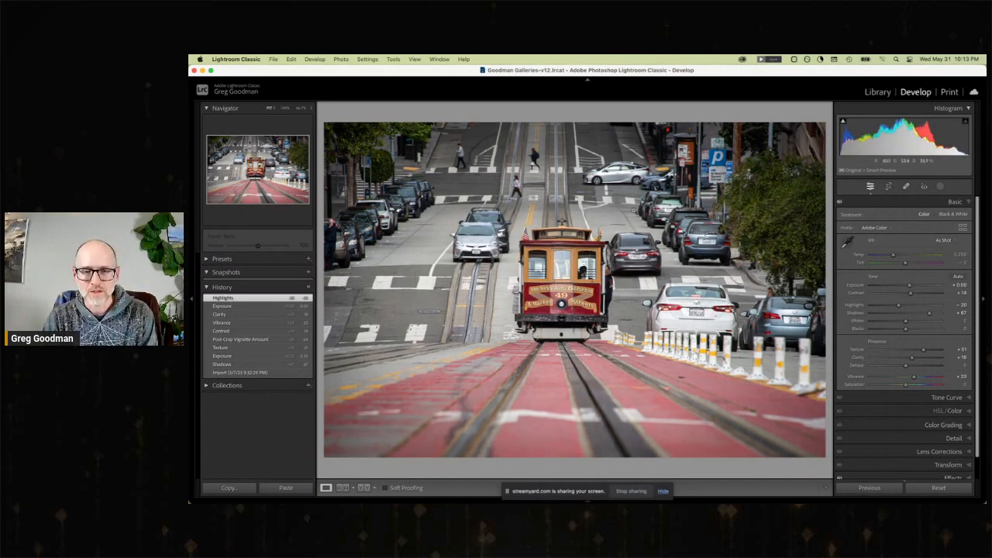
Return to the library's photo grid and open the photo of the boy on the escalator for developing.
left_click(877, 92)
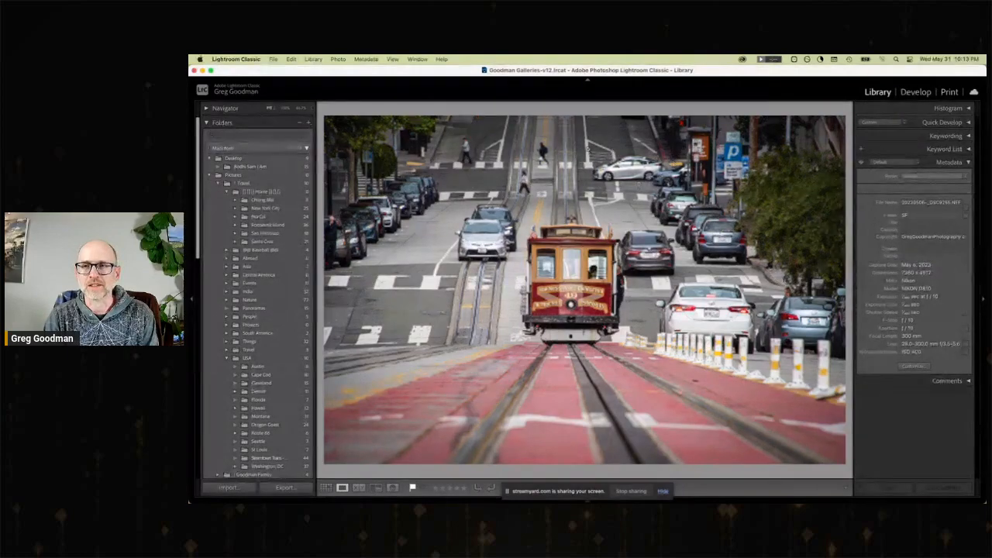
key("g")
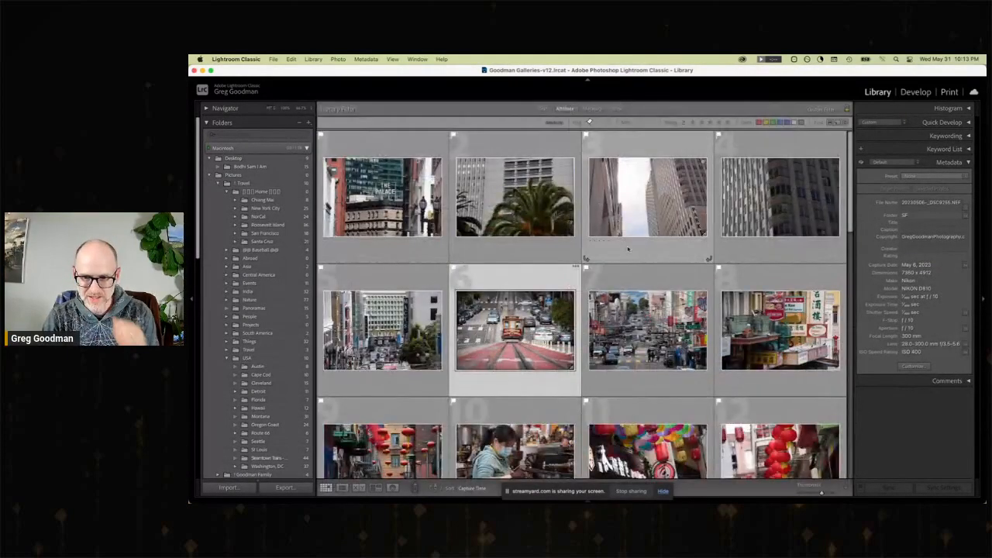
scroll(629, 248, "down", 2)
scroll(590, 122, "down", 10)
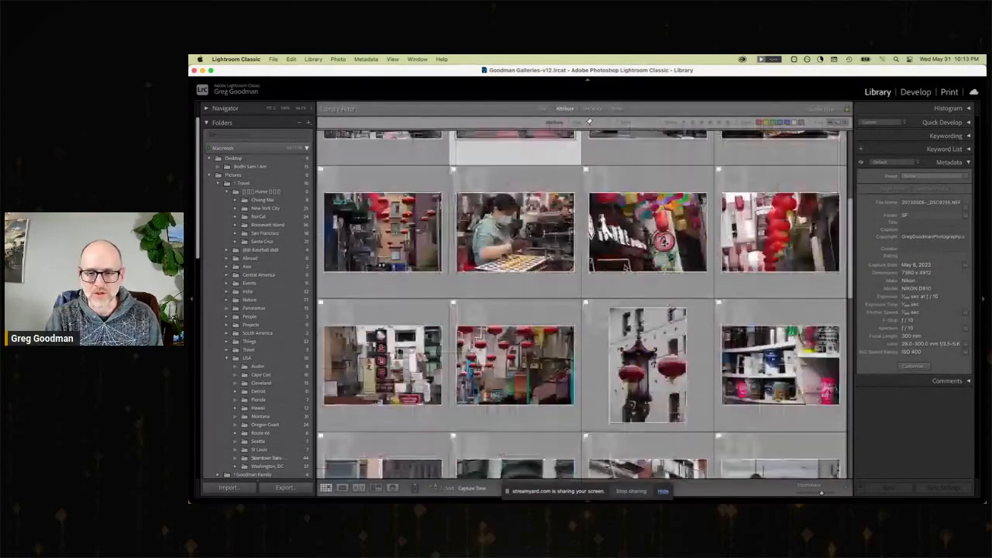
scroll(589, 121, "down", 2)
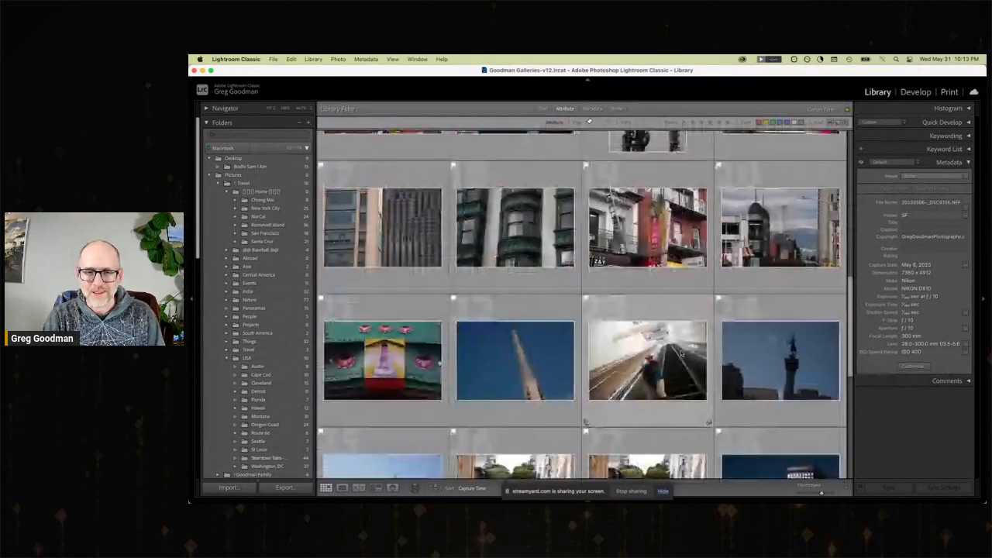
double_click(683, 344)
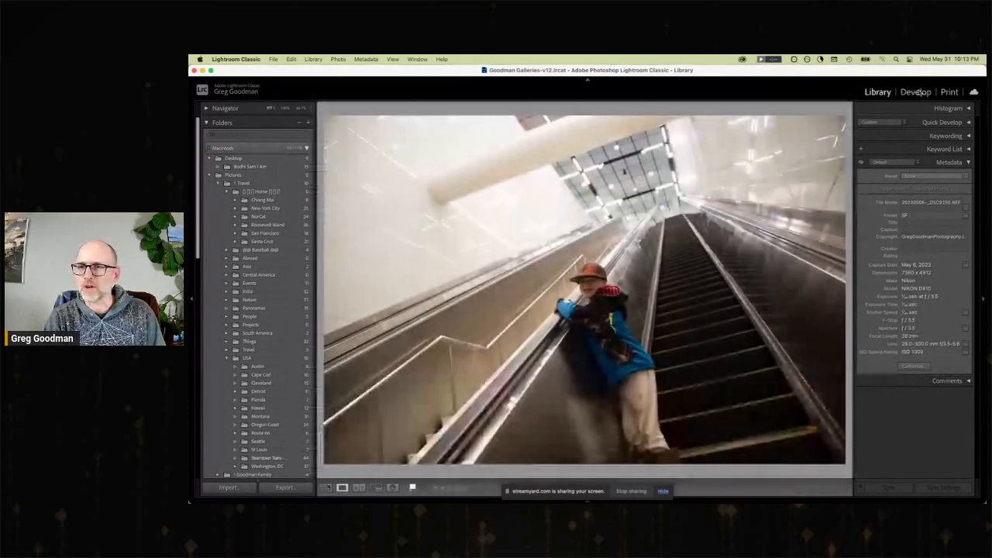
left_click(916, 91)
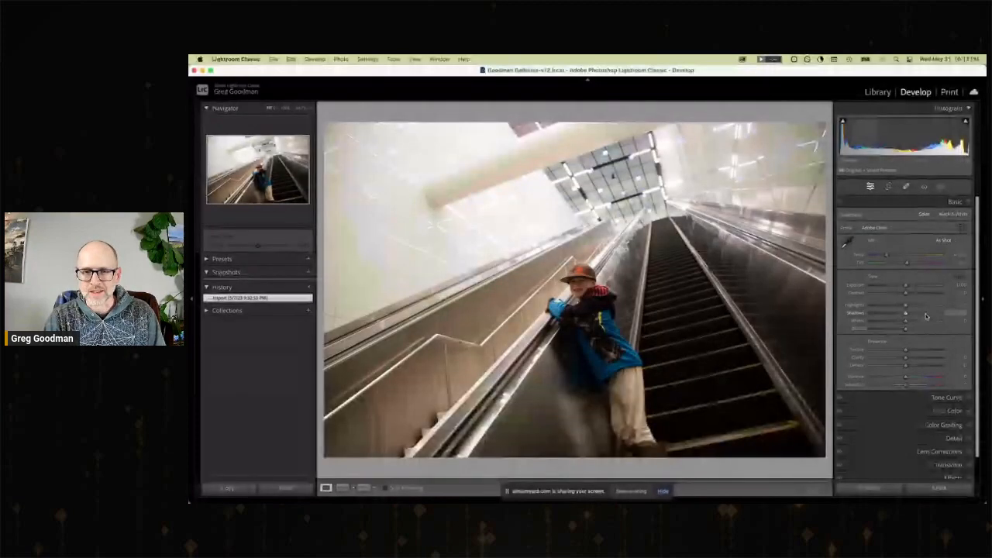
Set the escalator photo's Shadows to +100, Exposure to +0.30, Highlights to −95 and Texture to +26.
left_click_drag(925, 315, 961, 314)
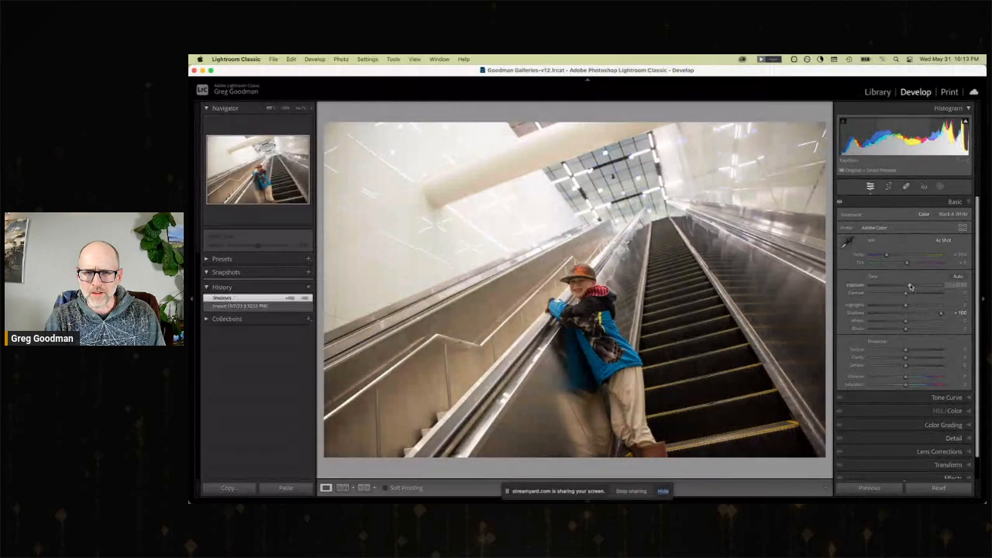
left_click_drag(908, 288, 871, 307)
left_click_drag(905, 349, 916, 351)
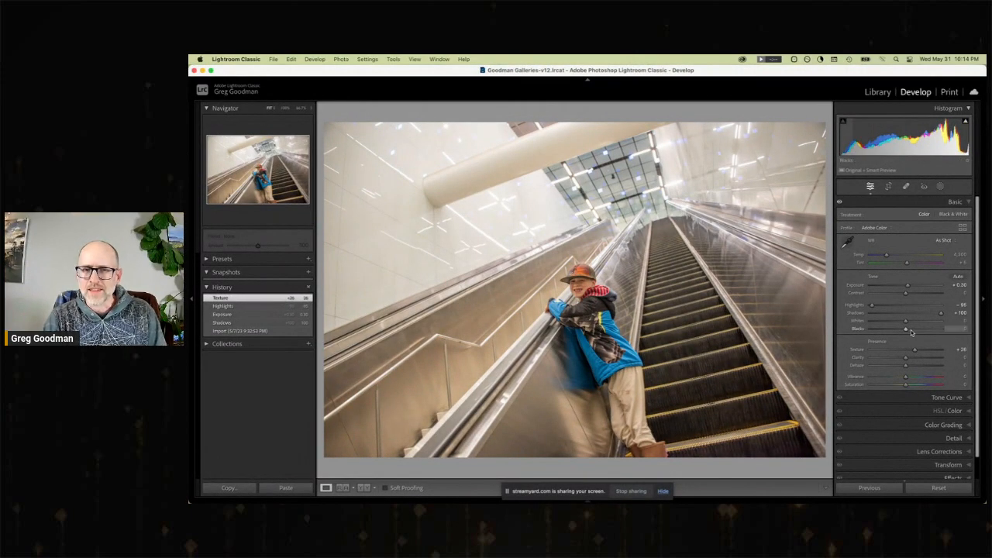
Paint a brush mask over the boy and the adjacent escalator steps, raising the mask's Exposure to 0.22 and its Shadows slightly.
left_click(942, 187)
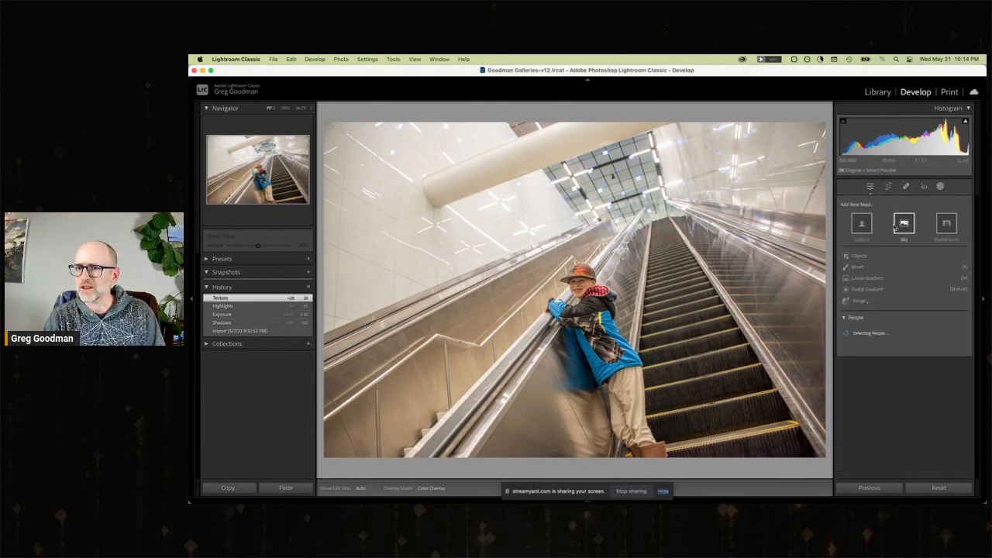
left_click(861, 268)
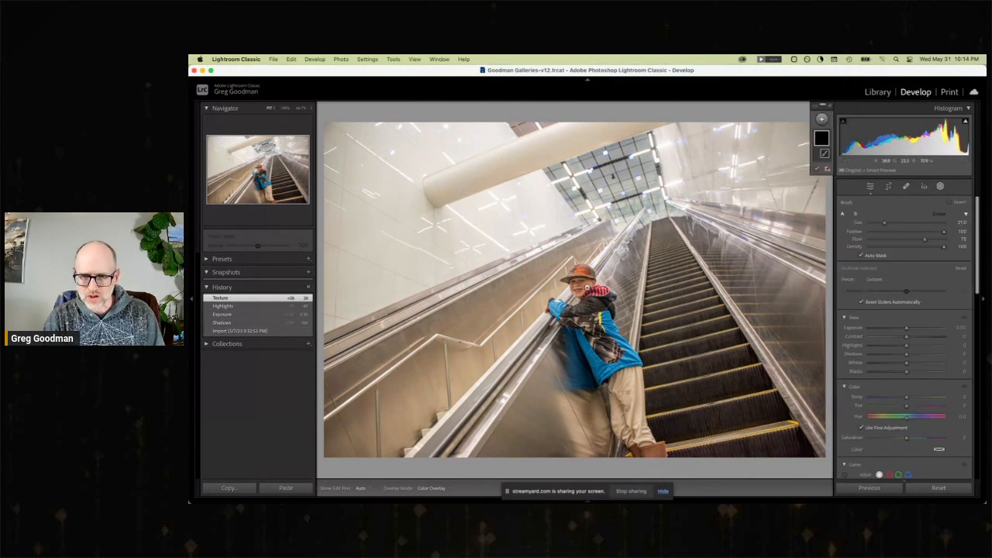
key("h")
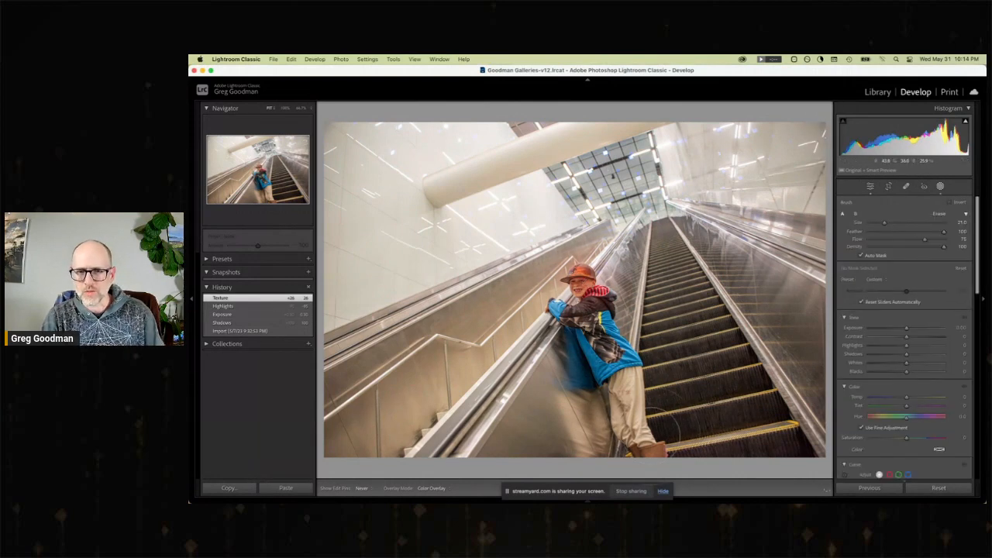
left_click_drag(665, 425, 682, 388)
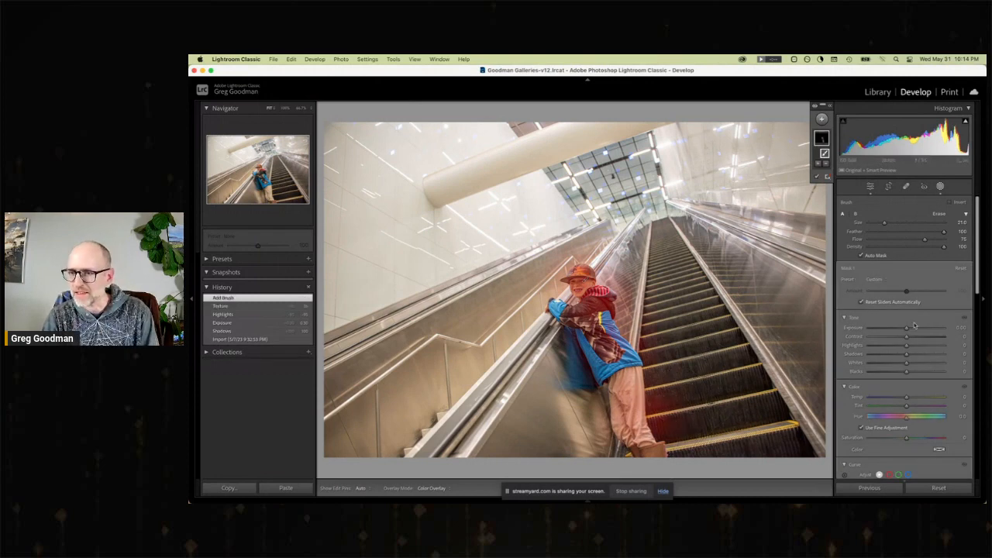
left_click_drag(906, 328, 911, 357)
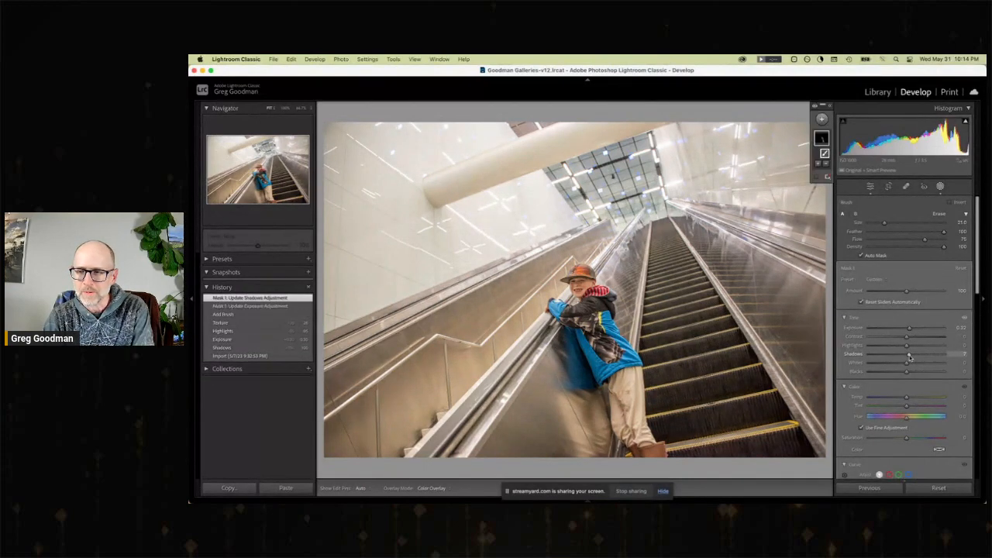
Compare the escalator photo's import state with its latest mask Shadows adjustment.
left_click(267, 356)
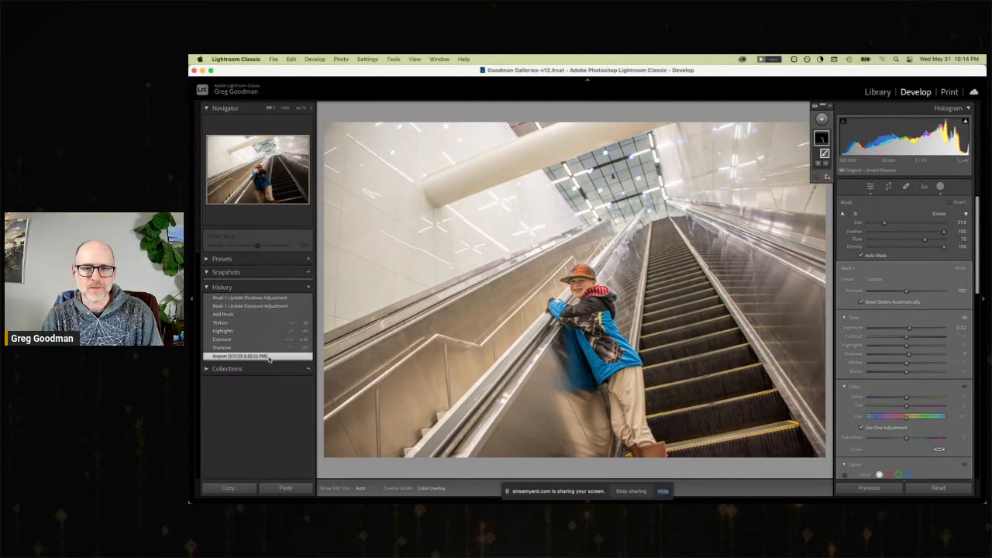
left_click(245, 298)
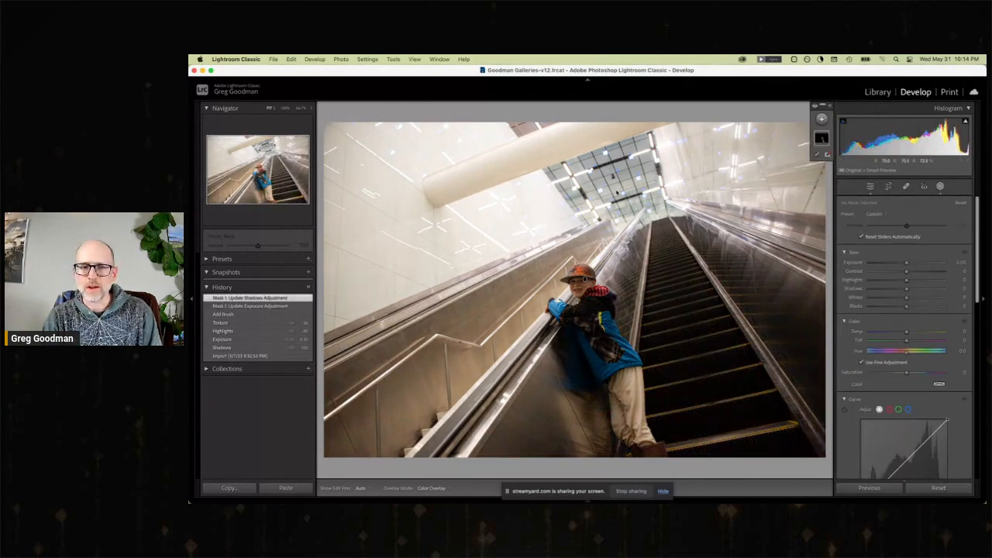
Return to the photo grid and open the dark statue-on-column photo, number 24, for developing.
left_click(877, 92)
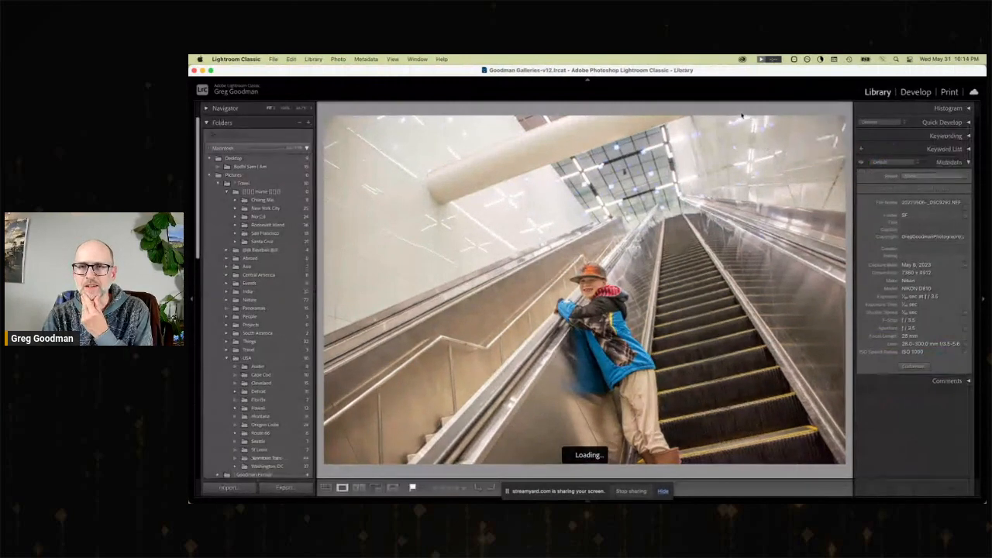
key("g")
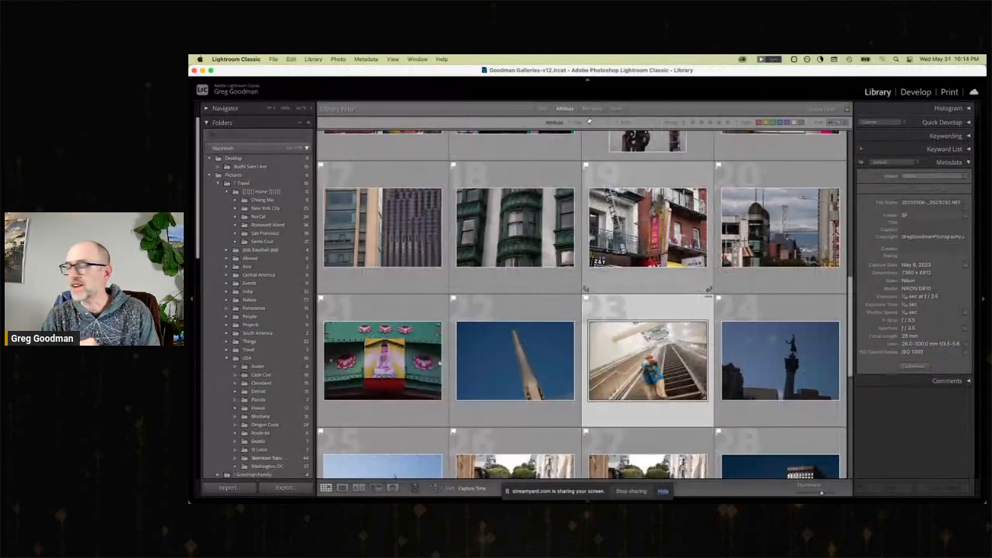
scroll(673, 337, "down", 3)
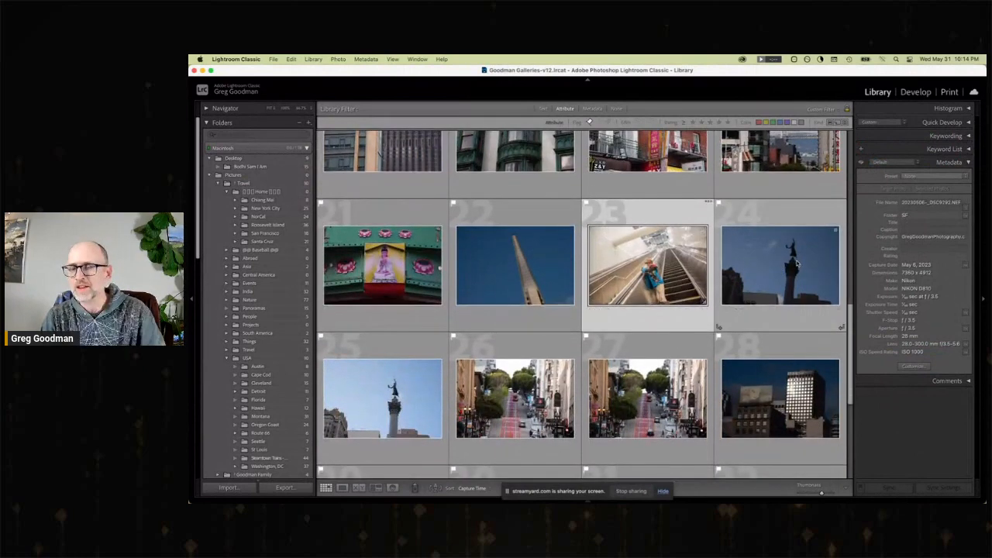
left_click(796, 265)
double_click(795, 265)
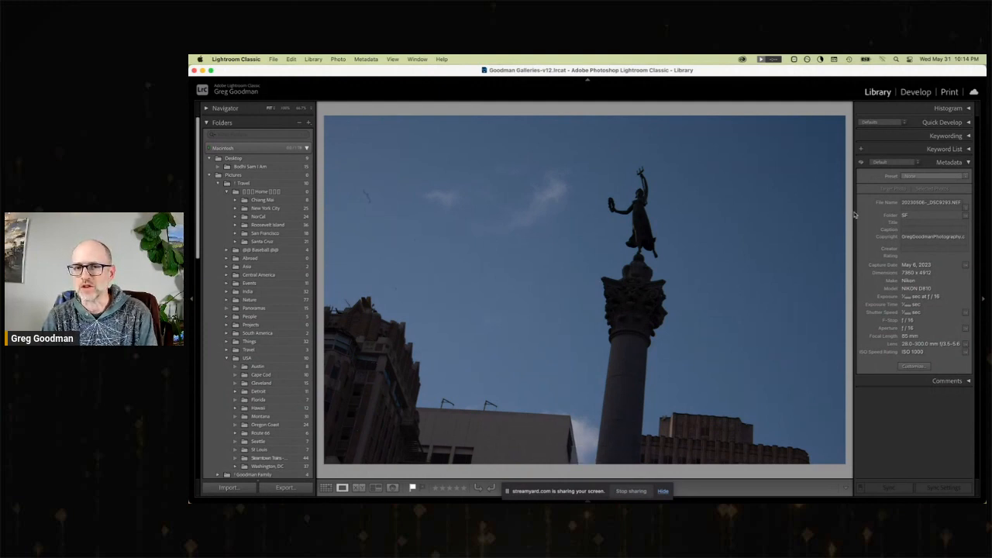
left_click(917, 92)
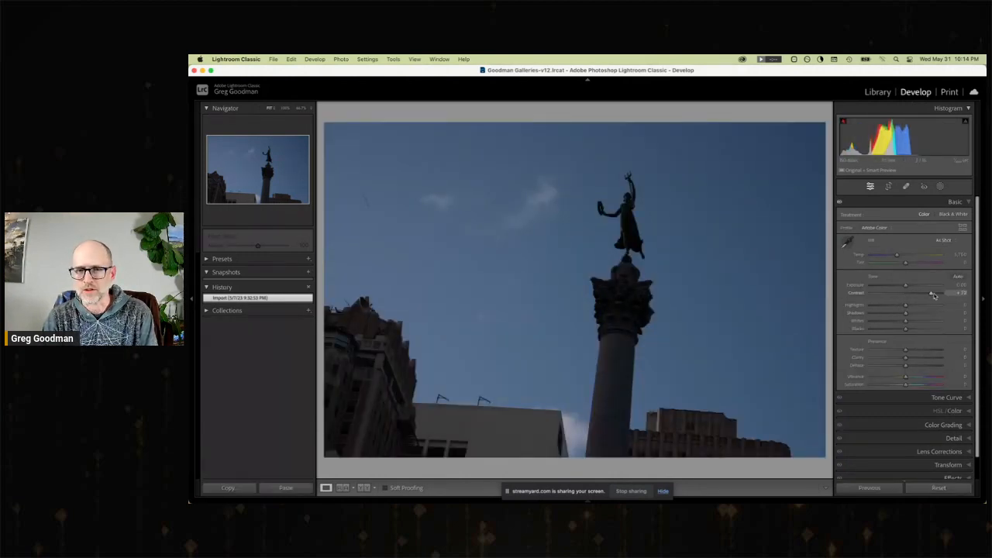
Try a silhouette look on the statue photo with Contrast +78, Shadows −66 and Exposure +1.00, and restore its import state.
left_click_drag(933, 295, 913, 285)
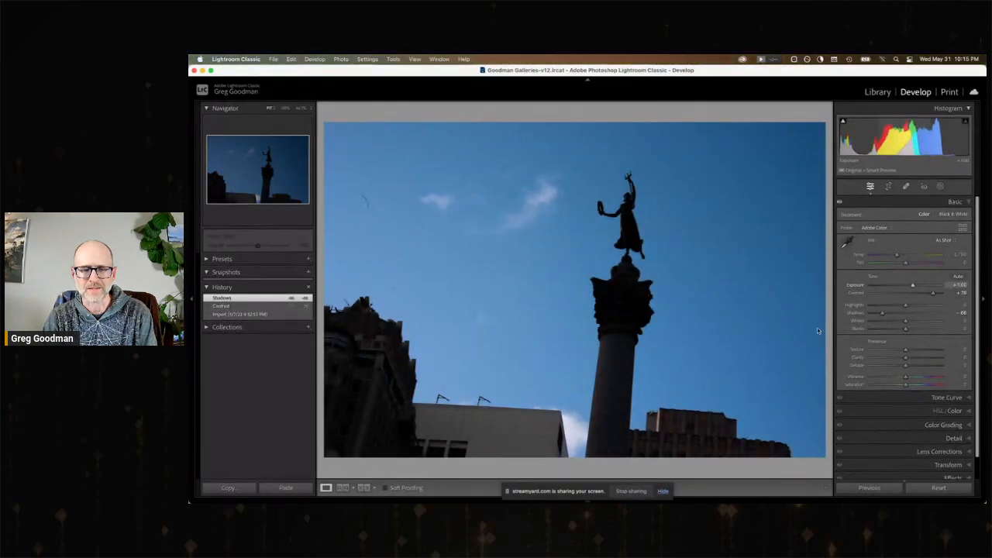
left_click(242, 322)
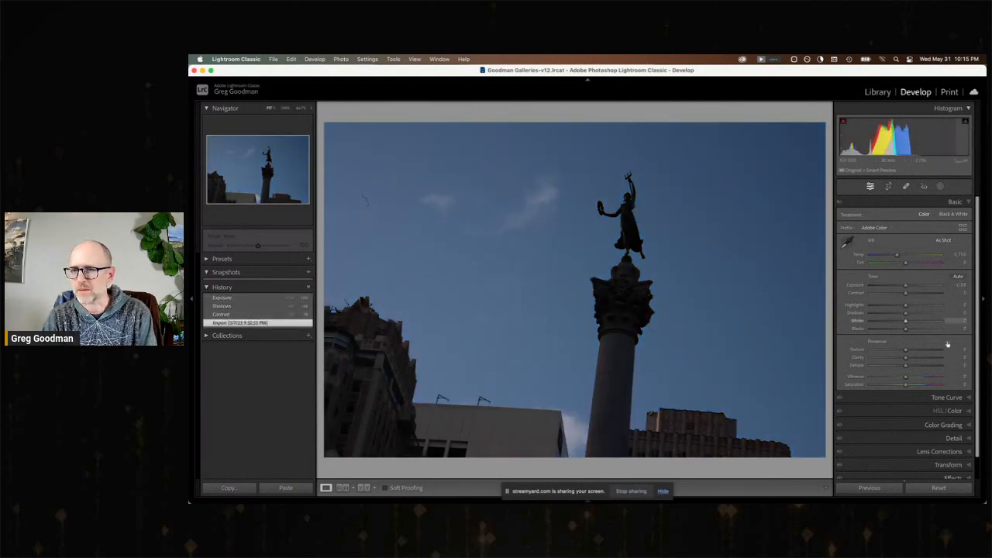
Set the statue photo's Shadows to +100, Exposure to +1.55, Highlights to −47 and Texture to +37, and apply Auto Upright perspective correction.
left_click_drag(921, 314, 953, 318)
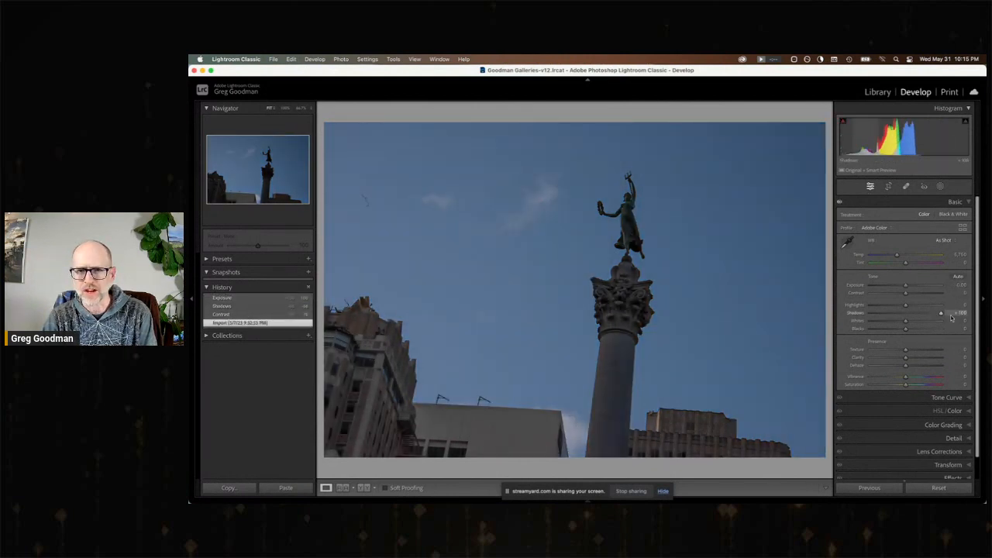
left_click_drag(912, 287, 890, 307)
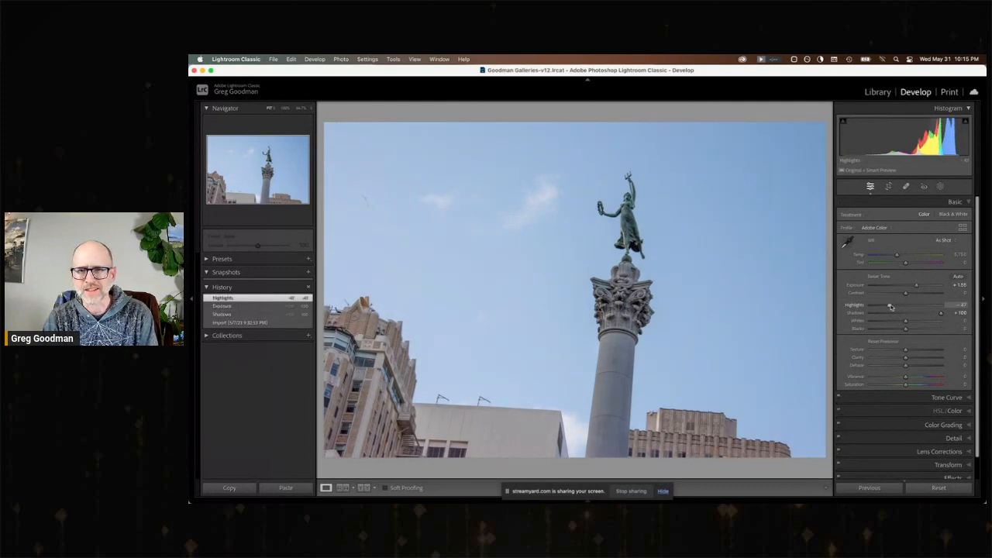
key("ctrl+alt+Tab")
left_click(920, 351)
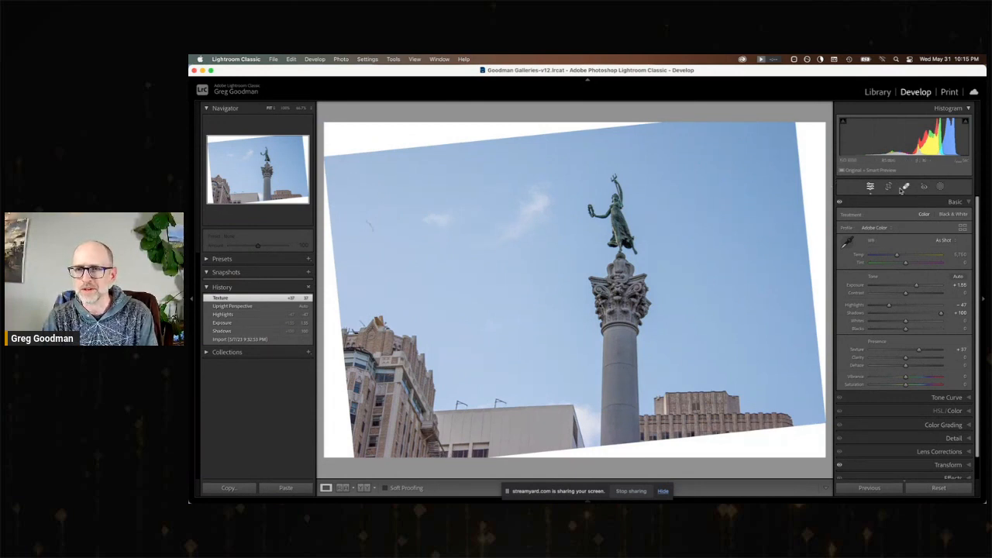
Try to crop the tilted statue photo, and restore its Highlights state from before the perspective correction.
left_click(888, 187)
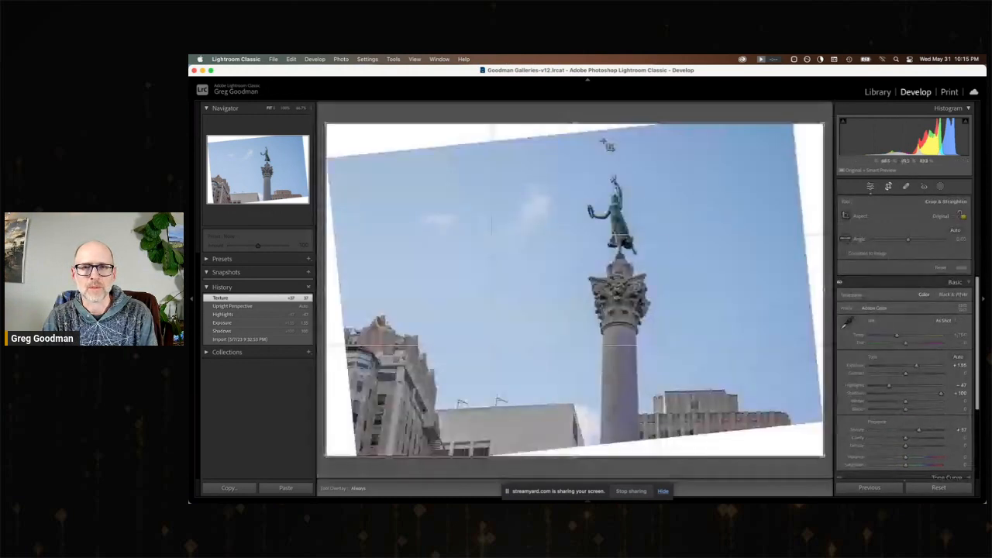
left_click_drag(577, 122, 596, 93)
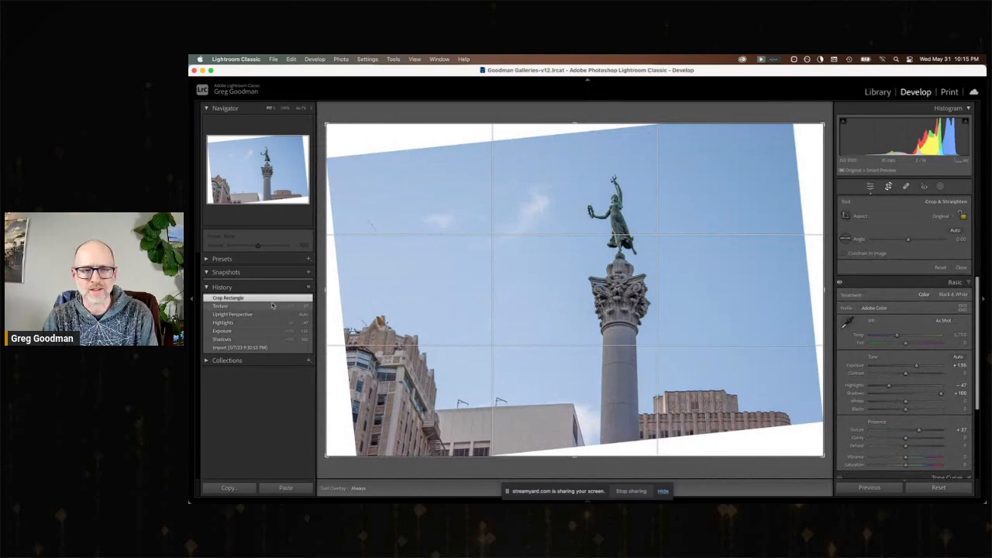
left_click(252, 315)
left_click(248, 323)
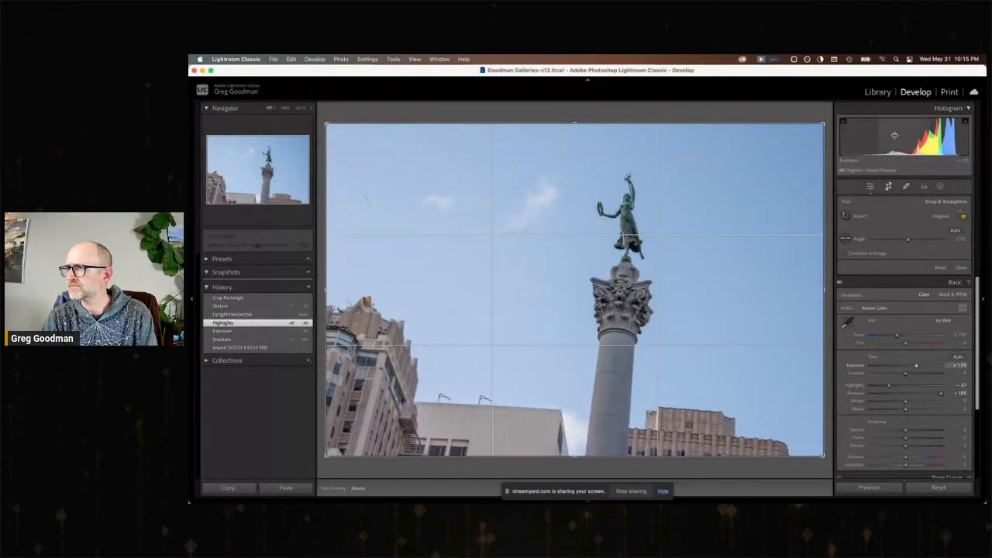
Return to the photo grid and open the dark building facade photo, number 4, for developing.
left_click(876, 93)
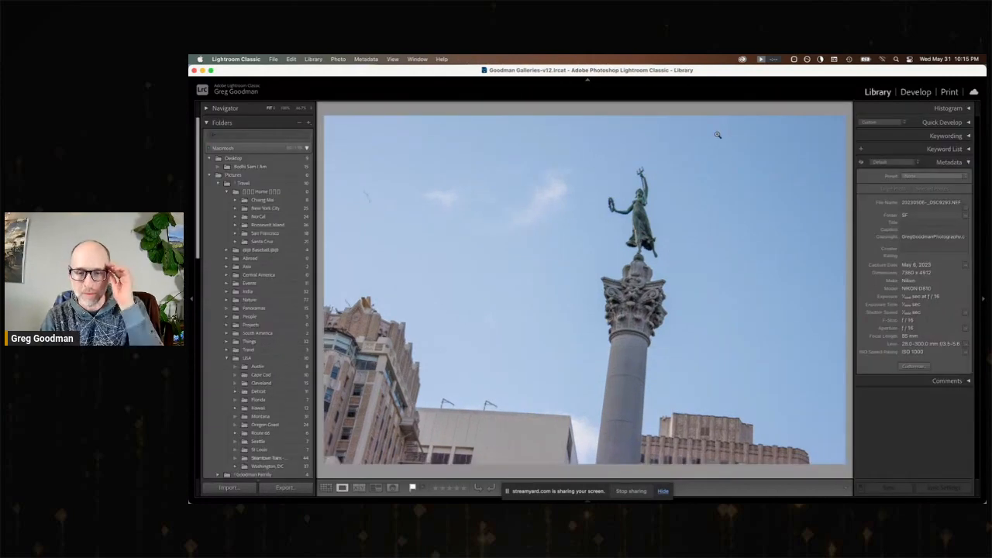
key("g")
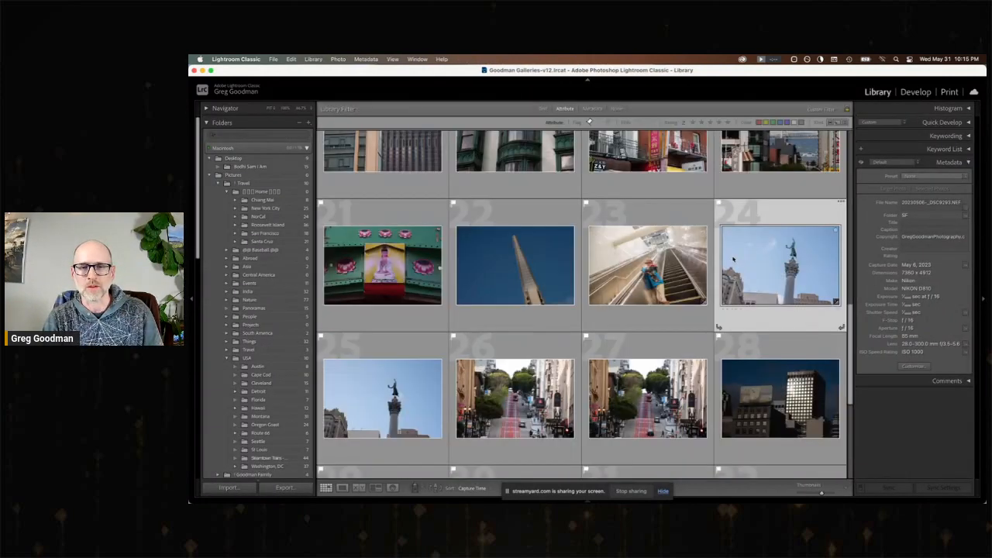
scroll(717, 327, "down", 6)
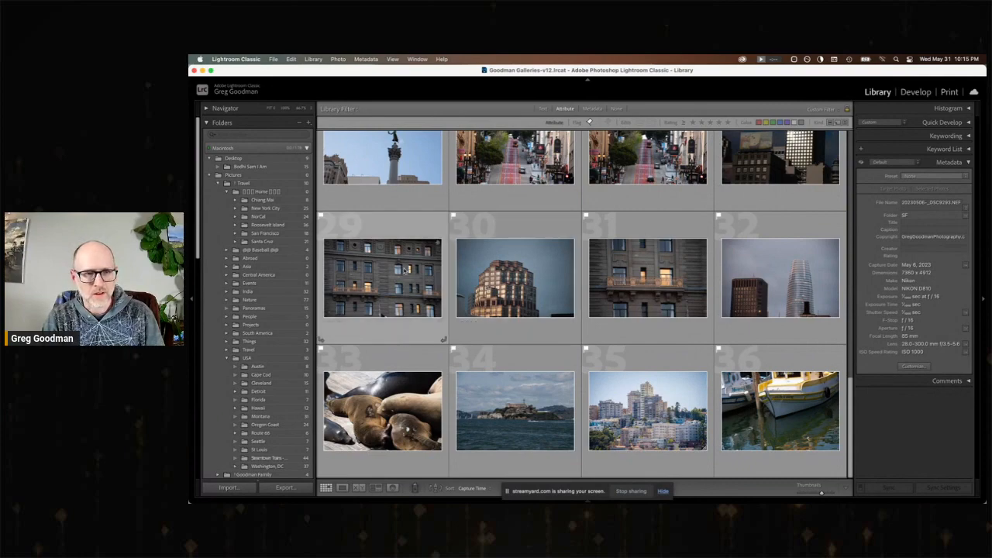
scroll(408, 318, "up", 8)
scroll(408, 317, "up", 6)
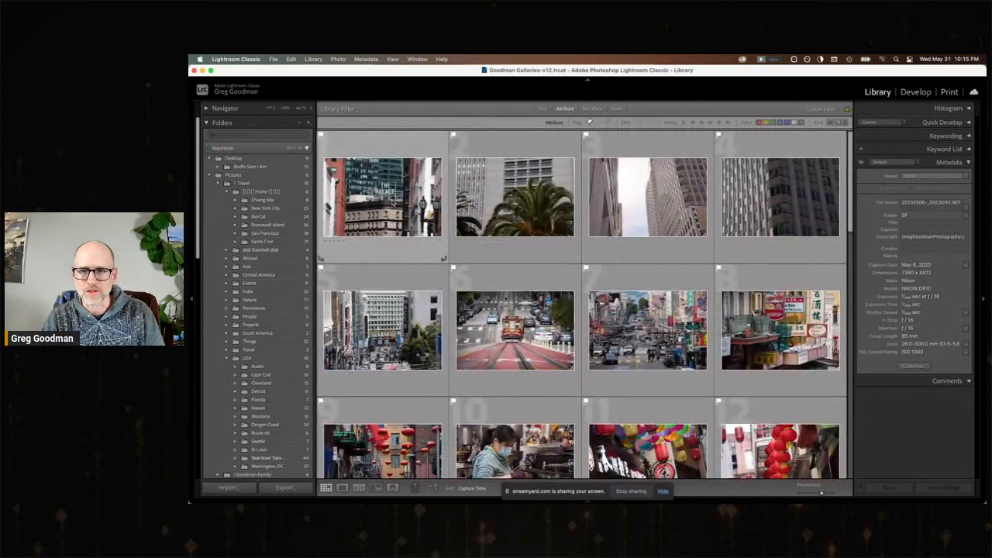
double_click(776, 198)
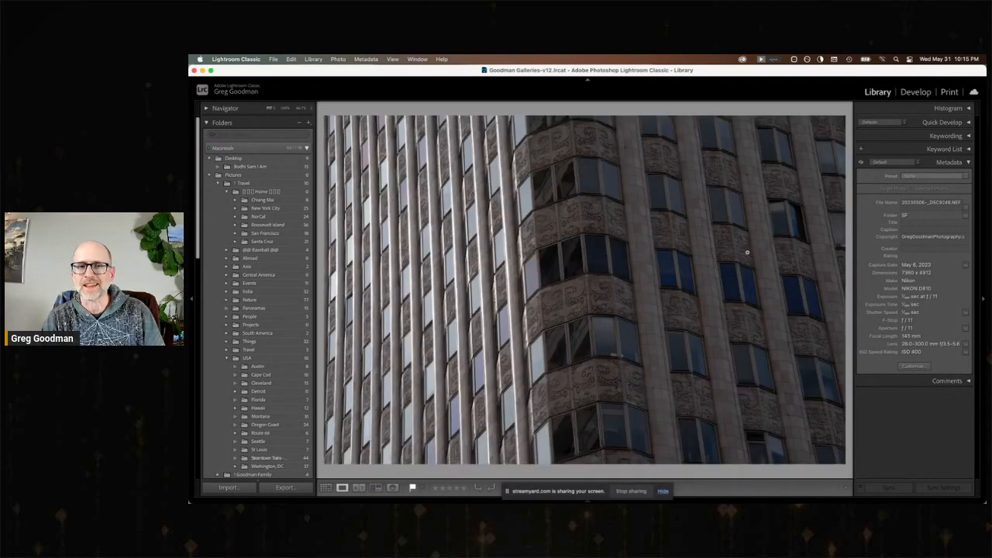
left_click(913, 91)
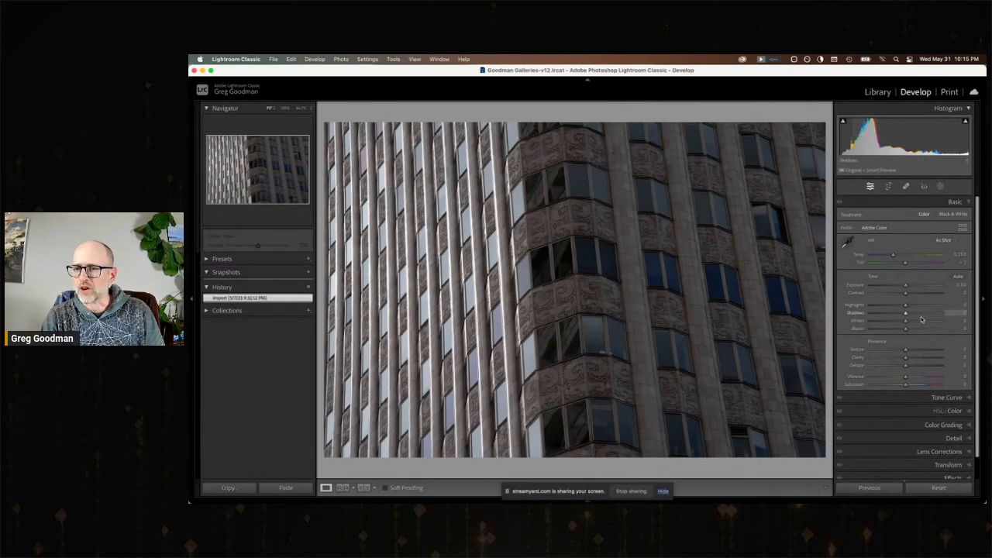
Set the facade photo's Exposure to +1.34, Shadows to +76 and Highlights to −62.
left_click(915, 286)
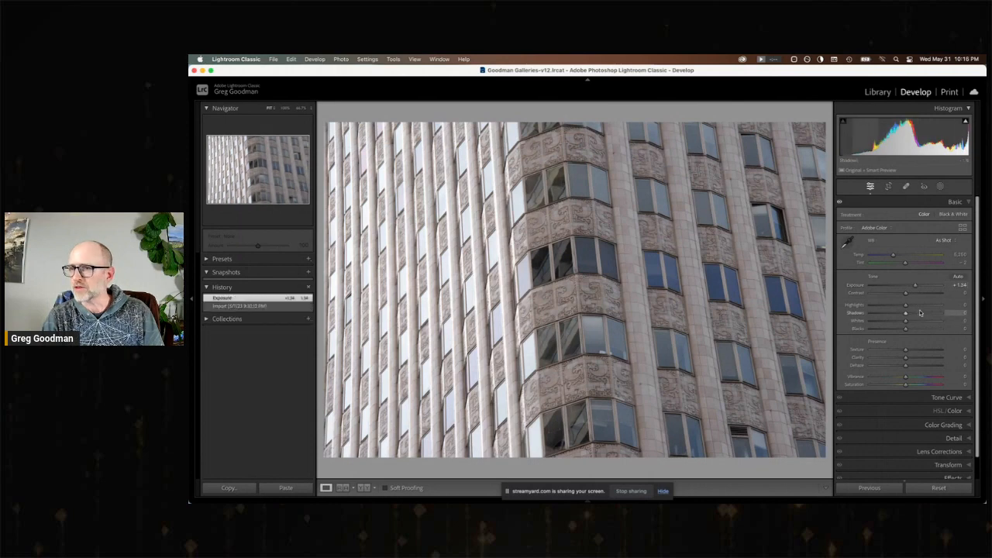
left_click(924, 313)
left_click(933, 313)
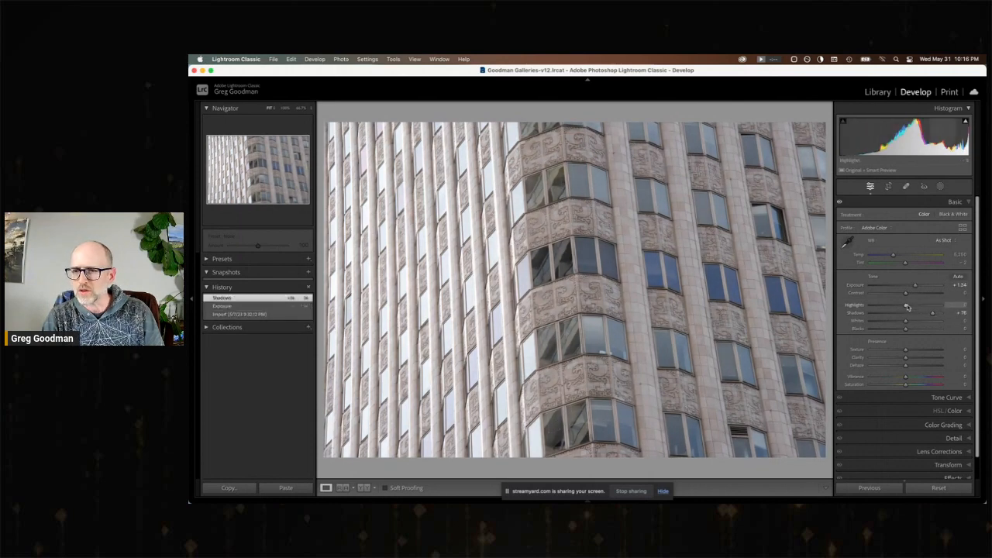
left_click(887, 305)
left_click_drag(888, 307, 883, 307)
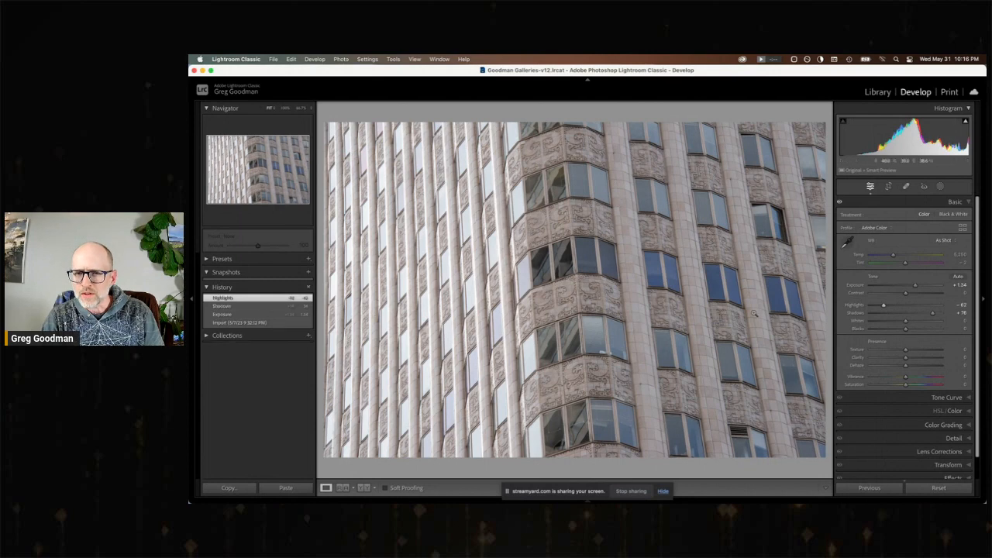
Set the facade photo's Texture to +37 and Vibrance to +18, and add a post-crop vignette with Amount −10.
left_click(646, 303)
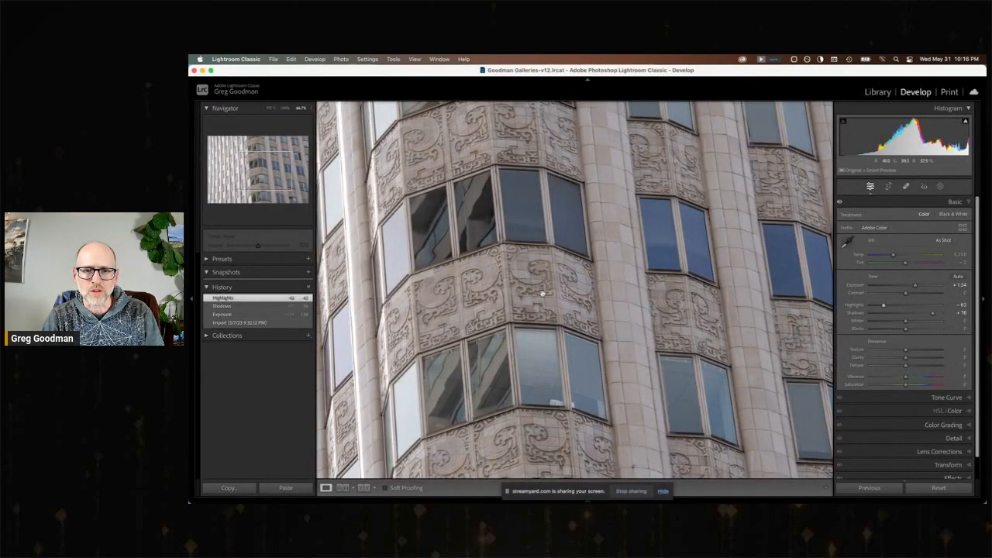
left_click(541, 290)
left_click(918, 351)
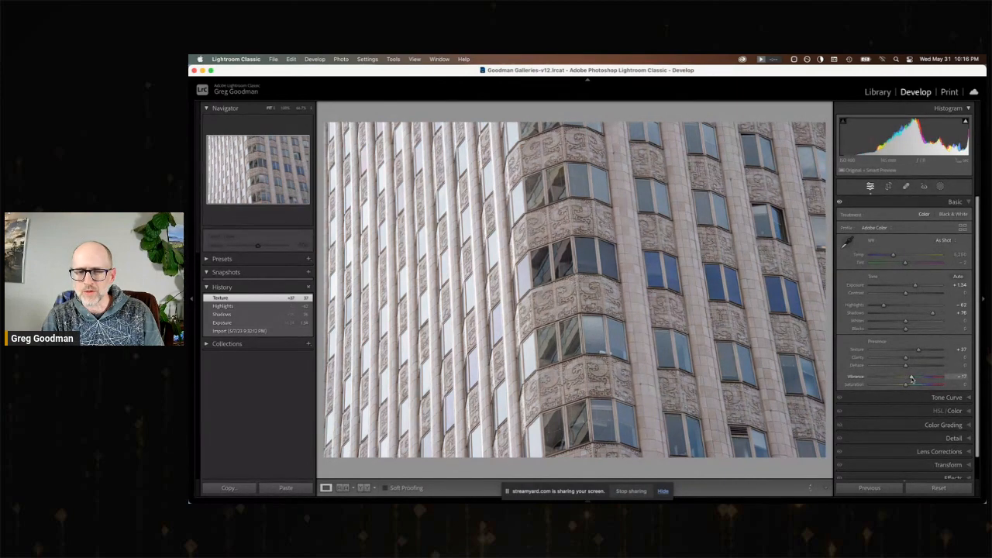
scroll(940, 458, "down", 1)
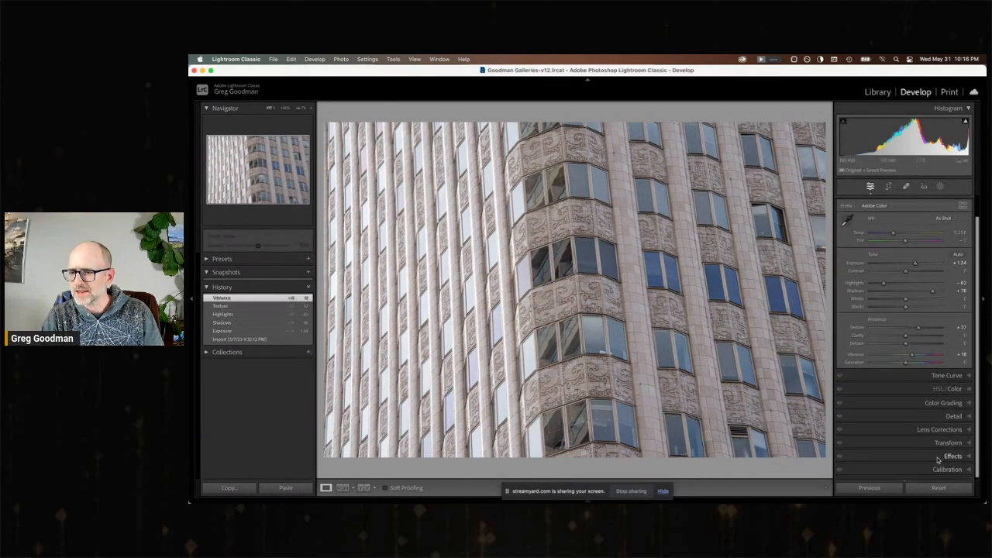
left_click(940, 457)
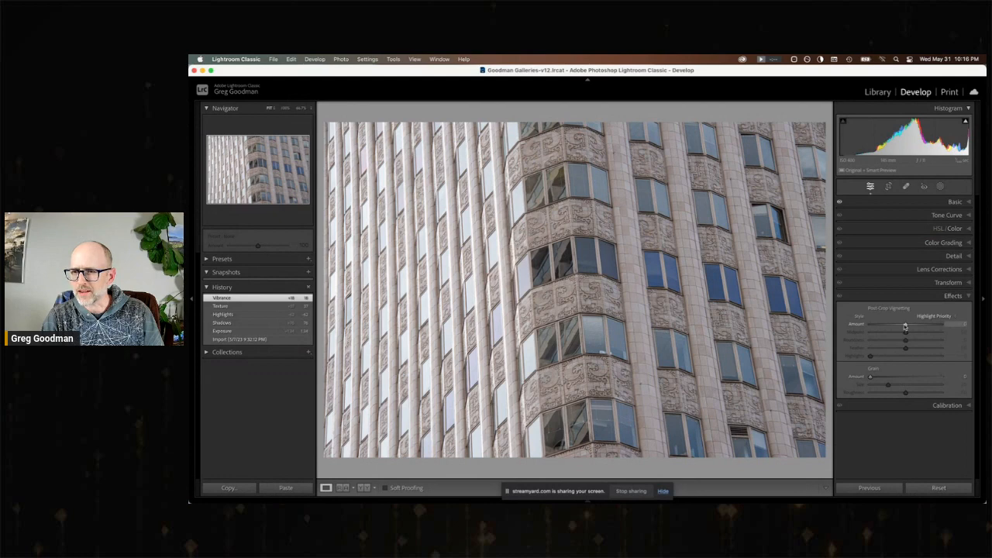
left_click_drag(904, 328, 902, 325)
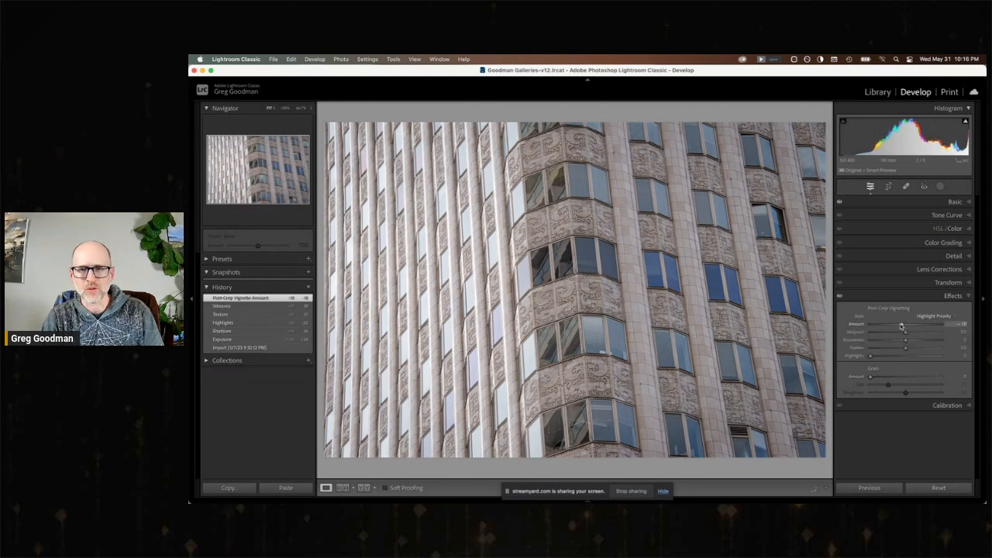
Add a brush mask painted over the shaded side of the building, covering the carved bays and blue windows.
left_click(940, 187)
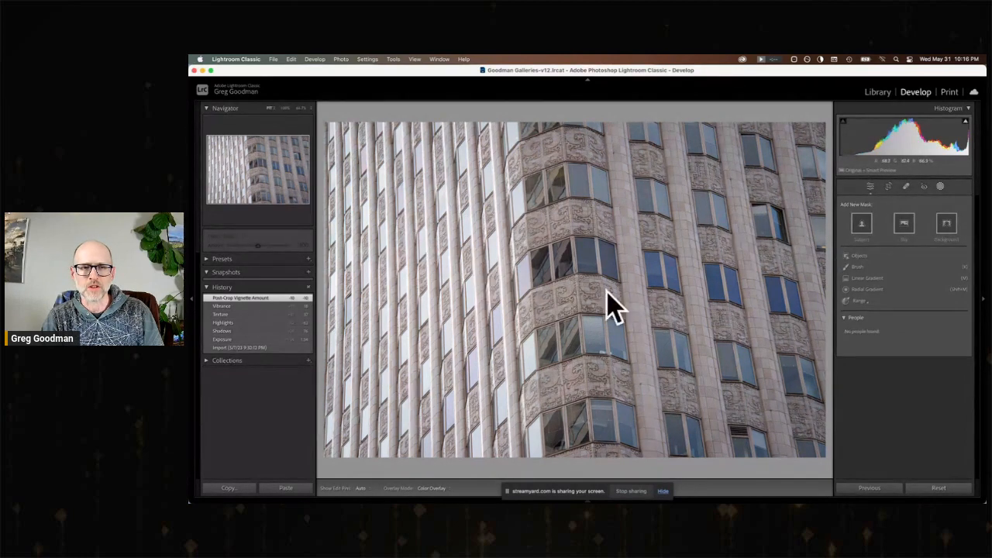
left_click(869, 269)
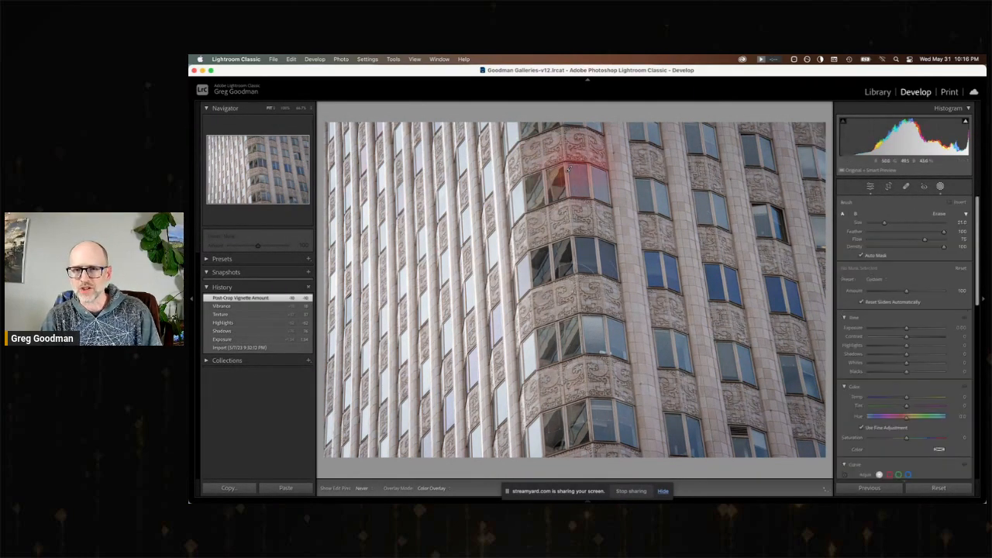
left_click_drag(585, 172, 546, 252)
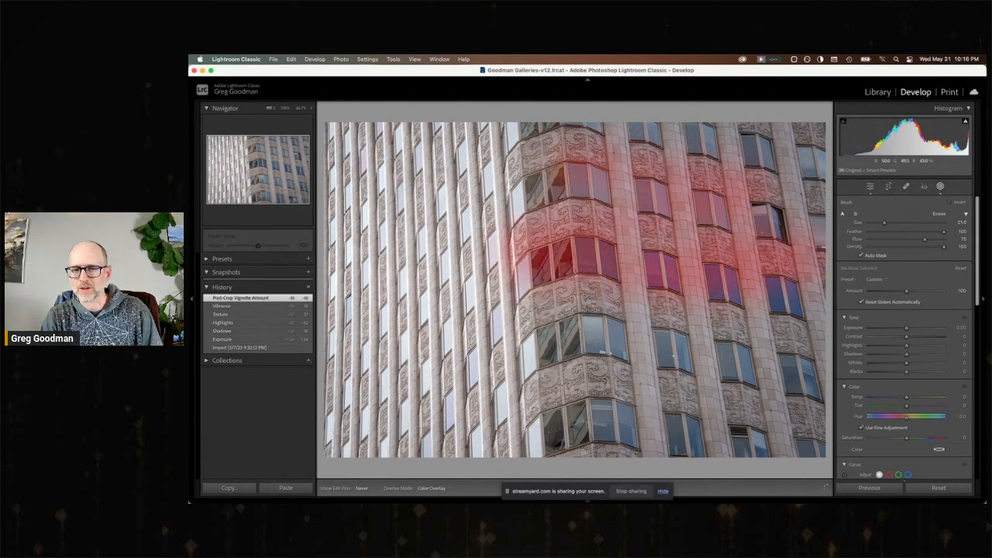
left_click_drag(602, 351, 643, 344)
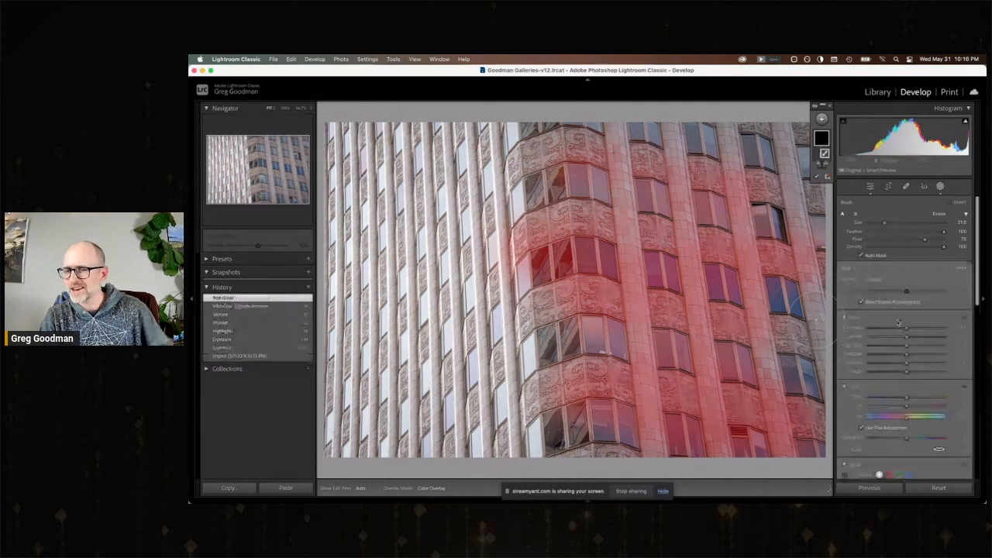
Set the brush mask's Exposure to about 0.9 and Temp to 12, and compare the result with the import state.
left_click_drag(909, 331, 911, 331)
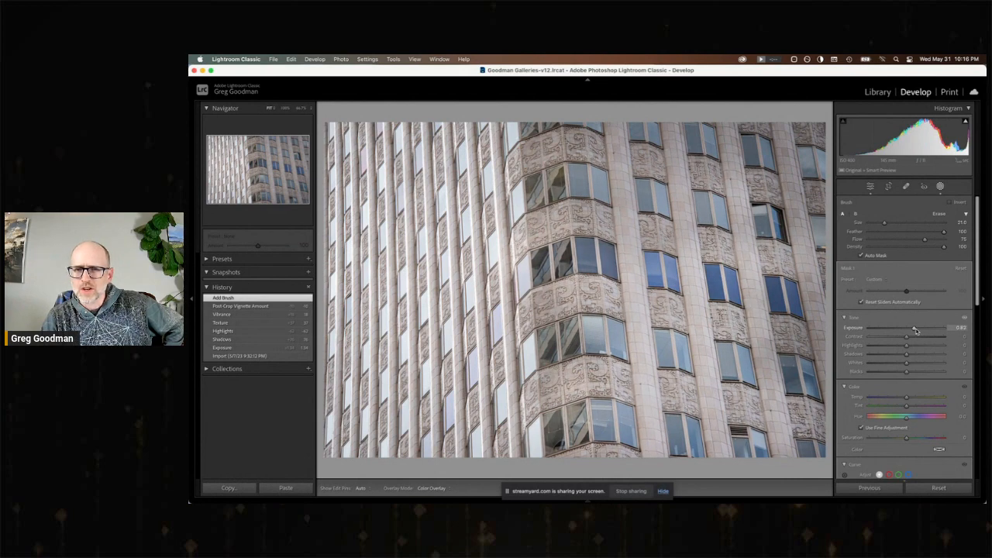
left_click_drag(916, 331, 917, 331)
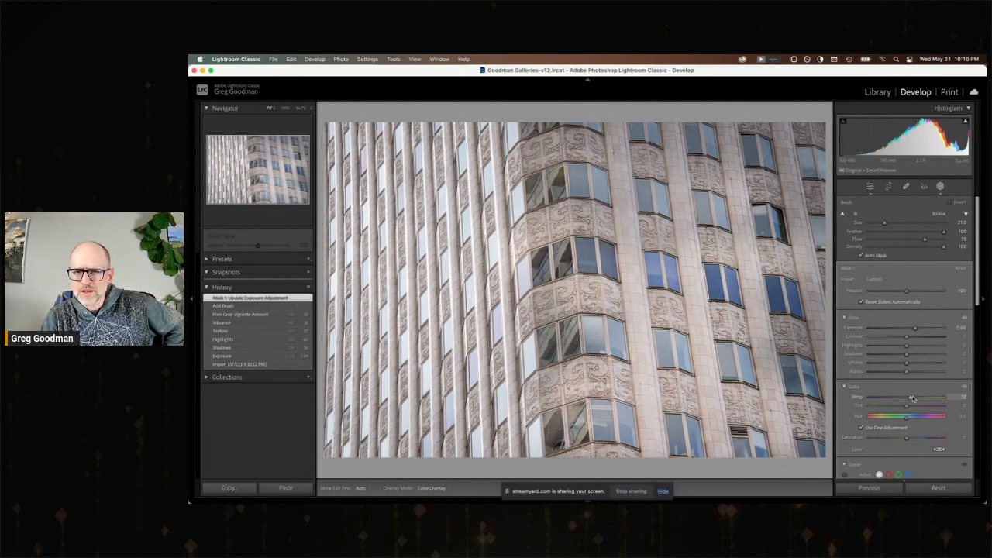
left_click_drag(912, 399, 912, 398)
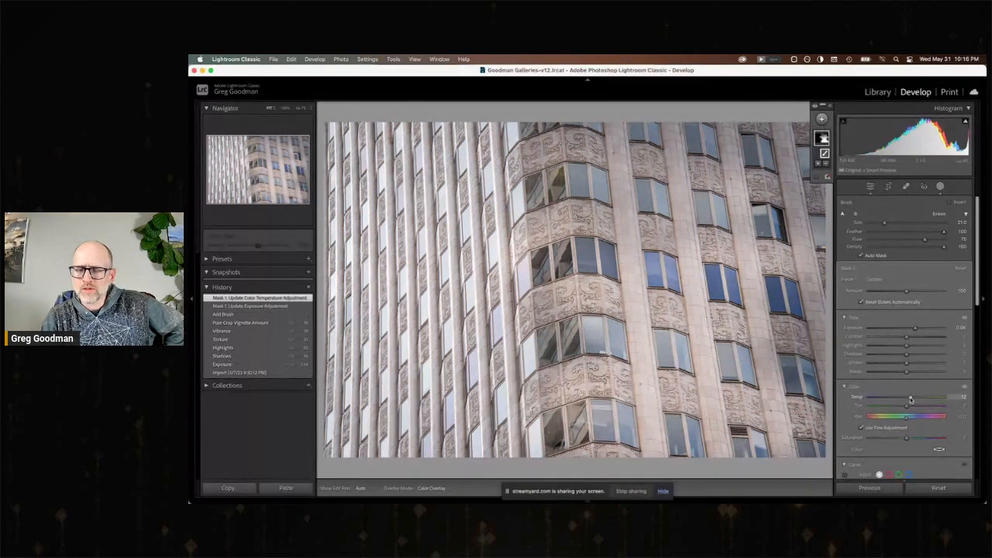
left_click(265, 373)
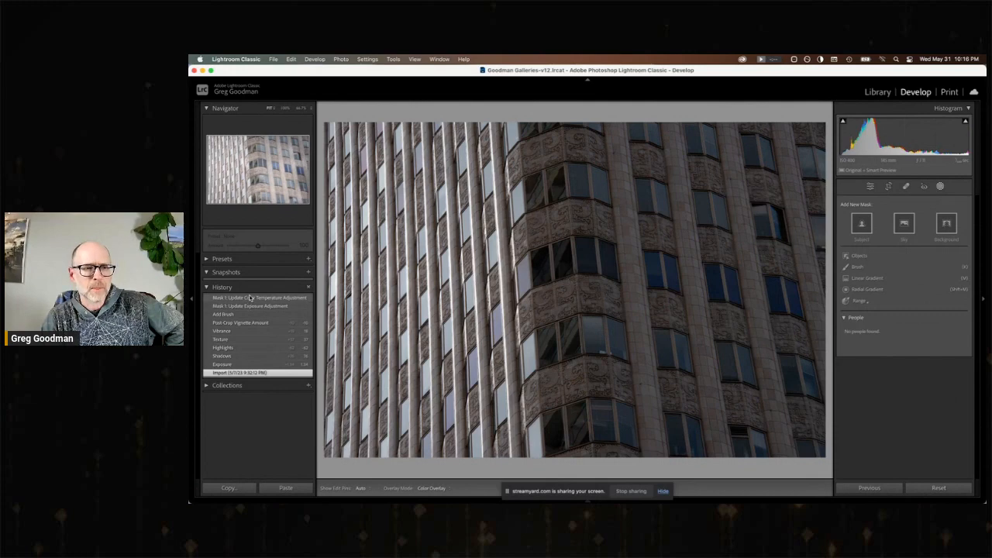
left_click(250, 299)
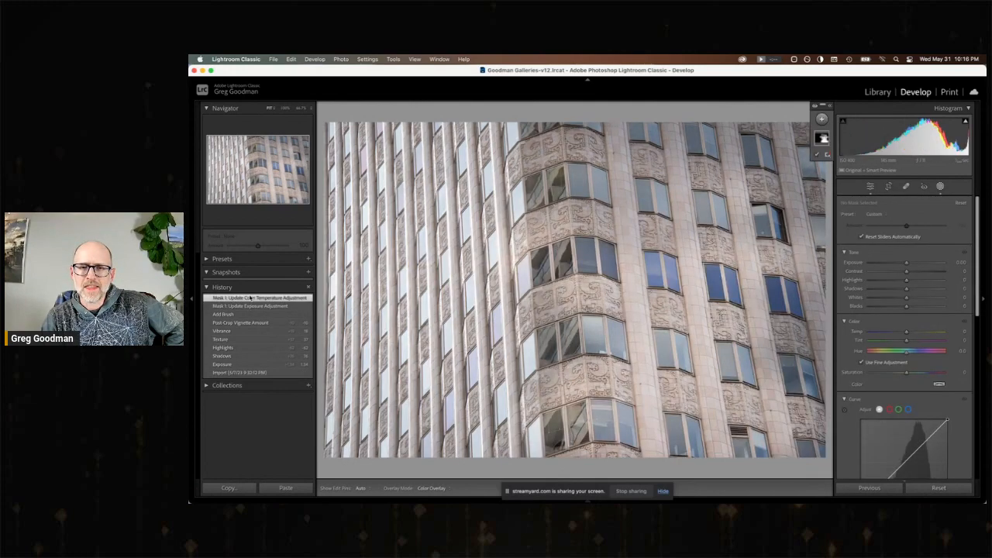
Return to the photo grid and open the busy Clay street intersection photo, number 7, for developing.
left_click(879, 92)
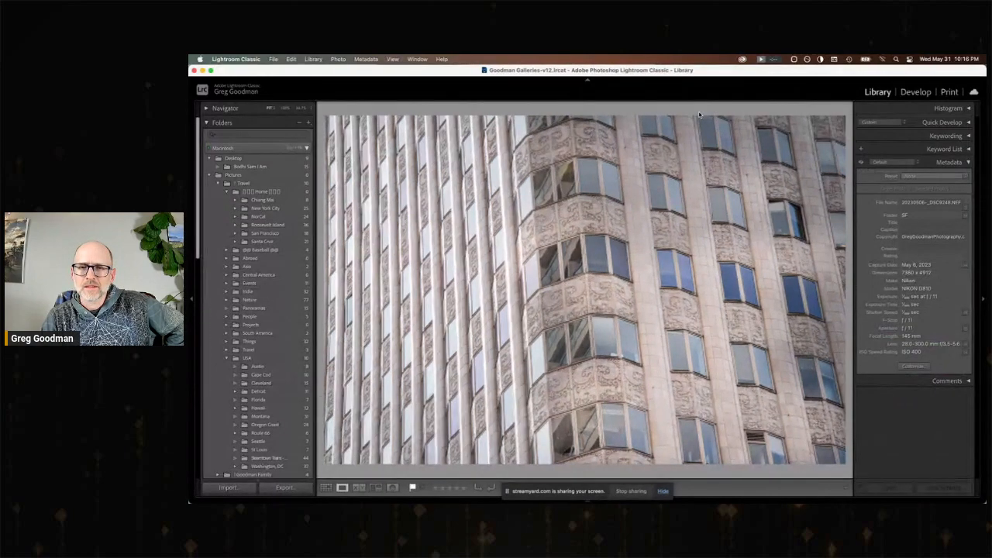
key("g")
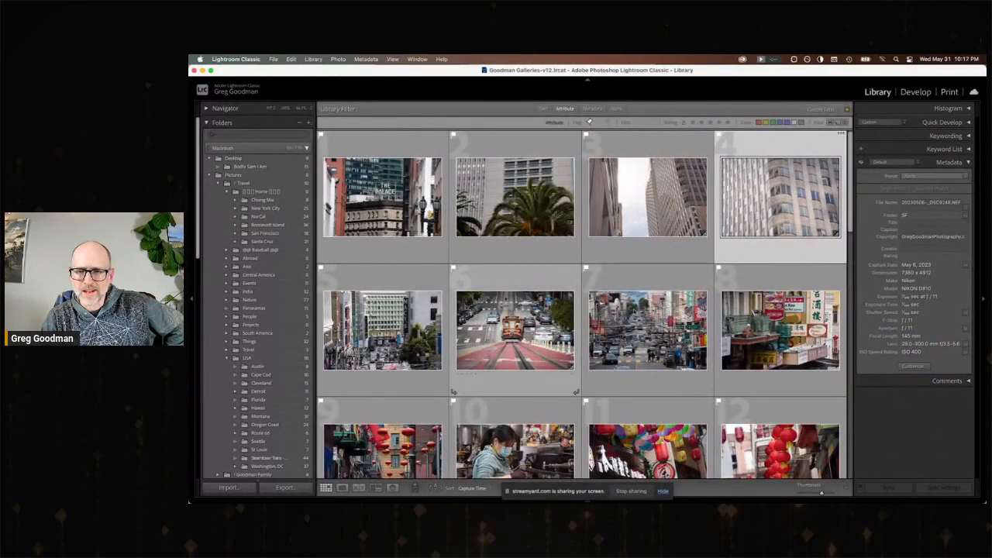
double_click(657, 318)
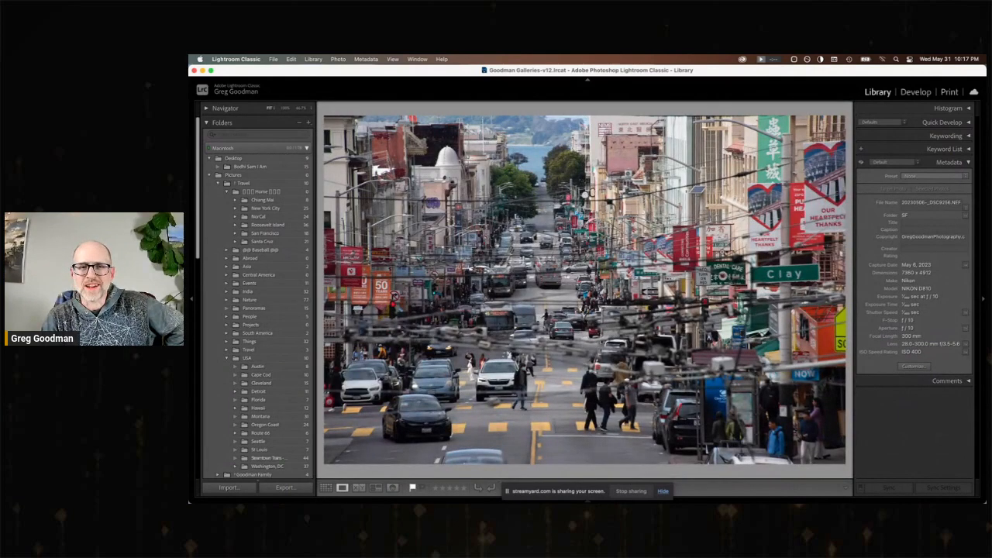
left_click(905, 94)
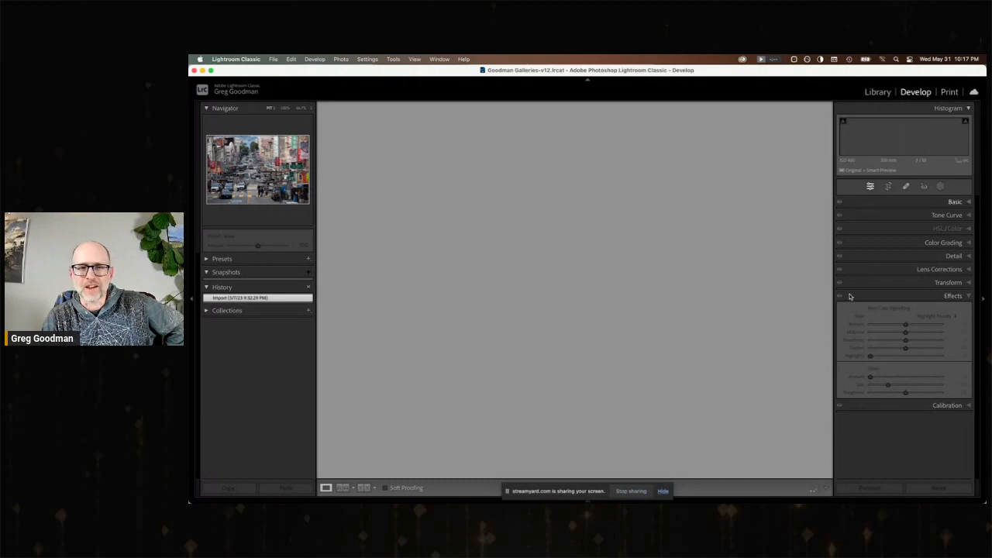
Set the street photo's Shadows to +80, Exposure to +0.50, Texture to +34, Highlights to −44 and Clarity to +30.
left_click(957, 203)
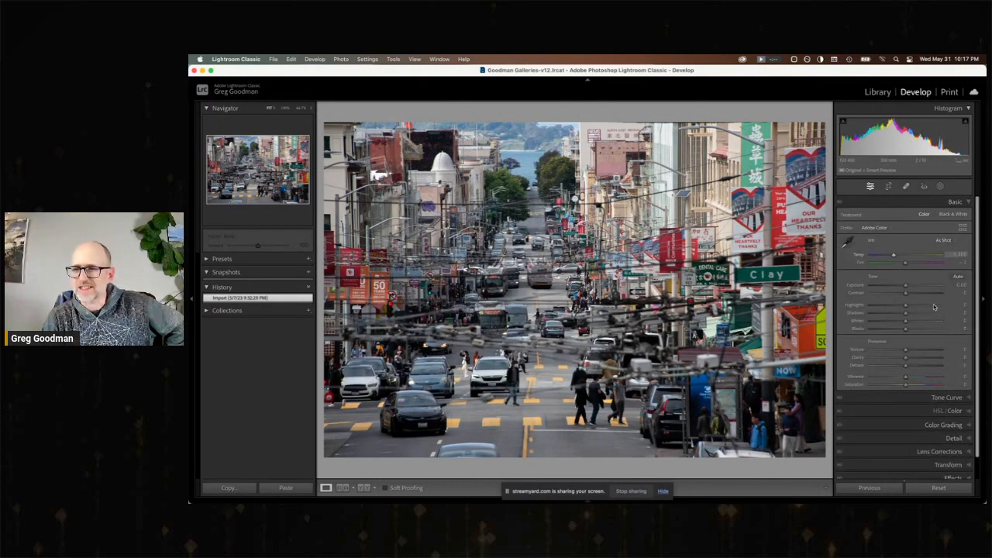
left_click_drag(923, 313, 911, 287)
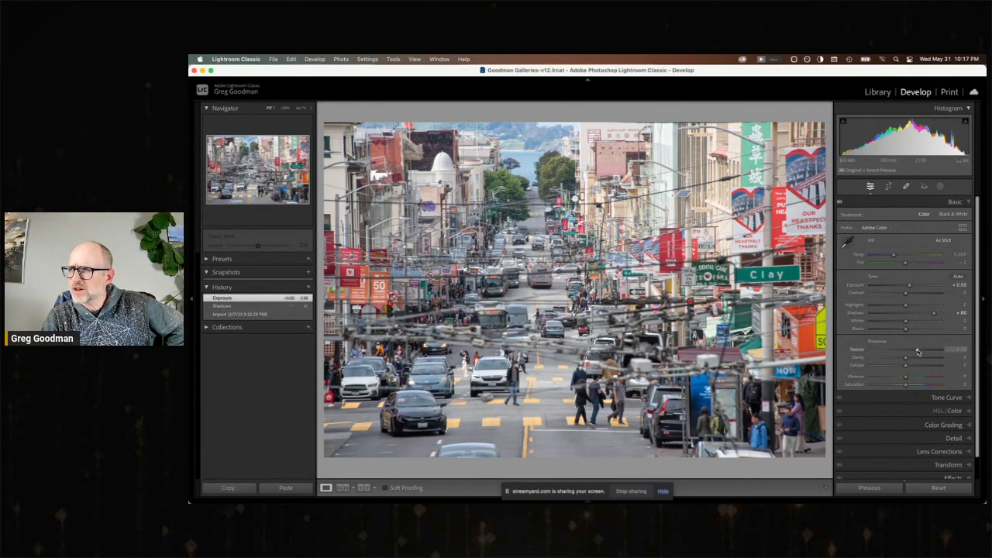
left_click_drag(918, 351, 917, 351)
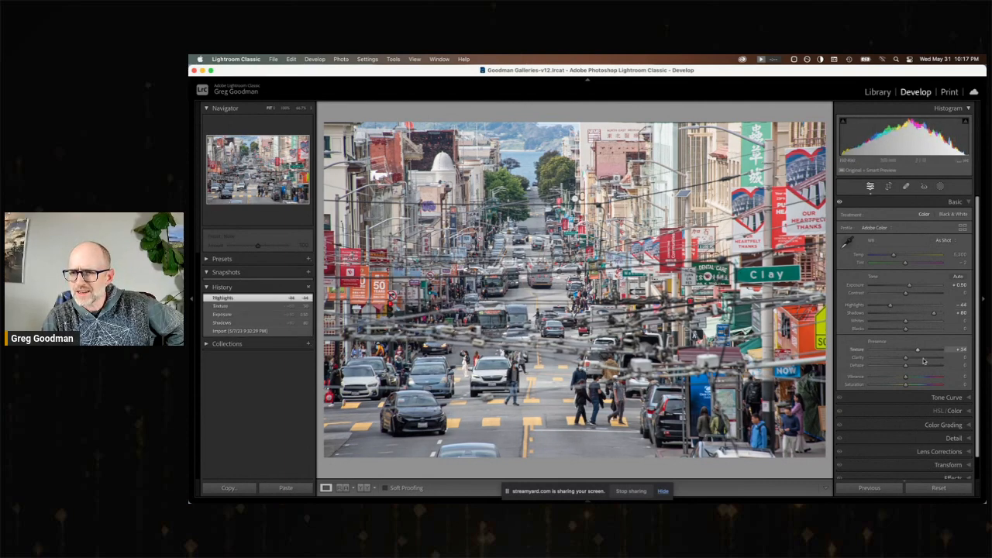
left_click_drag(906, 358, 917, 358)
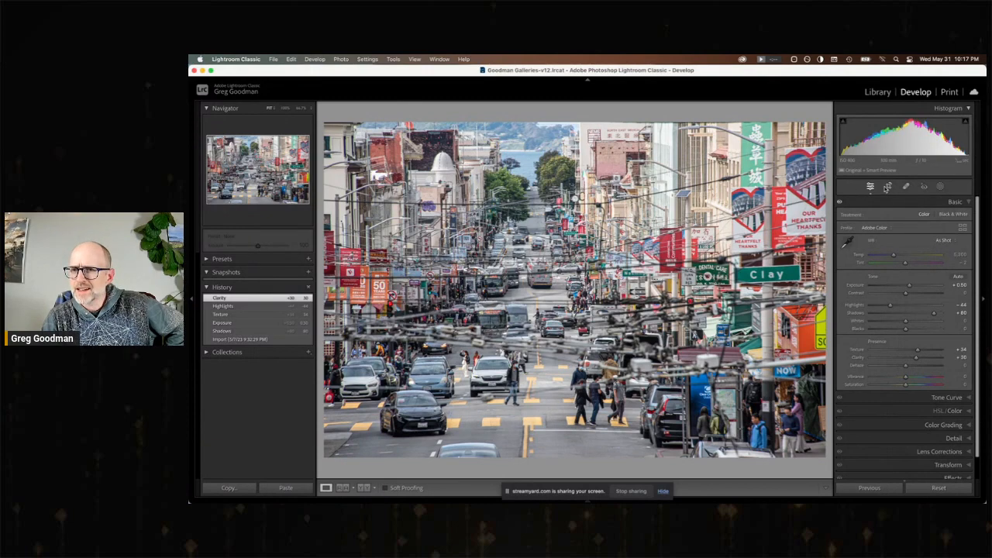
Crop the street photo on all sides around the distant traffic and bay, and compare the crop with the uncropped state.
left_click(889, 186)
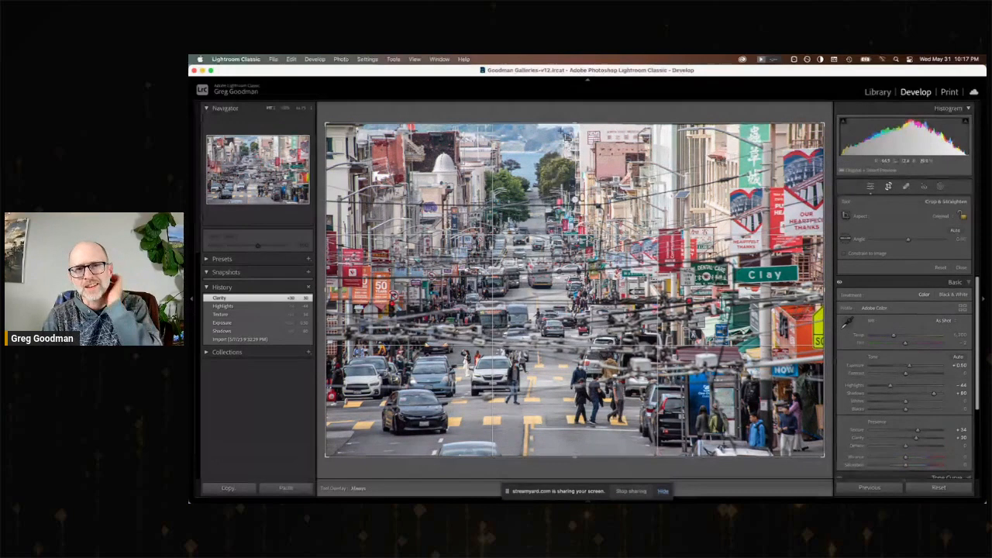
left_click_drag(577, 122, 576, 127)
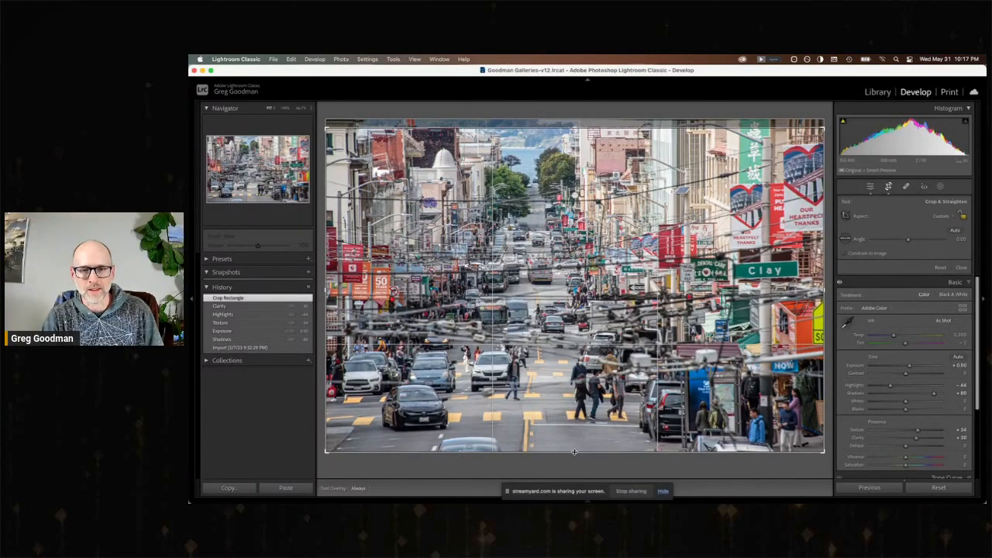
left_click_drag(575, 451, 581, 399)
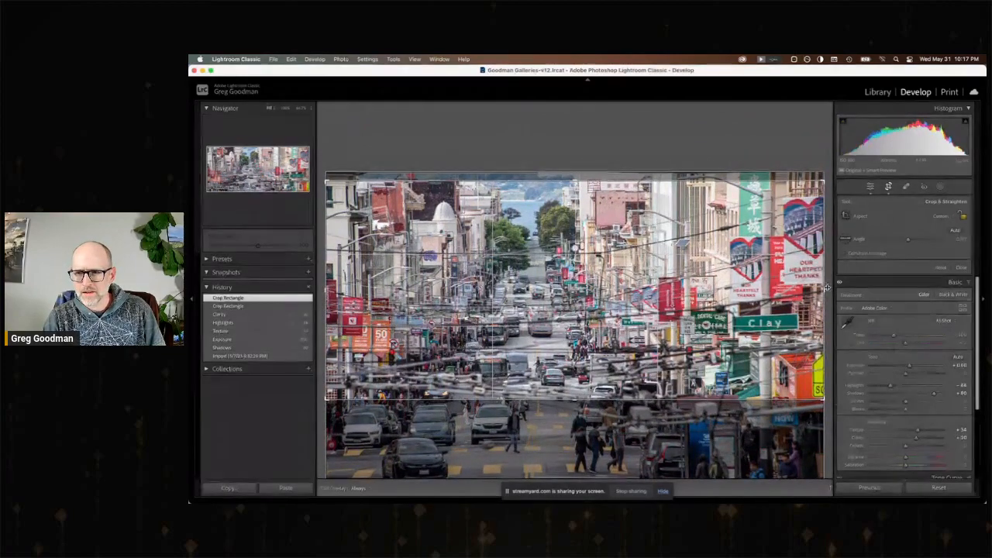
left_click_drag(826, 287, 773, 290)
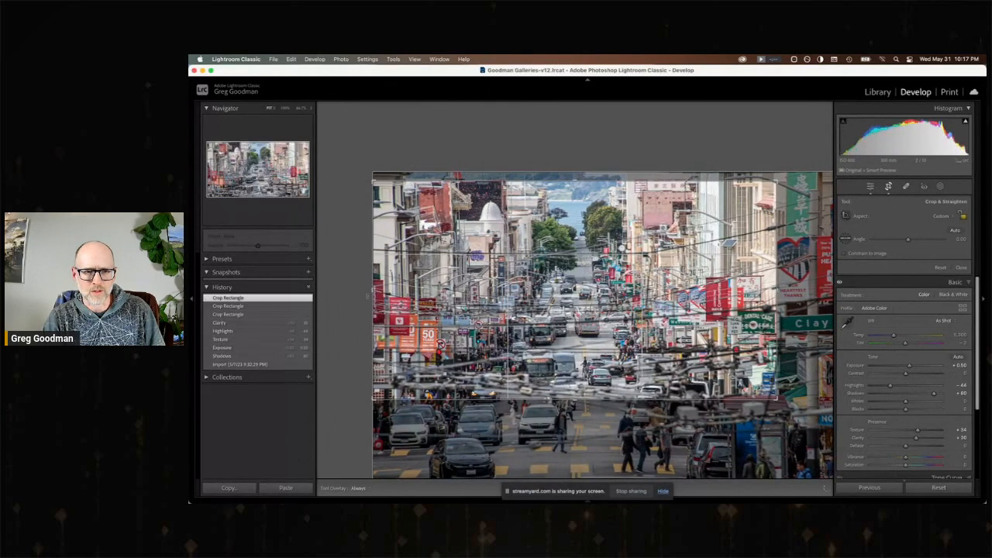
left_click_drag(373, 291, 414, 291)
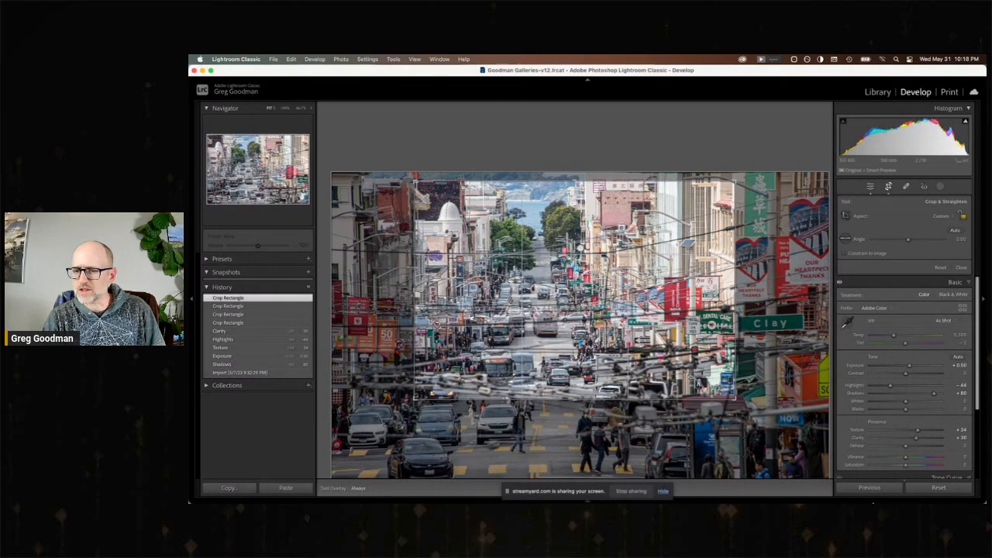
key("Return")
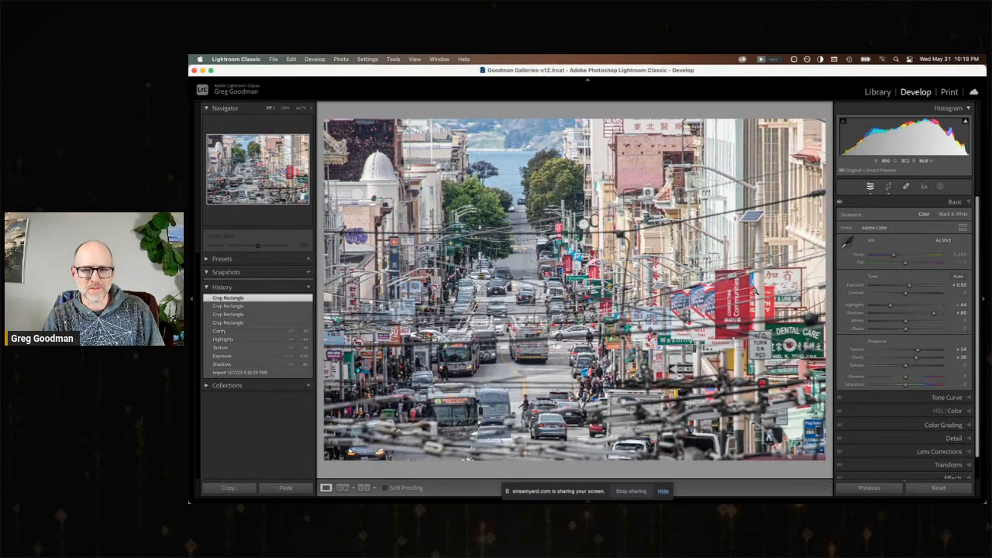
left_click(219, 332)
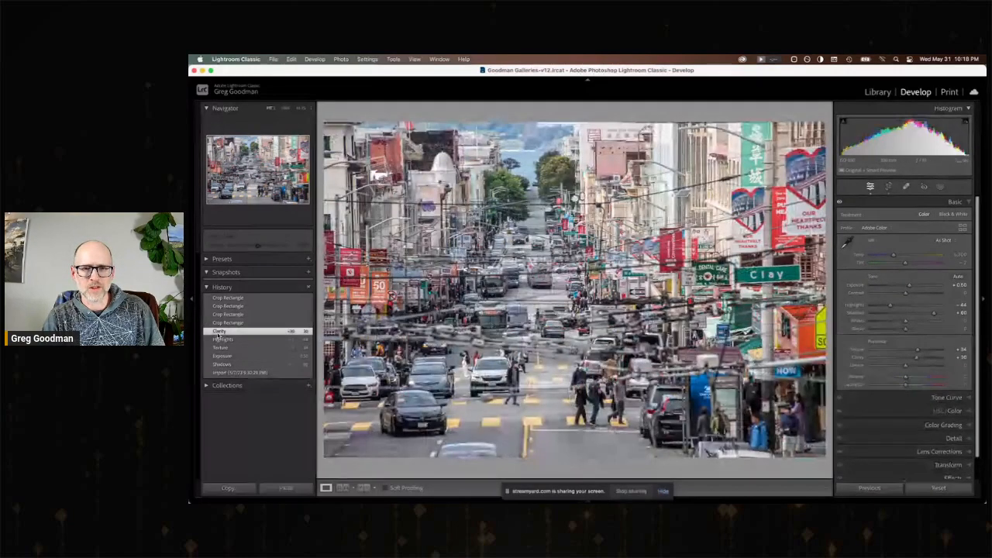
left_click(227, 299)
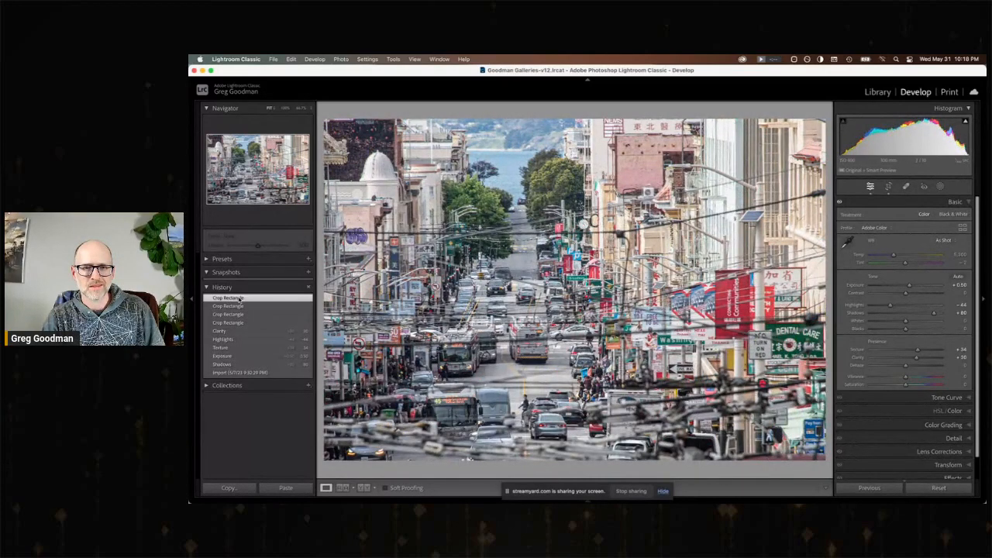
Darken the street photo's edges with a post-crop vignette Amount of −18.
scroll(953, 439, "down", 2)
left_click(952, 458)
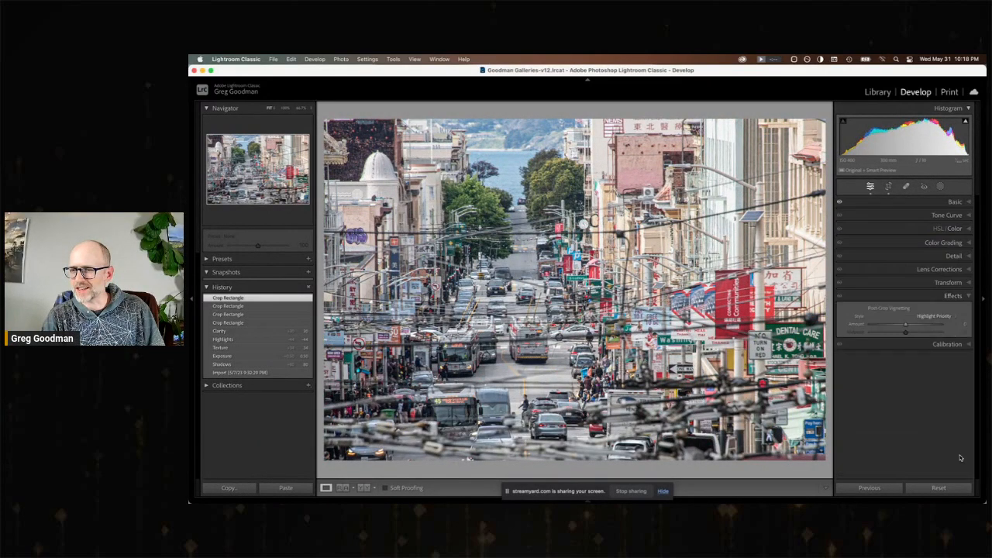
left_click_drag(905, 327, 899, 329)
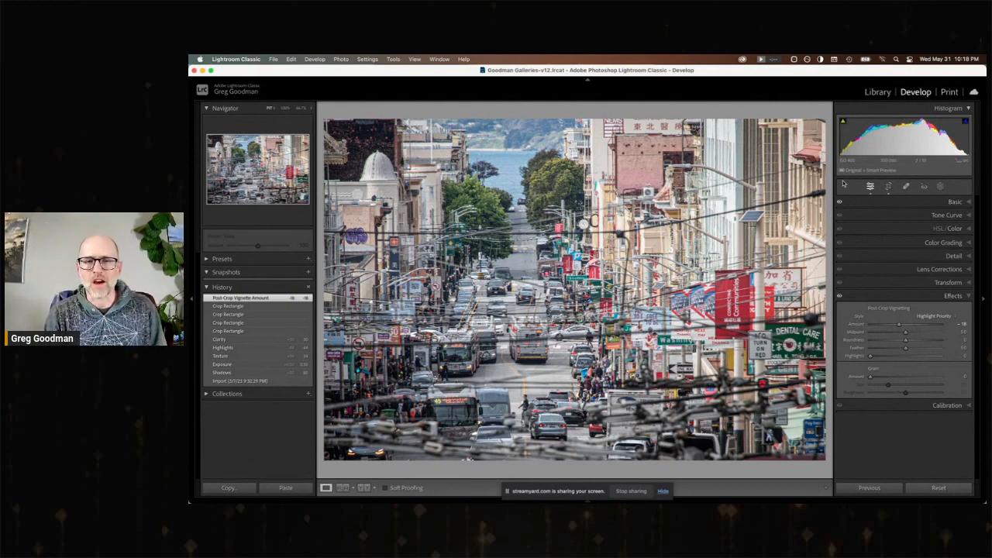
left_click(876, 92)
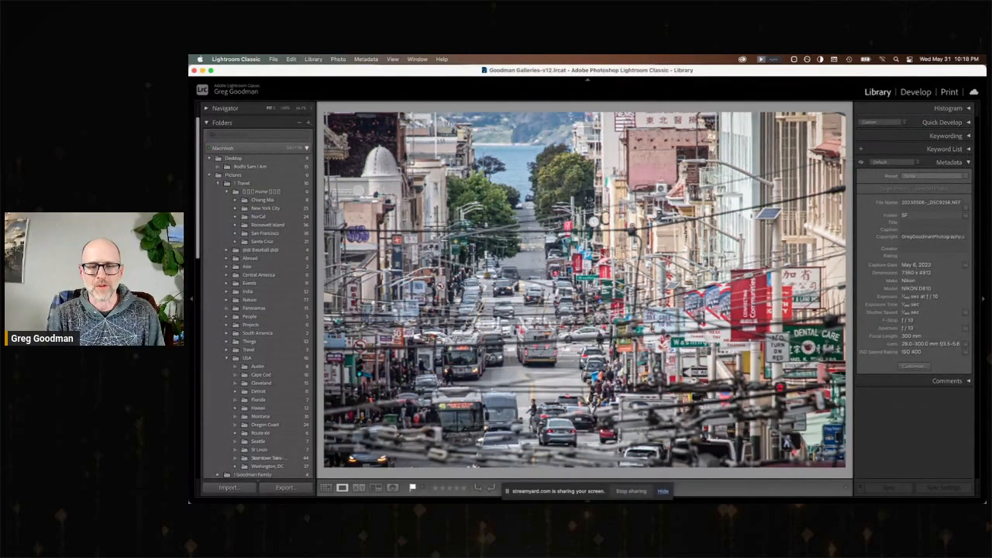
key("g")
double_click(661, 335)
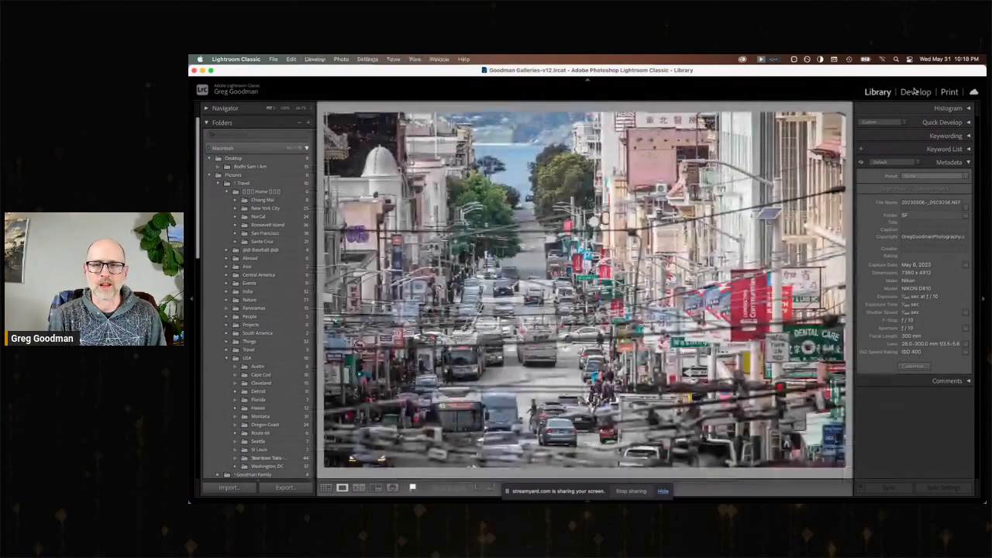
left_click(916, 91)
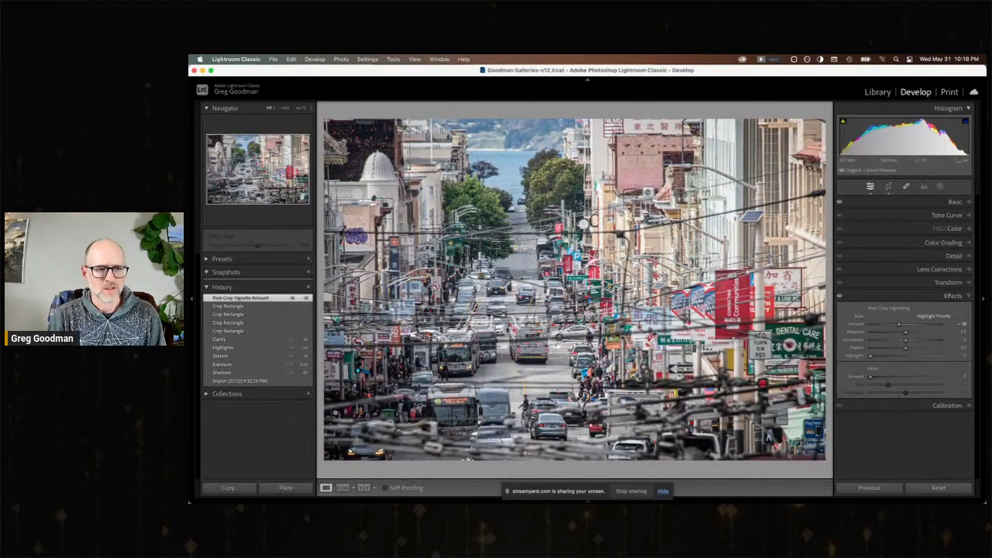
Compare the street photo's import state with its cropped and vignetted edit, ending on the edited version.
left_click(264, 381)
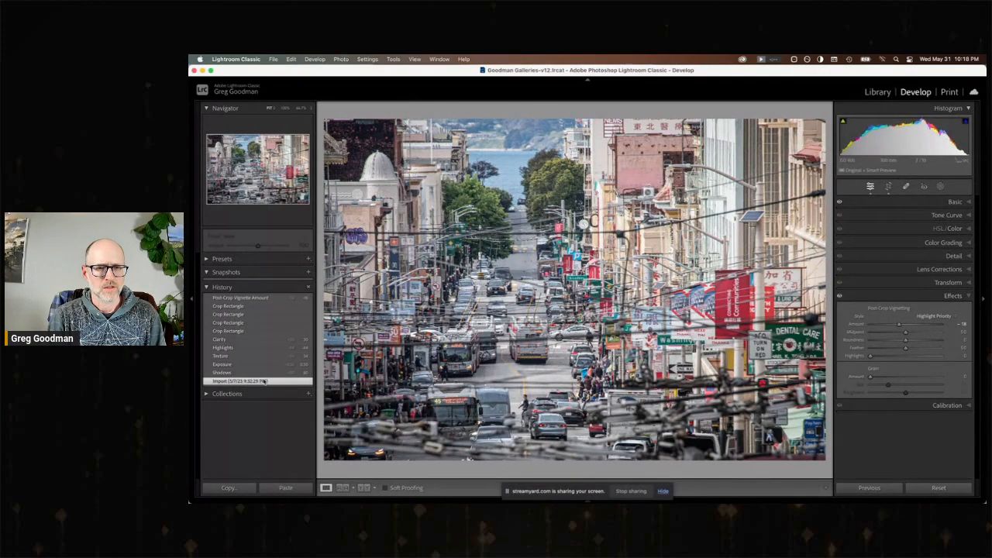
left_click(242, 298)
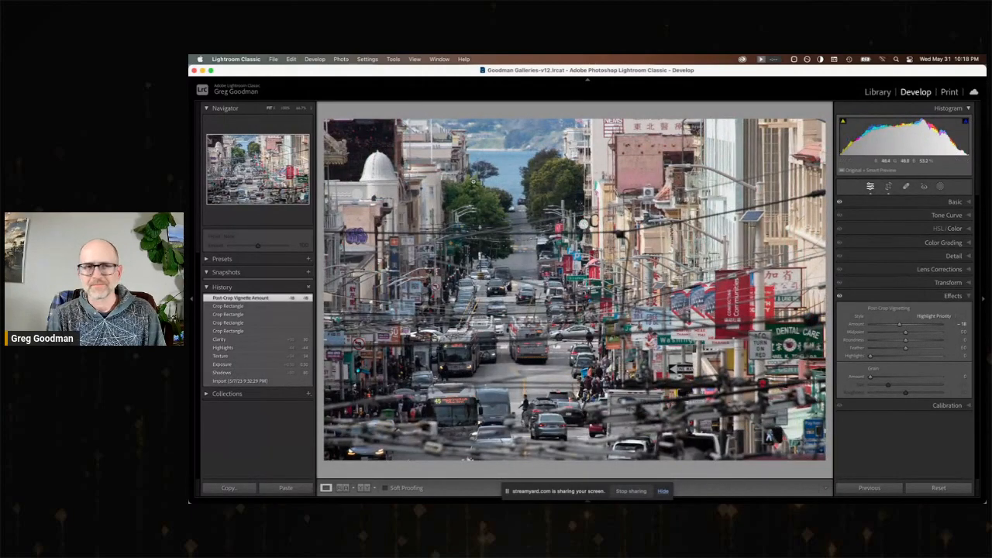
left_click(436, 58)
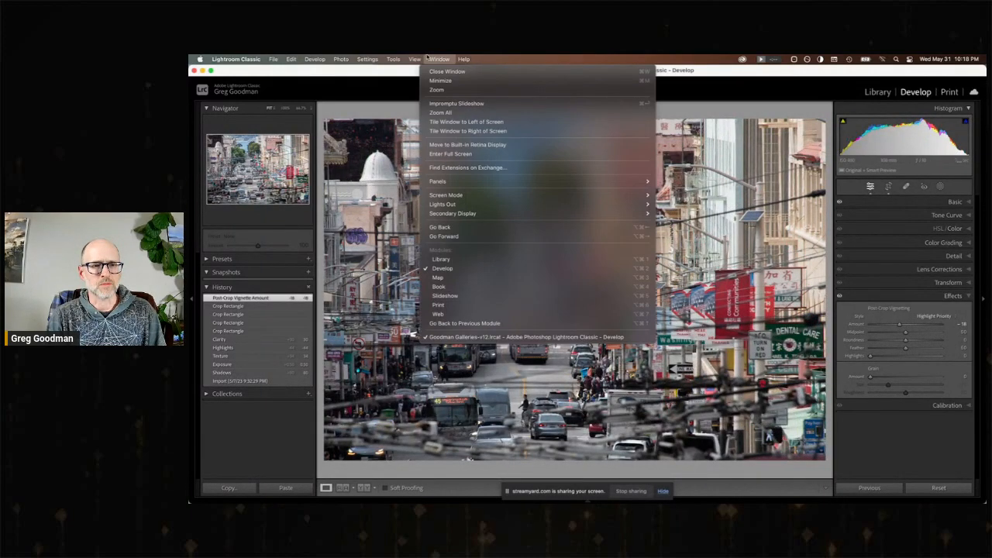
mouse_move(416, 59)
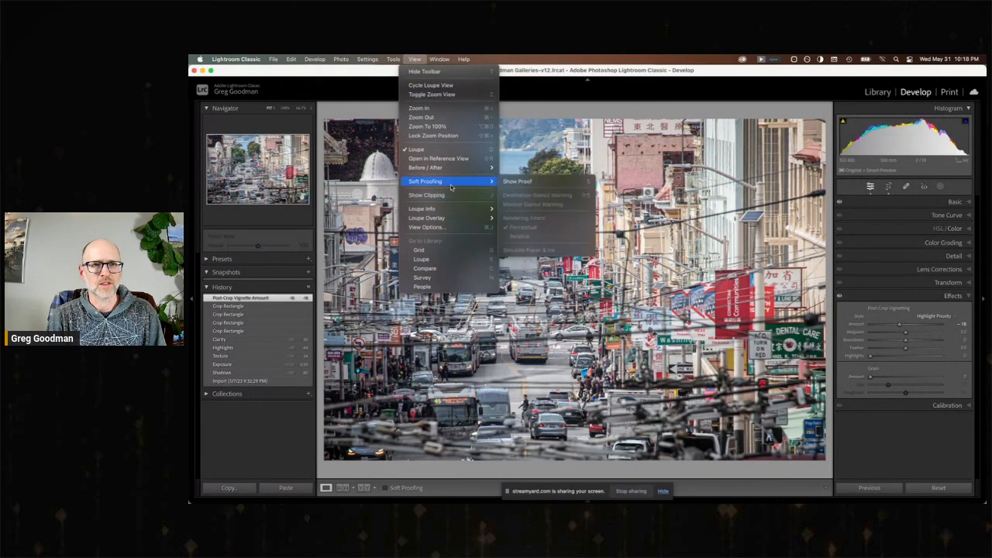
left_click(394, 59)
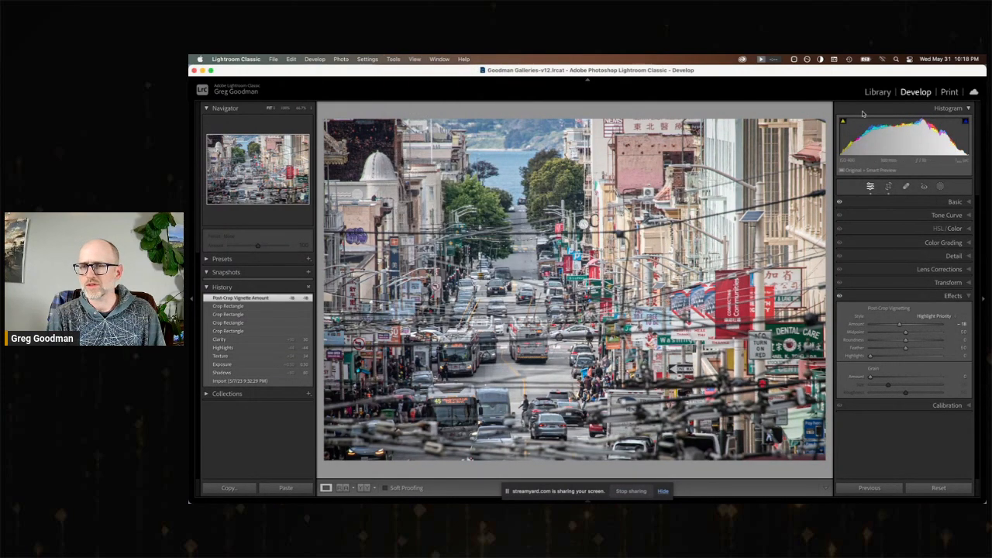
Hide the screen-sharing notice over the photo library and force quit the Music app.
left_click(877, 92)
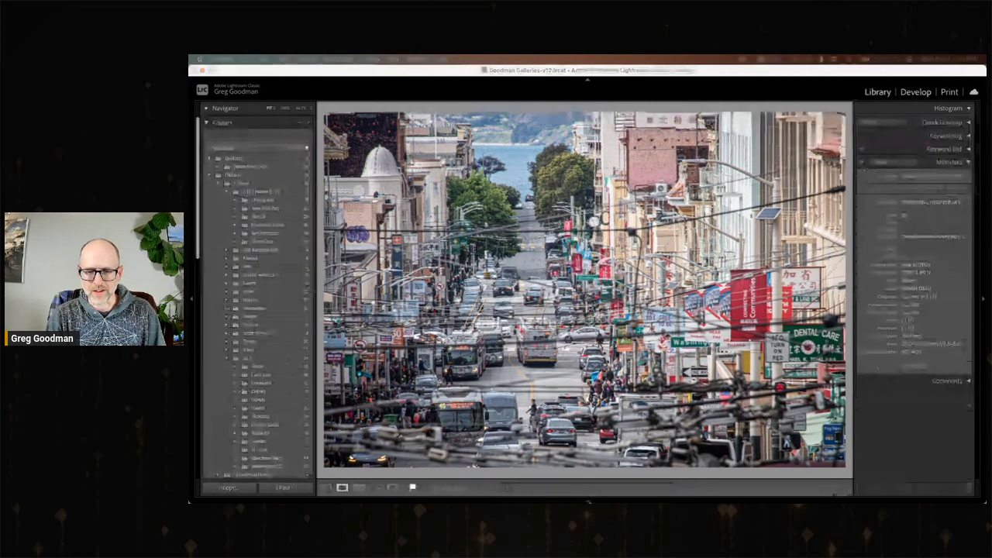
left_click(664, 493)
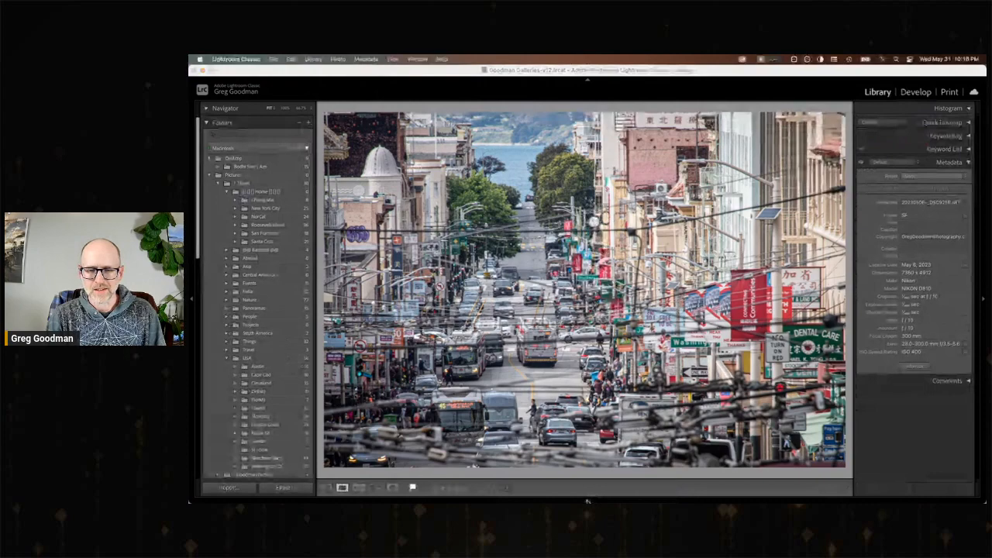
right_click(582, 471)
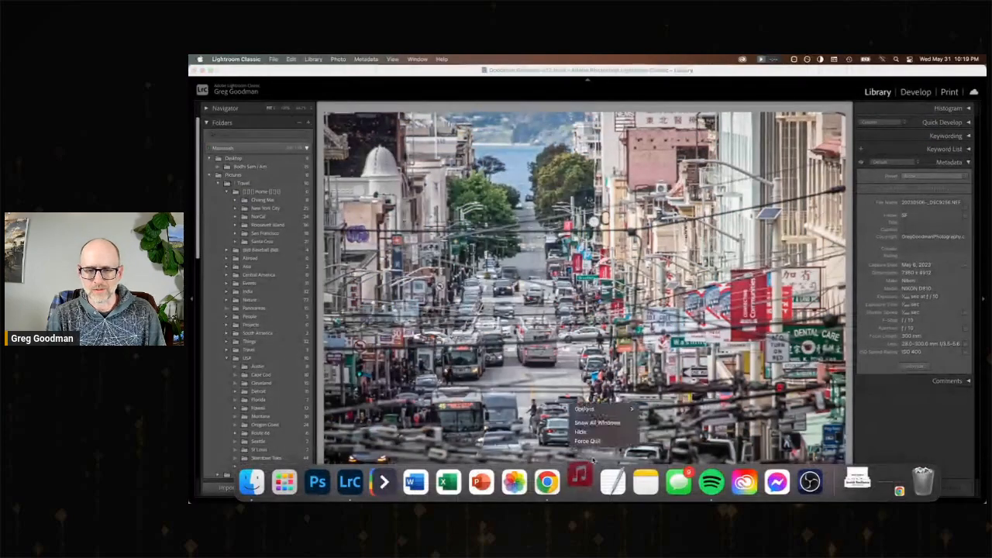
left_click(587, 441)
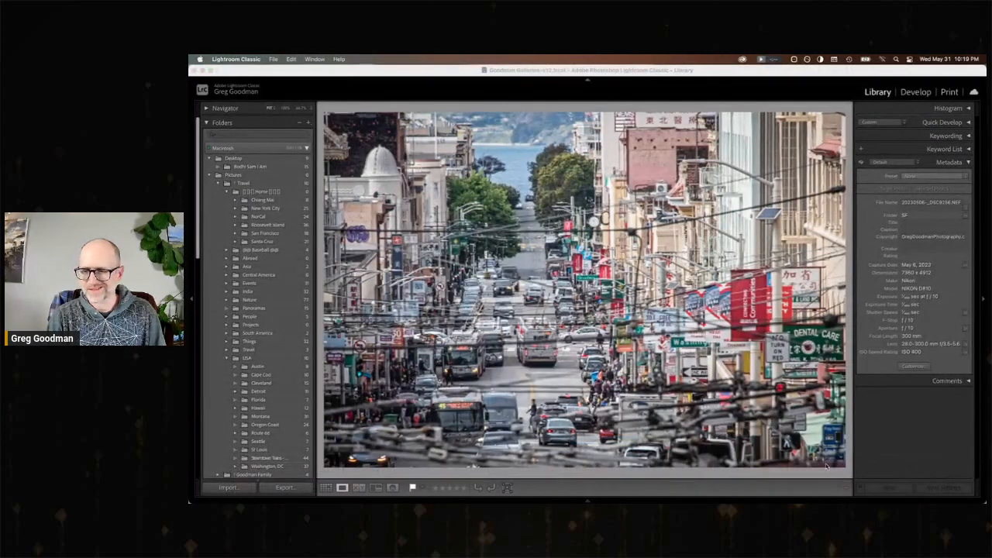
Return to developing and advance to the photo of The Palace sign between the tall buildings.
mouse_move(587, 500)
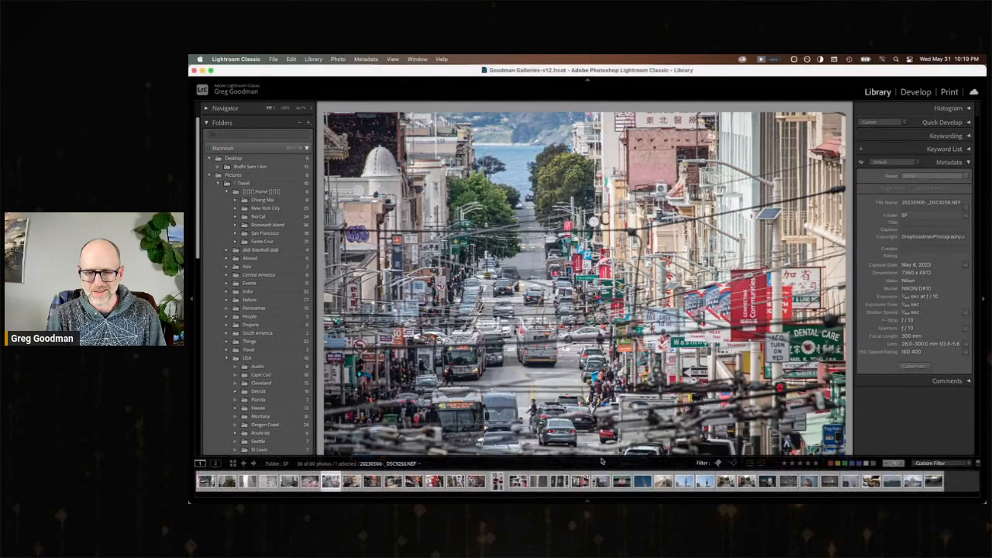
left_click(602, 465)
left_click(575, 466)
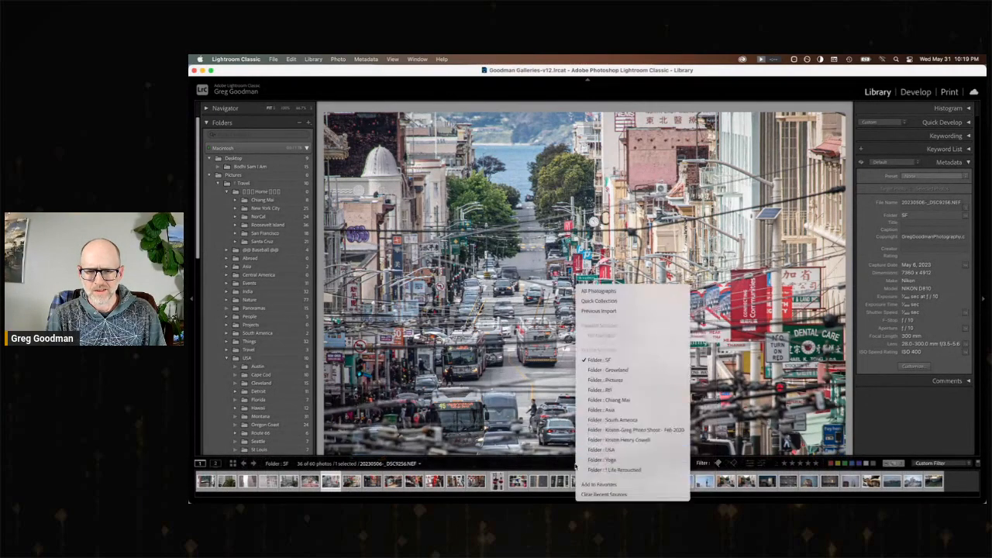
left_click(899, 93)
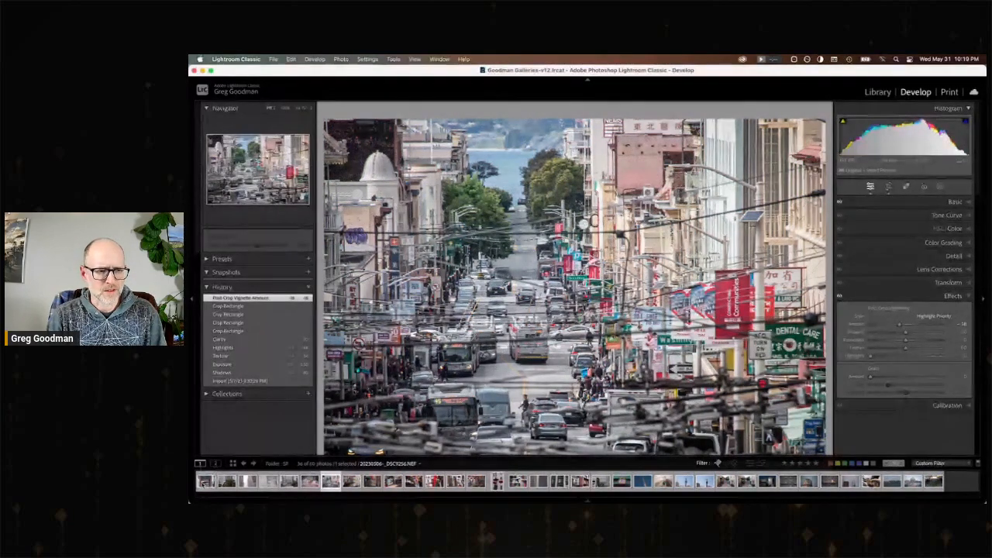
key("Right")
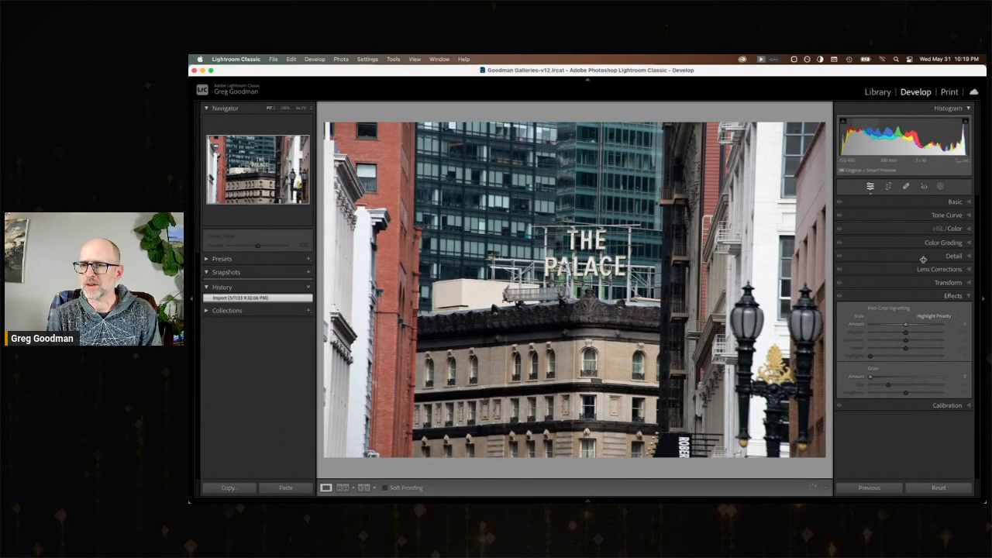
Set The Palace photo's Shadows to +65, Highlights to −37, Exposure to +0.25 and Texture to +32.
left_click(958, 203)
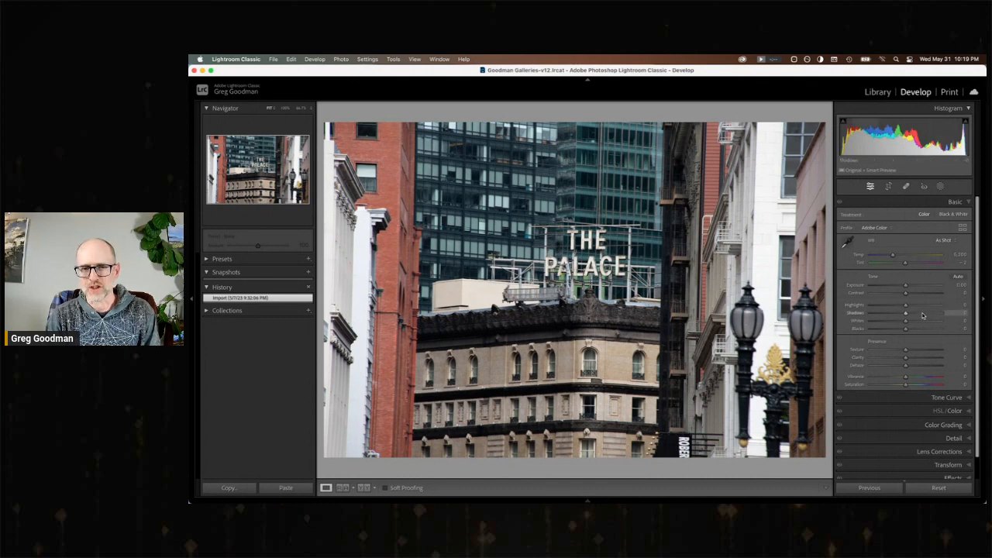
left_click_drag(923, 314, 910, 288)
left_click_drag(916, 350, 914, 348)
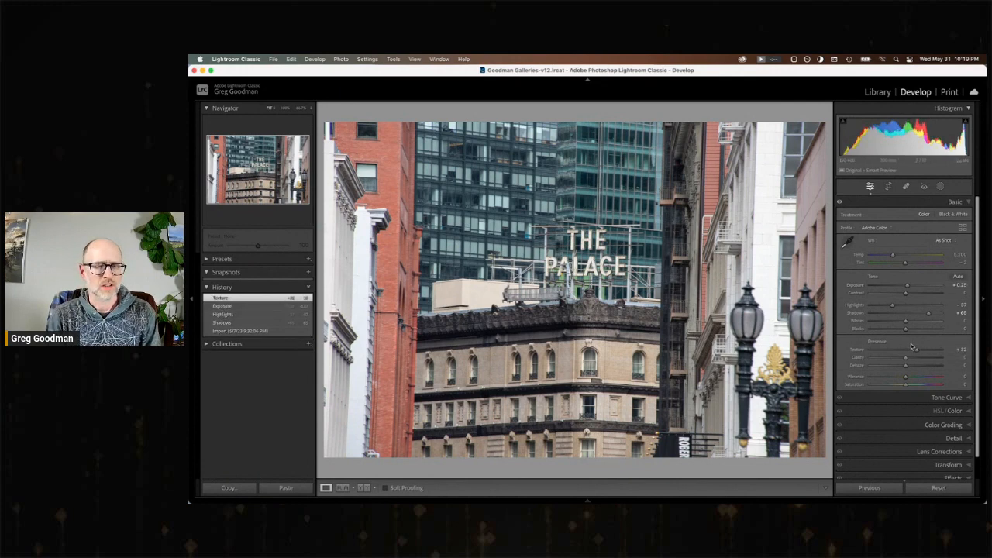
On the palm tree photo, set Exposure +1.06, Shadows +21, Highlights about −66, Texture +35 and Clarity +33, and warm the Temp slightly.
key("Right")
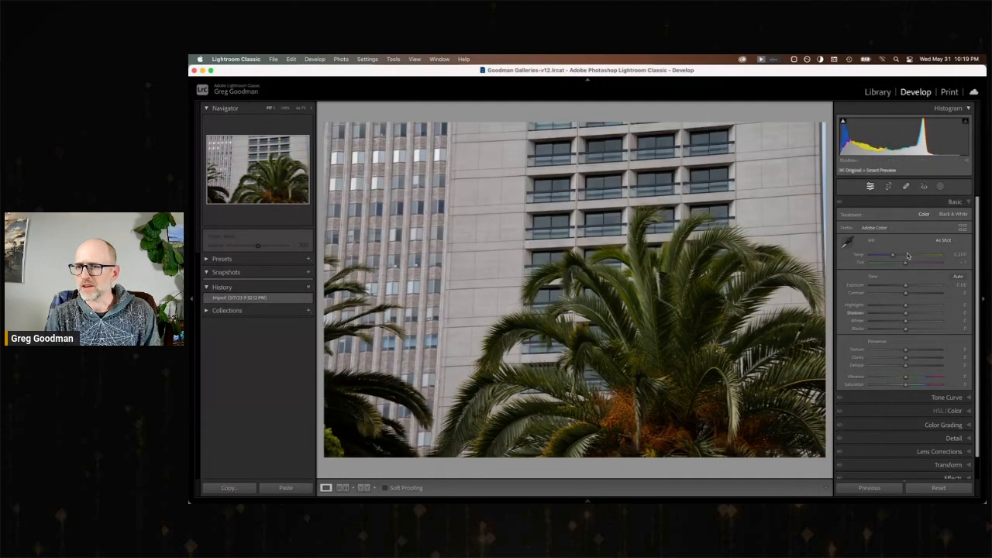
left_click_drag(906, 286, 913, 288)
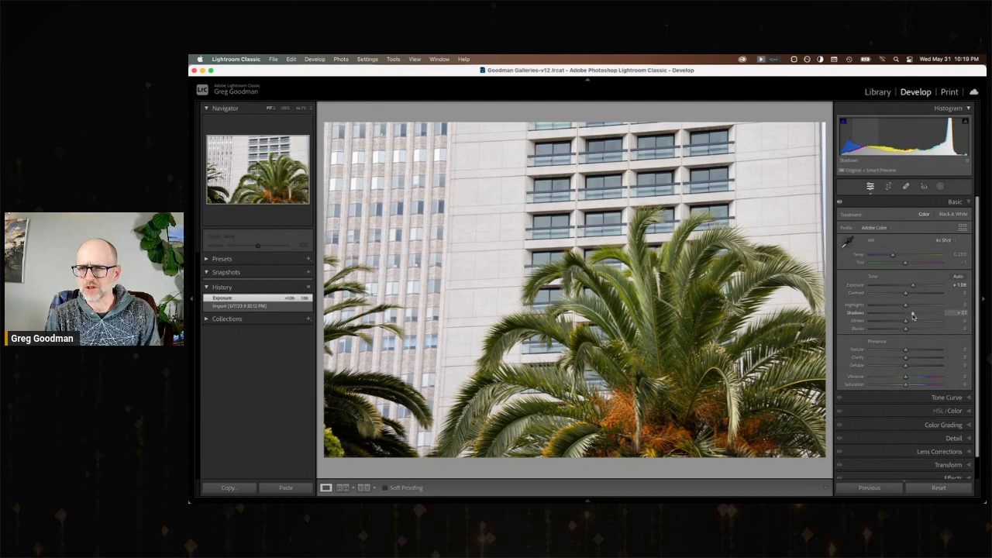
left_click_drag(907, 308, 883, 308)
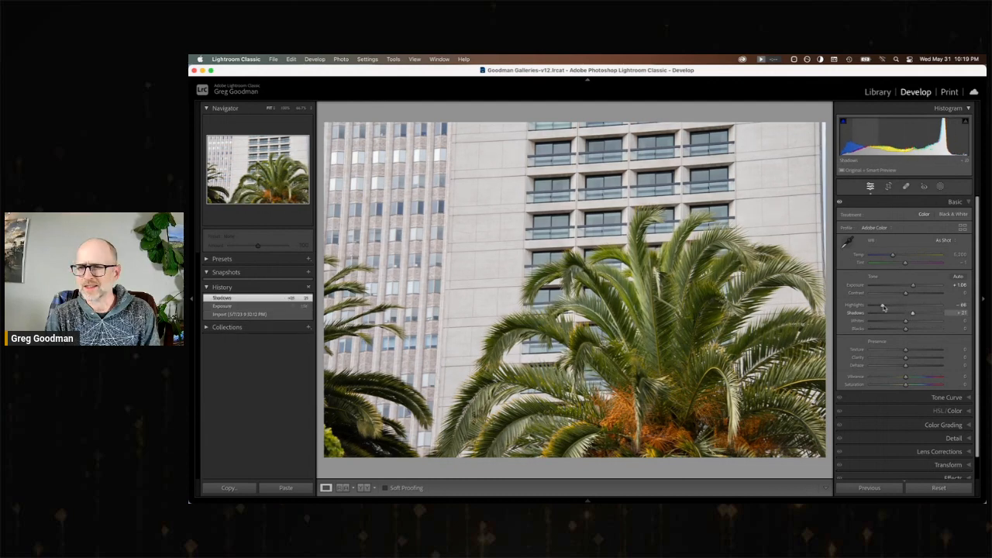
left_click_drag(905, 350, 917, 358)
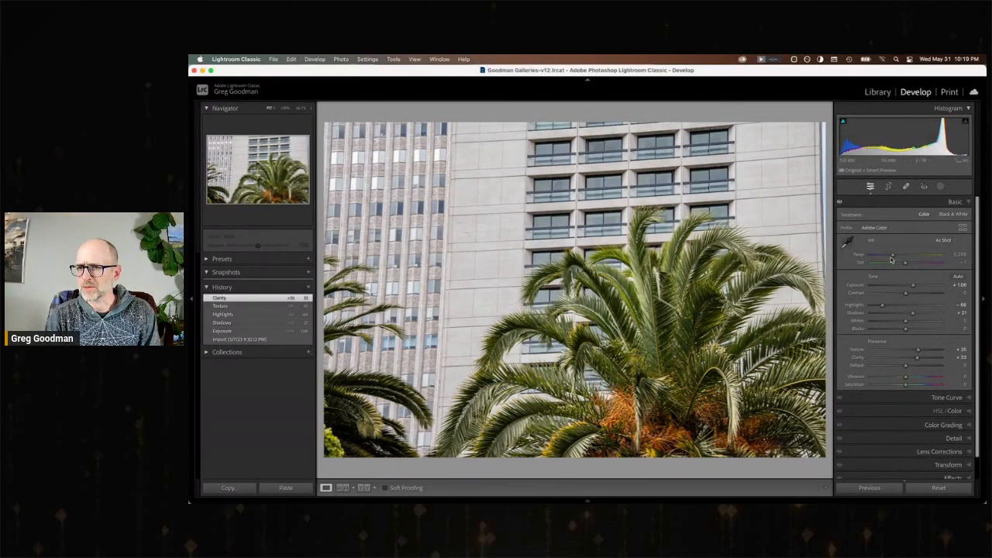
left_click_drag(894, 256, 898, 256)
Compare the palm tree photo's import state with its warmed edit, and move on through the other edited building photos.
left_click(252, 348)
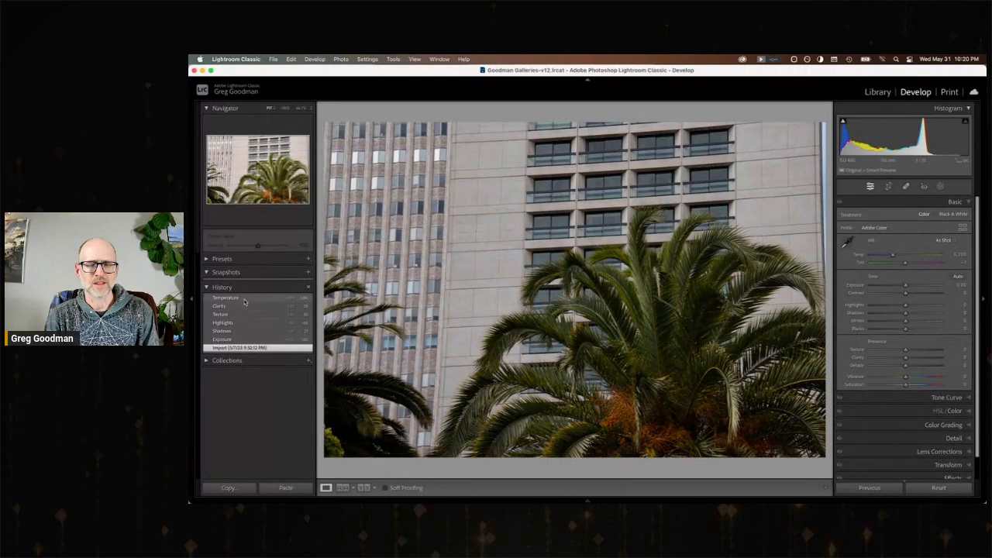
left_click(243, 299)
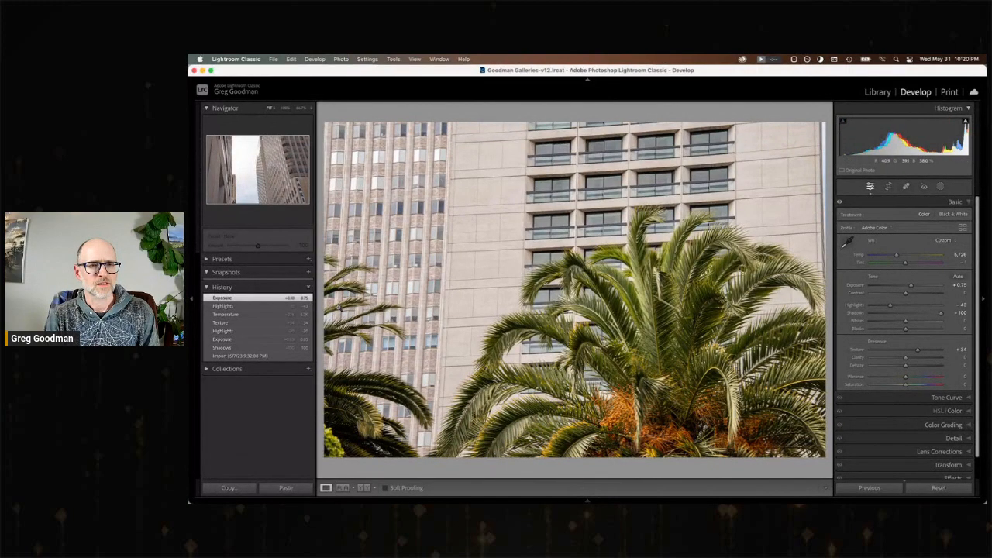
key("Right")
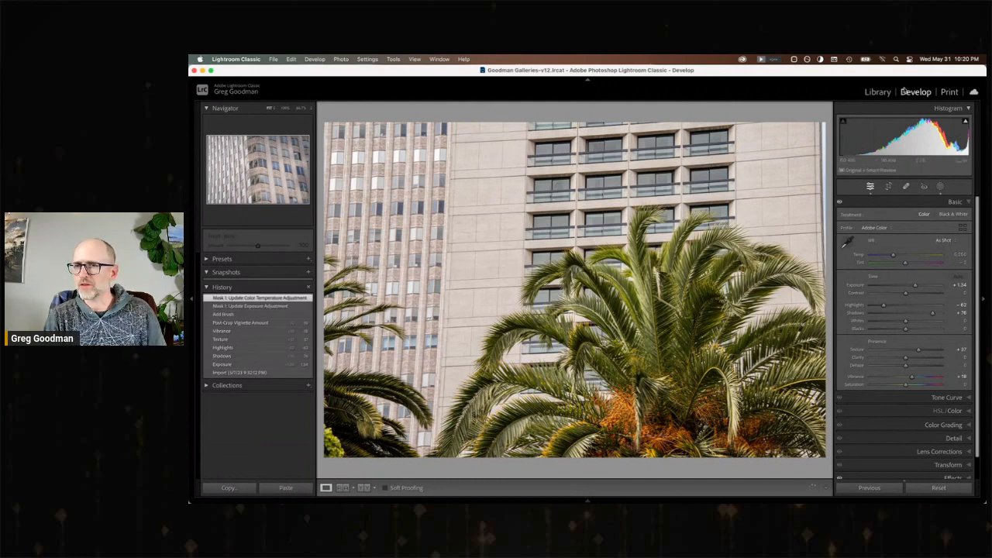
From the library grid, open the street photo with the Macy's sign in a single-image view and bring it into developing.
left_click(878, 92)
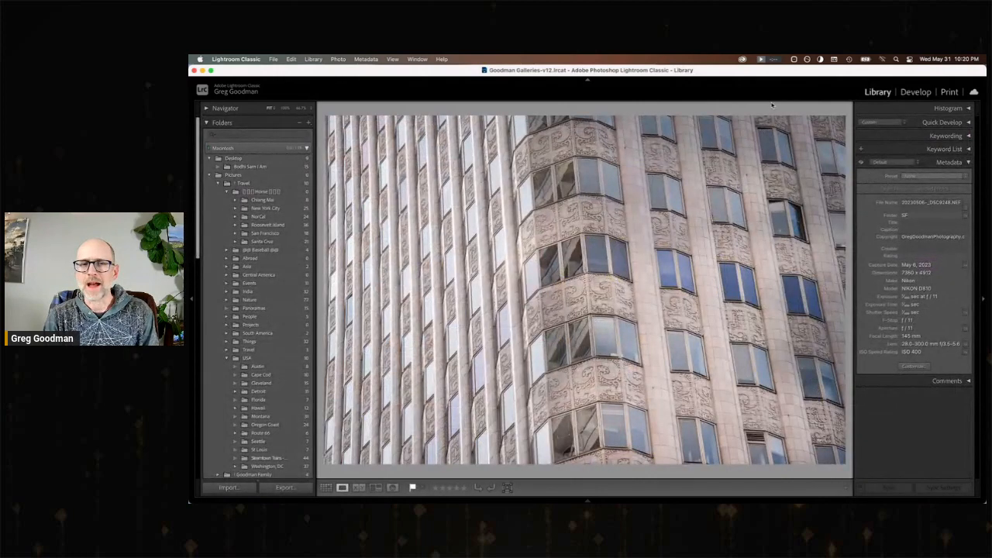
key("g")
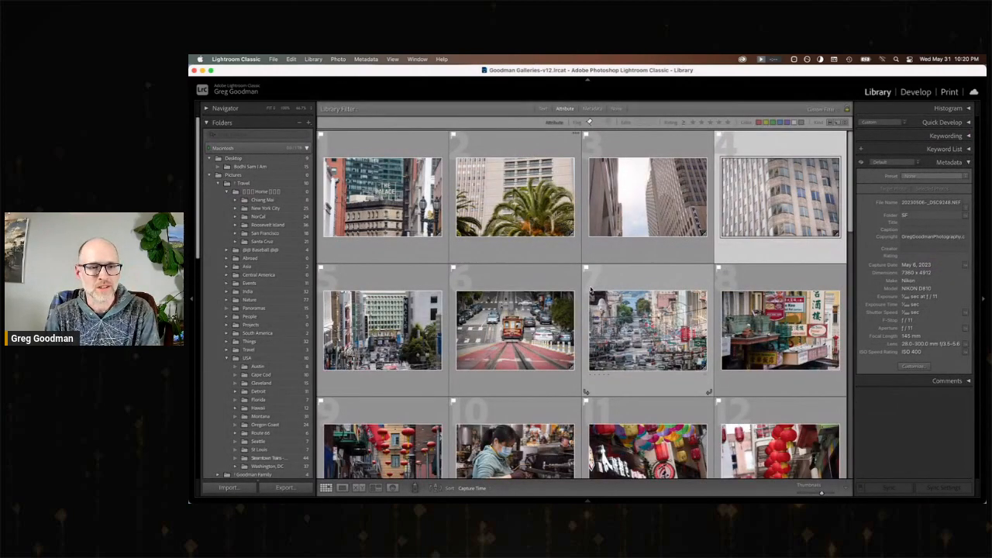
left_click(386, 337)
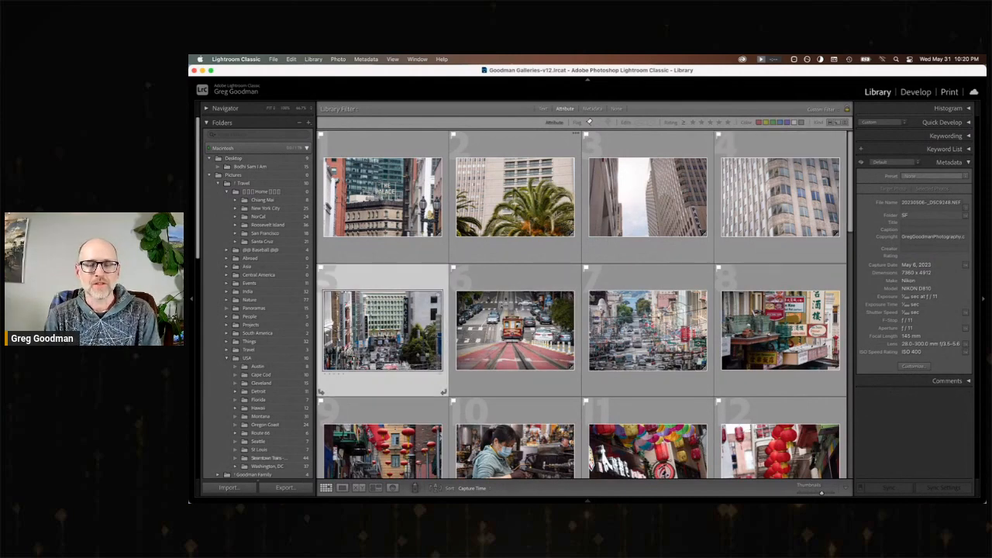
key("e")
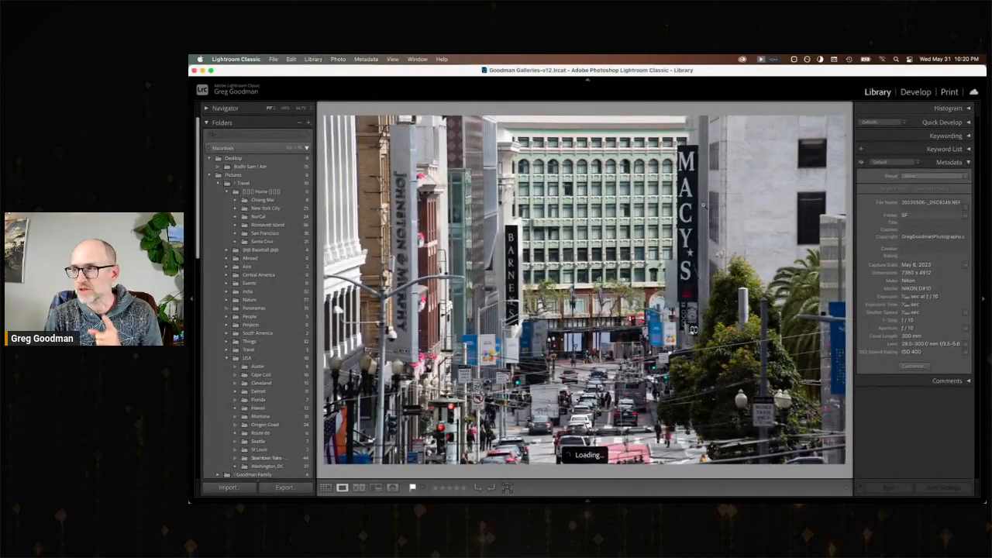
left_click(916, 92)
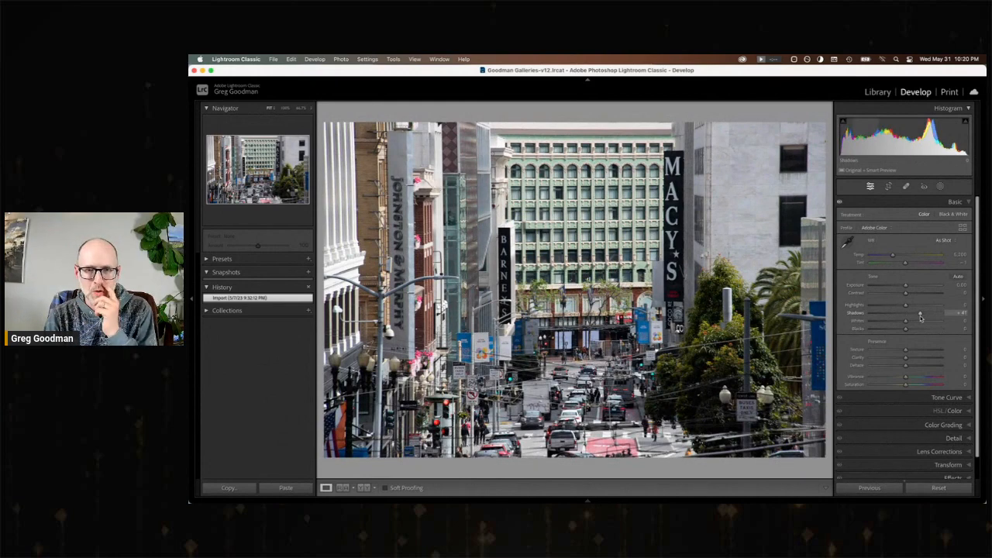
Set the Macy's street photo's Shadows to +100 and Texture to +49, and move on to the Chinatown restaurant signs photo.
left_click_drag(920, 317, 943, 315)
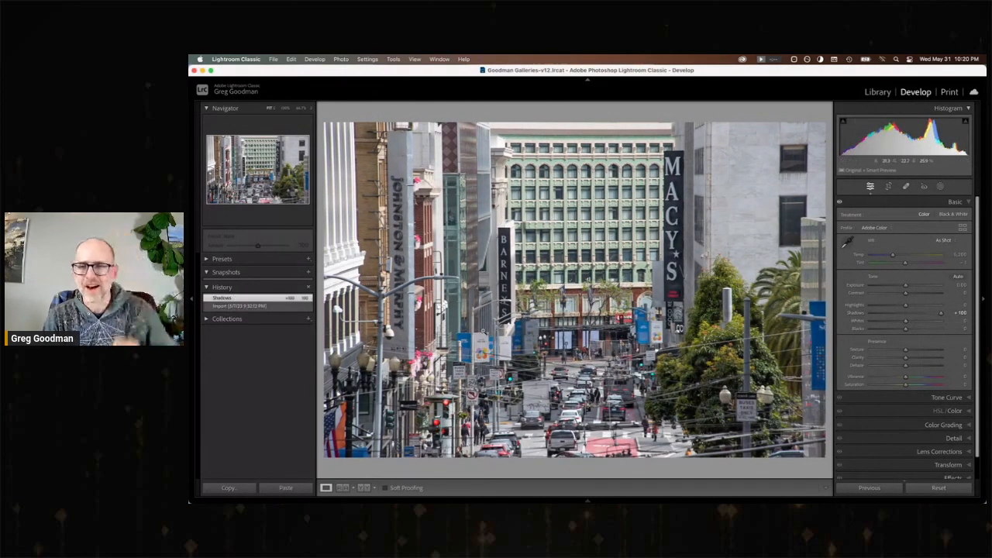
left_click(923, 349)
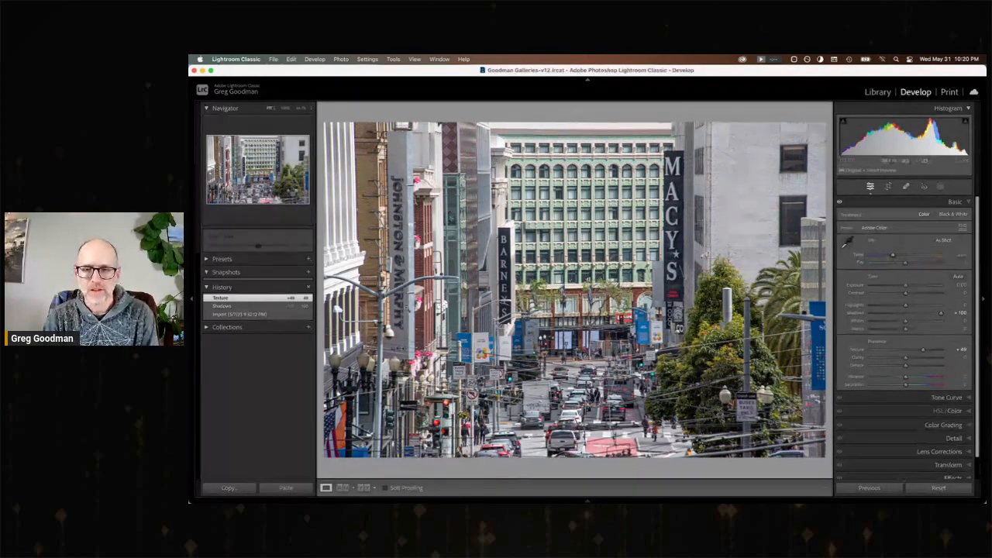
key("Right")
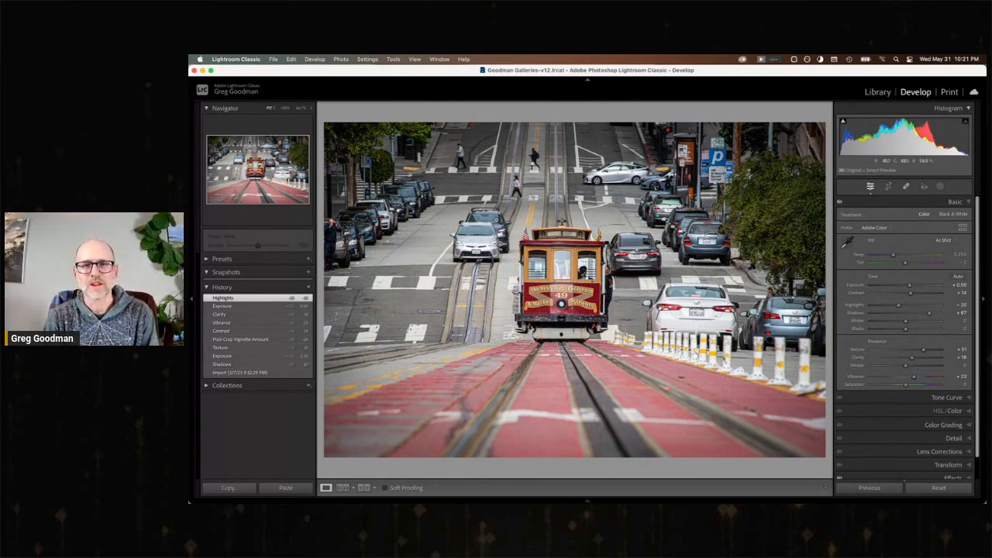
key("Right")
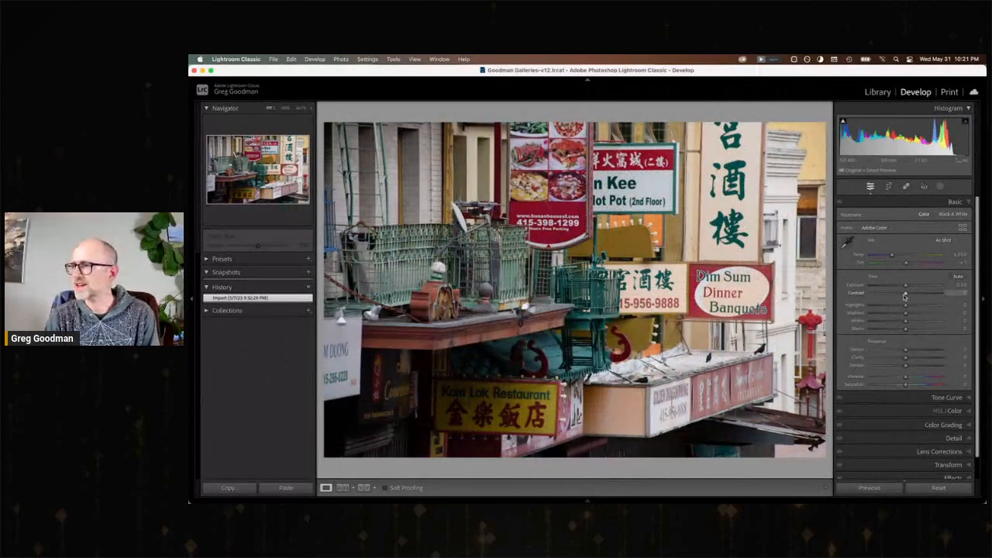
On the restaurant signs photo, set Shadows +97, Highlights −40, Contrast +15, Texture +40, Clarity +17, Vibrance +33 and Exposure +0.35.
mouse_move(920, 312)
left_mouse_down()
mouse_move(940, 313)
mouse_move(910, 288)
mouse_move(891, 306)
mouse_move(913, 295)
left_mouse_up()
mouse_move(906, 351)
left_mouse_down()
mouse_move(921, 351)
mouse_move(912, 359)
left_mouse_up()
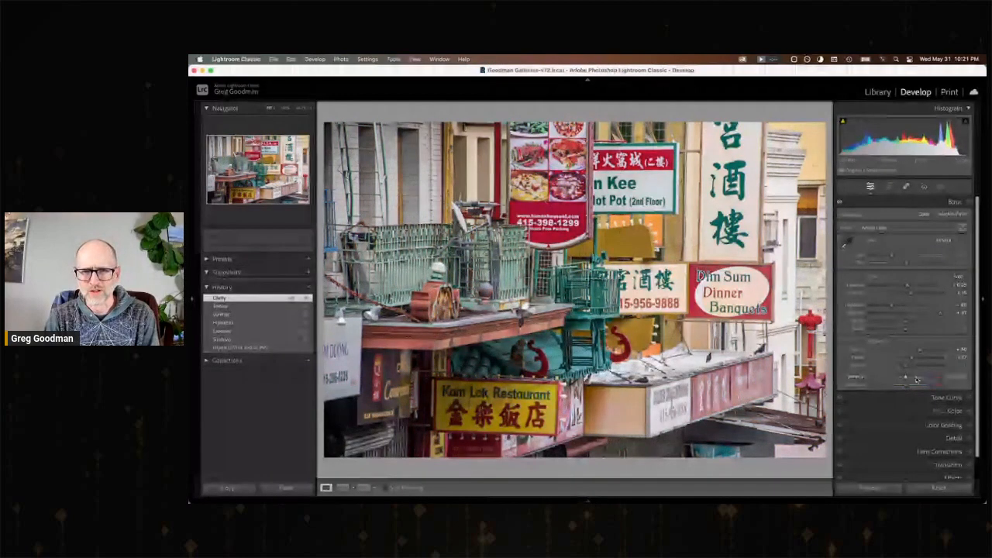
left_click_drag(917, 378, 922, 378)
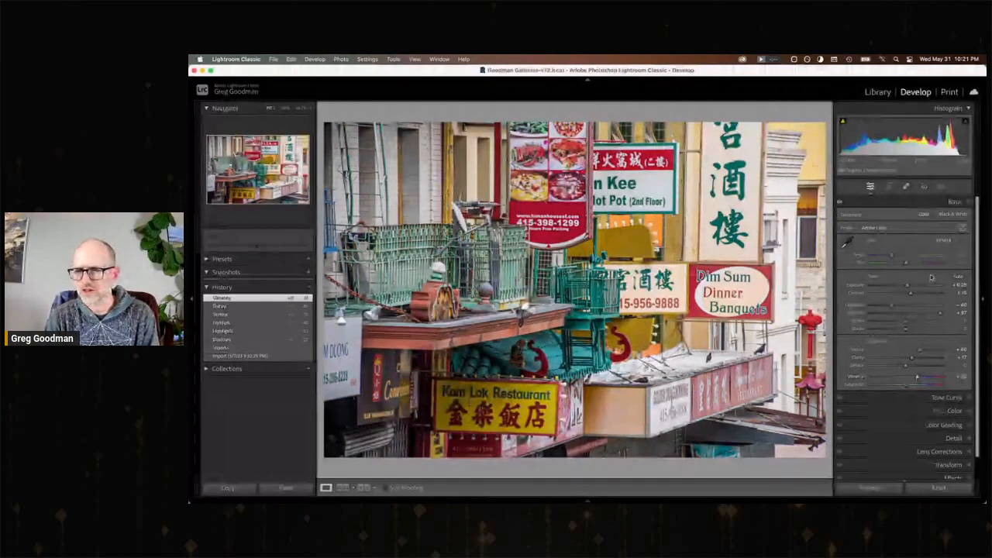
left_click_drag(909, 287, 911, 287)
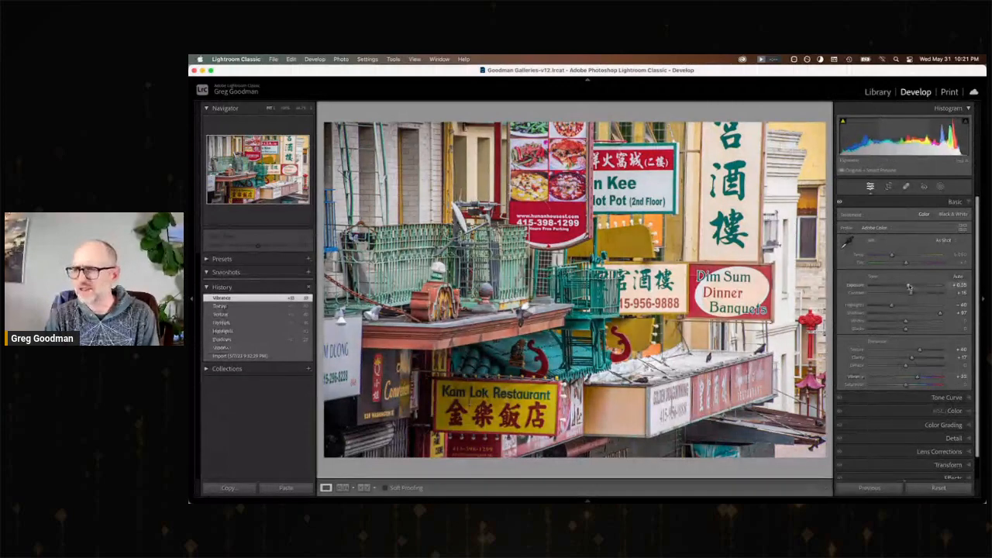
Compare the restaurant signs photo's import state with its latest edit, and move on to the alley photo with red lanterns.
left_click(270, 366)
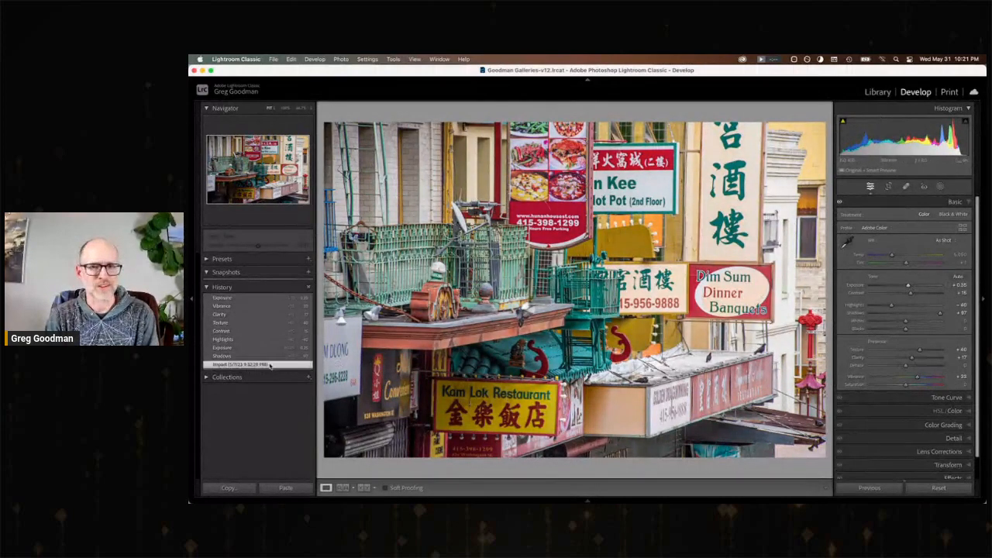
left_click(237, 298)
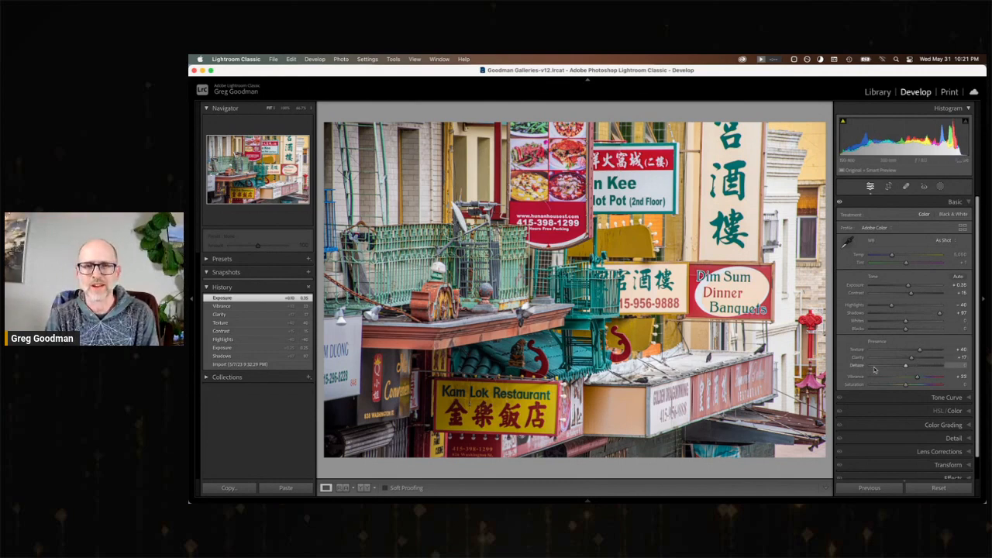
key("Right")
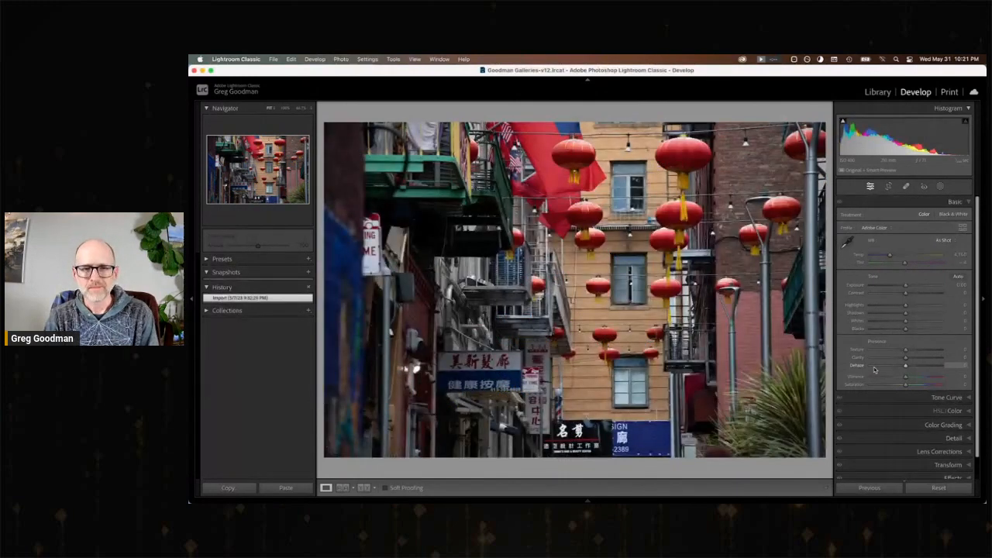
key("Right")
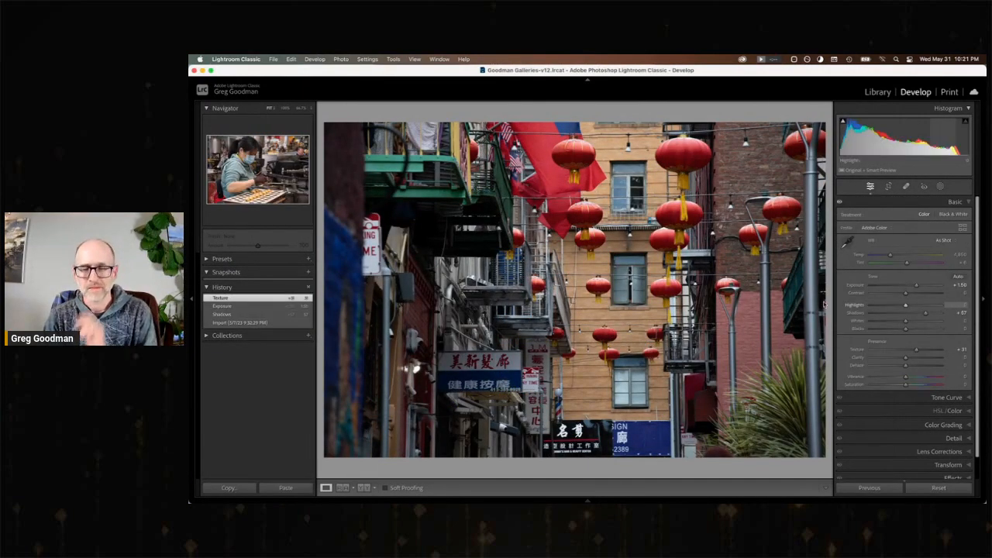
key("Left")
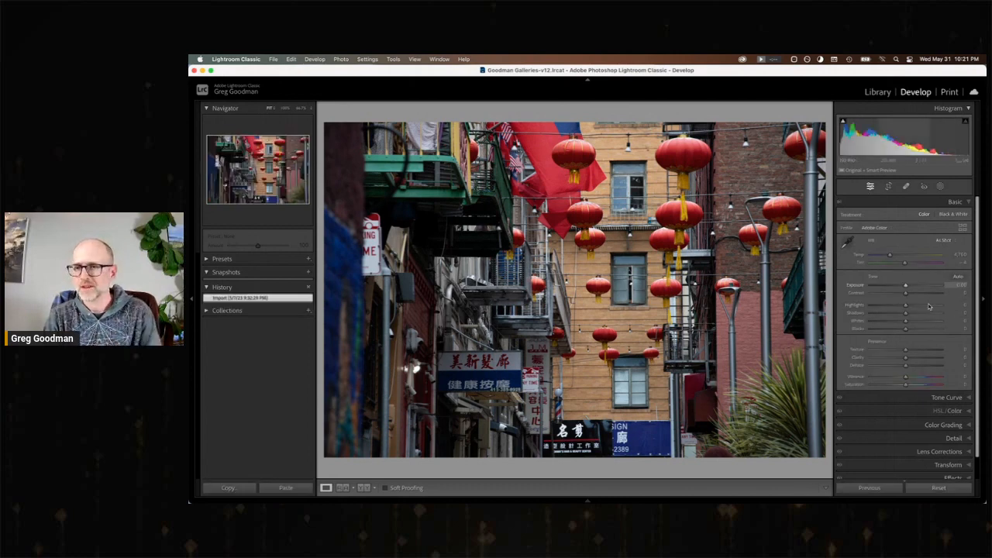
Set the lantern alley photo's Exposure to +0.35, Shadows to +100, Highlights to −22, Texture to +28 and Vibrance to +11.
left_click_drag(906, 286, 909, 286)
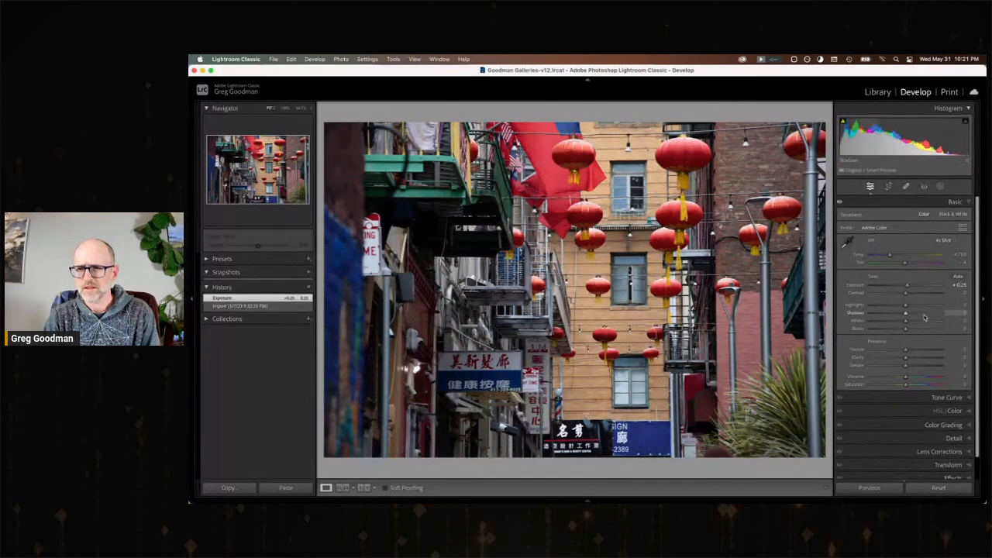
left_click(925, 314)
left_click_drag(925, 314, 956, 314)
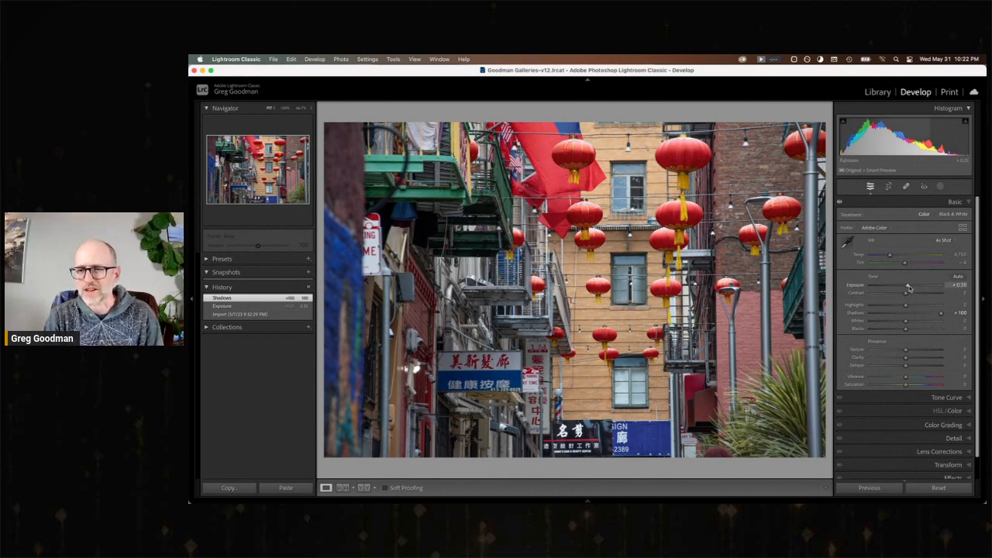
left_click_drag(908, 289, 910, 288)
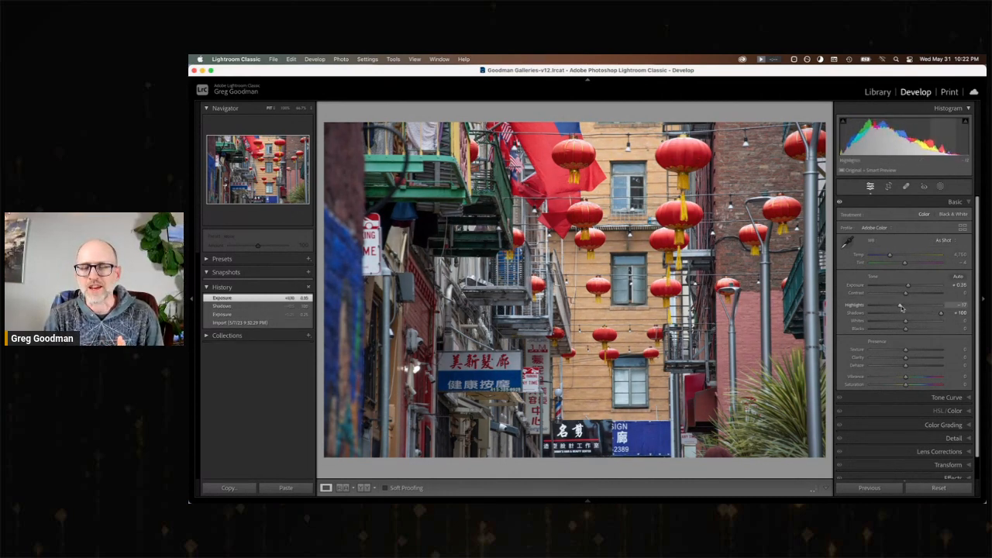
left_click_drag(899, 308, 897, 308)
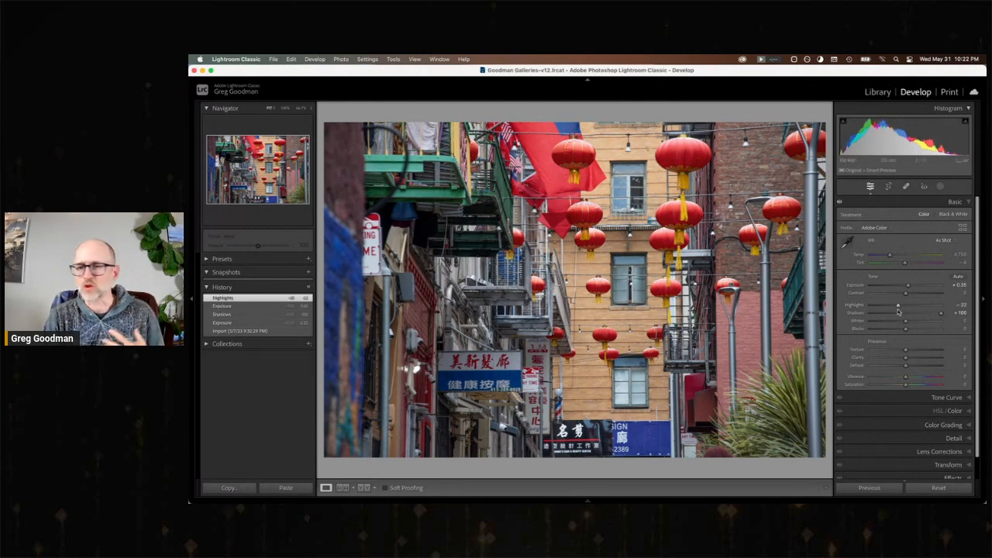
left_click_drag(916, 352, 915, 352)
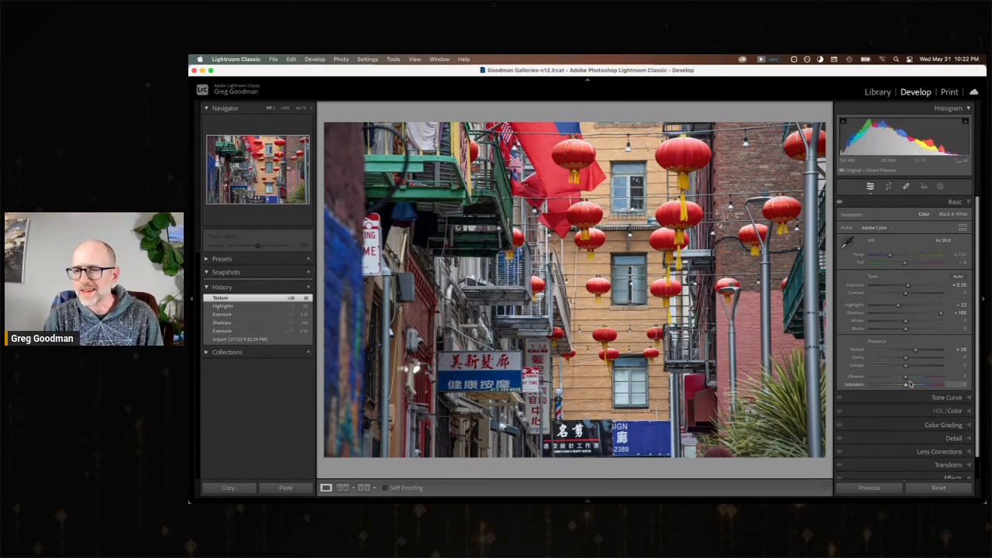
left_click(910, 379)
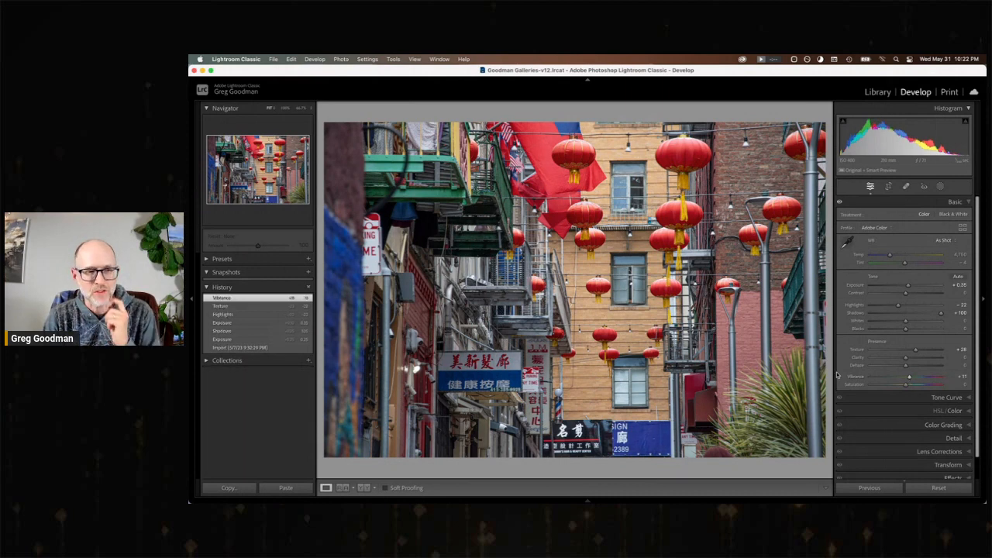
Compare the lantern alley photo's import state with its latest edit, and move on to the boba tea sign photo.
left_click(252, 347)
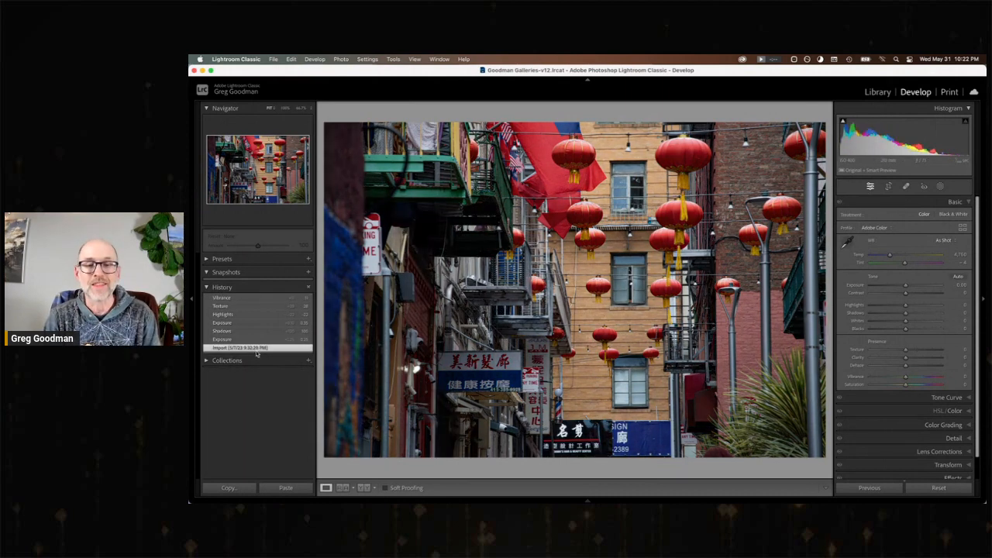
left_click(248, 302)
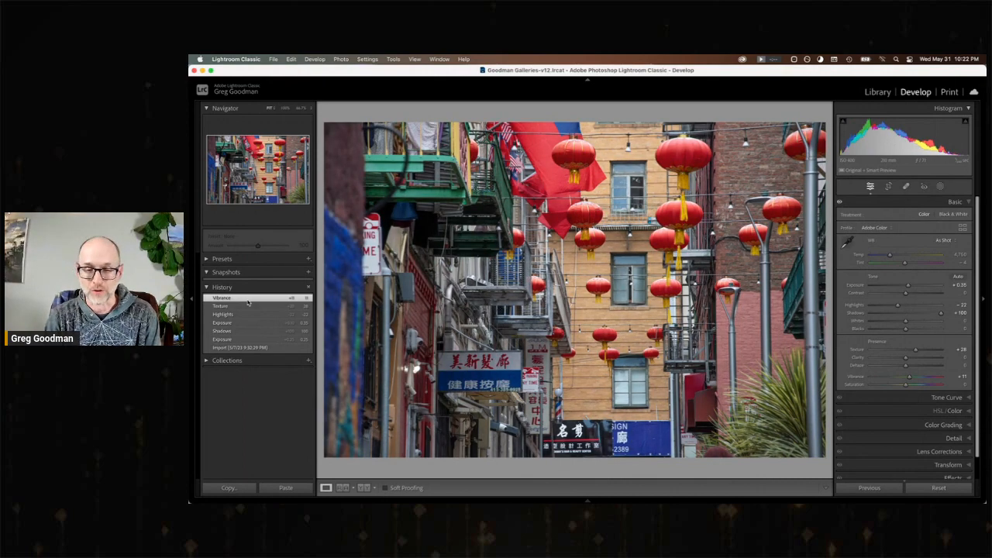
key("Right")
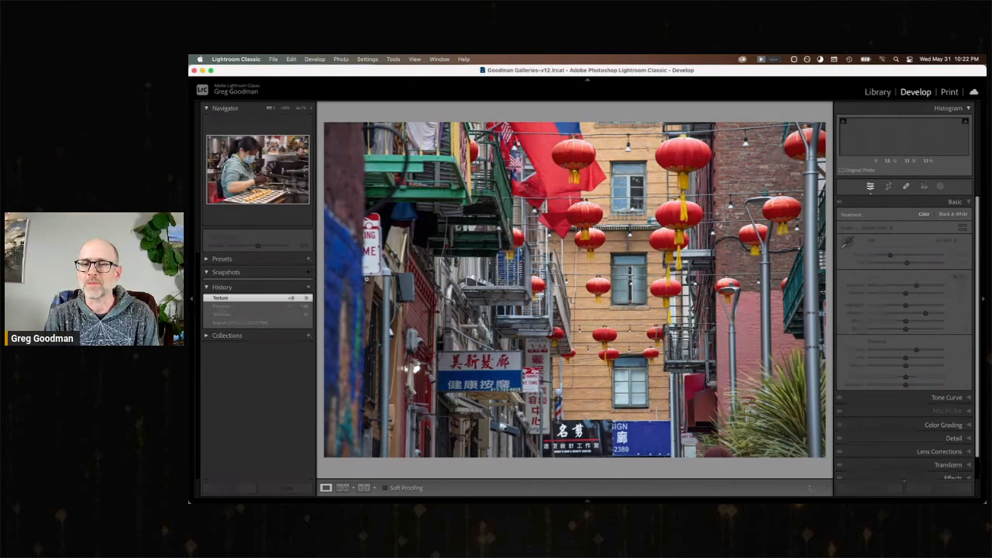
key("Right")
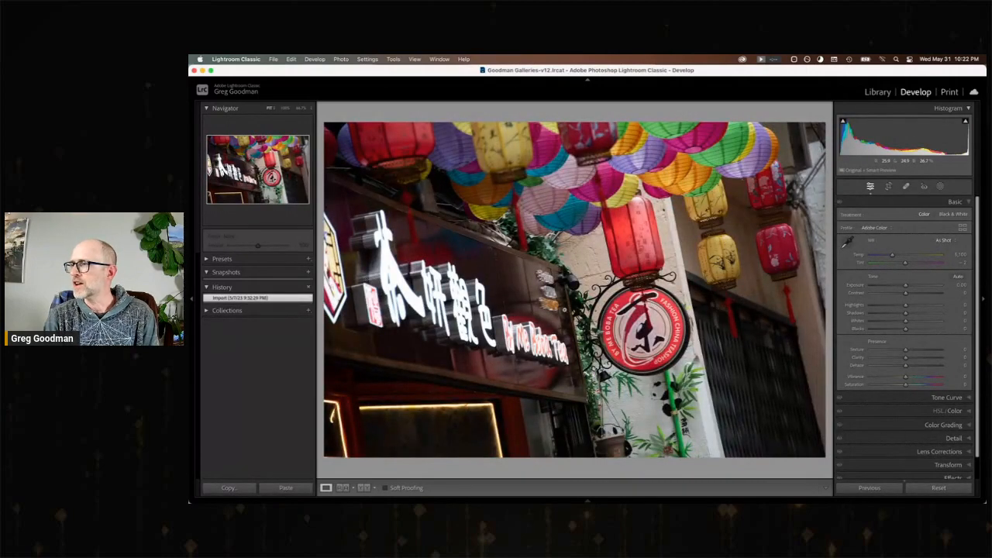
Set the boba tea sign photo's Shadows to +100, Exposure to +0.20, Texture to +31 and Highlights to about −36, and compare with its import state.
left_click(922, 314)
left_click_drag(921, 314, 940, 314)
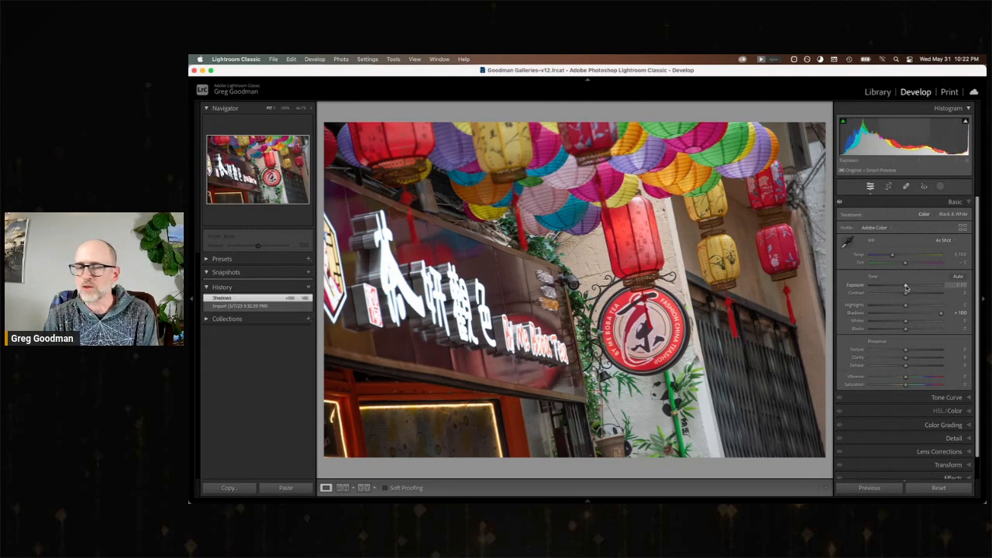
left_click_drag(906, 289, 908, 288)
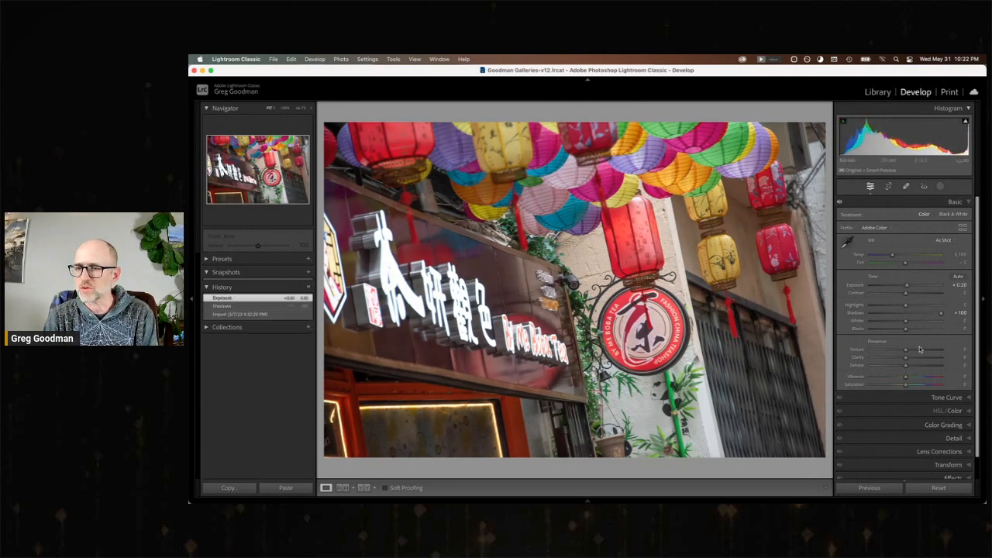
left_click_drag(921, 350, 916, 350)
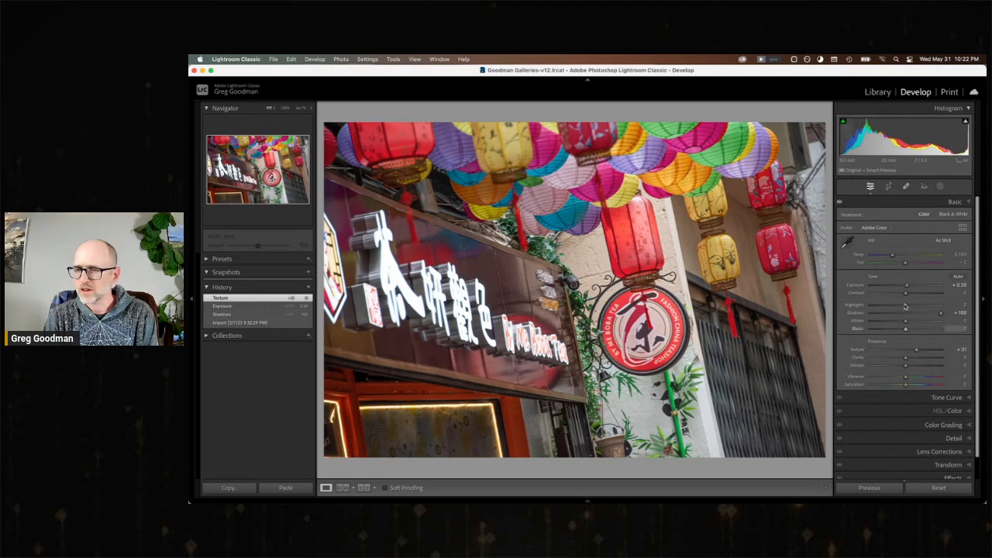
left_click_drag(905, 307, 893, 308)
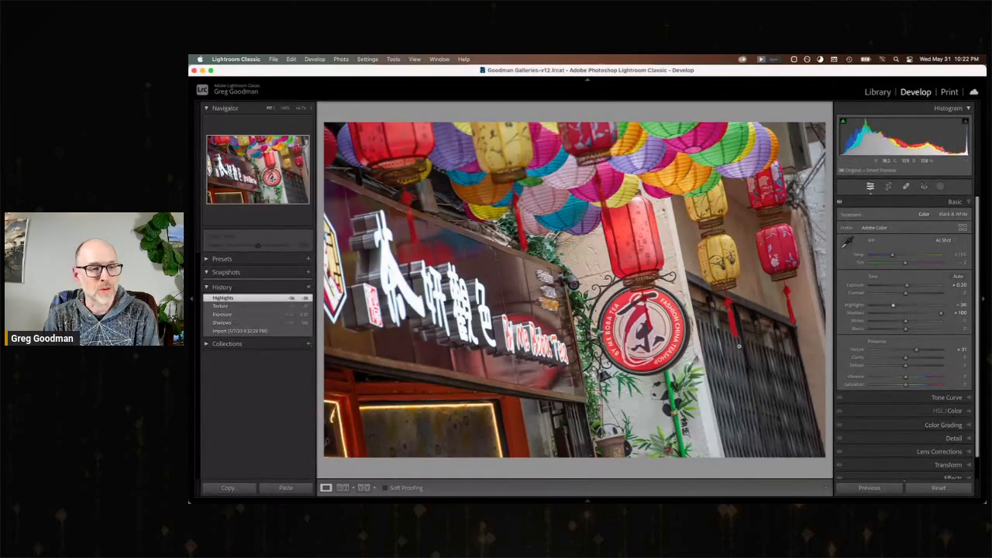
left_click(233, 332)
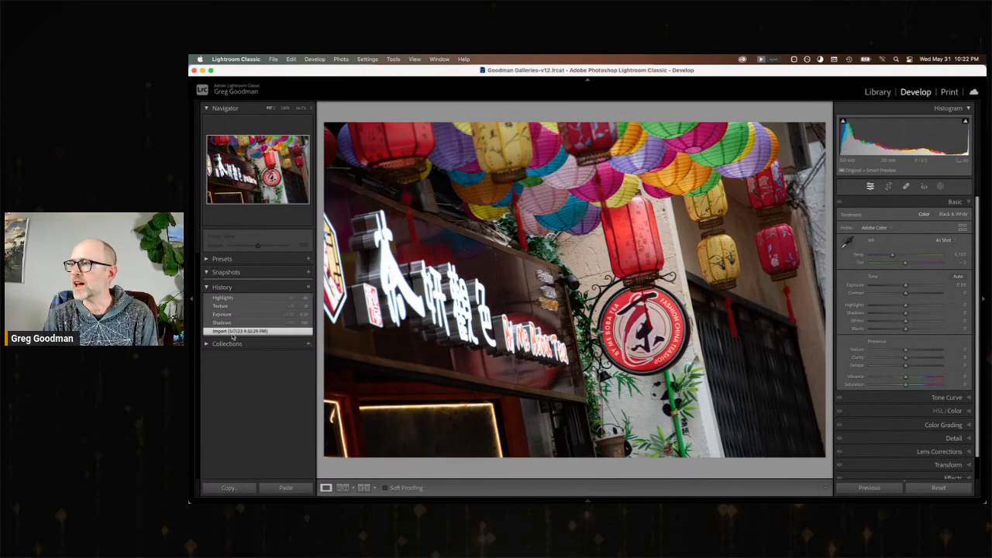
left_click(238, 300)
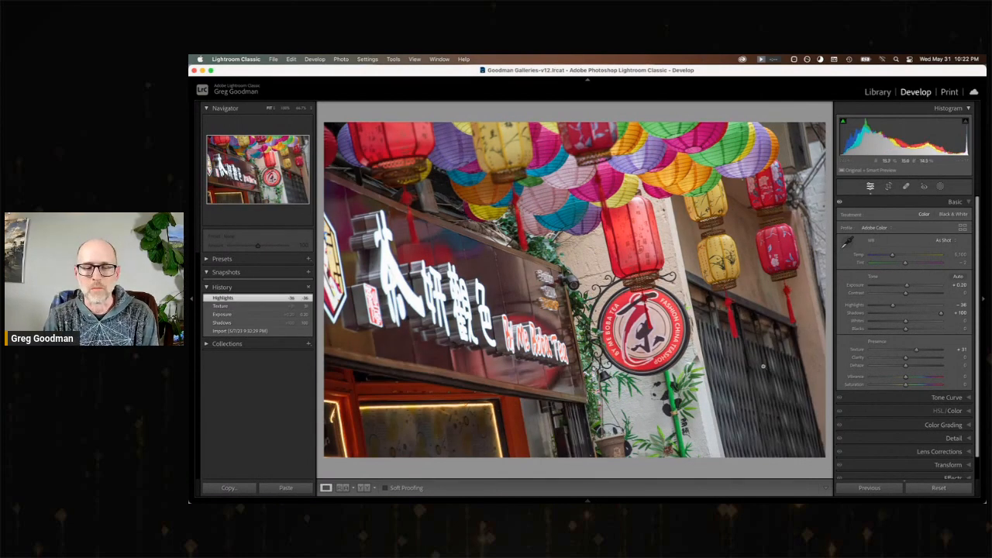
Move on to the hanging red lanterns photo and set Shadows to +72, Highlights to about −45, Exposure to +0.10, Texture to +24 and Vibrance to +13.
key("Right")
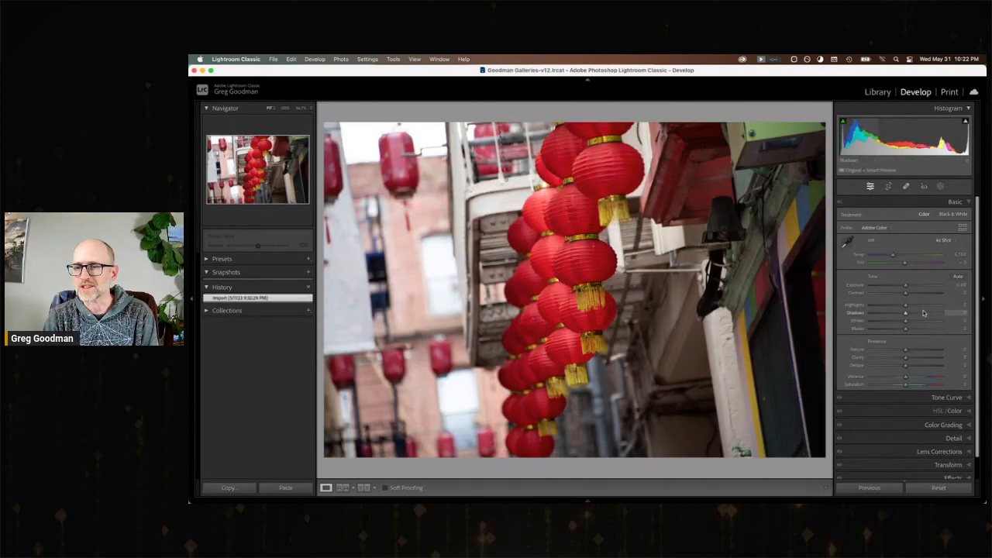
mouse_move(905, 308)
left_mouse_down()
mouse_move(890, 310)
mouse_move(931, 314)
mouse_move(909, 288)
left_mouse_up()
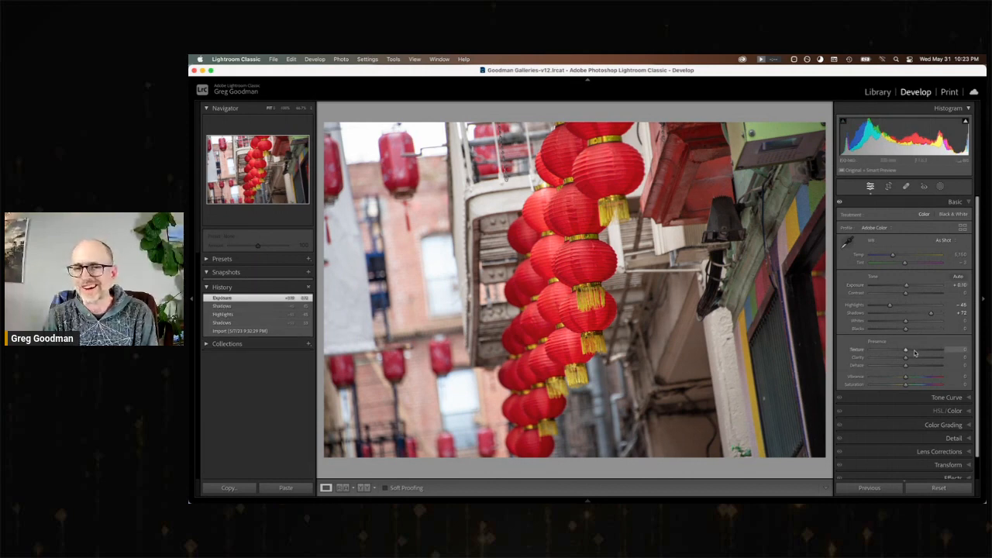
left_click(915, 353)
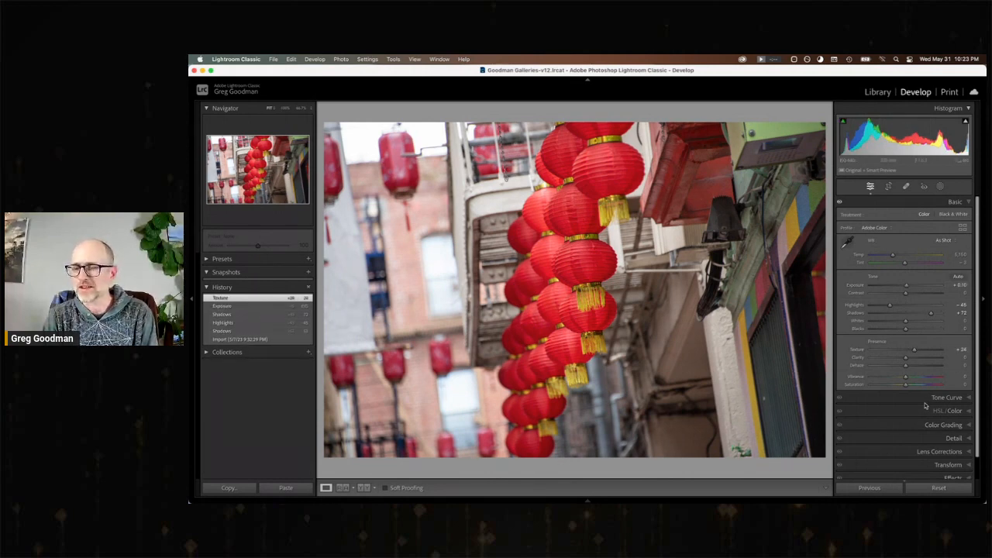
left_click_drag(905, 377, 911, 379)
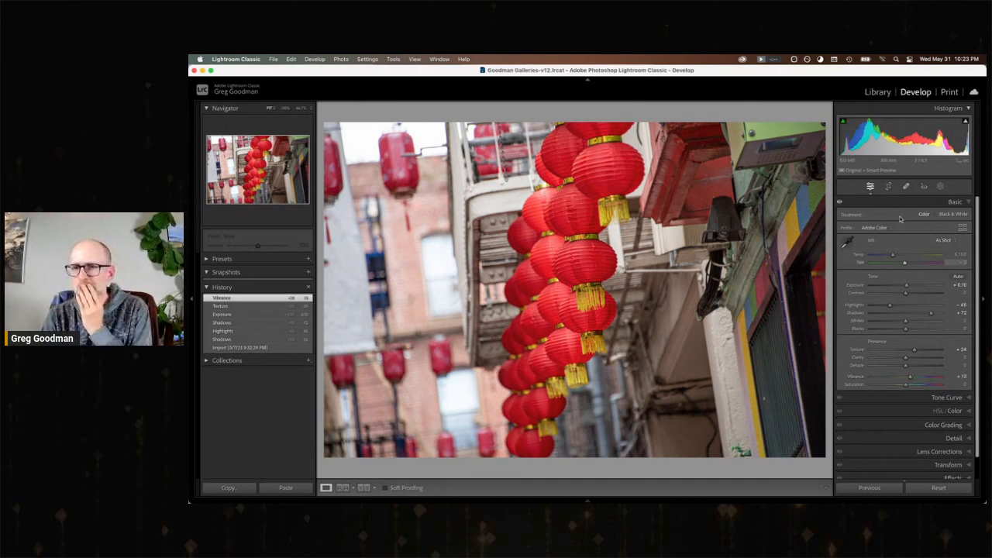
Crop the left side of the hanging lanterns photo to remove the blurred lanterns in the background.
key("r")
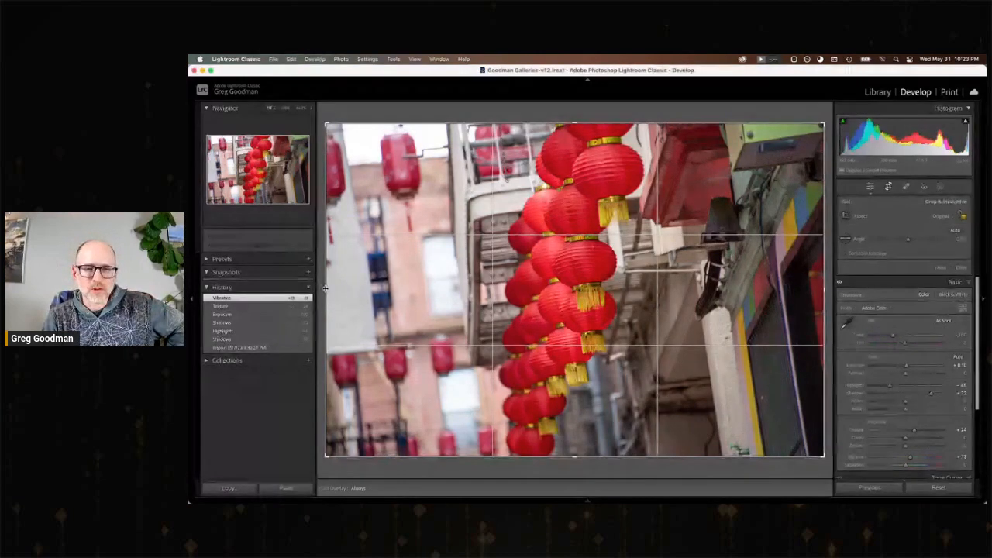
left_click_drag(329, 290, 393, 292)
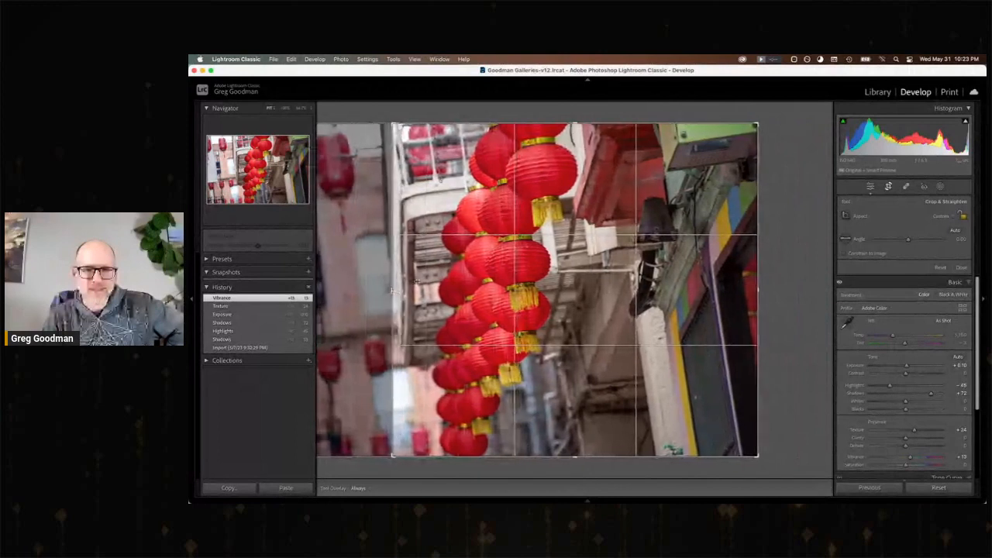
key("Return")
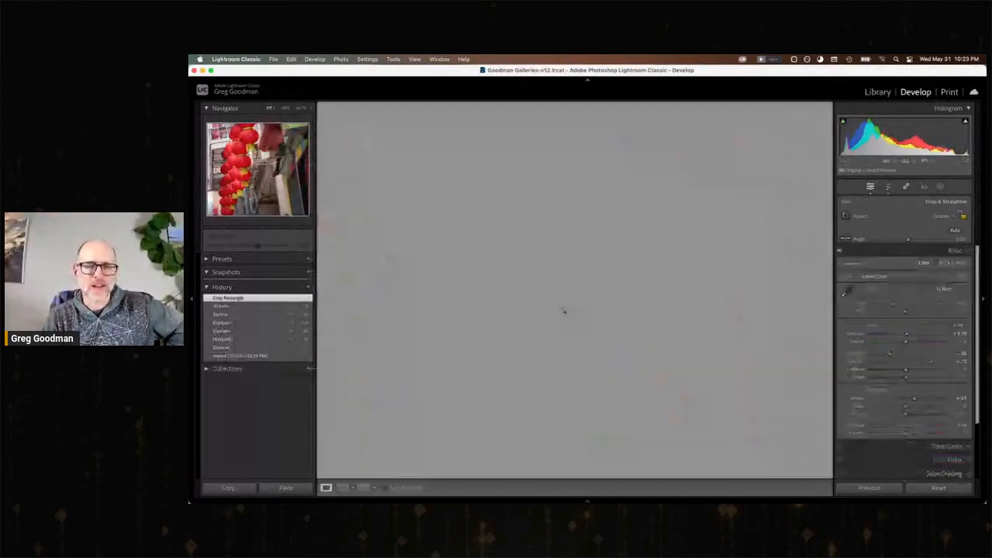
Compare the hanging lanterns photo's import state with its cropped edit, and move on to the Great Star Theater street signs photo.
left_click(230, 355)
left_click(242, 298)
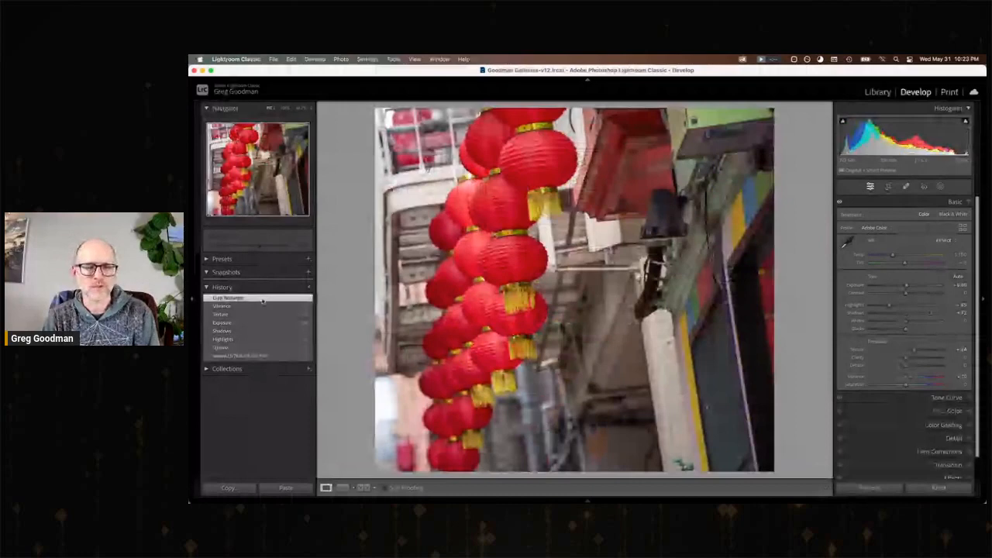
key("Right")
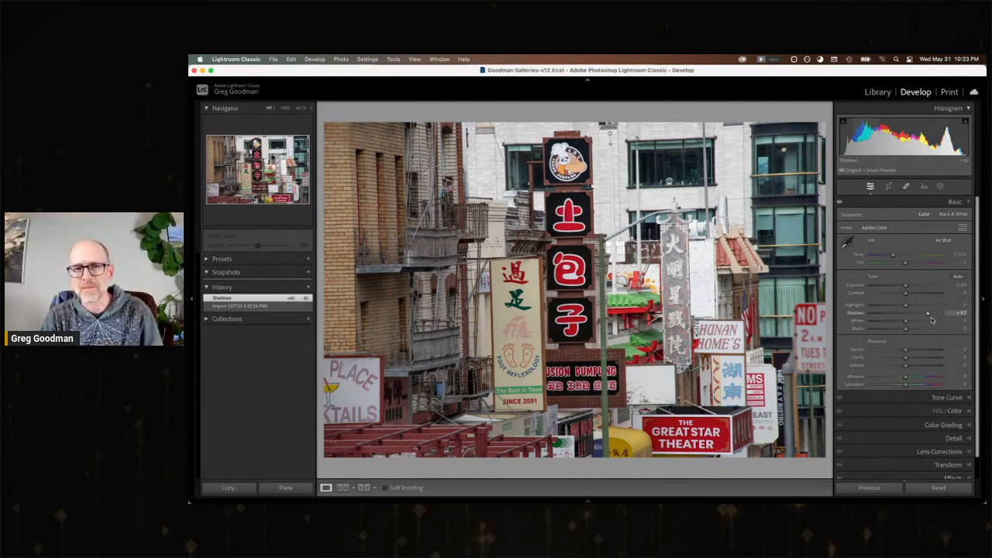
Set the street signs photo's Shadows to +92, Exposure to +0.45, Highlights to about −48, Texture to +44, Clarity to +21 and Vibrance to about +59.
left_click_drag(934, 316, 939, 313)
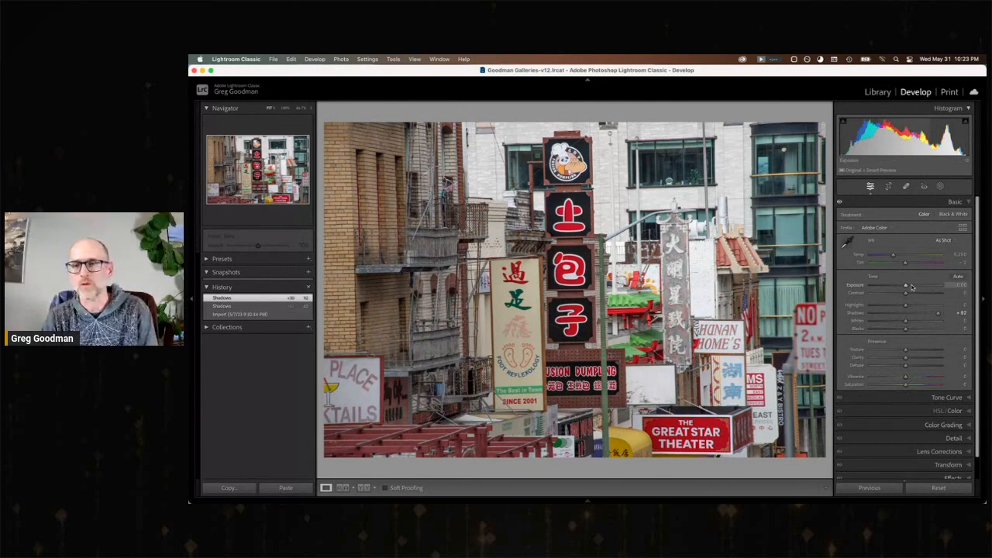
left_click_drag(906, 289, 890, 308)
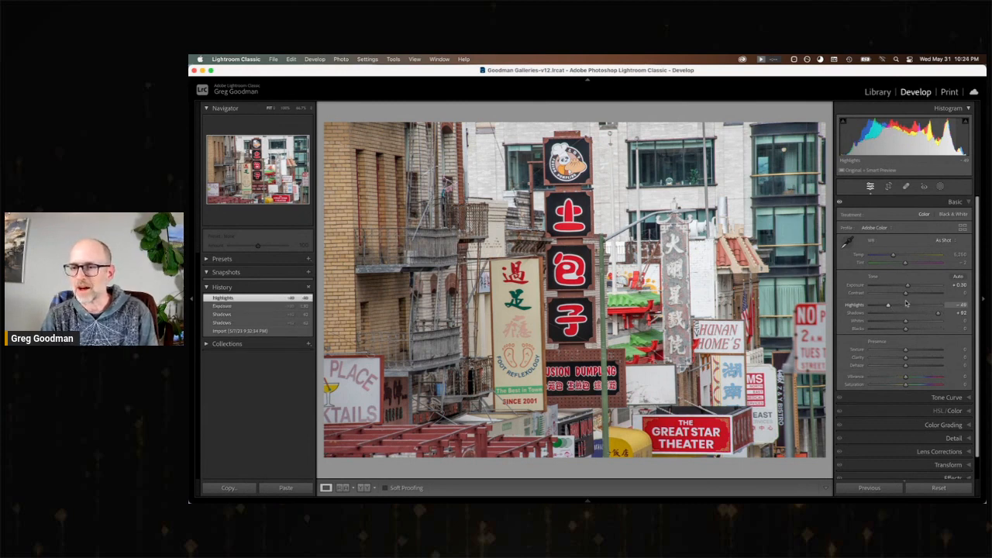
left_click_drag(906, 350, 922, 352)
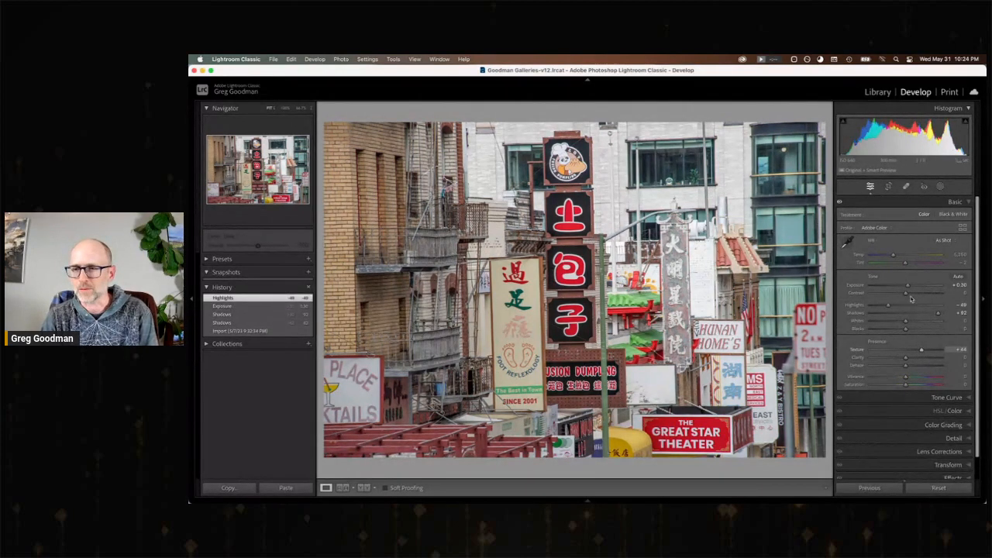
left_click_drag(909, 286, 911, 289)
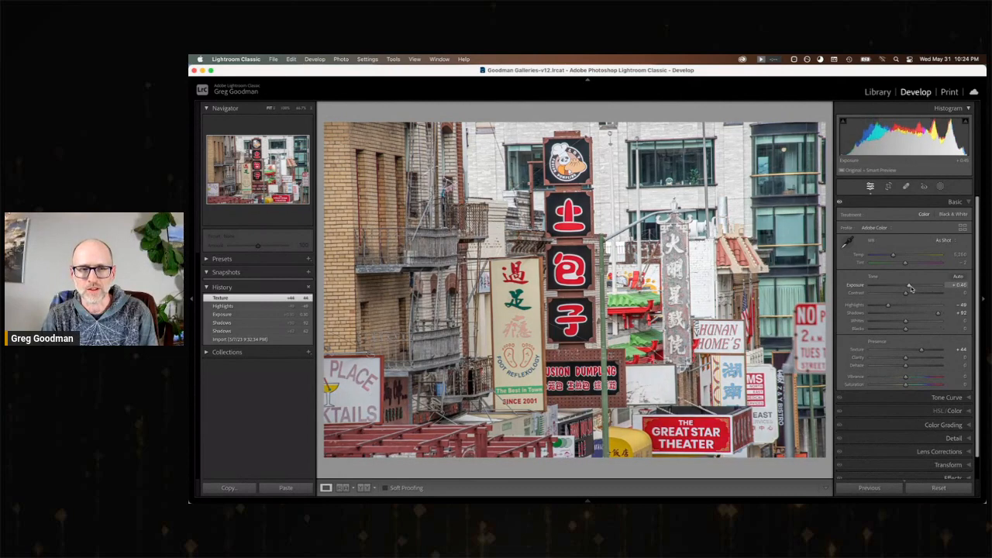
left_click_drag(906, 358, 926, 378)
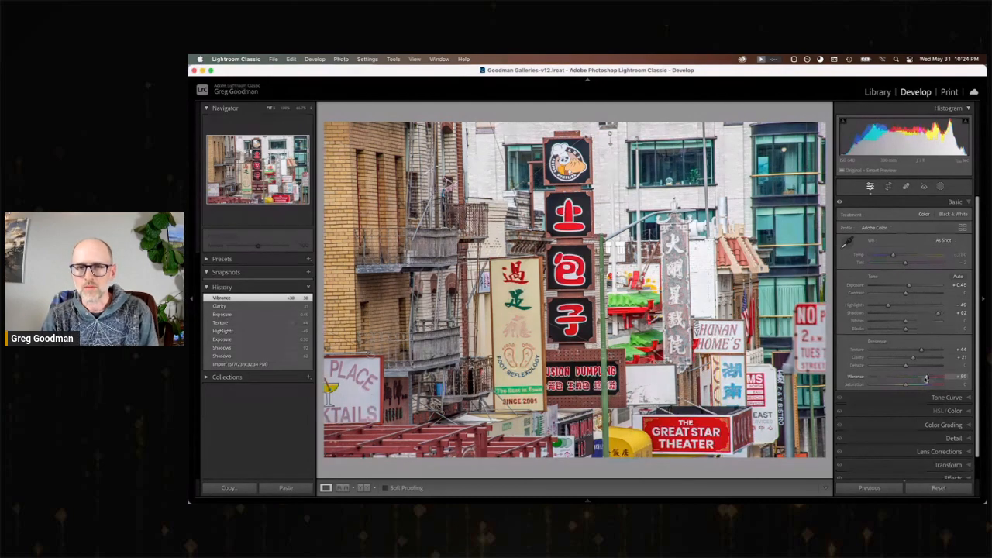
Straighten the street signs photo to an angle of about 0.93° and apply the crop.
left_click(889, 186)
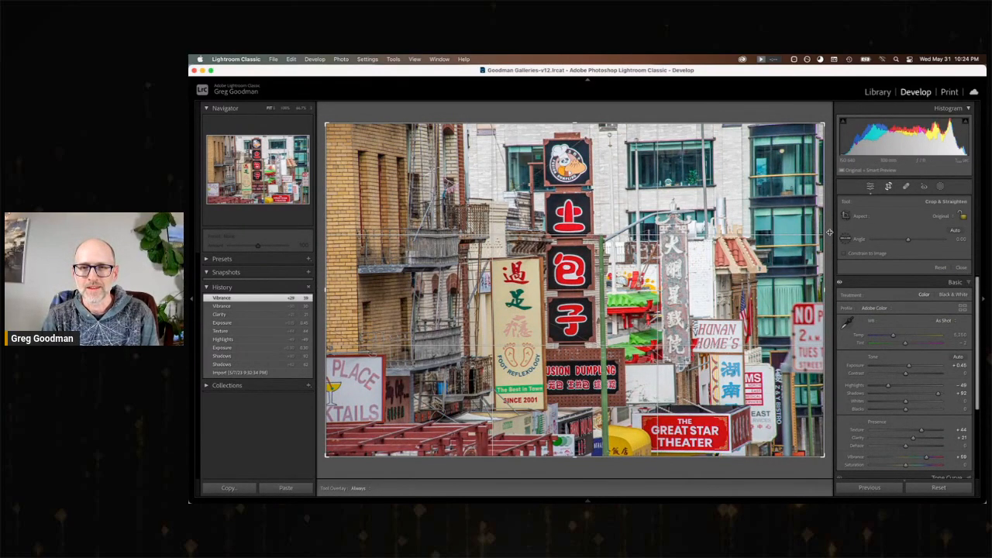
left_click_drag(835, 237, 827, 246)
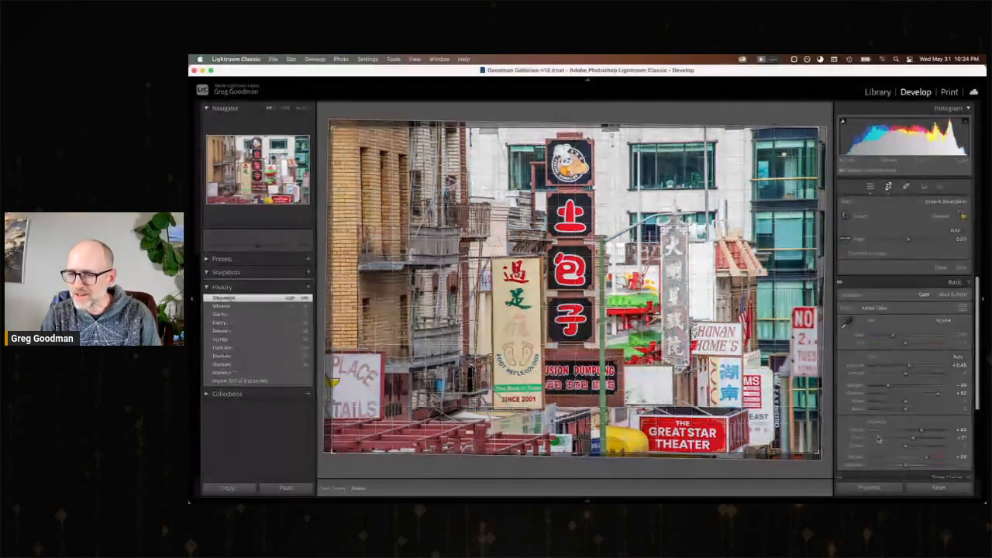
scroll(874, 432, "down", 10)
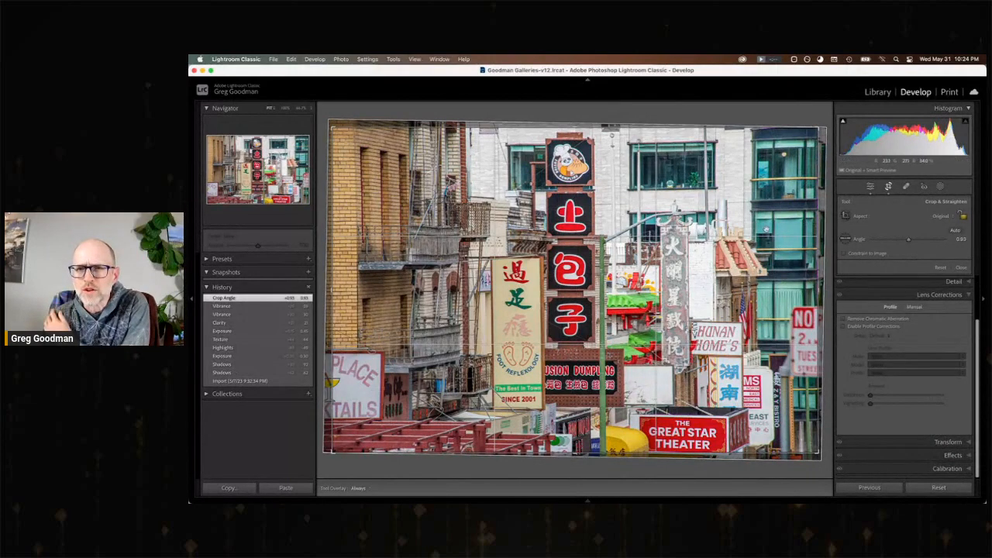
left_click(716, 173)
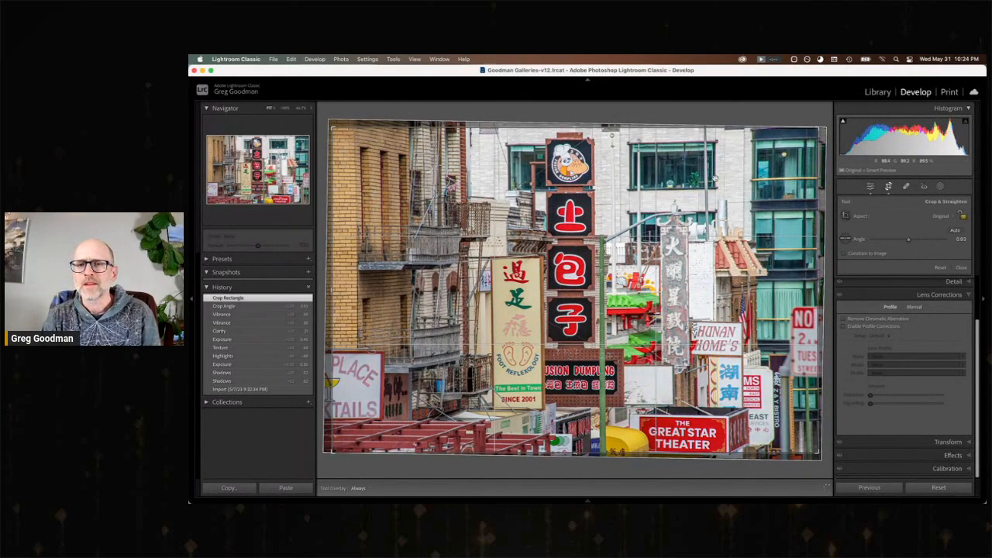
key("Return")
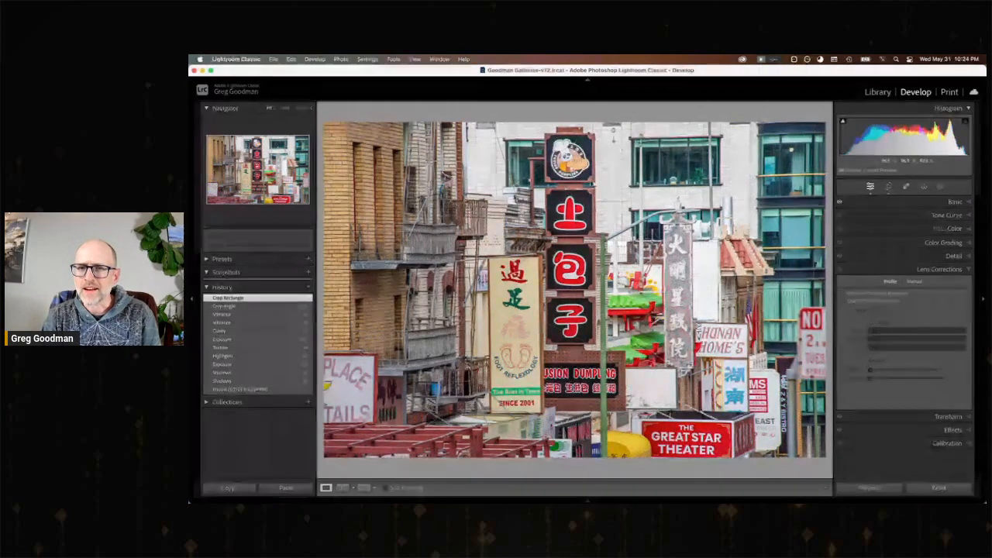
Remove the street signs photo's chromatic aberration and compare the window edges with the preceding crop state at close range.
left_click(742, 196)
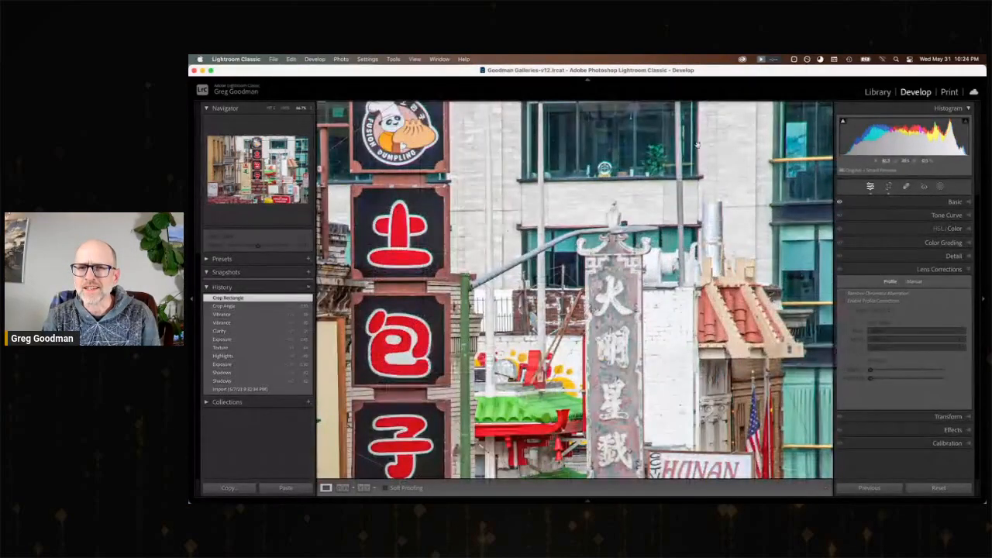
left_click_drag(696, 144, 698, 211)
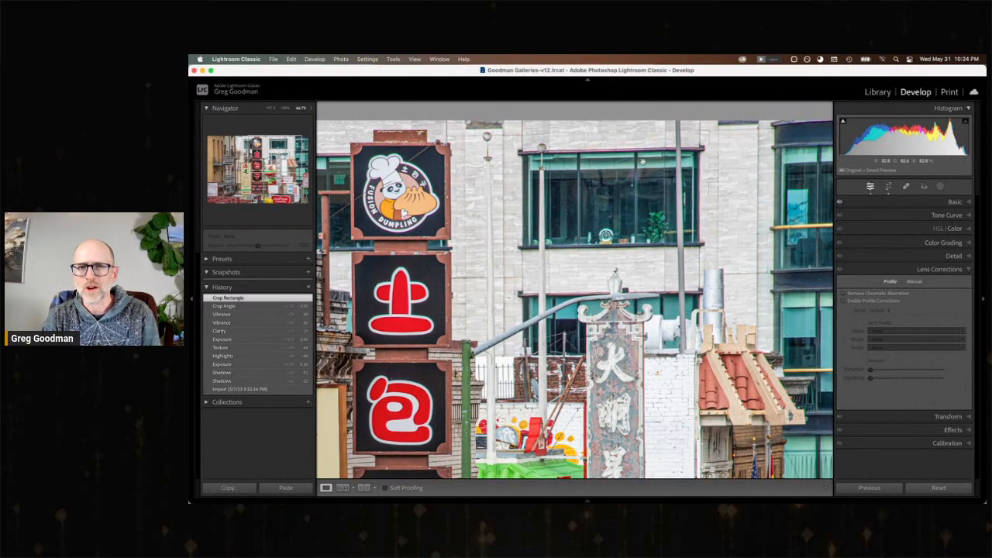
left_click(844, 295)
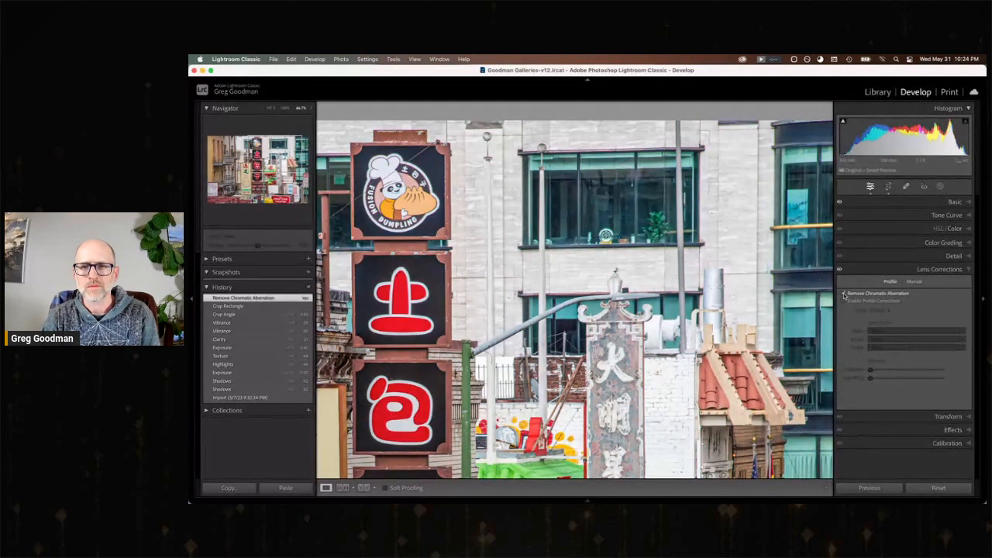
left_click(250, 307)
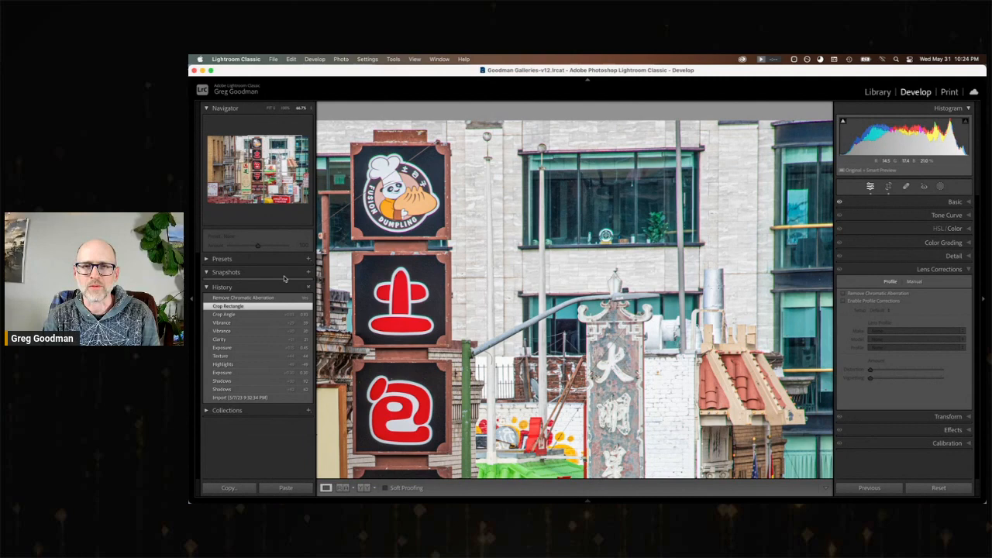
left_click(248, 298)
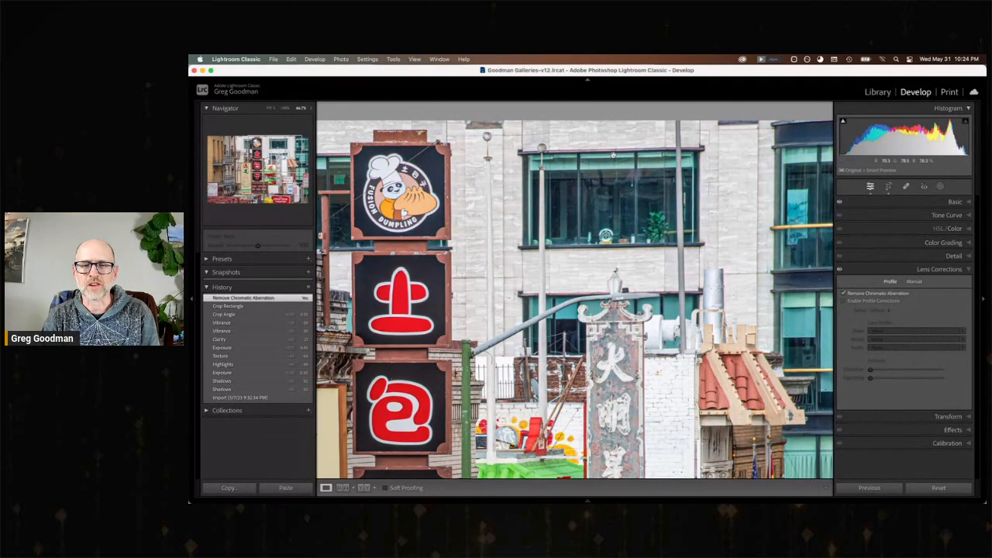
left_click(615, 196)
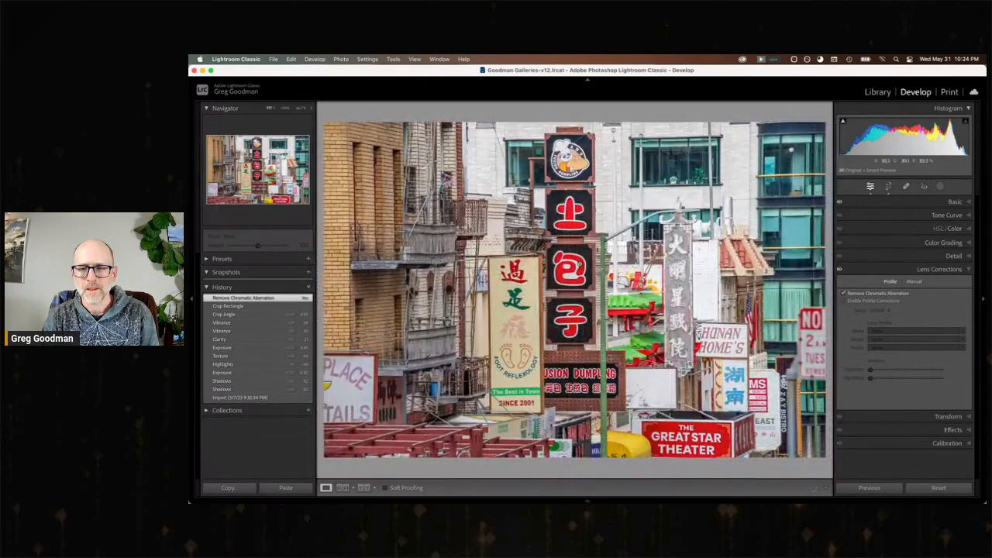
Compare the street signs photo's import state with its latest edit, and move on to the street photo with rows of red lanterns.
left_click(241, 398)
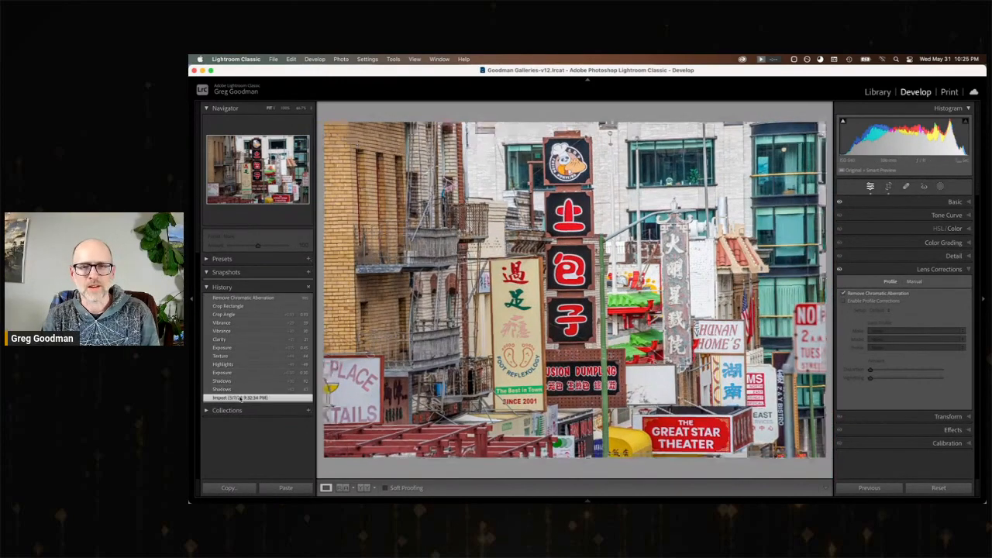
left_click(244, 299)
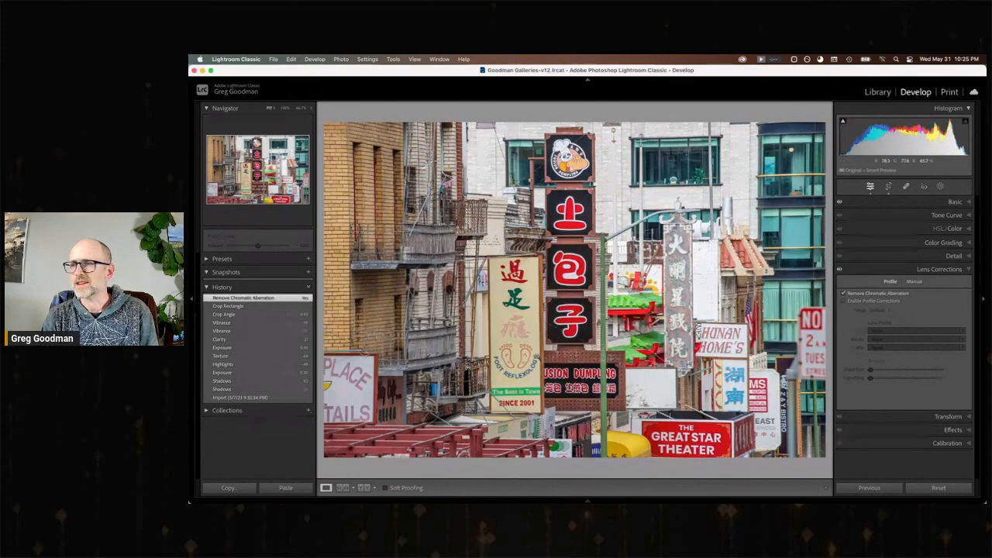
key("Right")
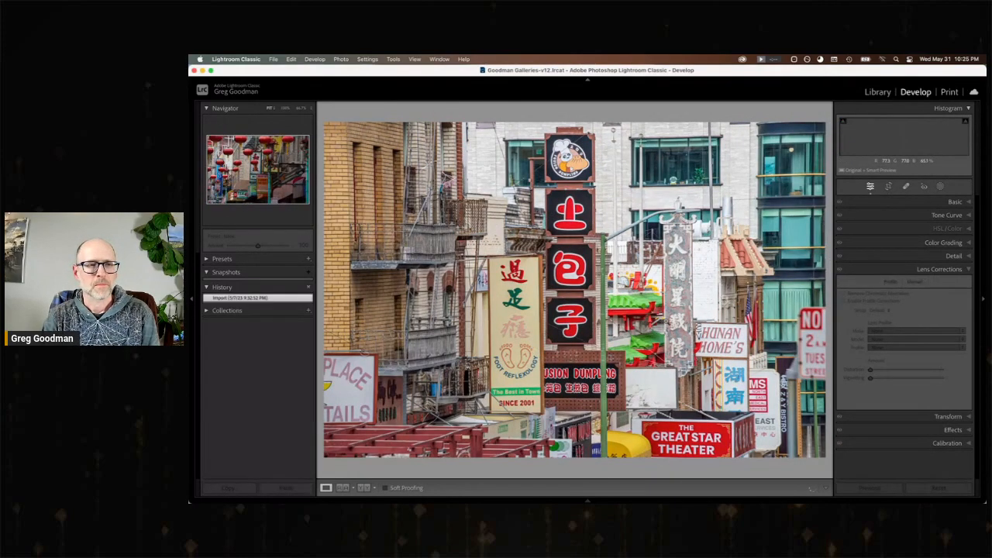
Set the lantern street photo's Shadows to +53, Exposure to +0.95, Highlights to −60, Texture to +32 and Vibrance to +24.
left_click(957, 203)
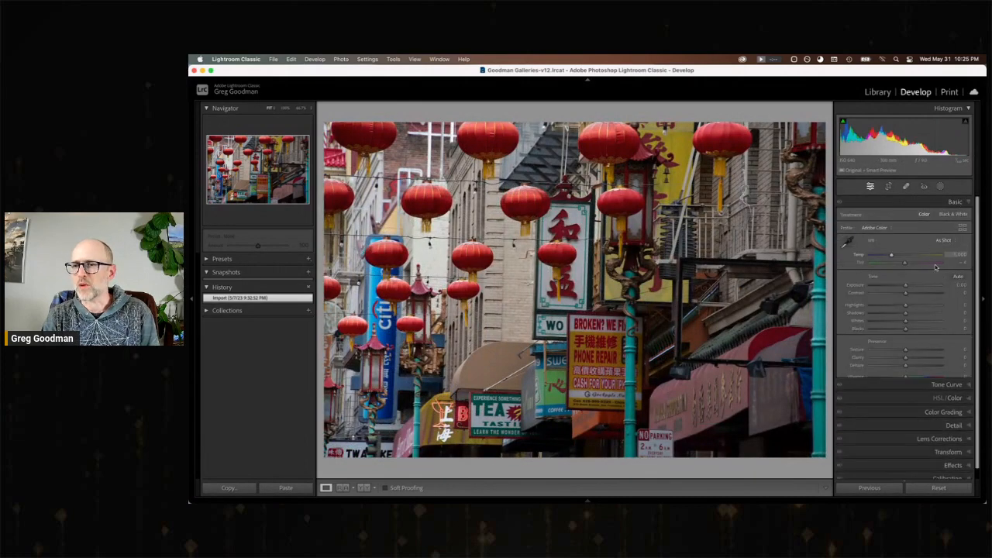
left_click(924, 314)
left_click_drag(905, 285, 885, 307)
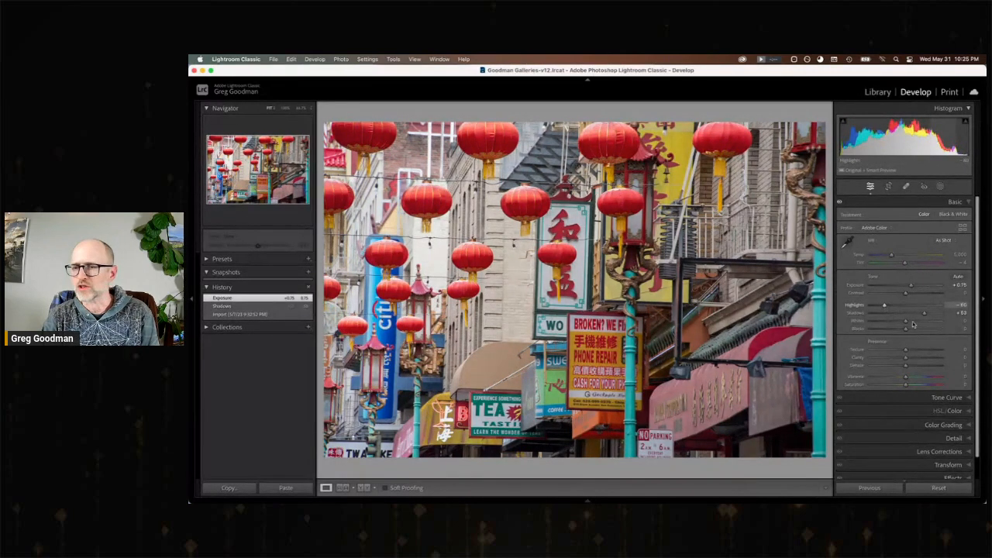
left_click_drag(905, 349, 918, 353)
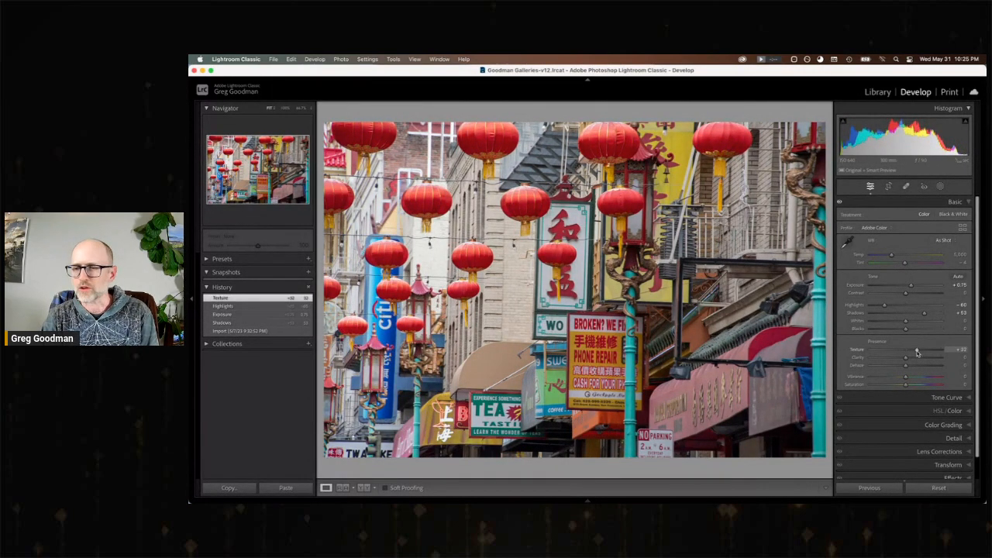
left_click_drag(912, 287, 915, 288)
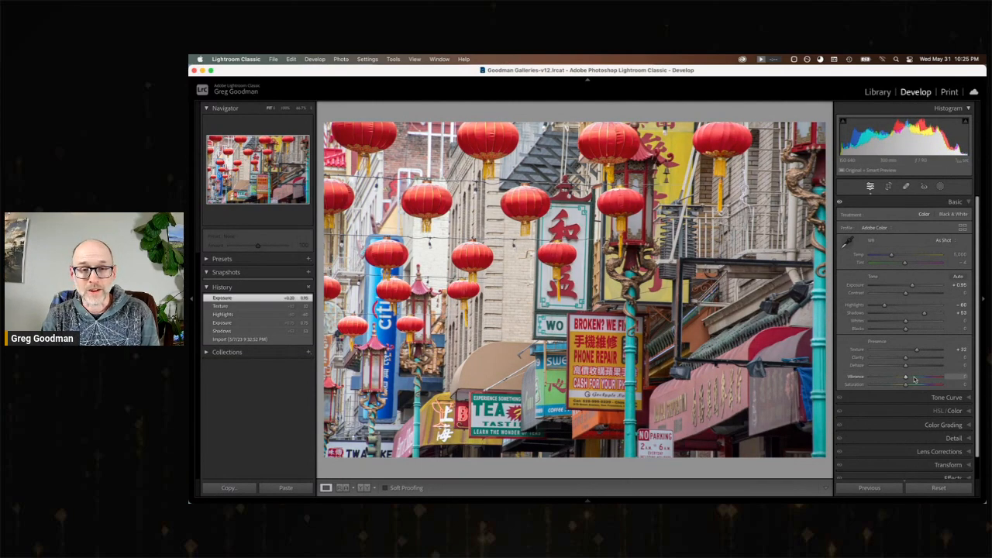
left_click(915, 379)
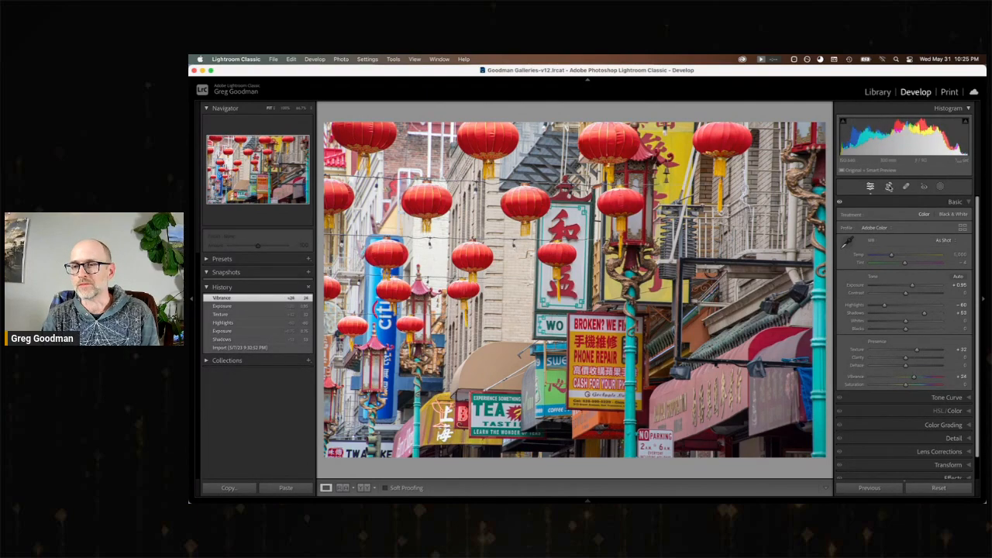
Straighten the lantern street photo to a crop angle of −1.20° and apply the crop.
key("r")
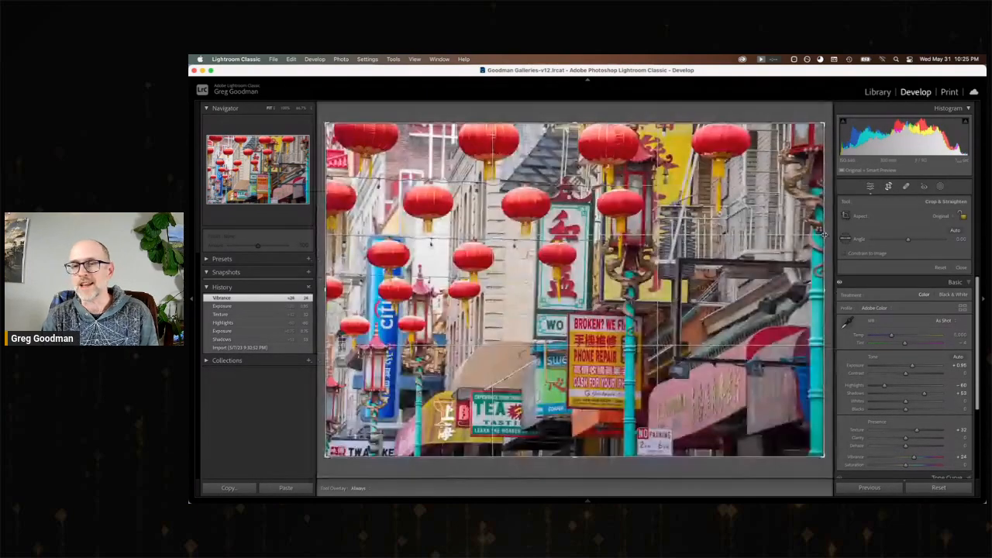
left_click_drag(829, 248, 827, 242)
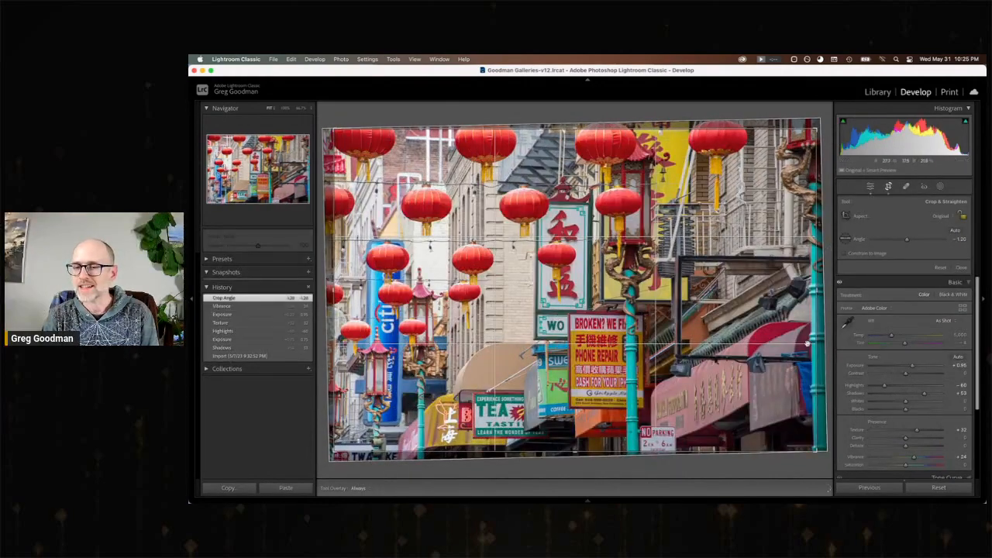
key("r")
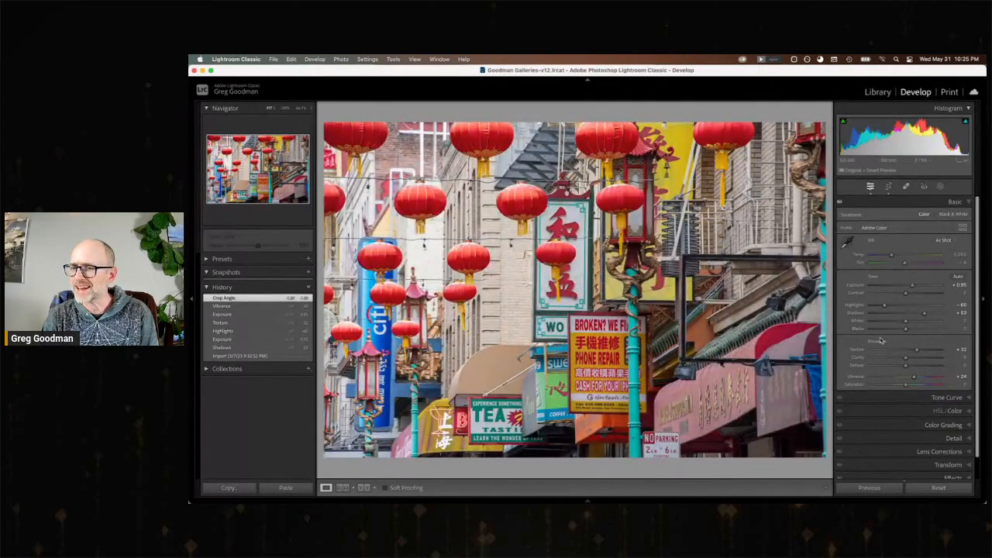
Add a slight dark post-crop vignette to the lantern street photo and raise its Exposure to +1.35.
scroll(948, 457, "down", 1)
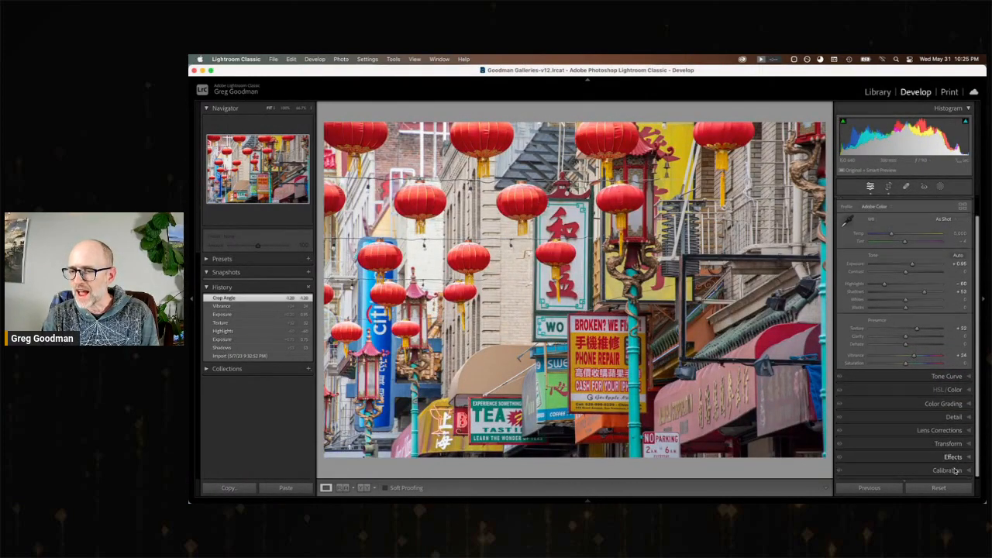
left_click(947, 457)
left_click_drag(905, 324, 903, 325)
left_click(955, 203)
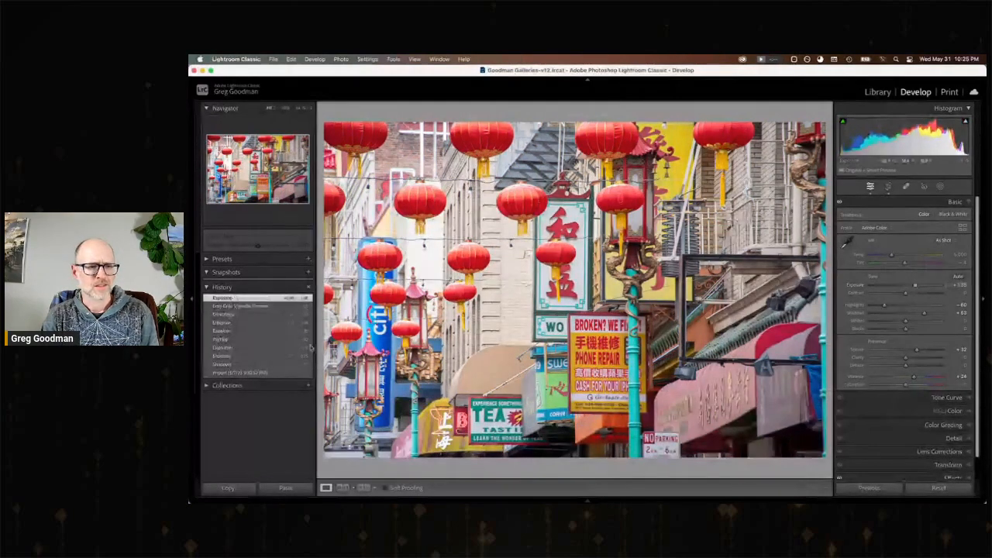
Compare the lantern street photo's import state with its latest exposure edit, and lower Highlights to about −76.
left_click(264, 373)
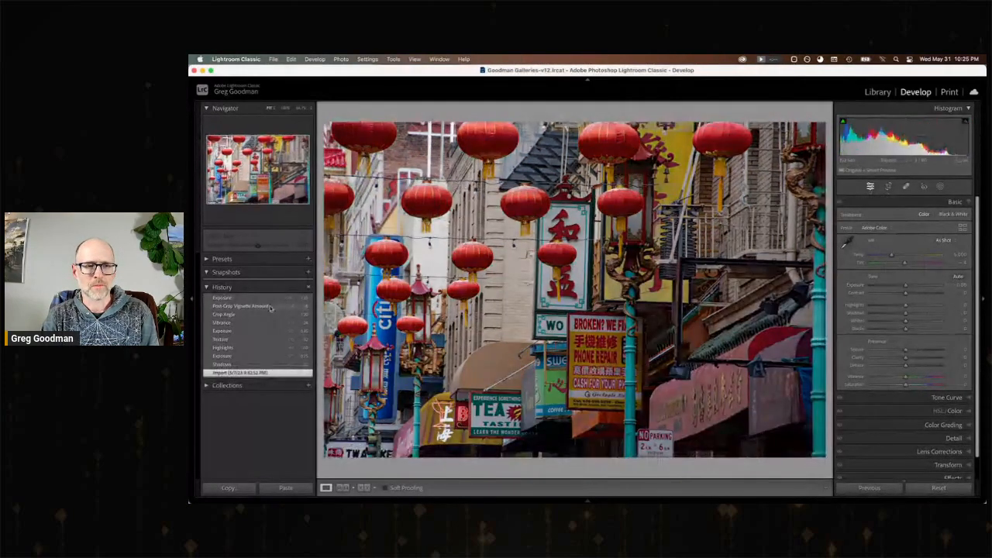
left_click(267, 298)
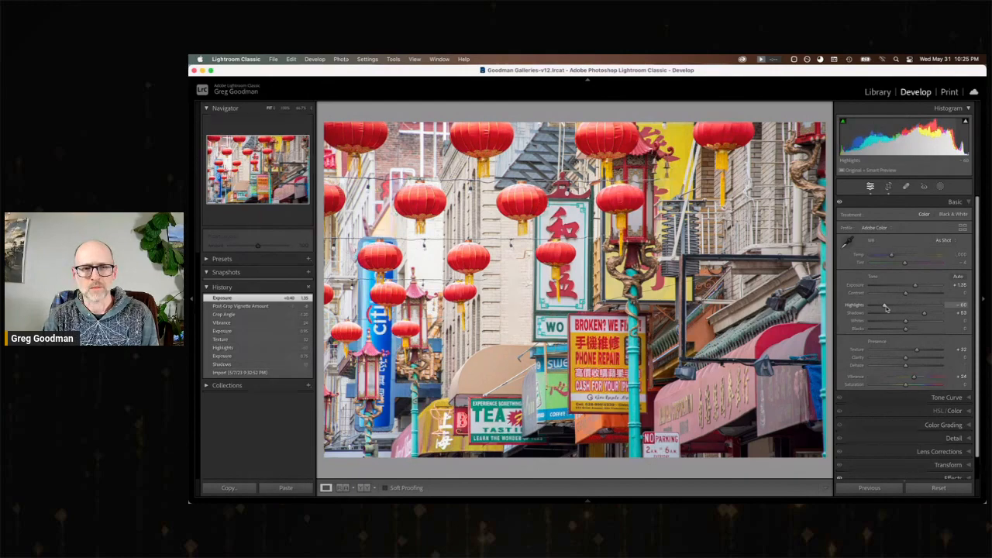
left_click_drag(886, 308, 879, 308)
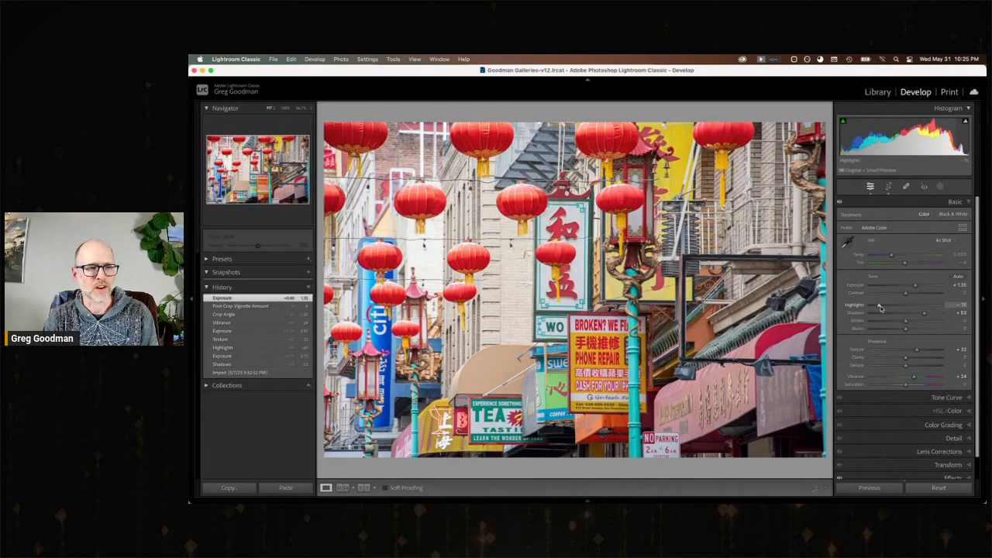
Advance to the portrait photo of the pagoda lamp with two lanterns, unflag it, and move on to the San Francisco mugs photo.
key("Right")
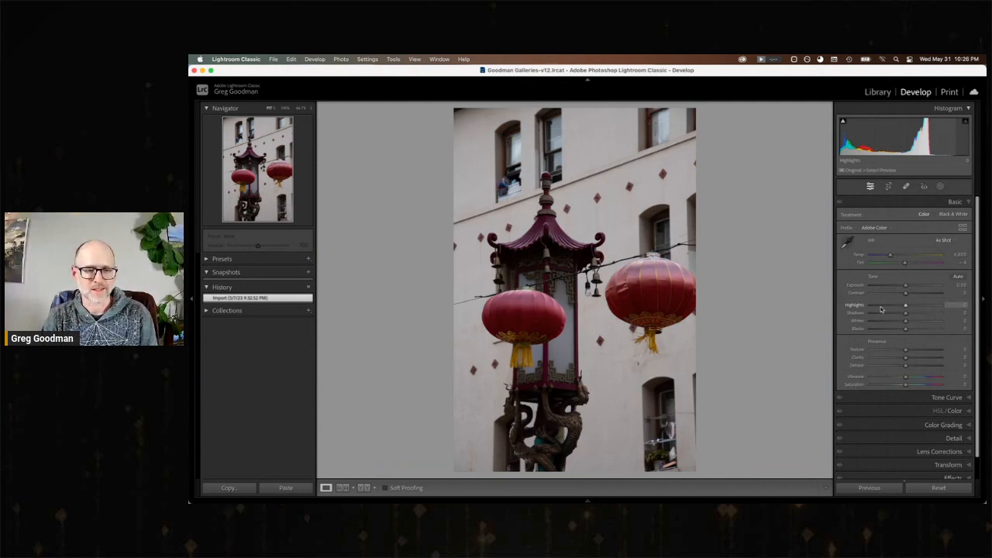
key("u")
key("Right")
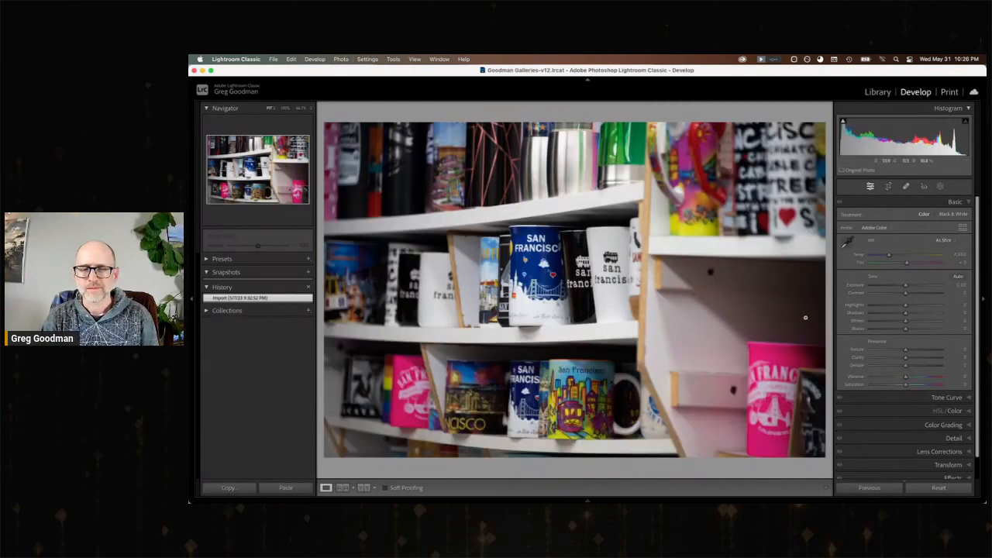
Set the mugs photo's Shadows to +53, Exposure to +0.45, Texture to +58, Clarity to +22, Highlights to −34, Vibrance to +24 and Contrast to +10.
left_click(923, 315)
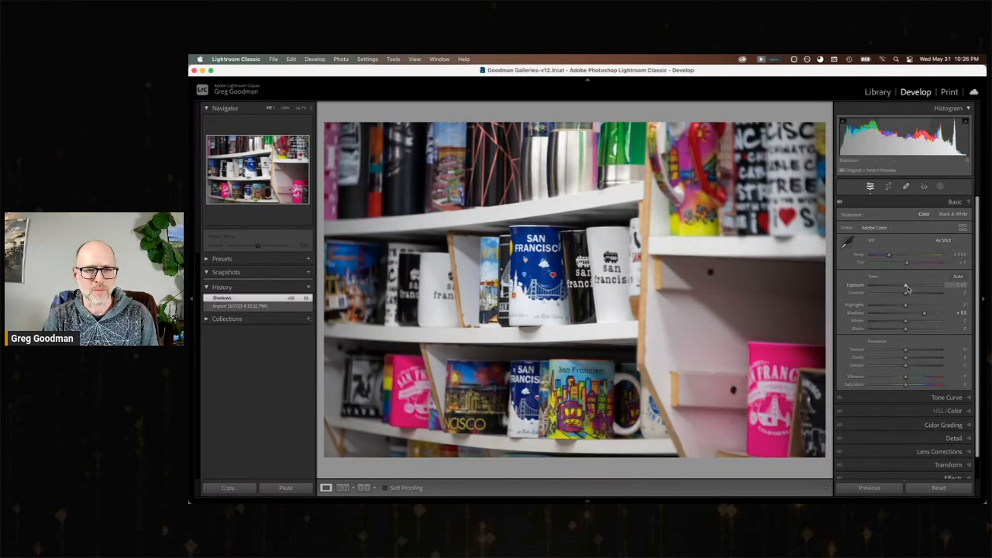
left_click_drag(907, 288, 911, 289)
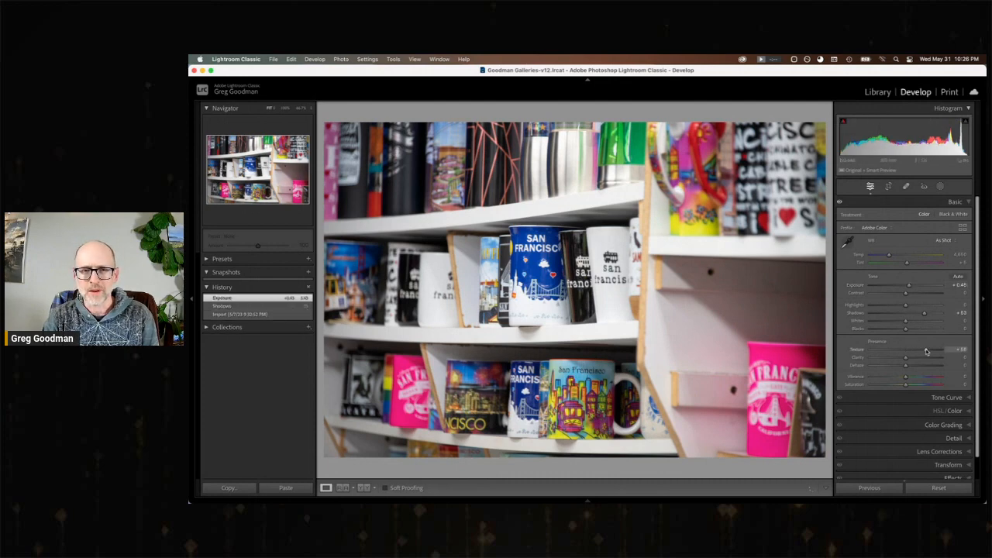
left_click_drag(913, 359, 915, 359)
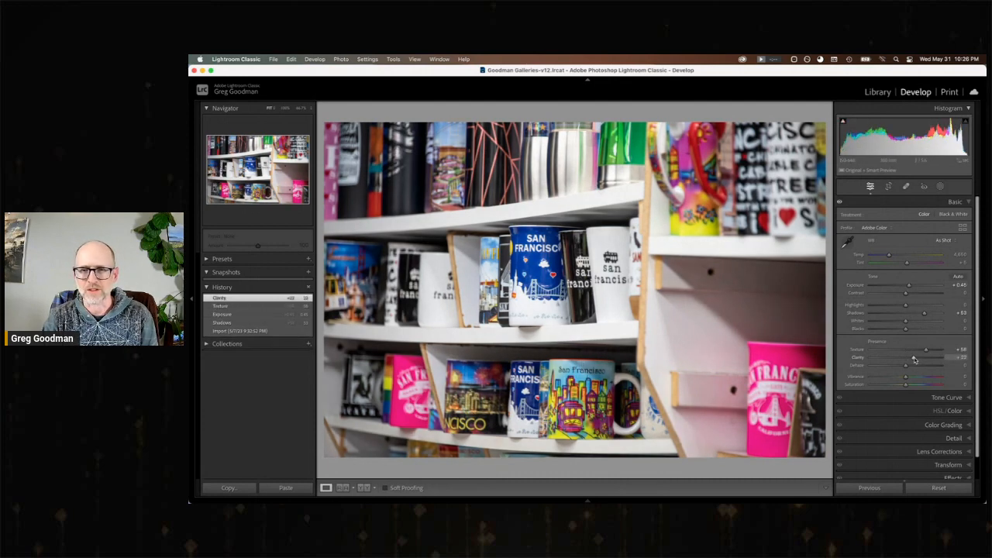
left_click_drag(906, 306, 896, 307)
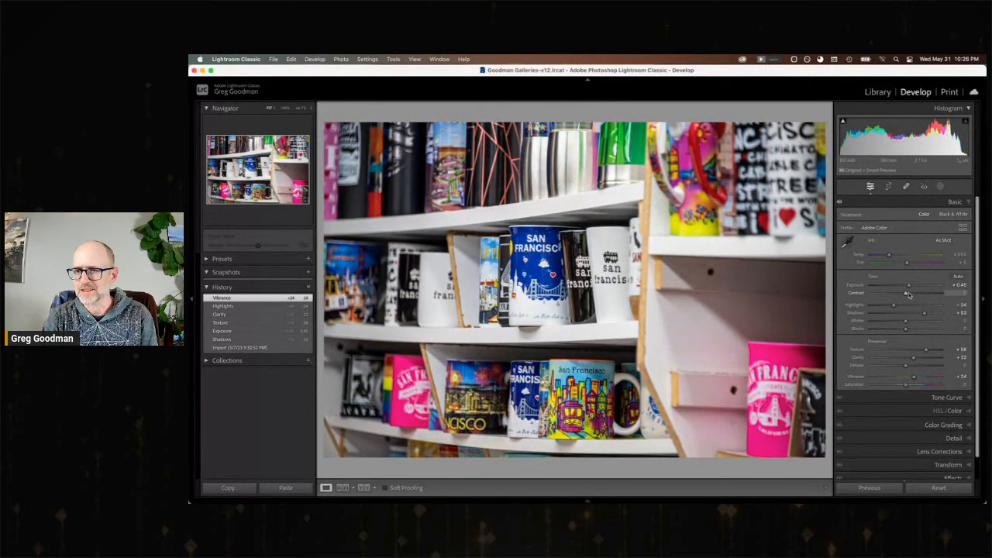
left_click_drag(908, 296, 911, 296)
Darken the edges of the mugs photo with a slight negative post-crop vignette.
scroll(909, 384, "down", 3)
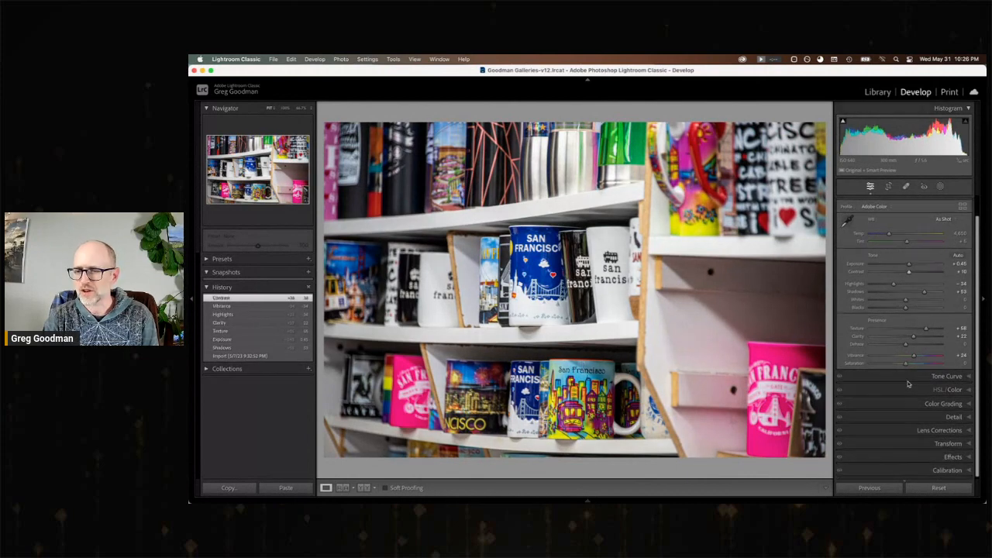
left_click(953, 456)
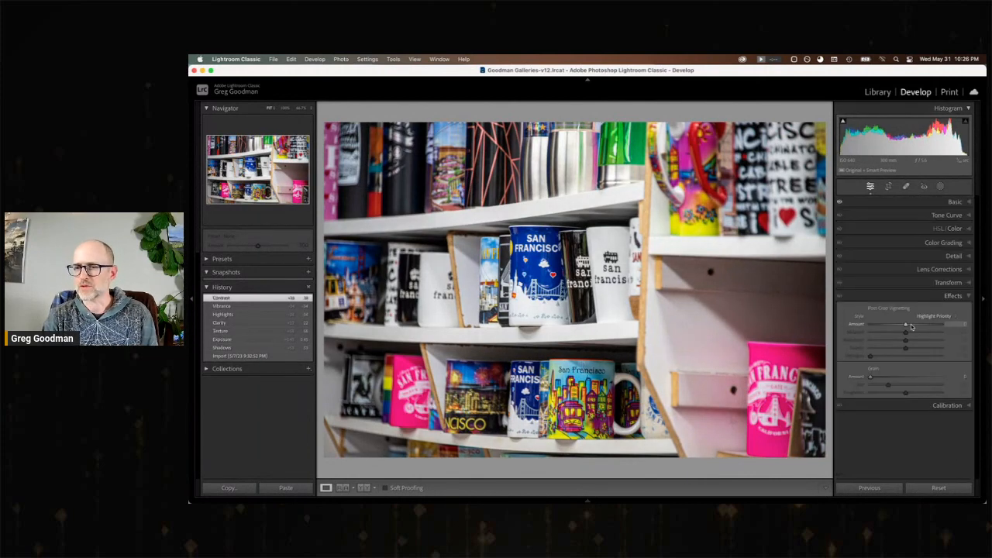
left_click_drag(905, 324, 901, 327)
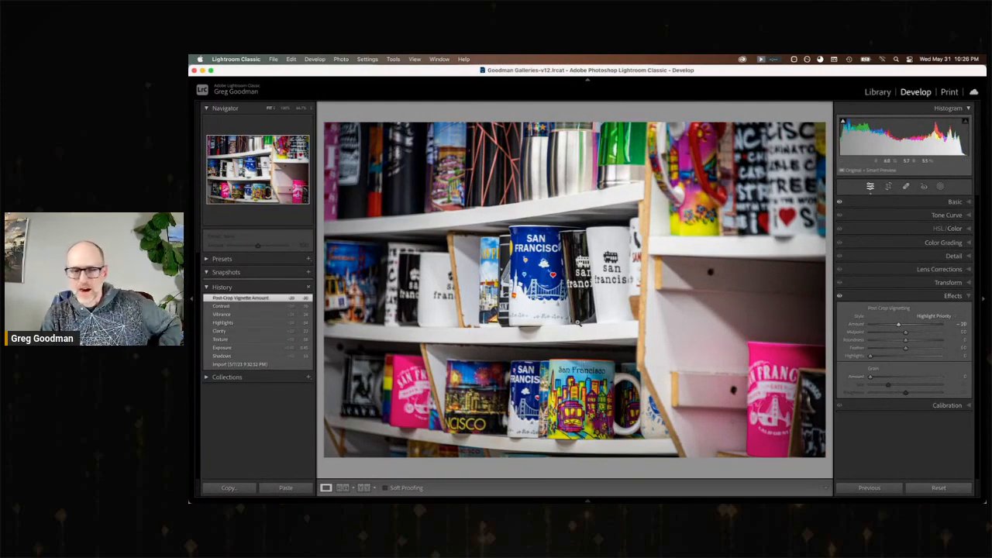
Create a brush mask and paint it over the large pink mug on the lower shelf.
left_click(940, 187)
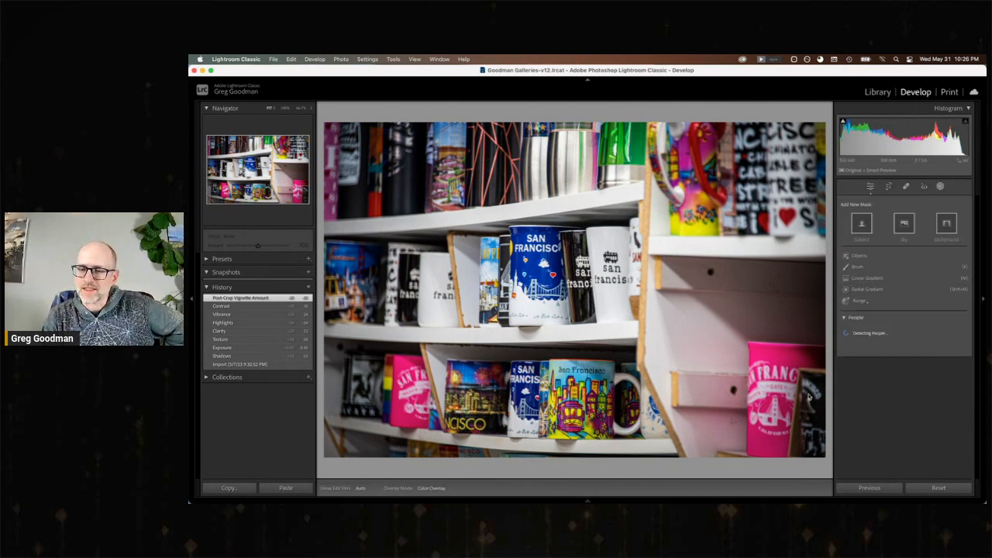
left_click(857, 267)
mouse_move(769, 358)
left_mouse_down()
mouse_move(774, 429)
mouse_move(806, 363)
mouse_move(818, 360)
mouse_move(758, 361)
left_mouse_up()
left_click_drag(762, 425, 761, 420)
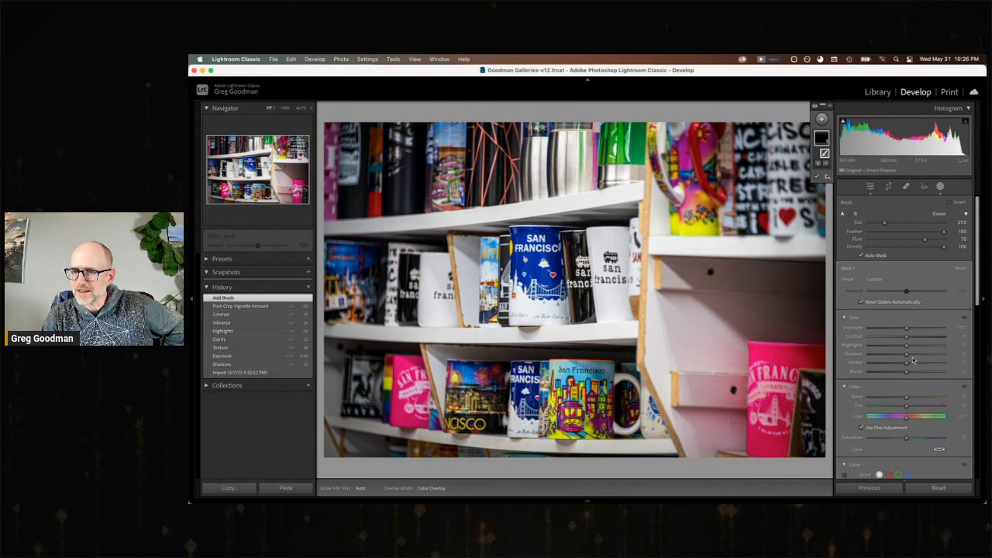
Set the pink mug mask's Saturation to −100 and extend the brushing over the rest of the mug.
left_click_drag(909, 439, 839, 438)
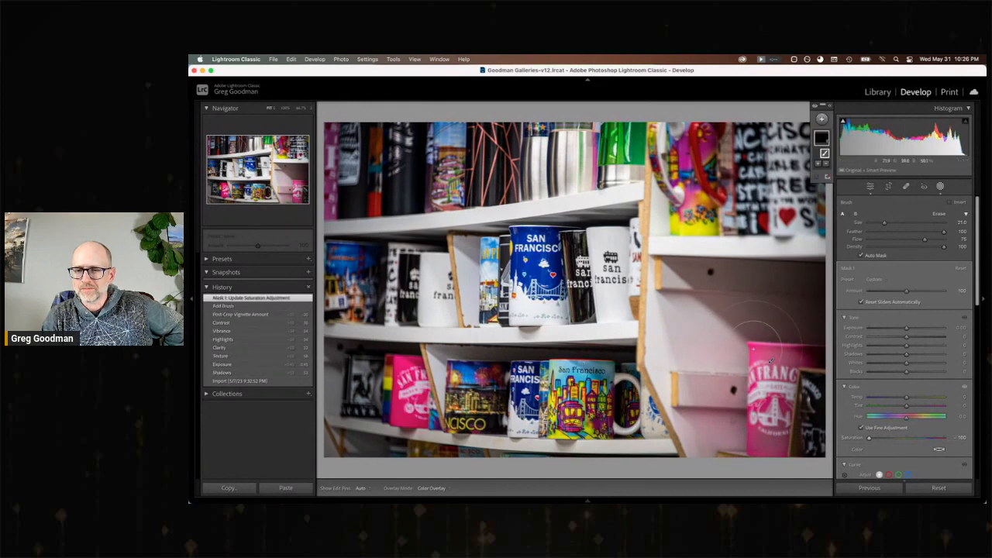
key("h")
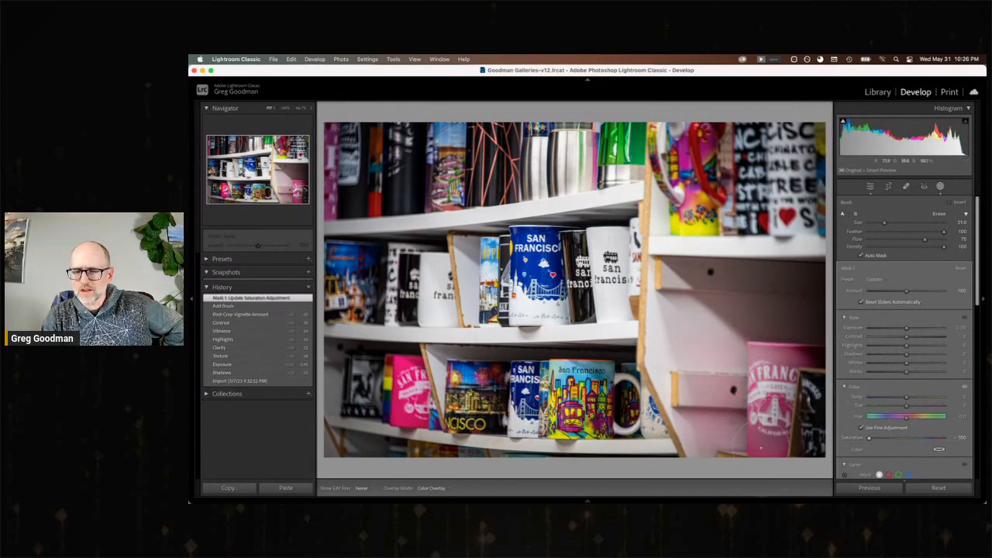
key("h")
Set the pink mug mask's Highlights, Contrast and Clarity to −100, Whites to about −48 and Blacks to about +16.
left_click_drag(907, 345, 895, 347)
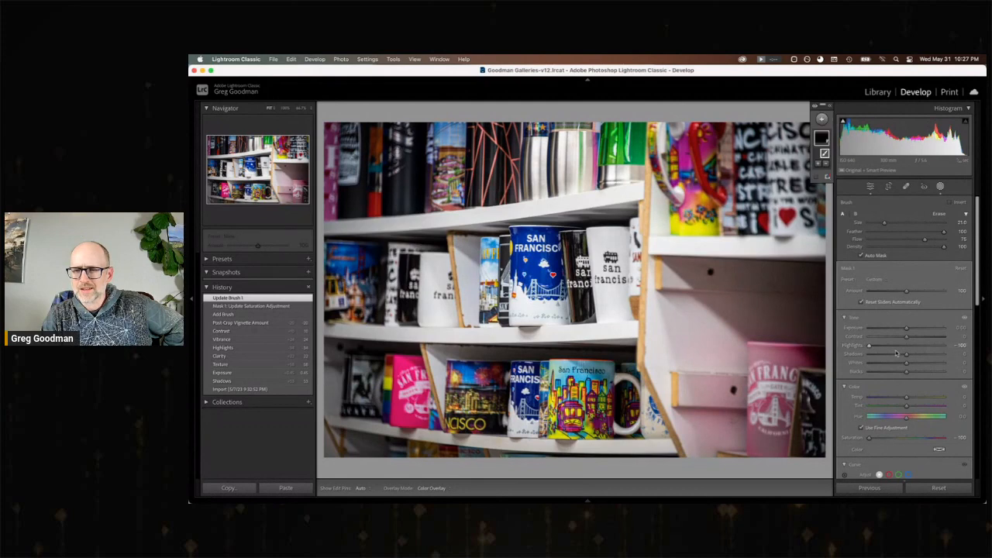
left_click_drag(907, 363, 893, 363)
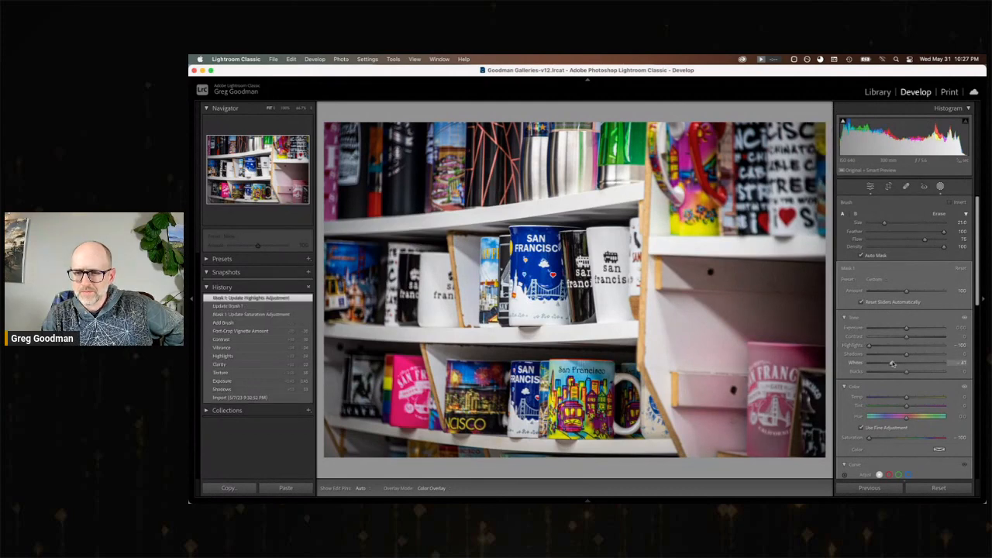
left_click(927, 364)
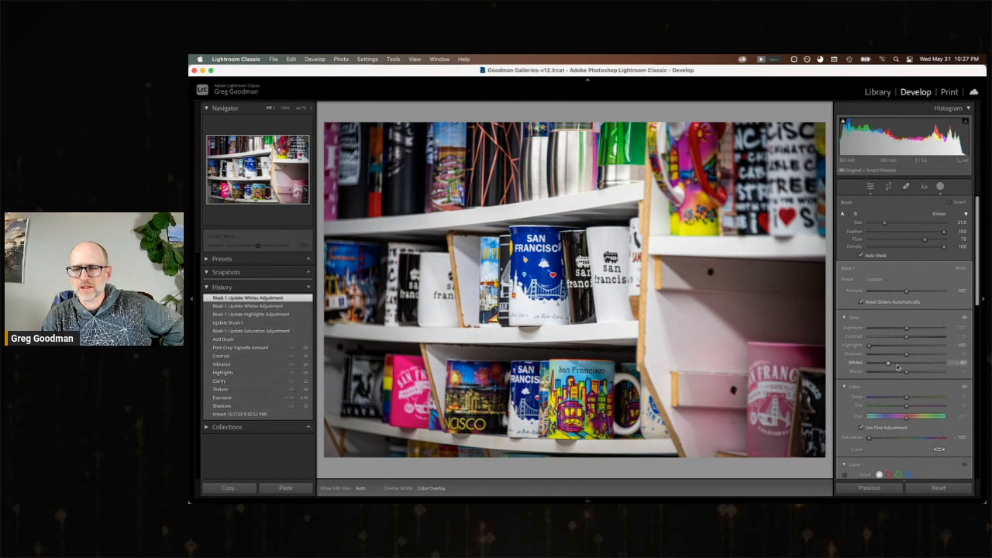
left_click(889, 363)
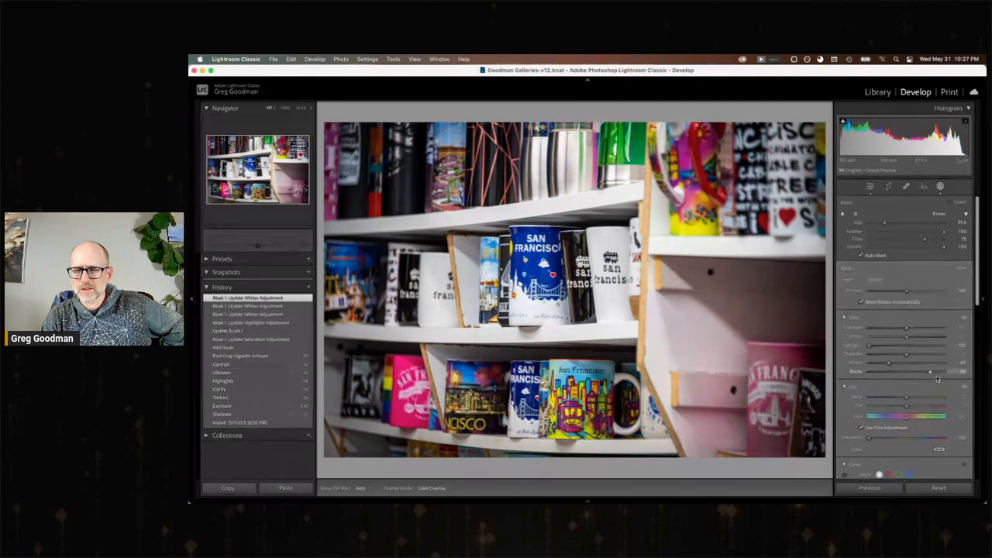
left_click_drag(890, 375, 915, 378)
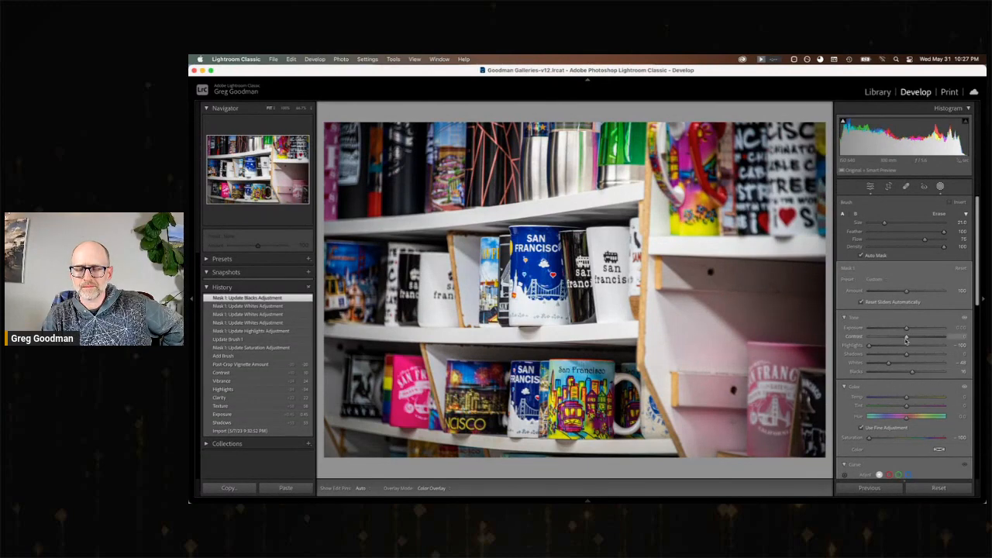
left_click_drag(906, 339, 869, 339)
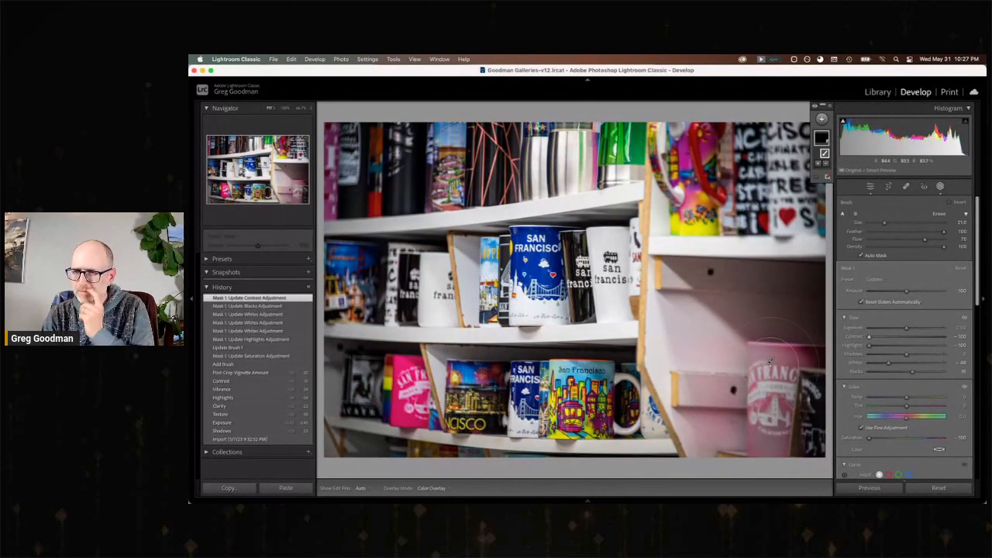
scroll(878, 393, "down", 5)
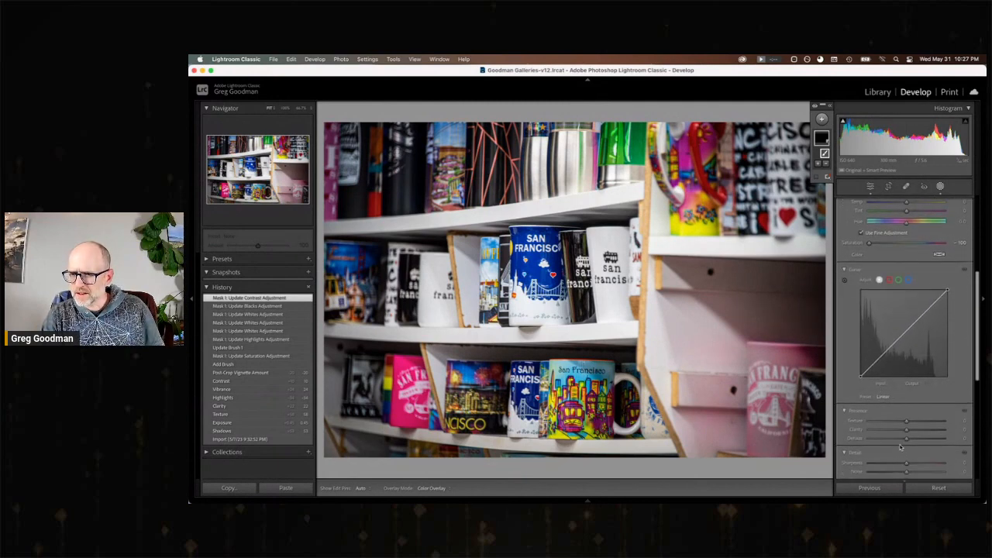
left_click_drag(907, 430, 820, 430)
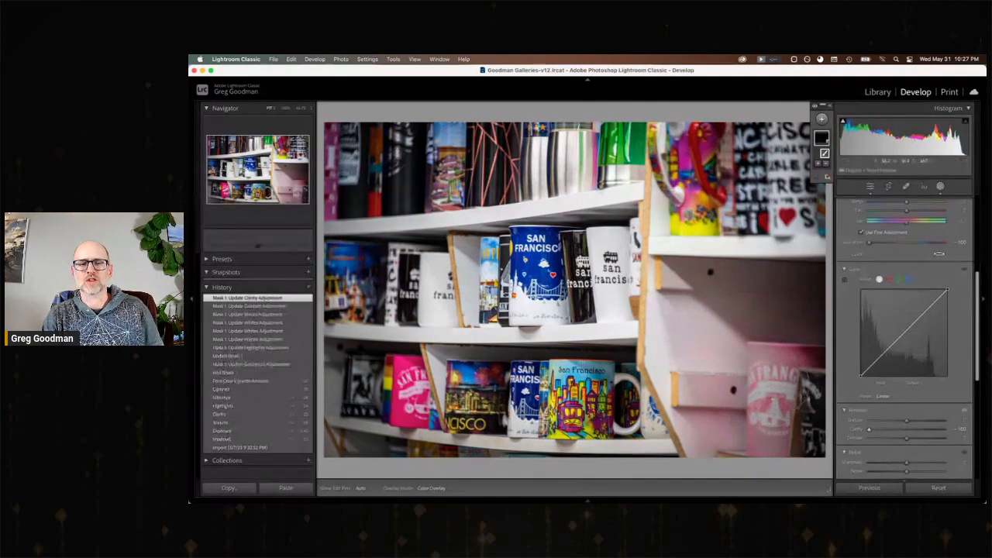
Compare the mugs photo's import state with its latest mask edit, and move on to the photo of two building facades.
left_click(261, 448)
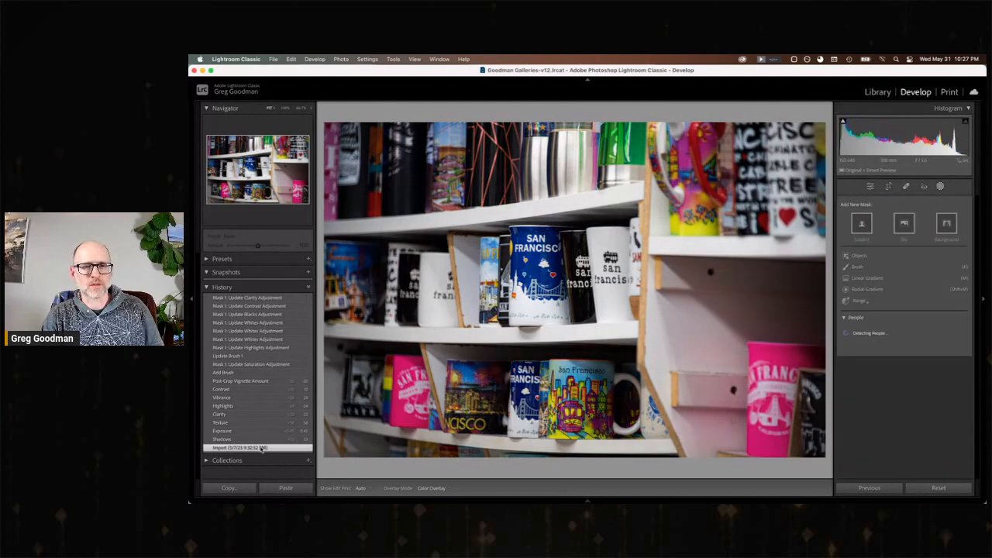
left_click(258, 298)
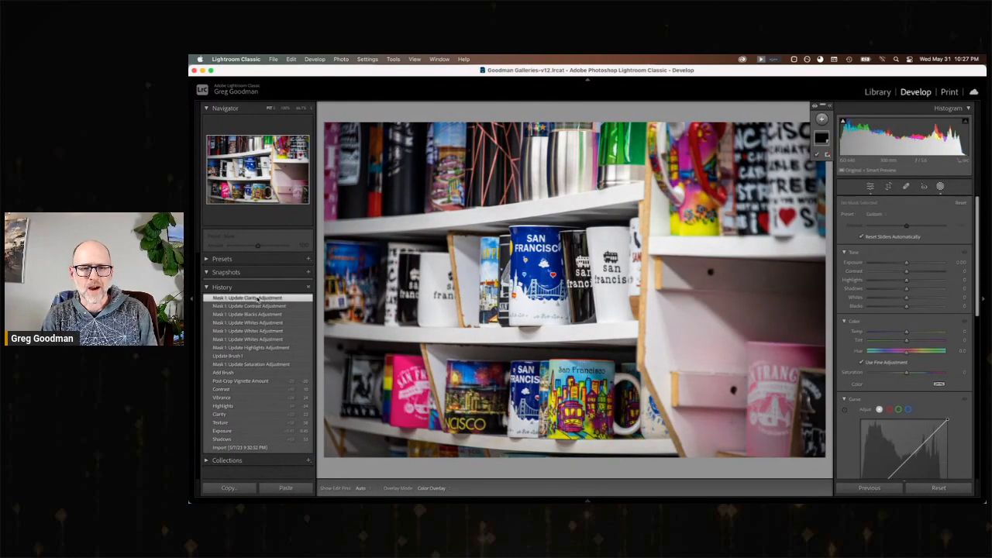
key("Right")
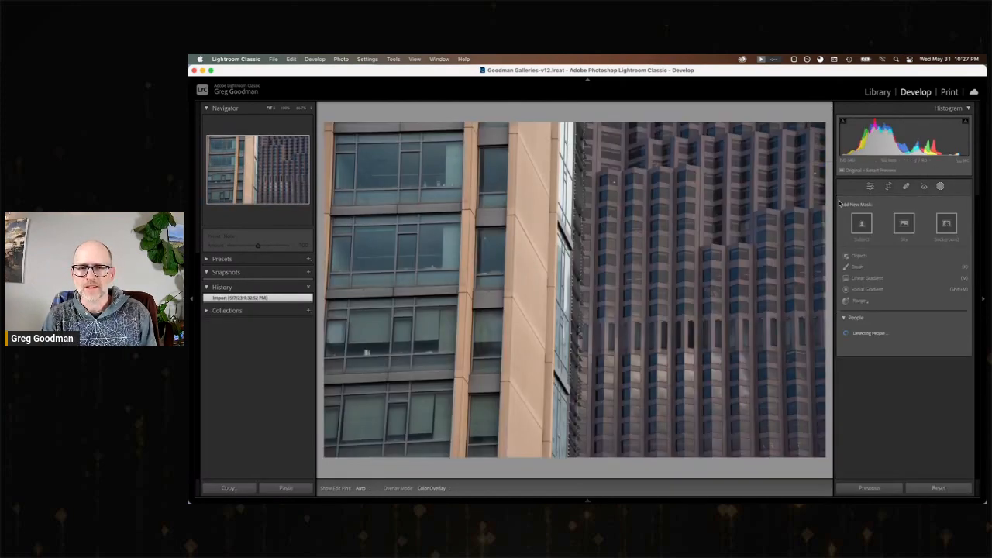
Set the two-facades photo's Exposure to +0.90, Highlights to about −76, Shadows to +50 and Texture to about +56.
left_click(892, 187)
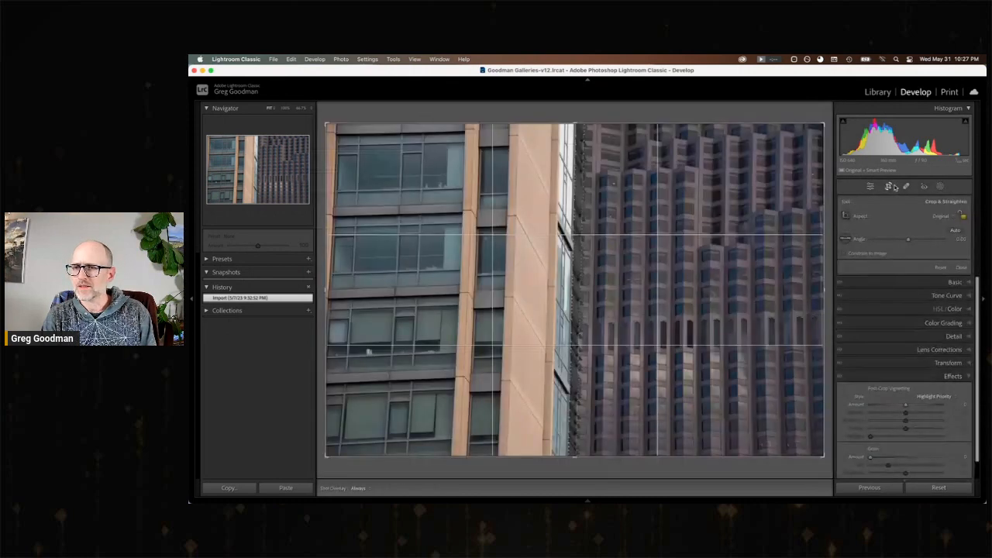
left_click(871, 187)
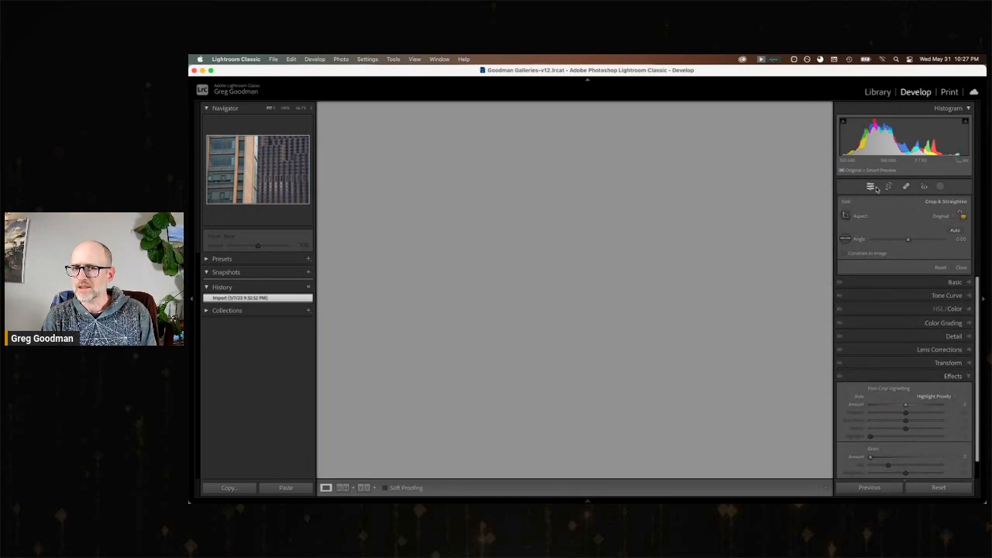
left_click(955, 202)
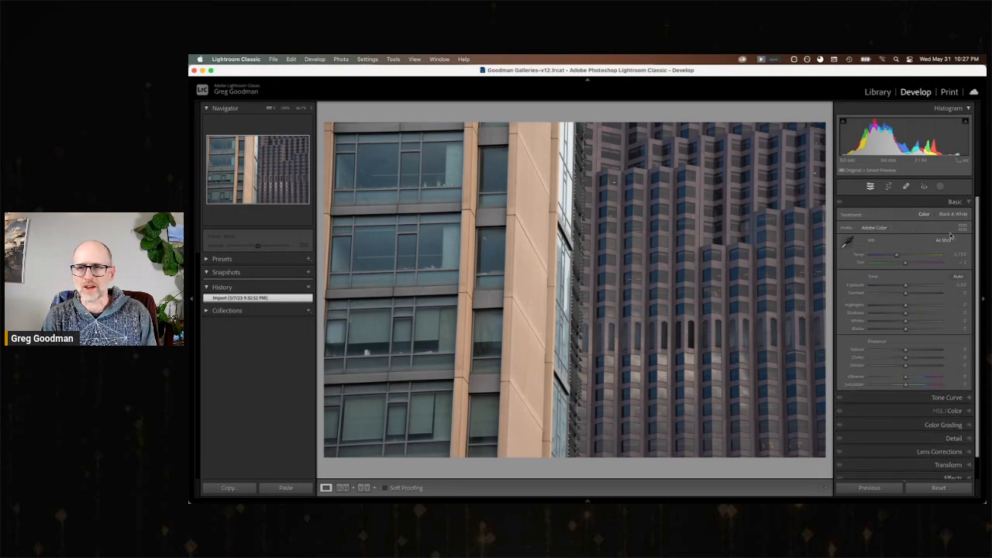
left_click_drag(923, 288, 881, 308)
left_click(923, 313)
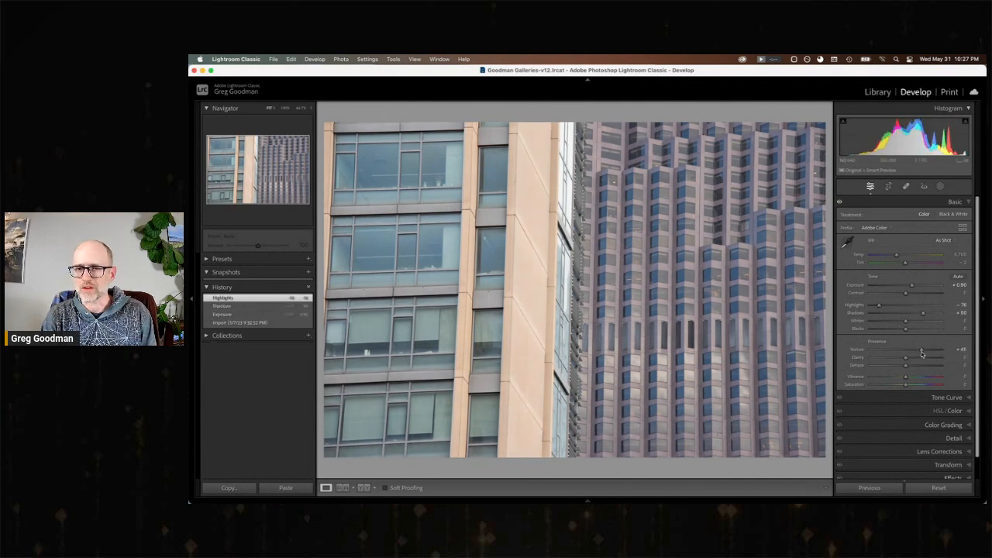
left_click(923, 351)
left_click(926, 352)
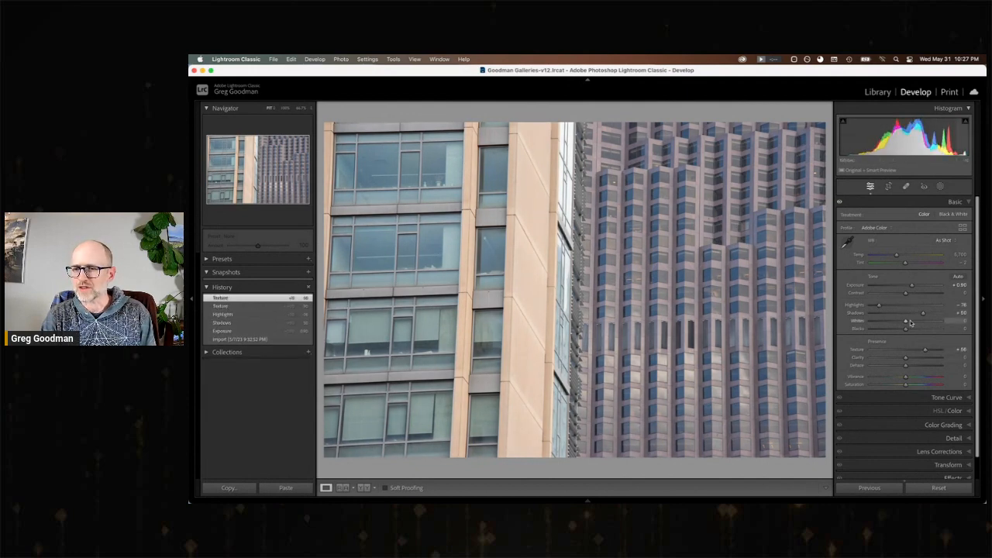
Set the two-facades photo's Contrast to +19, Highlights to −100 and Vibrance to +11, warm the temperature slightly and lower Exposure a little.
left_click_drag(905, 295, 870, 308)
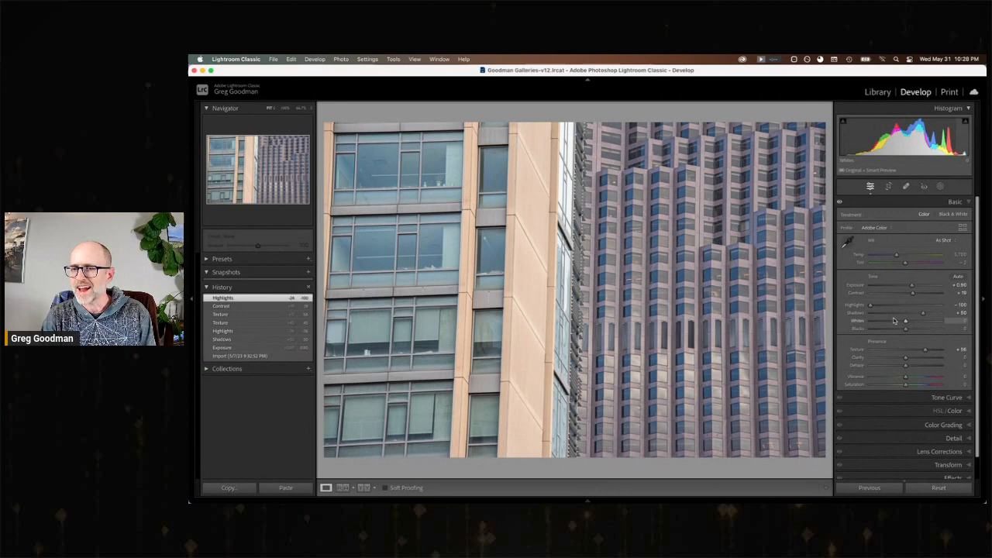
left_click(910, 380)
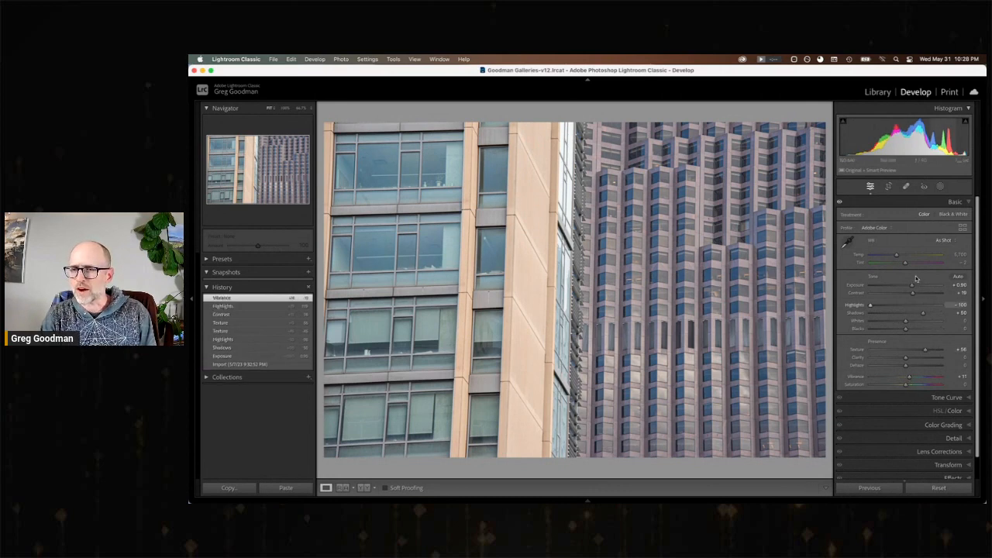
left_click_drag(897, 257, 899, 258)
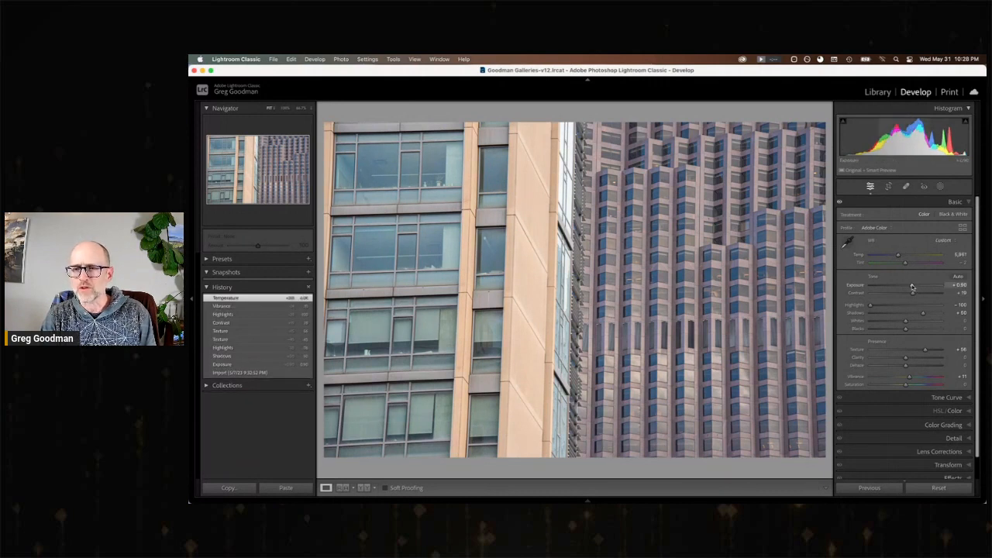
left_click_drag(913, 287, 911, 288)
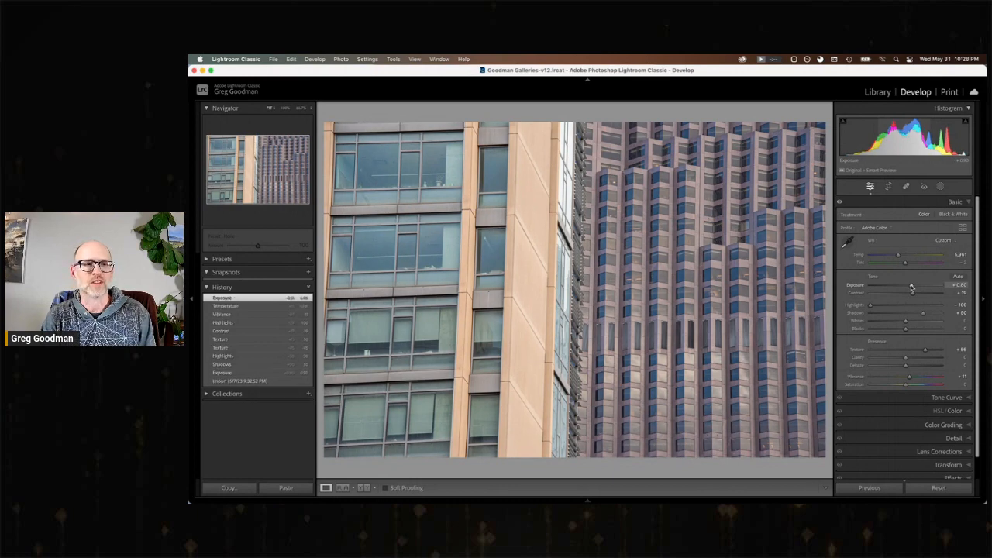
On the green bay windows photo, set Exposure to +1.00, Contrast to +17, Highlights to about −28, Shadows to +60 and Texture to +40.
key("Right")
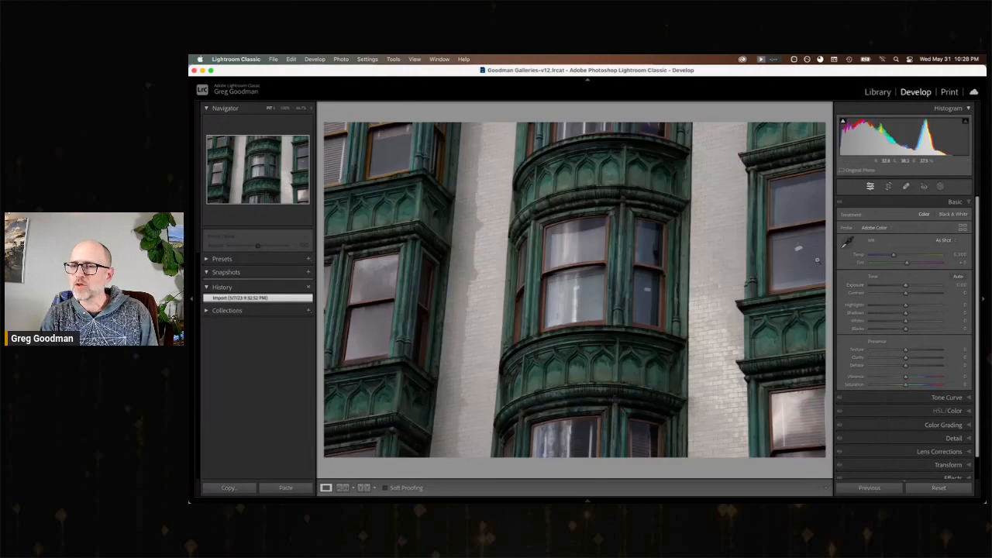
mouse_move(920, 313)
left_mouse_down()
mouse_move(912, 286)
mouse_move(896, 305)
mouse_move(914, 296)
left_mouse_up()
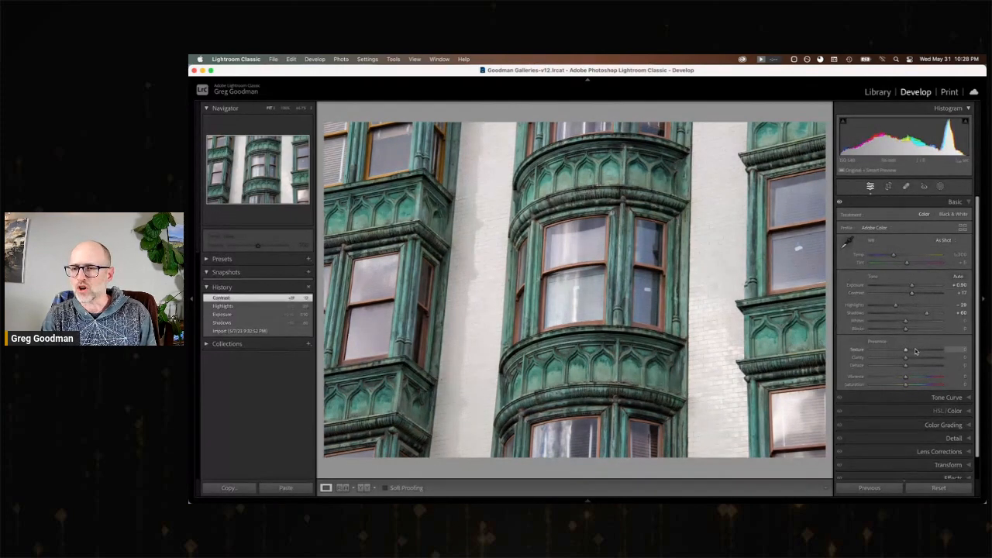
left_click_drag(920, 353, 920, 353)
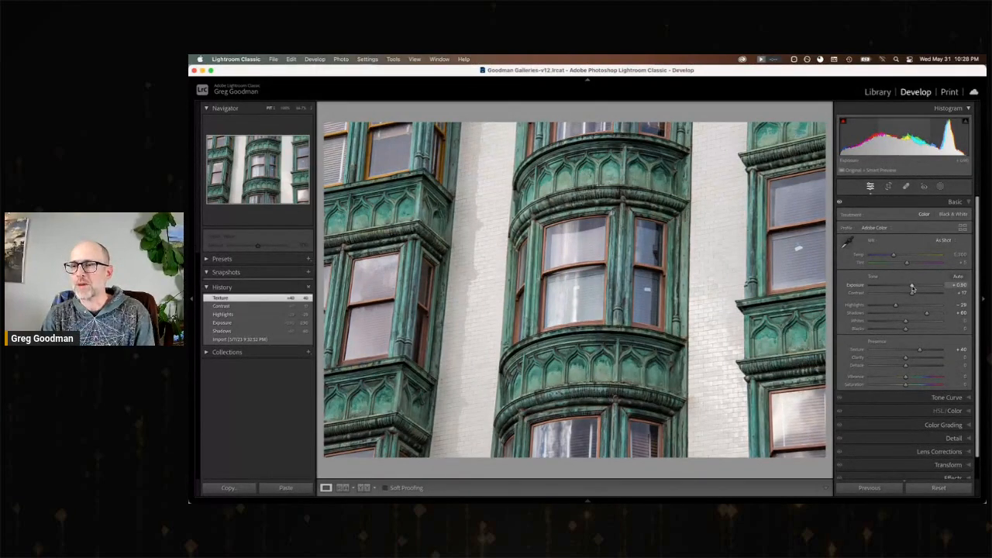
key("1")
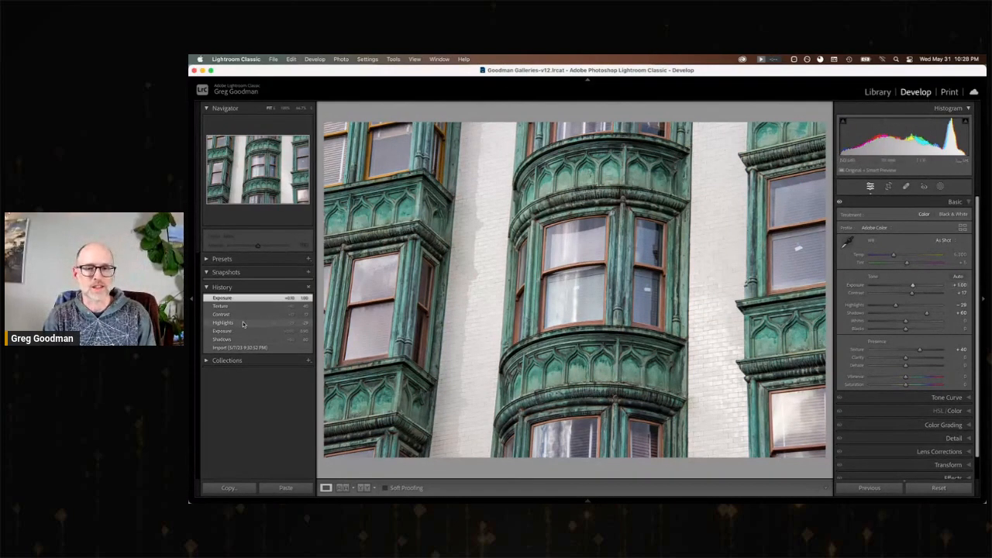
Compare the green bay windows photo's import state with its latest edit, and move on to the Z & Y restaurant sign photo.
left_click(217, 348)
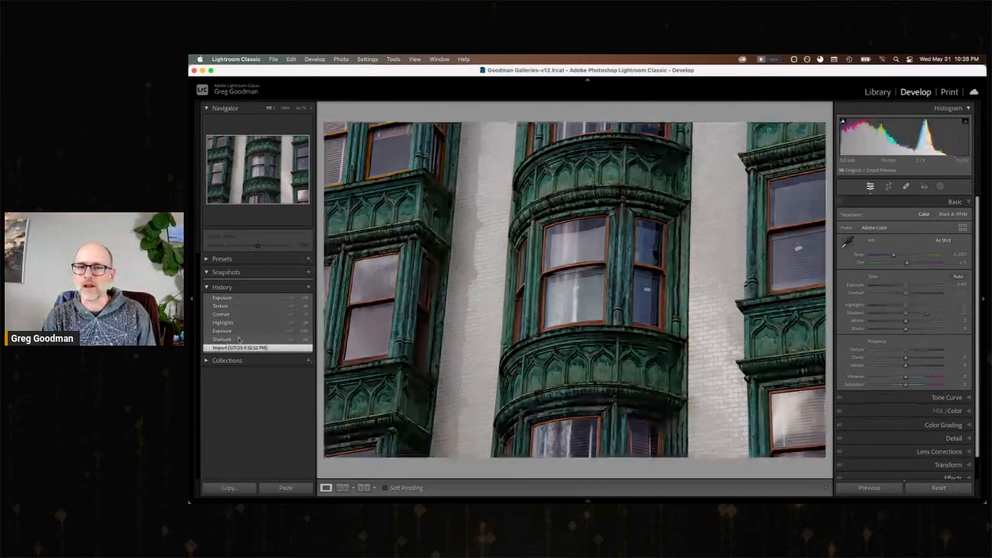
left_click(241, 298)
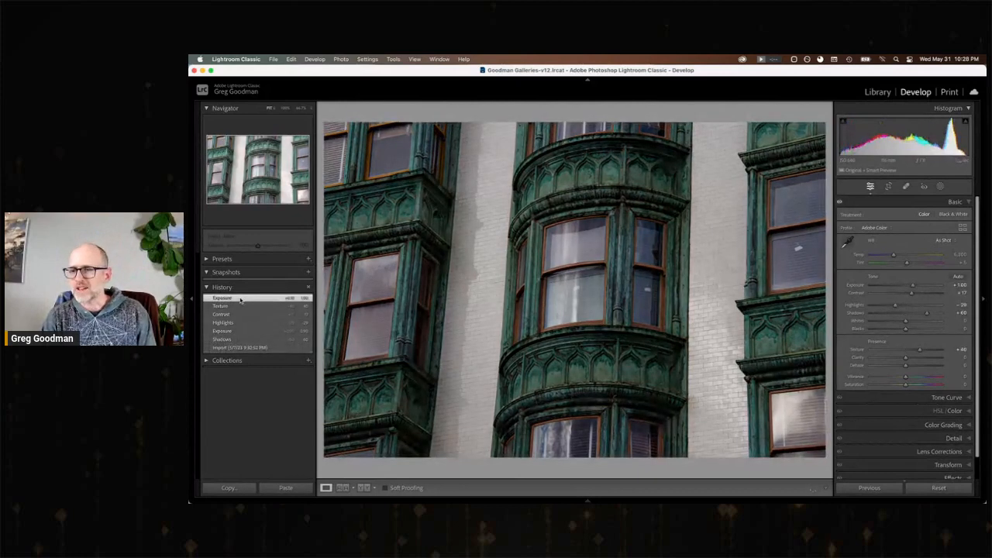
key("Right")
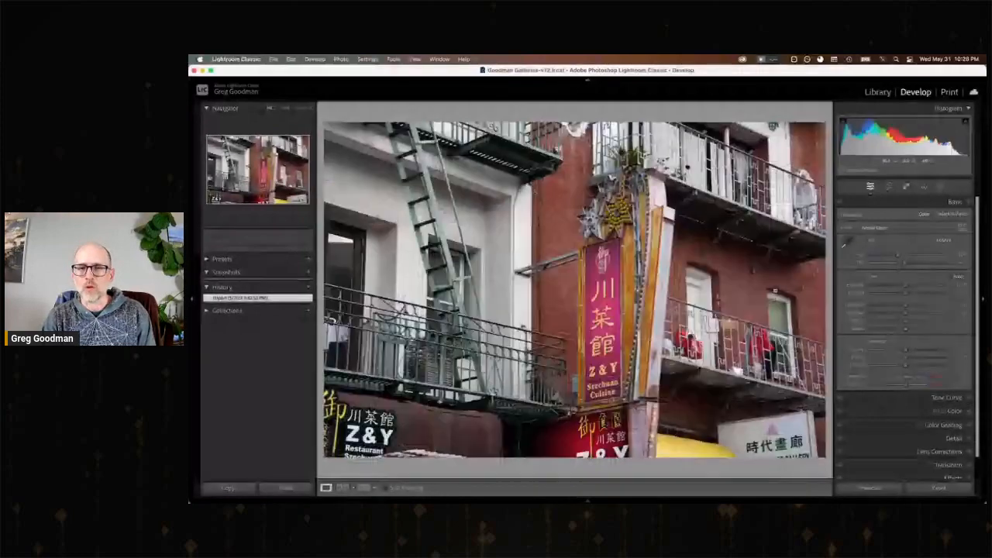
Set the Z & Y sign photo's Exposure to about +0.35, Highlights to about −58, Shadows to about +55, Texture to about +35 and Clarity to about +20.
left_click(926, 313)
left_click_drag(908, 287, 884, 306)
left_click(919, 351)
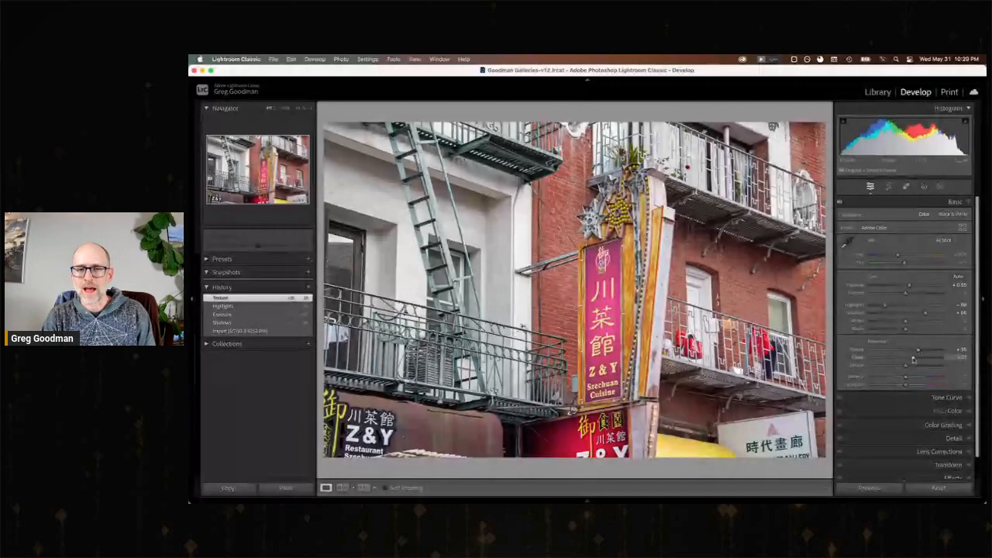
left_click(912, 358)
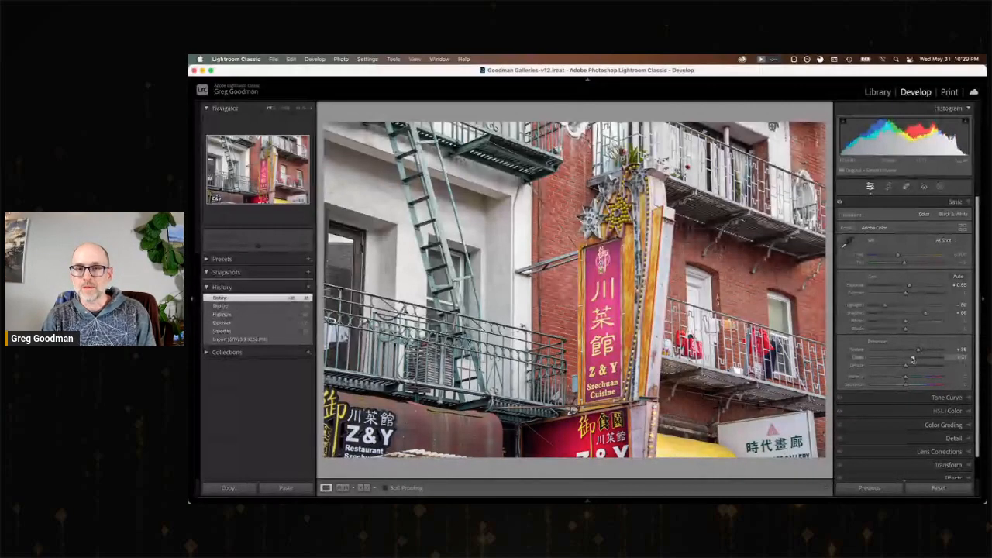
On the bridge and domed tower photo, set Exposure to +0.40, Contrast to +18, Highlights to −43, Shadows to about +85 and Texture to +41.
key("Right")
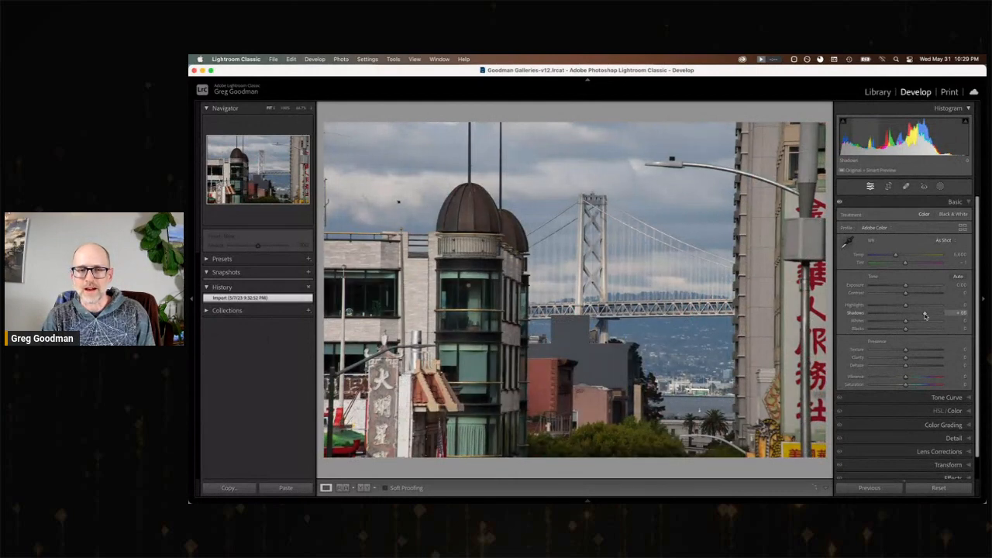
left_click_drag(907, 284, 897, 307)
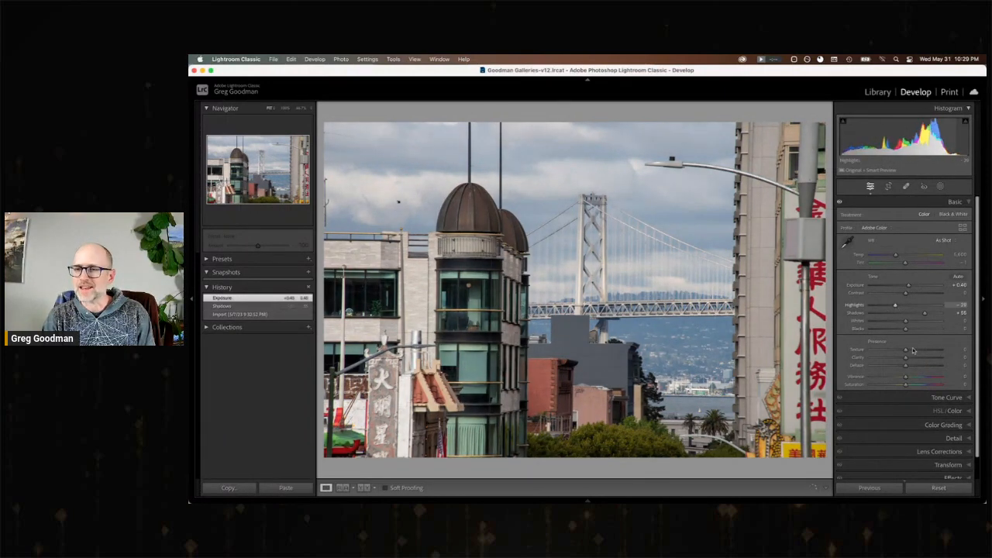
left_click_drag(906, 351, 921, 351)
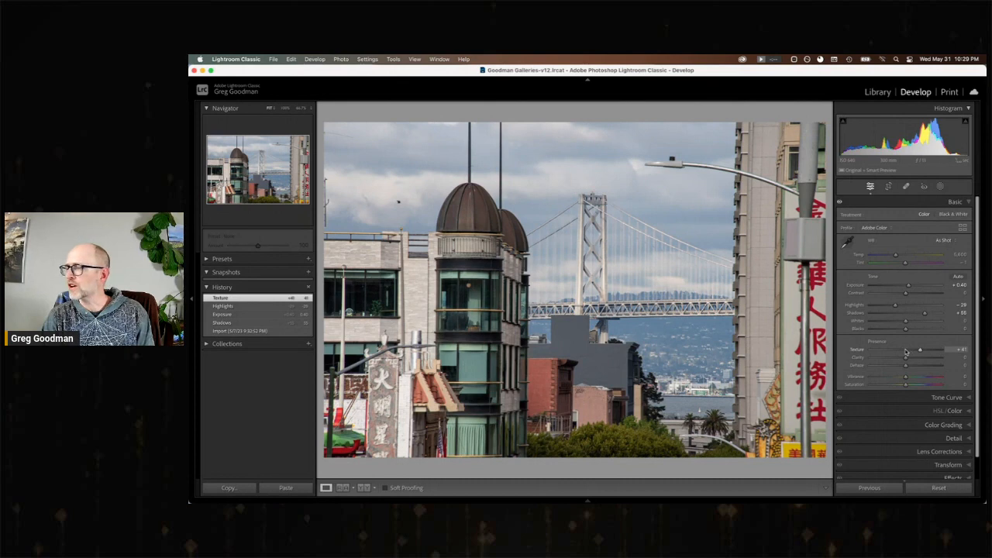
left_click_drag(907, 294, 913, 296)
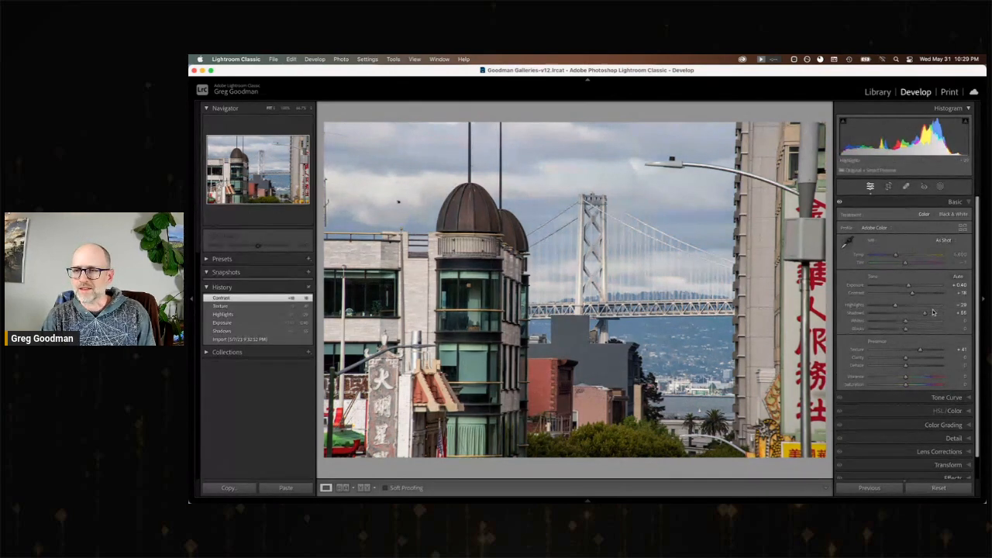
left_click_drag(928, 315, 935, 315)
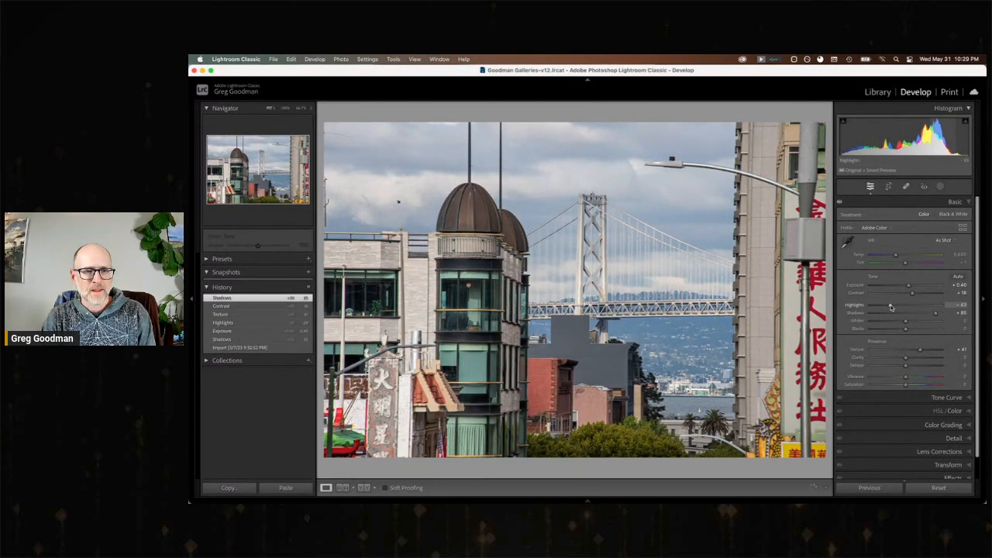
Heal four small spots in the cloudy sky to the left of the domed tower, and return to the basic edit controls.
left_click(907, 186)
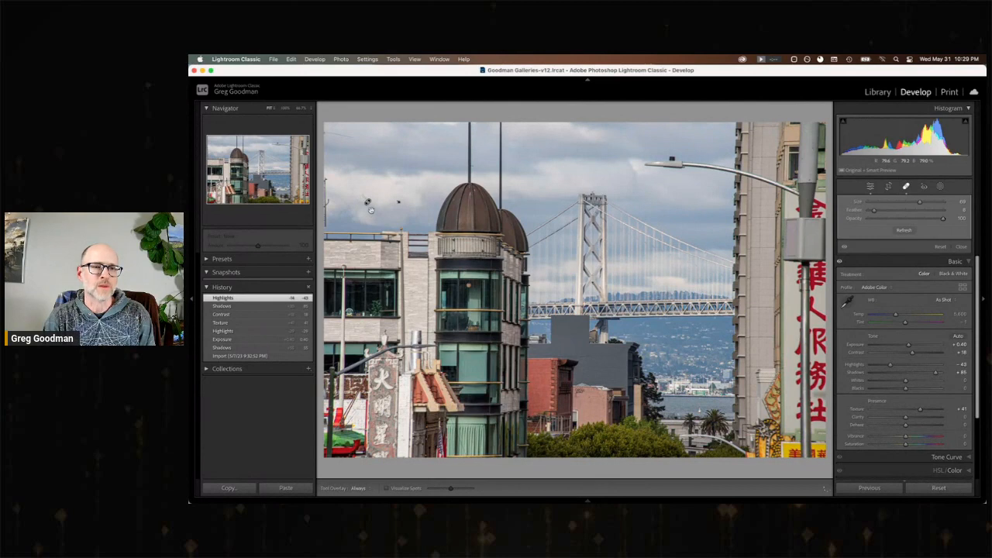
left_click(367, 201)
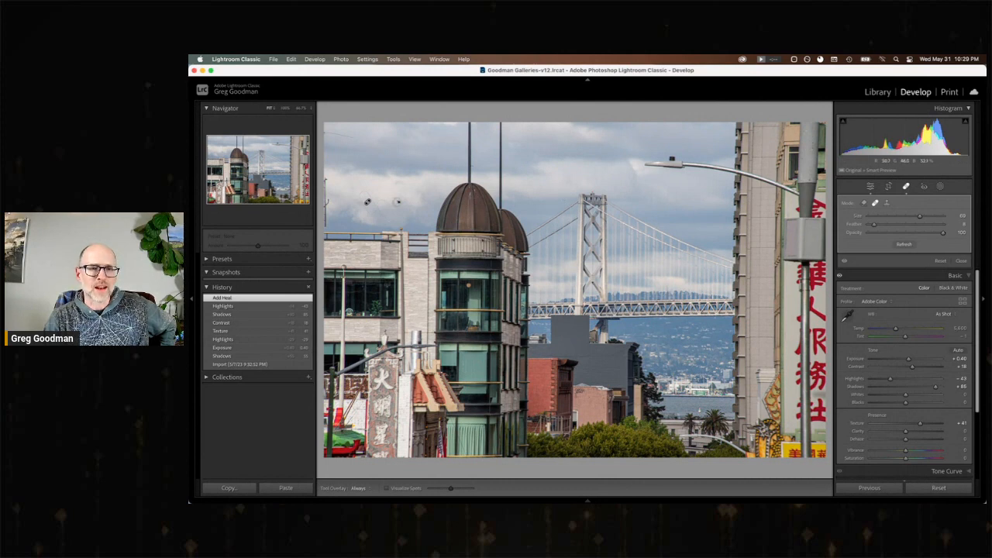
left_click(398, 201)
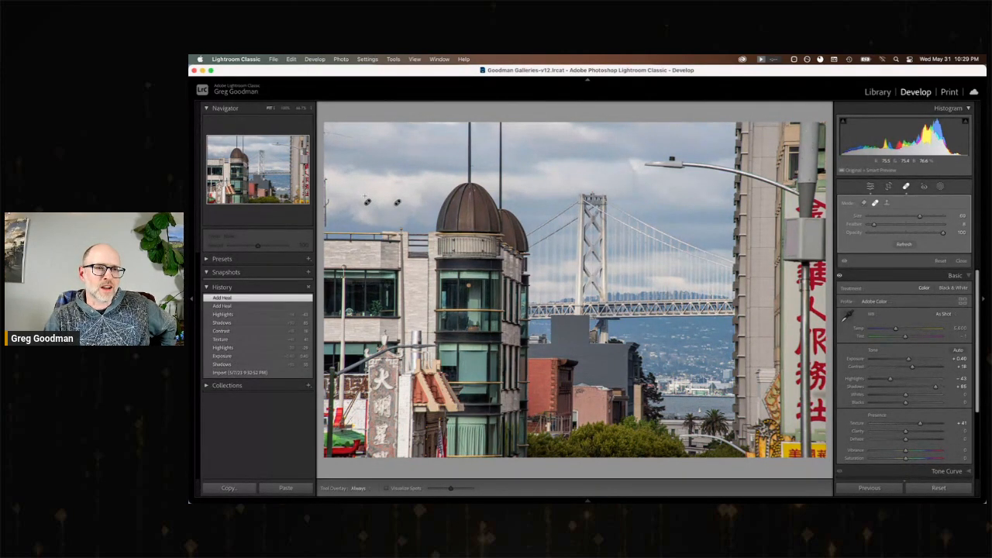
left_click(338, 136)
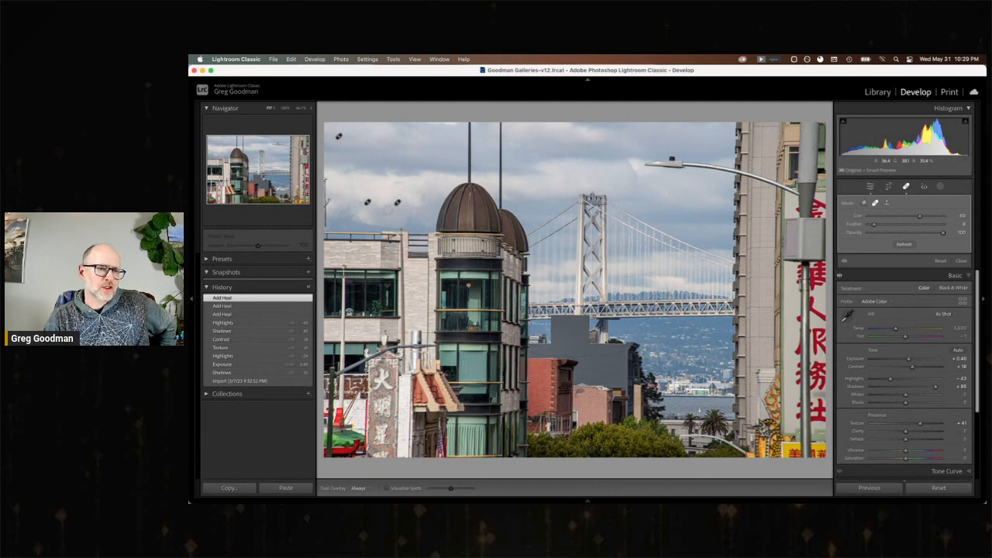
left_click(327, 202)
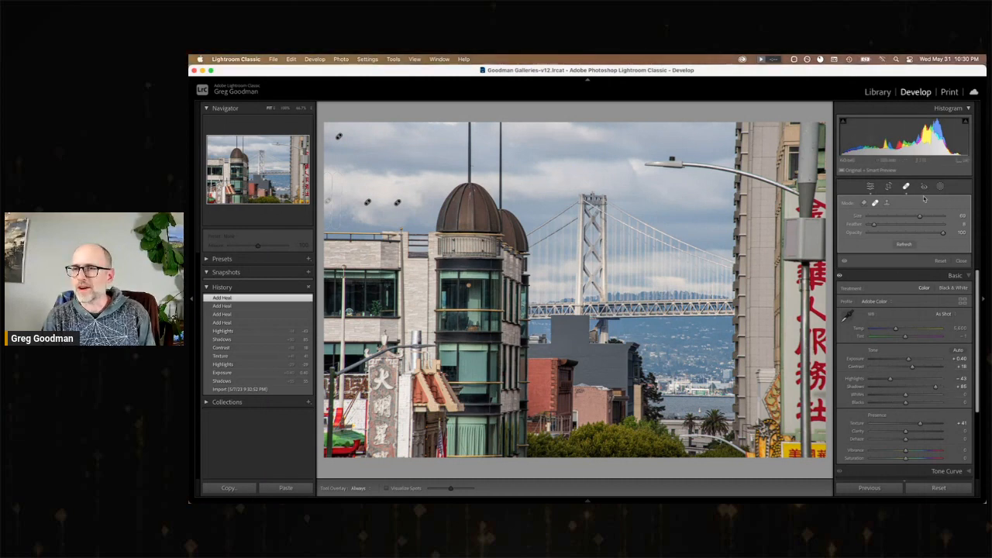
left_click(871, 187)
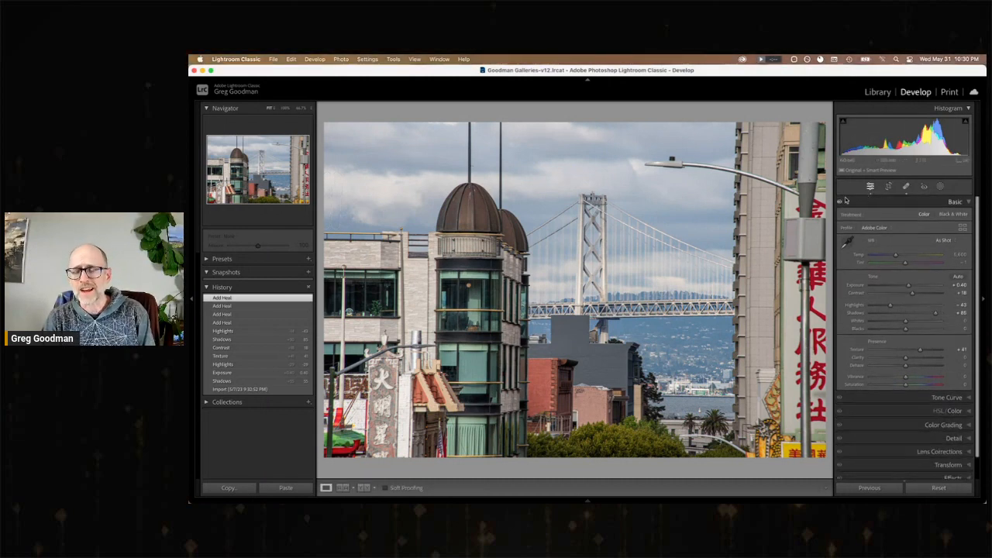
Set the lotus shrine photo's Exposure to +1.10, Contrast to +12, Highlights to about −28, Shadows to about +46, Texture to +50, Clarity to +41 and Vibrance to +18.
key("Right")
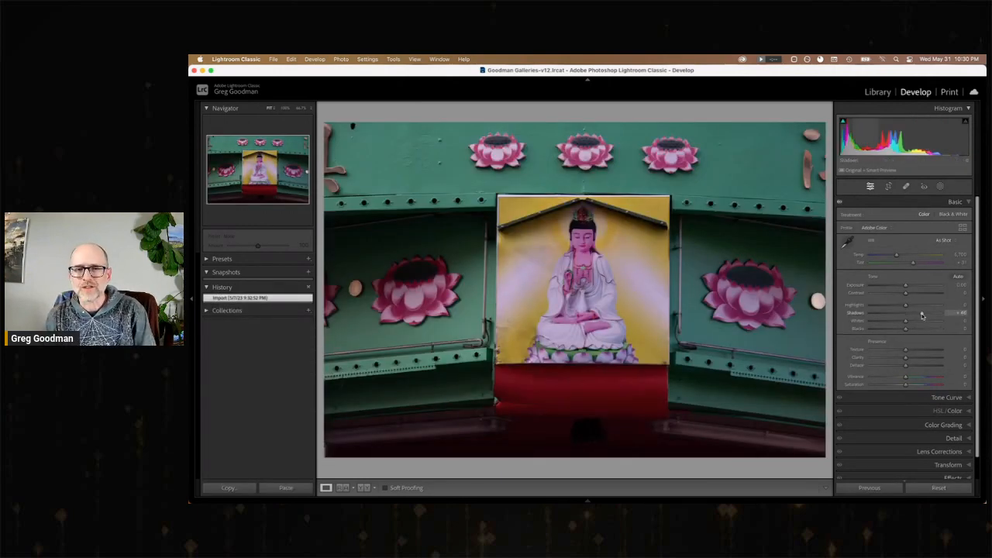
left_click_drag(923, 316, 913, 289)
left_click_drag(918, 354, 923, 352)
left_click_drag(905, 358, 921, 358)
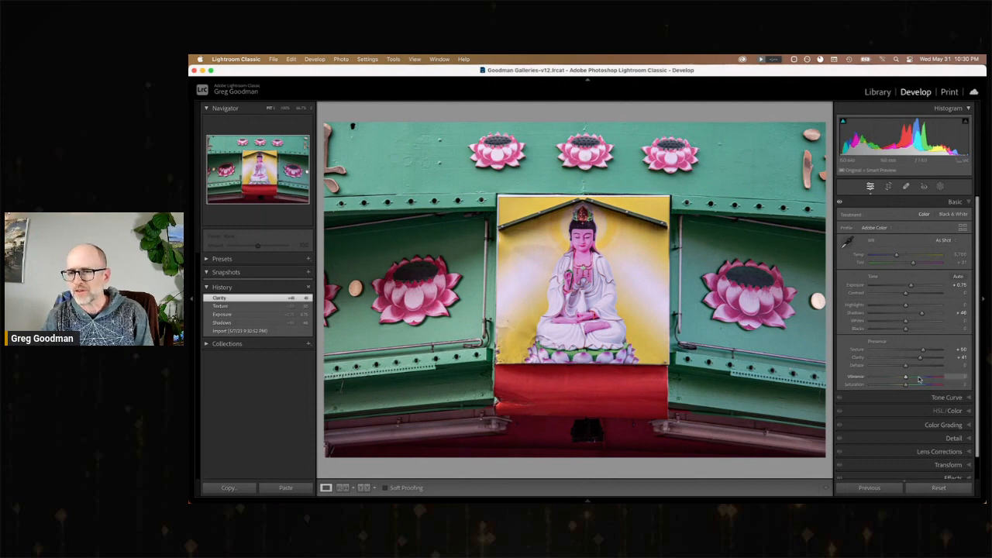
left_click(912, 380)
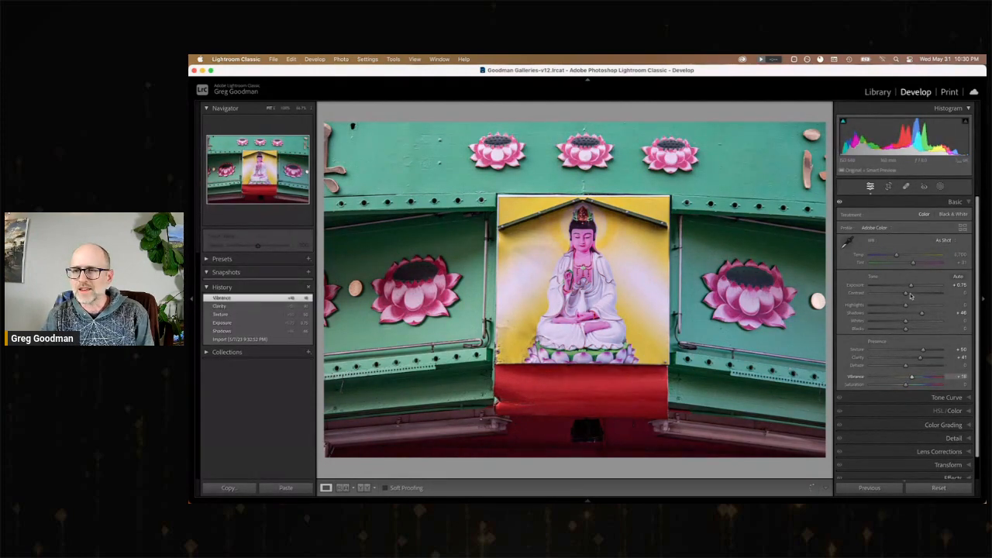
left_click_drag(912, 288, 900, 309)
Straighten the lotus shrine photo along a line between the two large side lotuses, rotating it about −0.18°, and apply the crop.
left_click(889, 187)
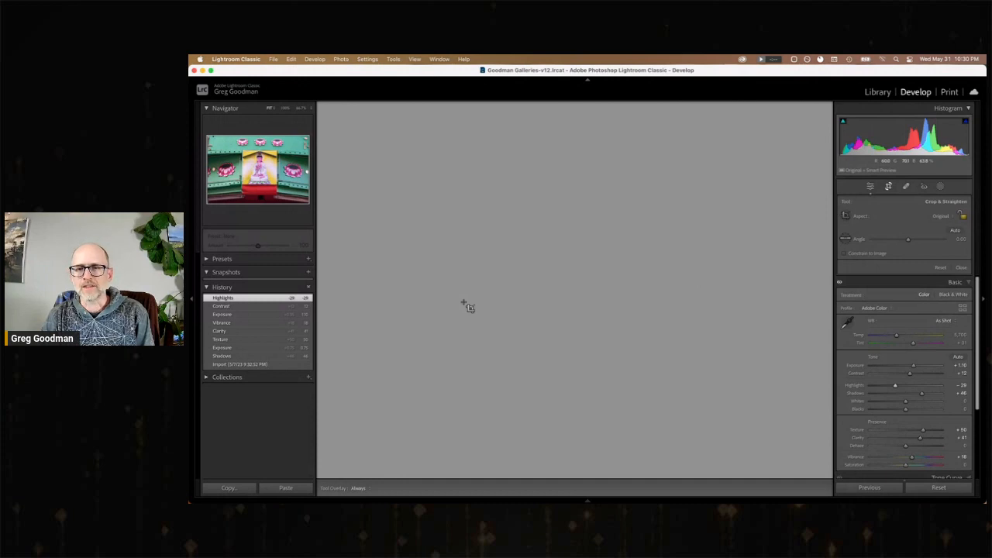
left_click_drag(468, 306, 743, 304)
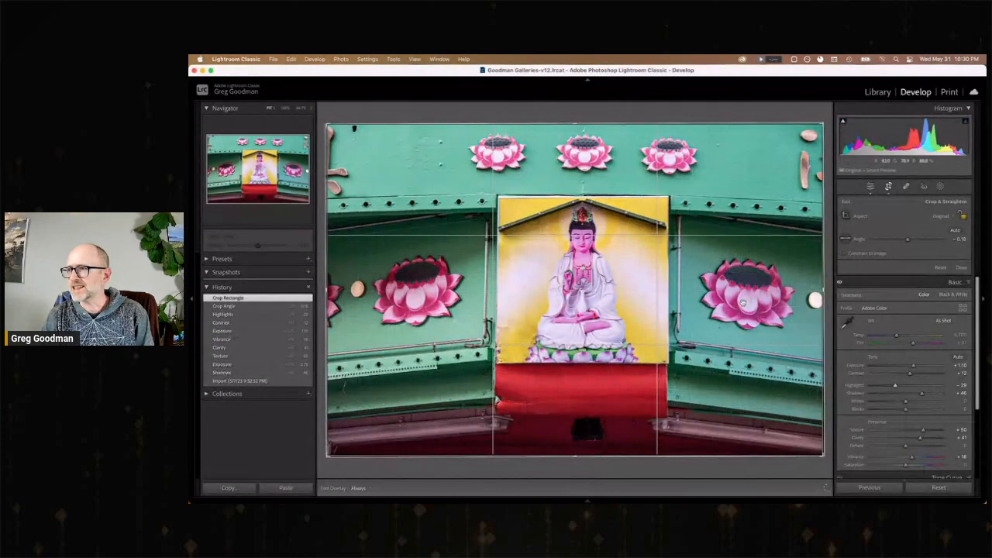
key("Return")
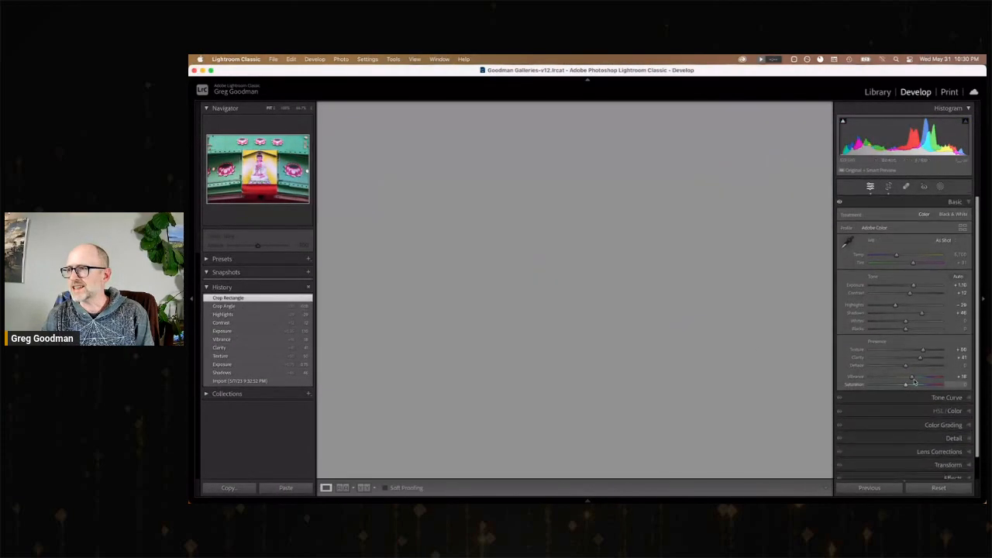
Adjust the post-crop vignette amount slightly on the lotus shrine photo.
scroll(944, 422, "down", 2)
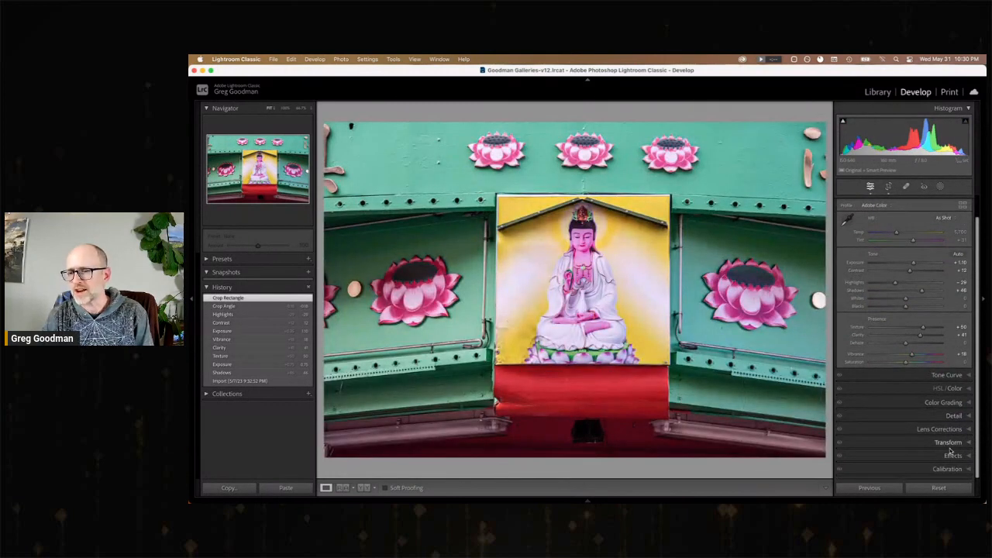
left_click(952, 455)
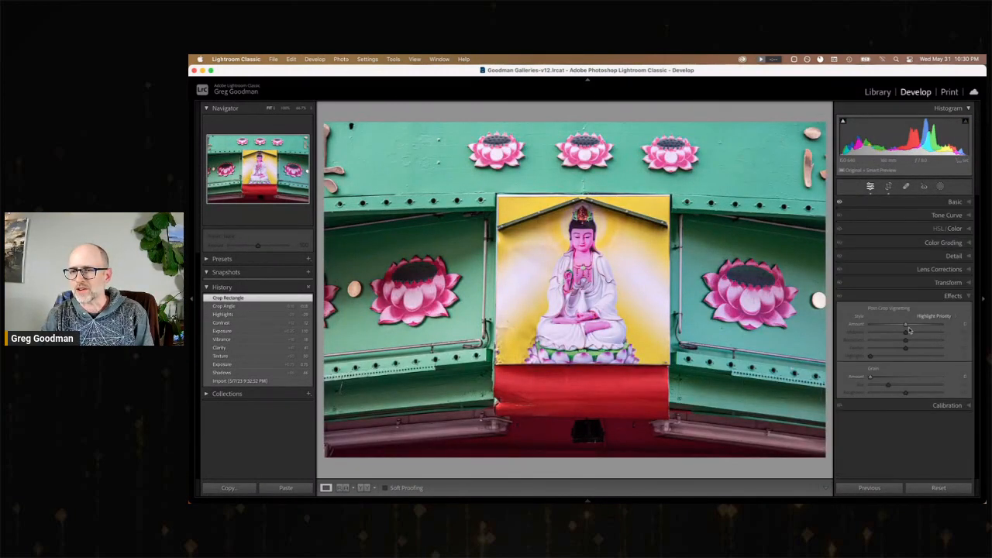
left_click_drag(905, 327, 905, 328)
Enable Remove Chromatic Aberration and lens profile corrections on the lotus shrine photo, and compare the edit with the imported original.
left_click(939, 269)
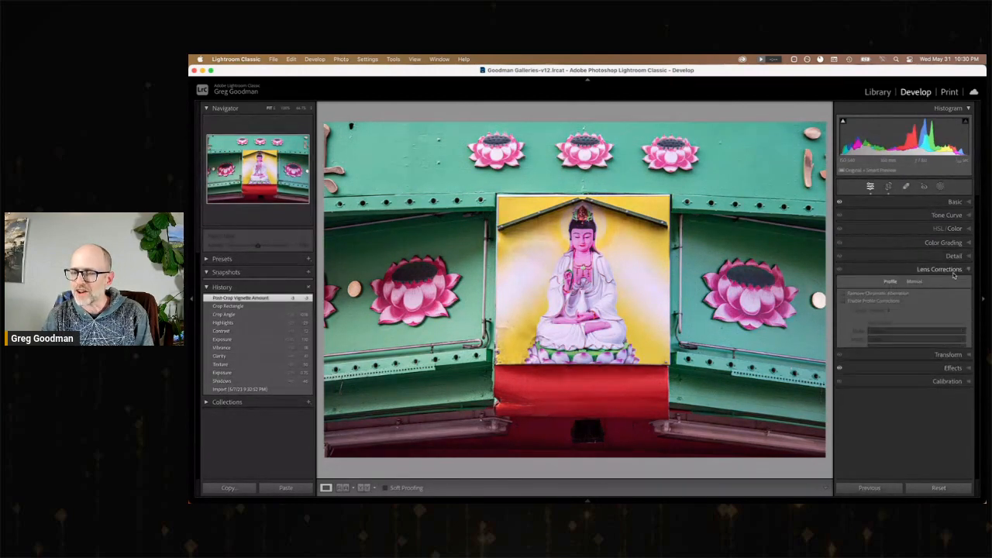
left_click(883, 295)
left_click(879, 303)
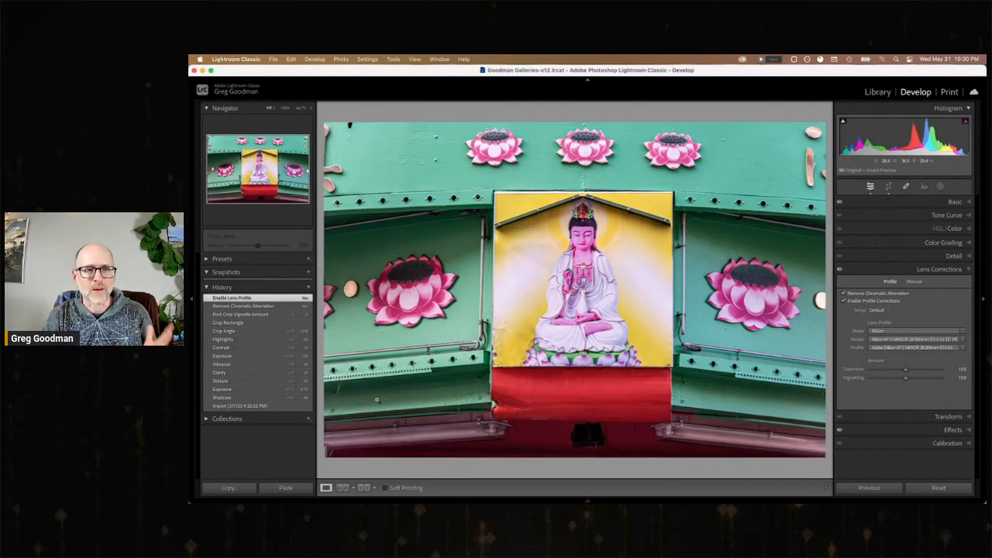
left_click(277, 406)
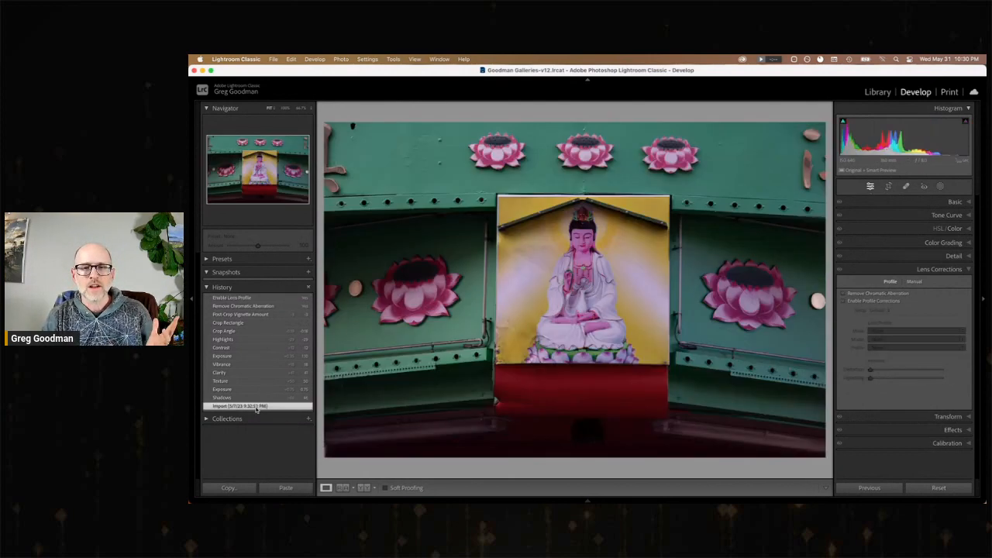
left_click(231, 298)
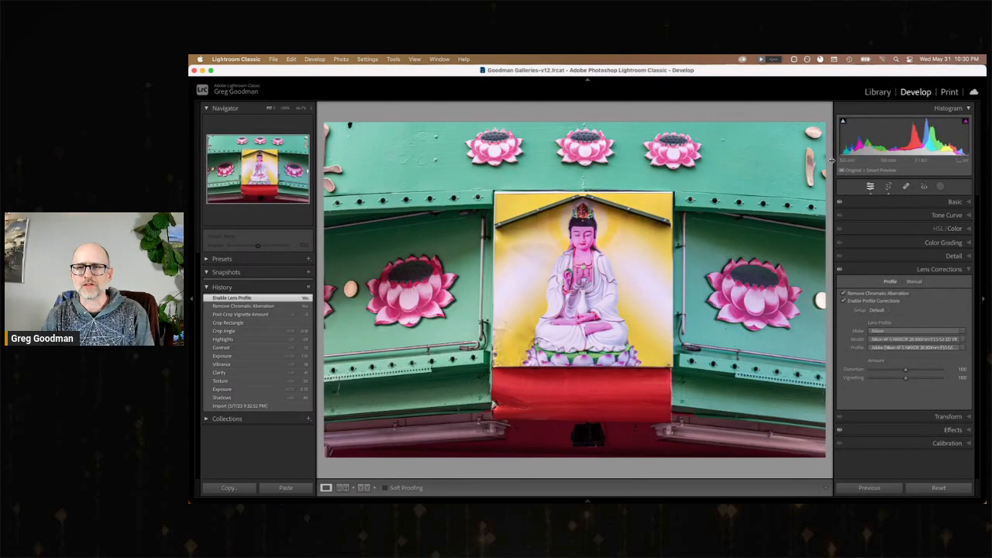
On the next photo, the tapering tower against blue sky, set Exposure to +0.50, Shadows to about +67 and Texture to about +43.
key("Right")
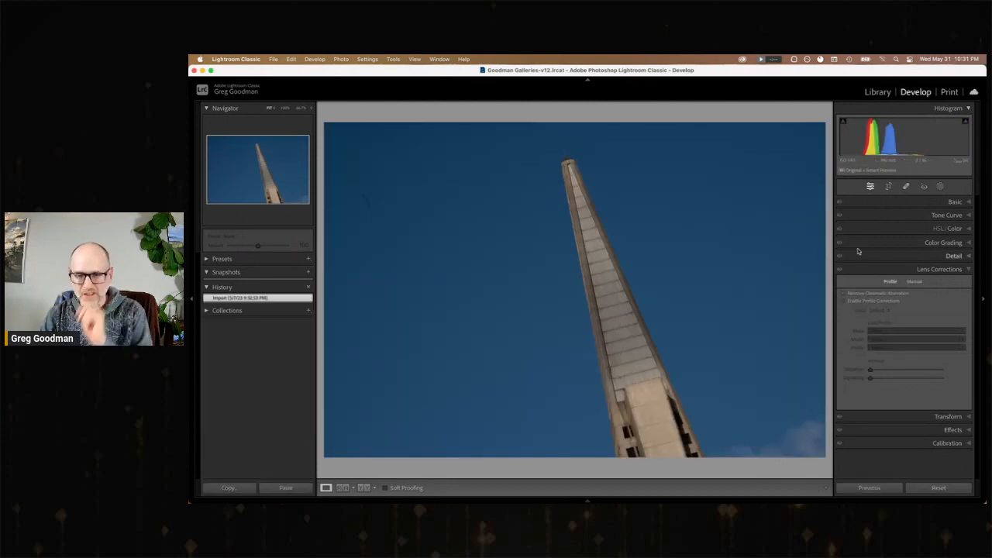
left_click(956, 204)
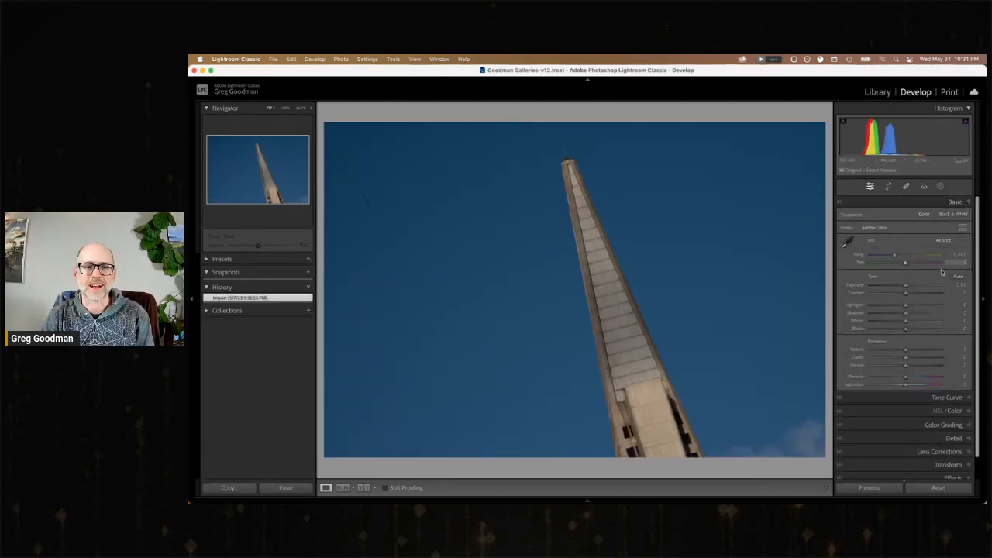
left_click_drag(907, 287, 930, 312)
left_click(921, 351)
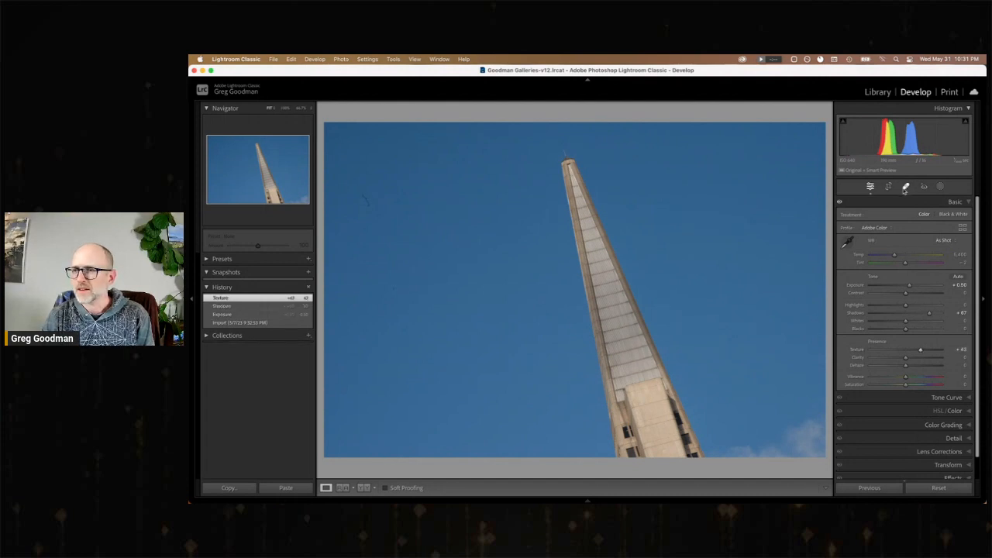
Heal the dark mark in the sky to the left of the tower, and set the photo's Contrast to about +9.
left_click(907, 187)
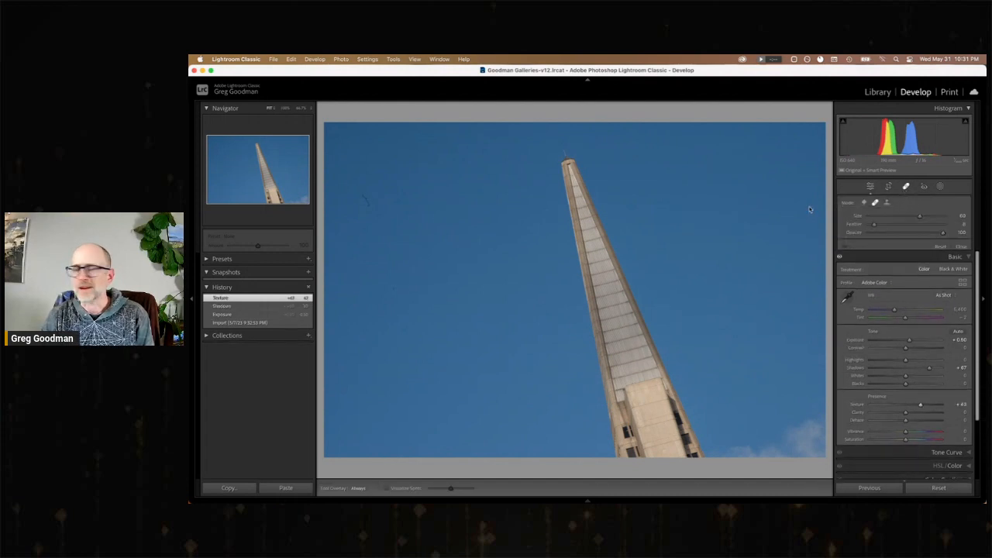
left_click(366, 200)
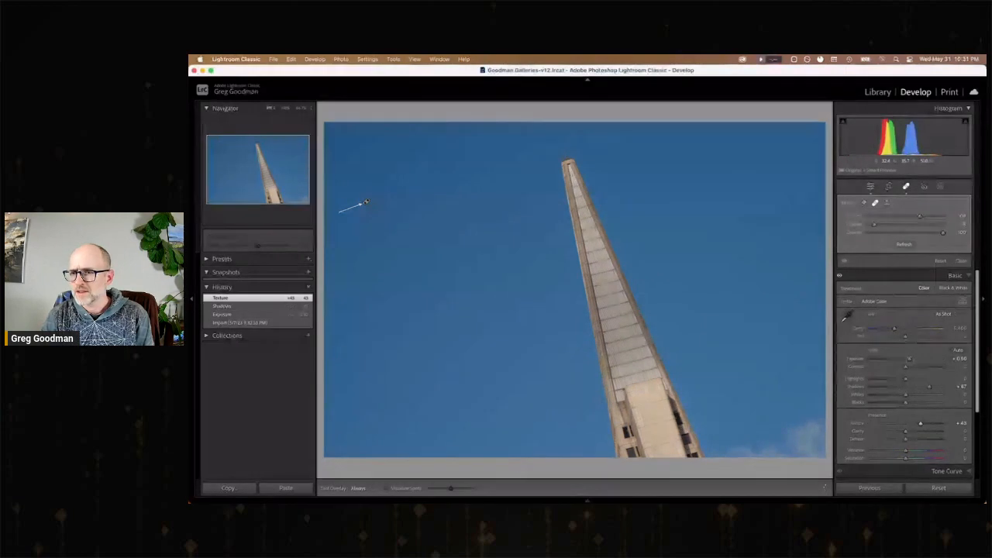
left_click_drag(906, 369, 910, 370)
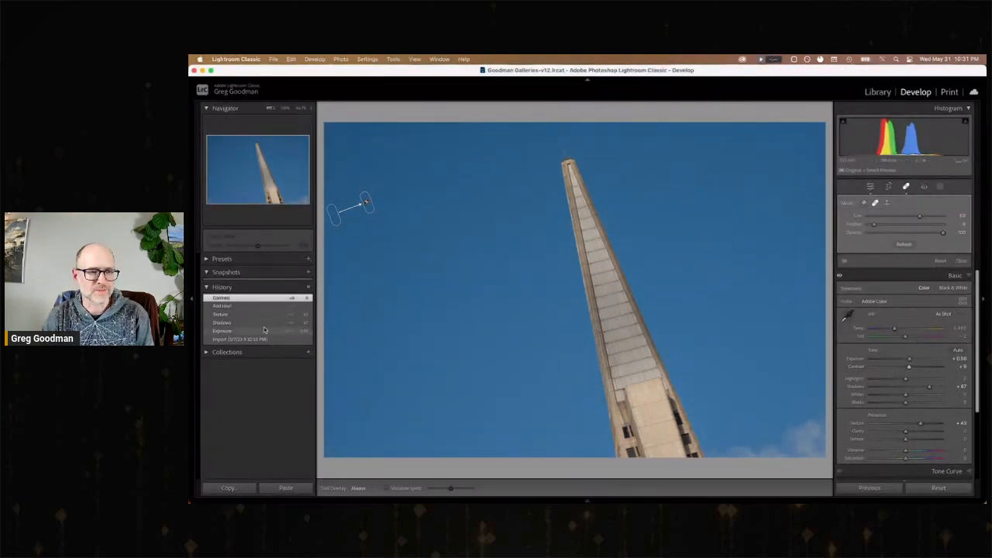
Compare the edited tower photo, and the already edited escalator photo after it, with their imported originals.
left_click(247, 340)
left_click(245, 298)
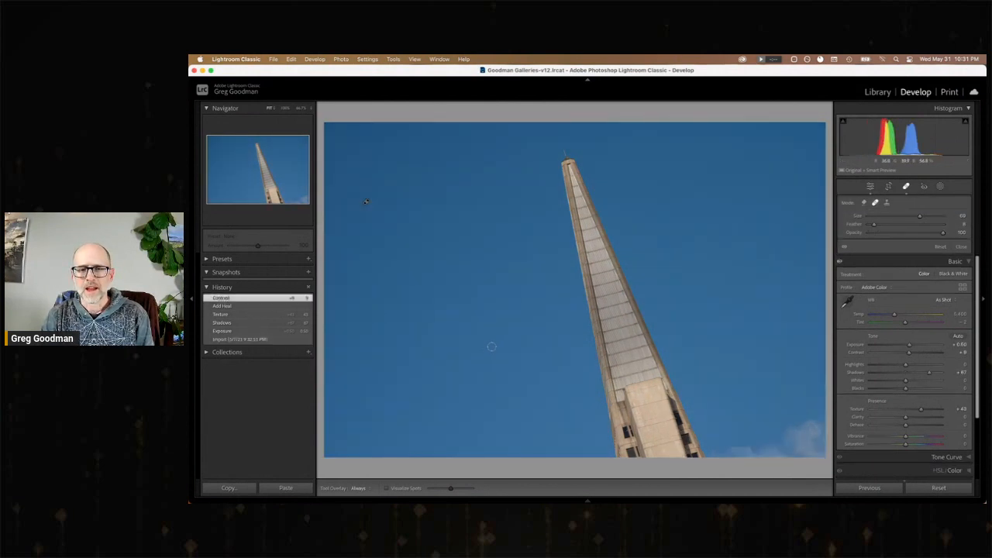
key("Right")
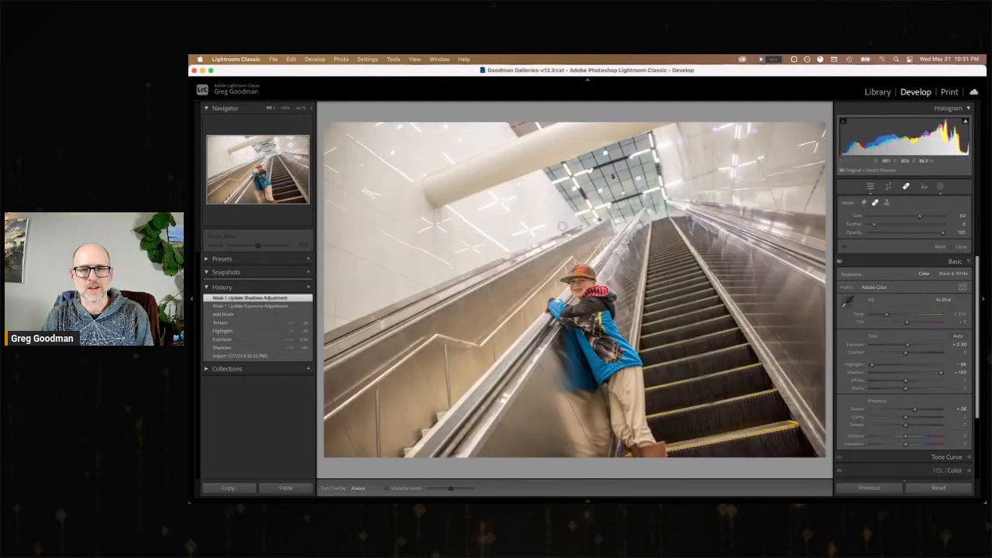
left_click(259, 357)
left_click(252, 299)
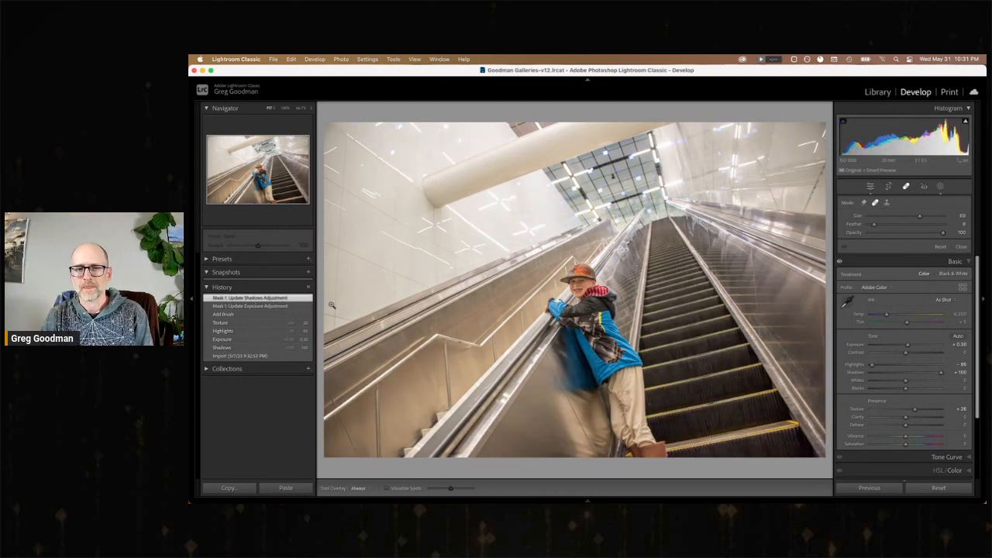
Advance past the statue column and cable car street photos to the dark photo of the Hello Yellow billboard and high-rise.
key("Right")
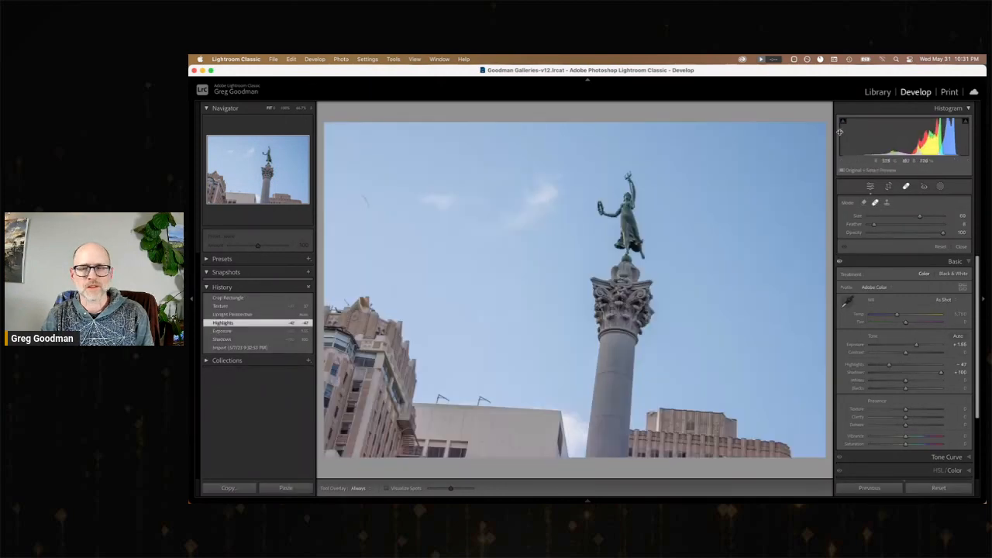
key("Right")
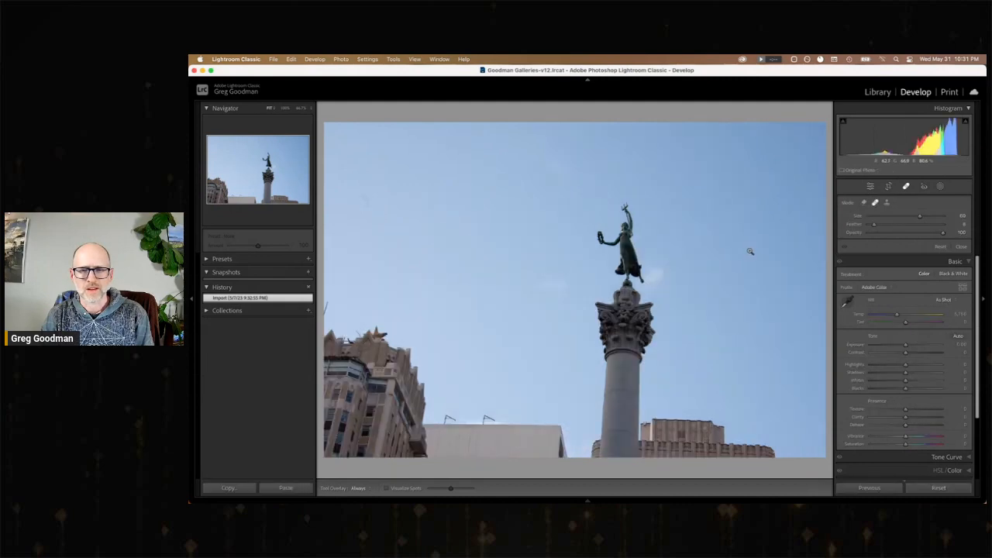
key("Right")
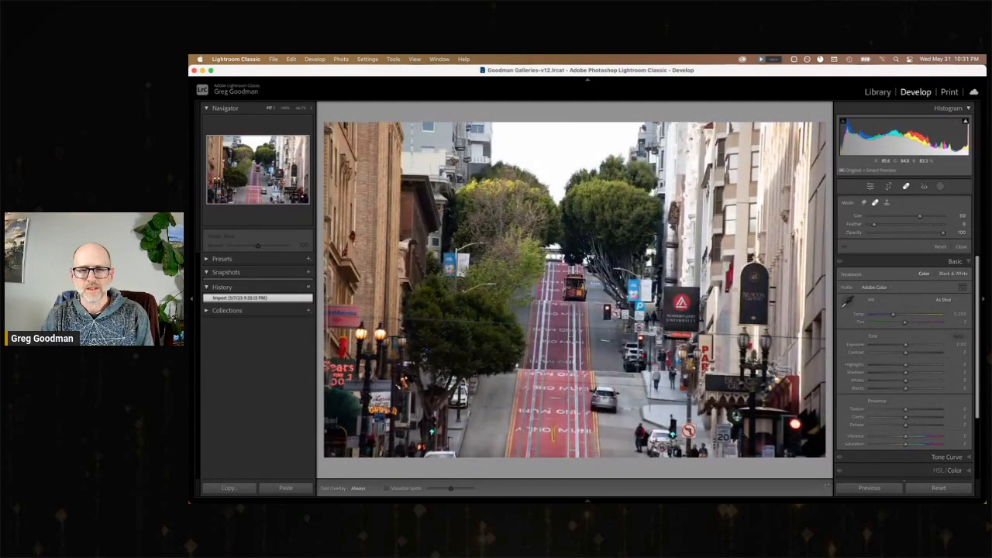
key("Right")
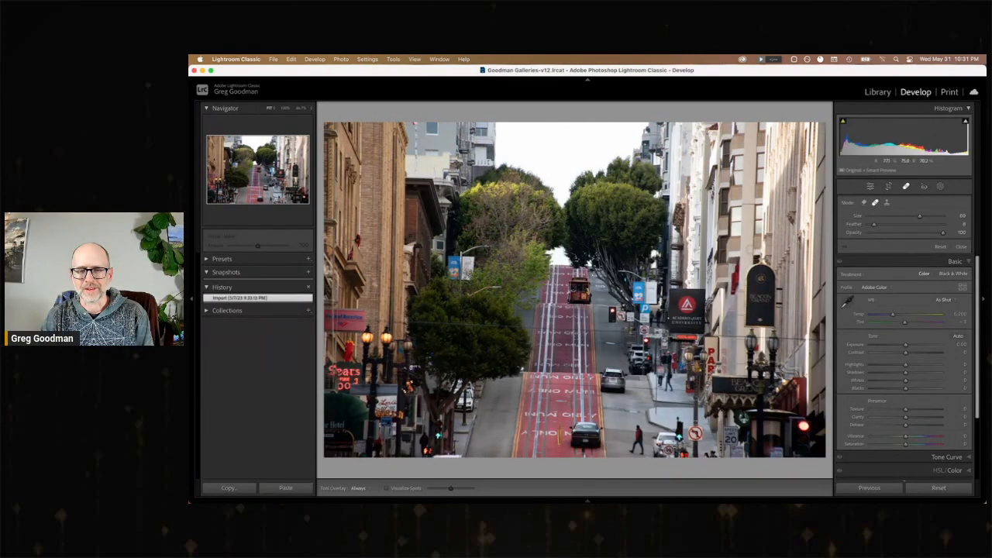
key("Right")
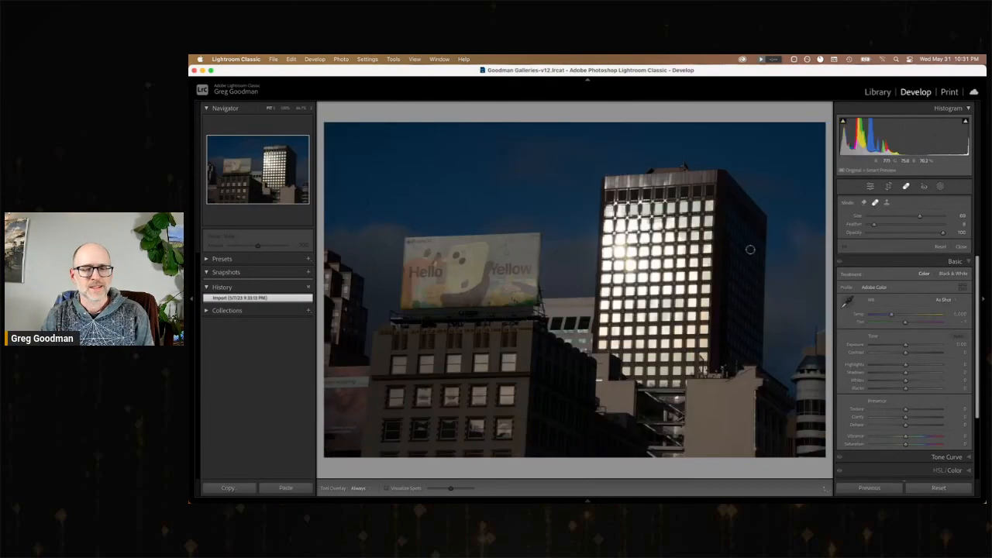
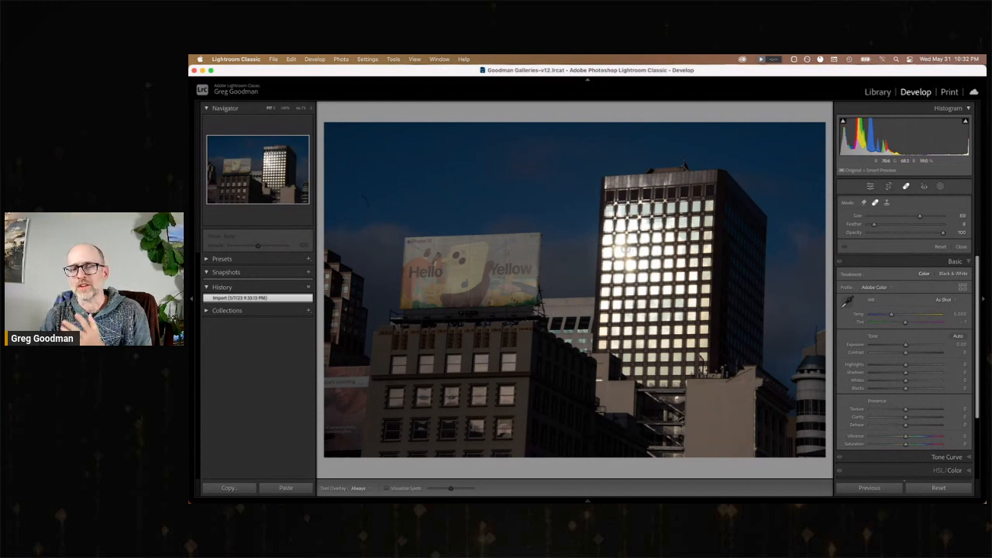
On the billboard photo, set Exposure to +0.55, Contrast to +18, Highlights to -72 and Shadows to +100, and heal the dark mark in the sky.
left_click(930, 375)
left_click_drag(930, 375, 909, 346)
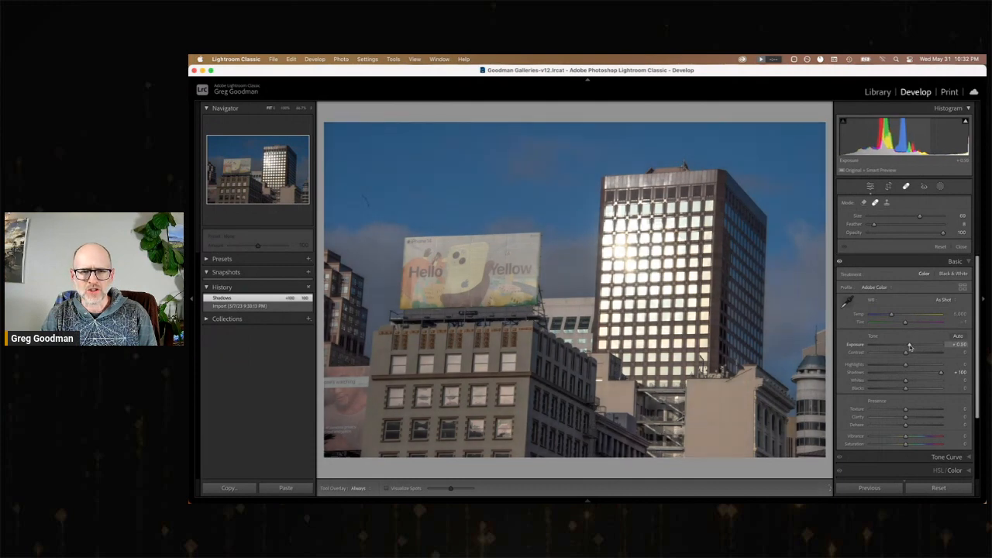
mouse_move(905, 365)
left_mouse_down()
mouse_move(852, 366)
mouse_move(912, 356)
left_mouse_up()
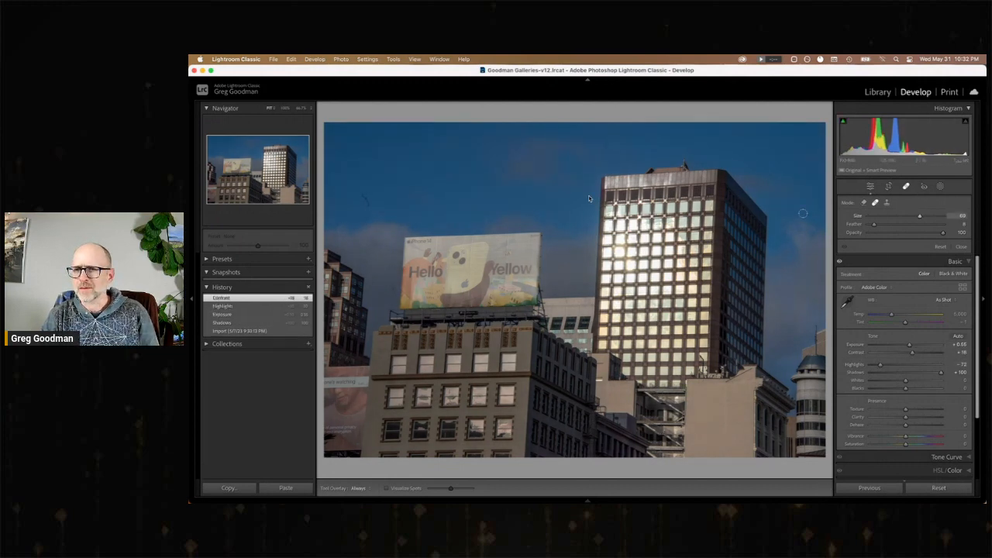
left_click(367, 205)
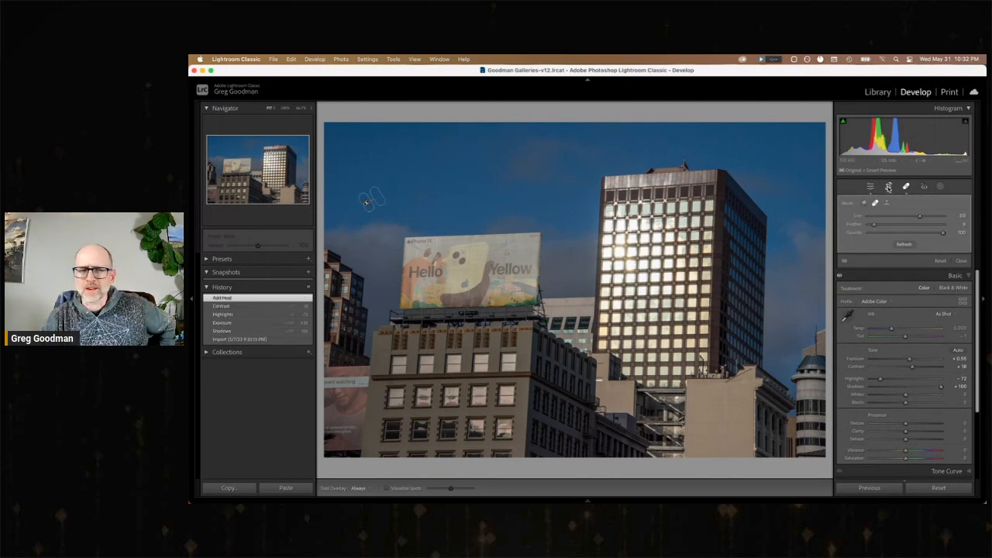
Straighten the billboard photo with a crop angle of about -3.07 and set its Texture to about +44.
key("r")
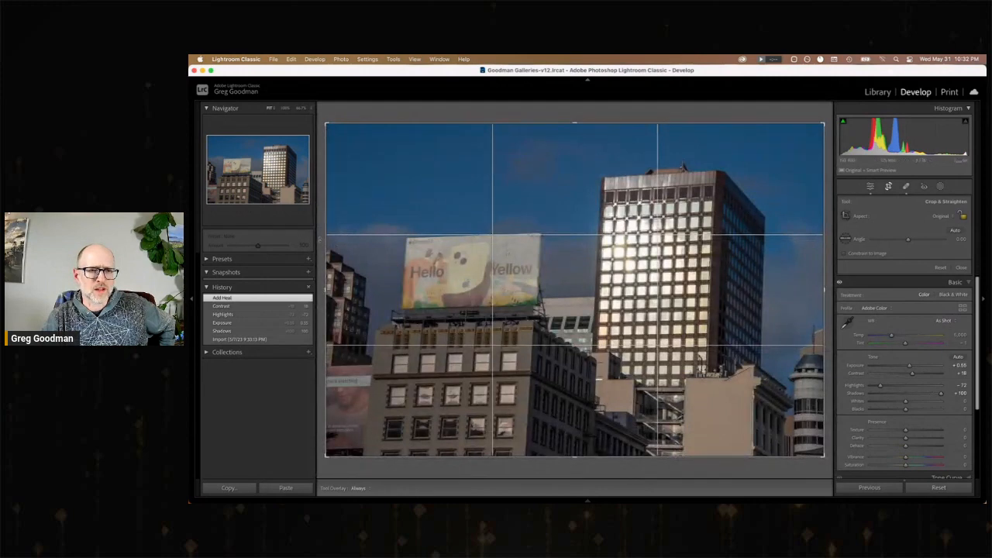
left_click_drag(908, 240, 906, 240)
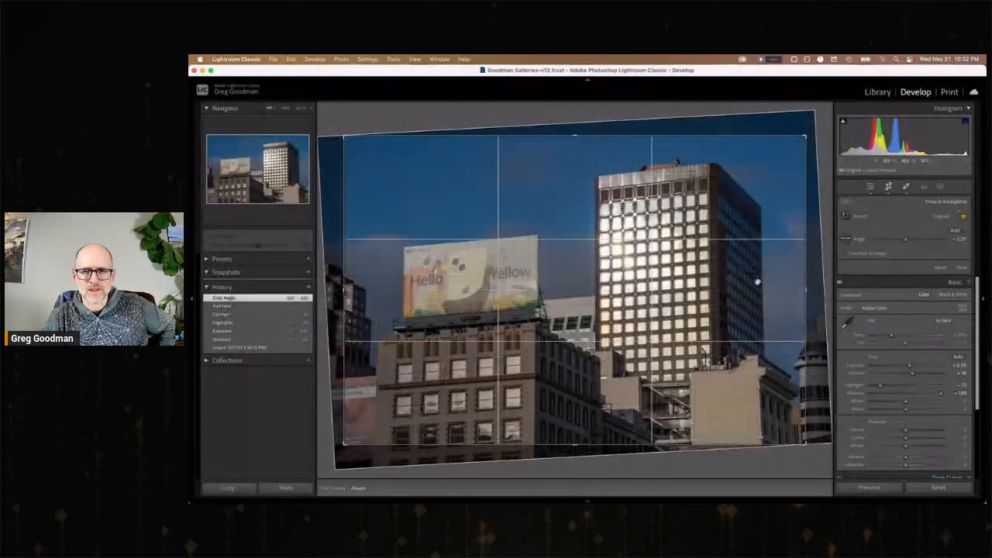
key("Return")
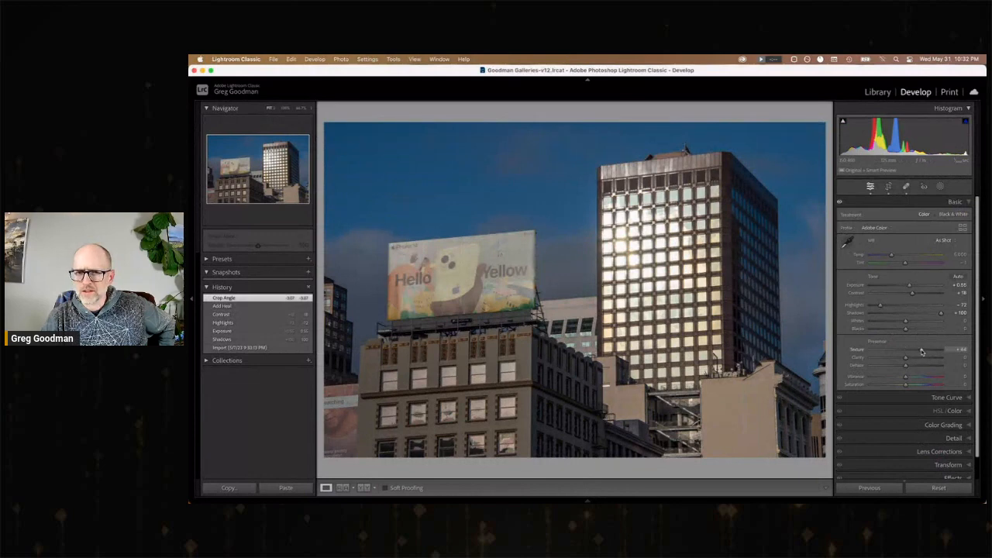
Compare the edited billboard photo with its imported original and return to the latest edit.
left_click(256, 356)
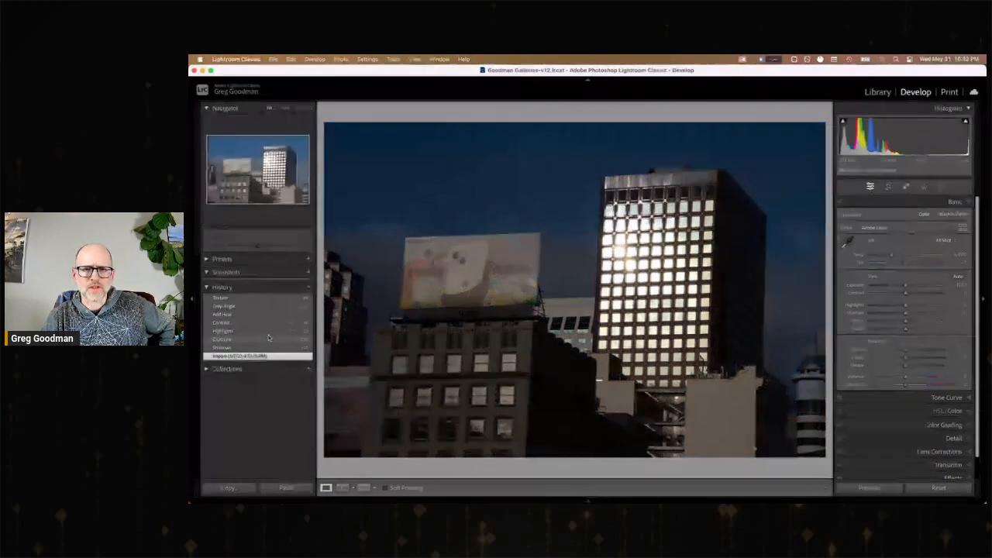
left_click(252, 299)
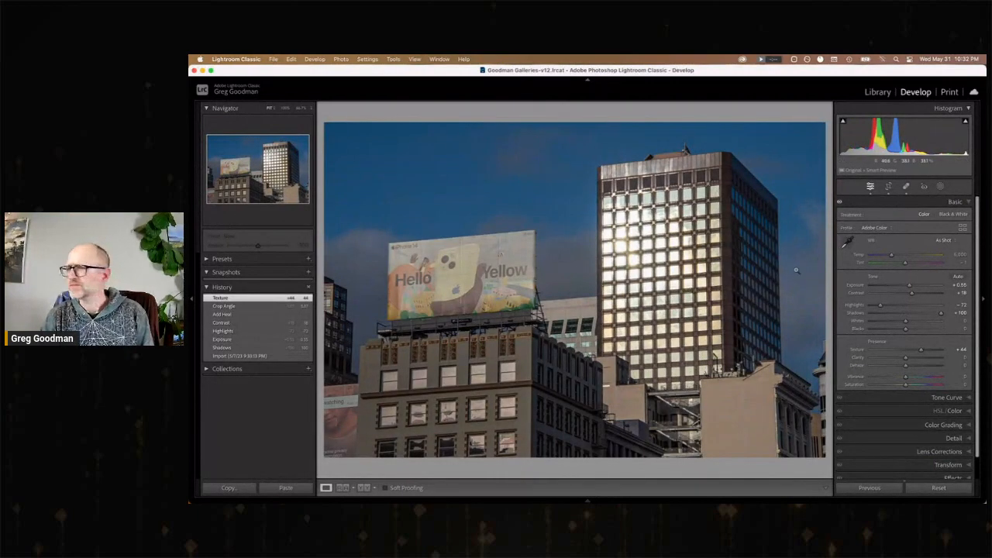
Create a brush mask covering the Hello Yellow billboard and the building beneath it.
left_click(939, 188)
left_click(875, 272)
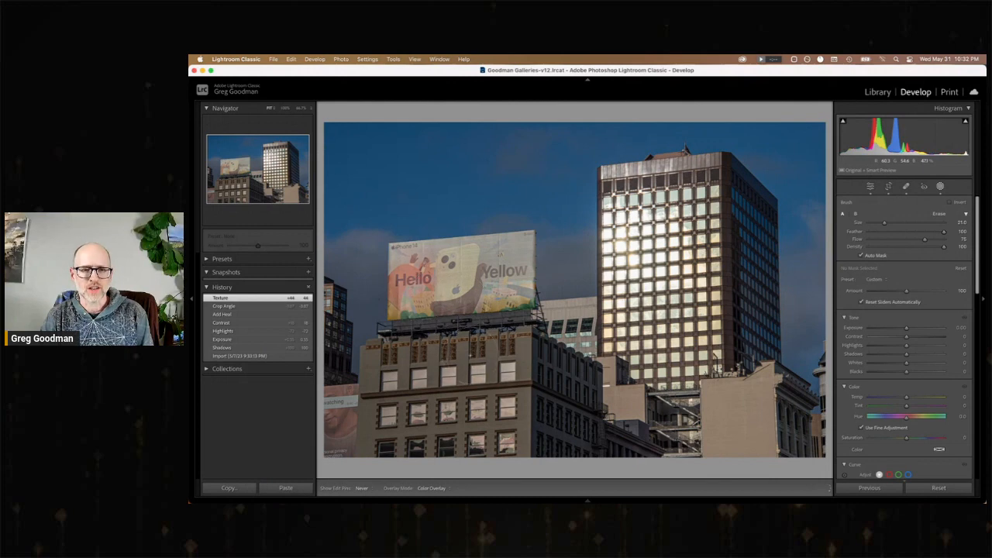
mouse_move(423, 281)
left_mouse_down()
mouse_move(465, 278)
mouse_move(459, 379)
mouse_move(446, 383)
mouse_move(469, 283)
mouse_move(435, 269)
left_mouse_up()
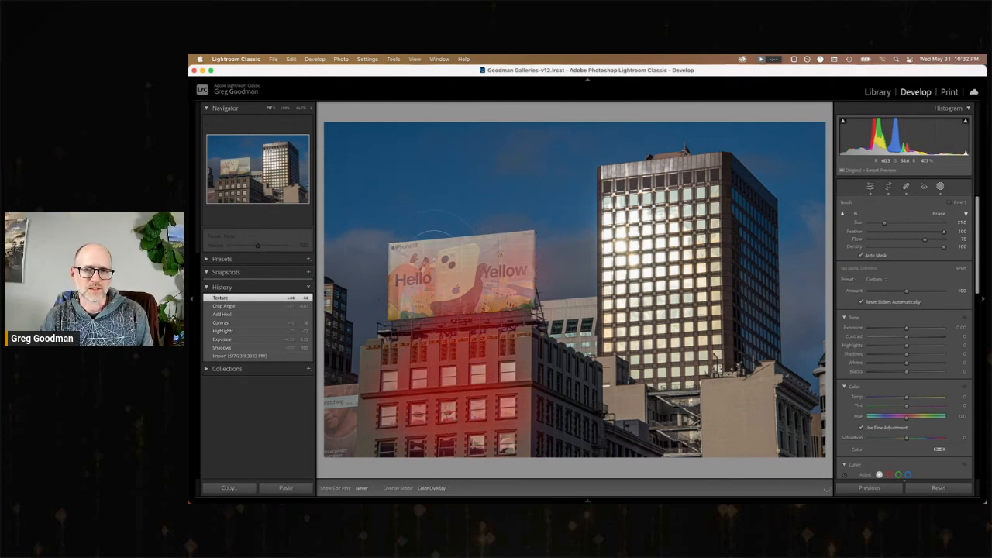
mouse_move(436, 232)
left_mouse_down()
mouse_move(391, 267)
mouse_move(401, 306)
mouse_move(454, 333)
mouse_move(535, 345)
mouse_move(517, 374)
mouse_move(529, 432)
left_mouse_up()
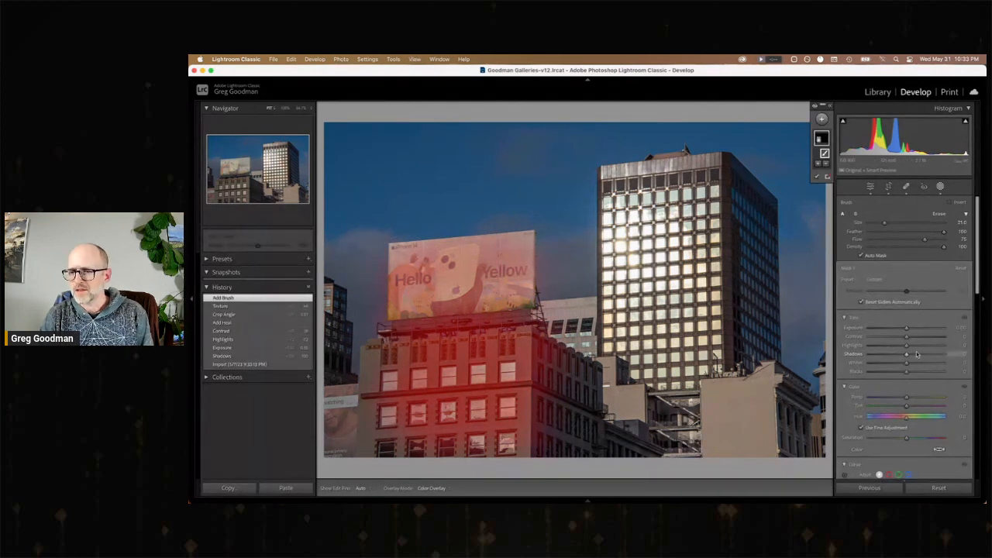
Set the brush mask's Shadows to about 65, Exposure to about 0.33, Contrast to about 45 and Temp to about 18.
mouse_move(917, 354)
left_mouse_down()
mouse_move(938, 357)
mouse_move(910, 331)
mouse_move(928, 341)
left_mouse_up()
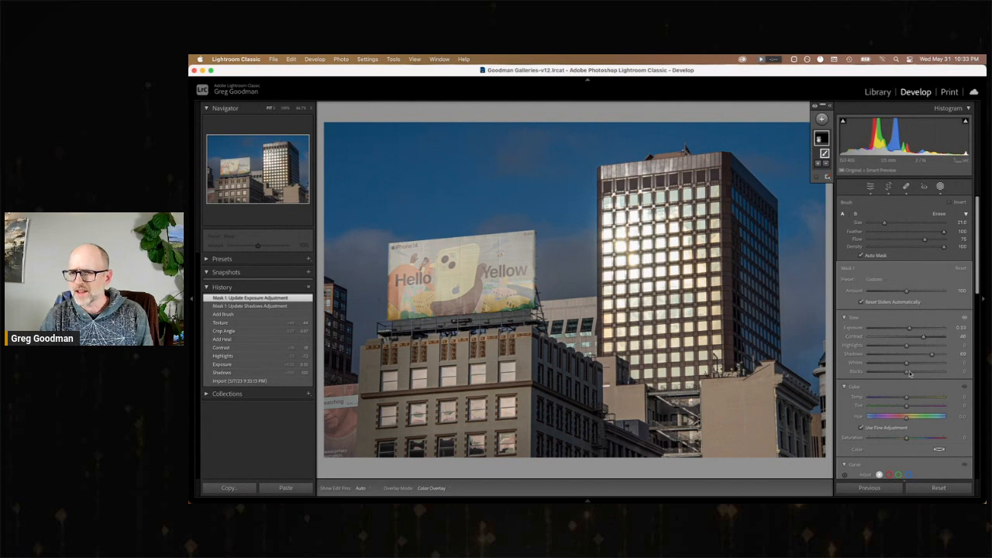
left_click_drag(907, 399, 912, 400)
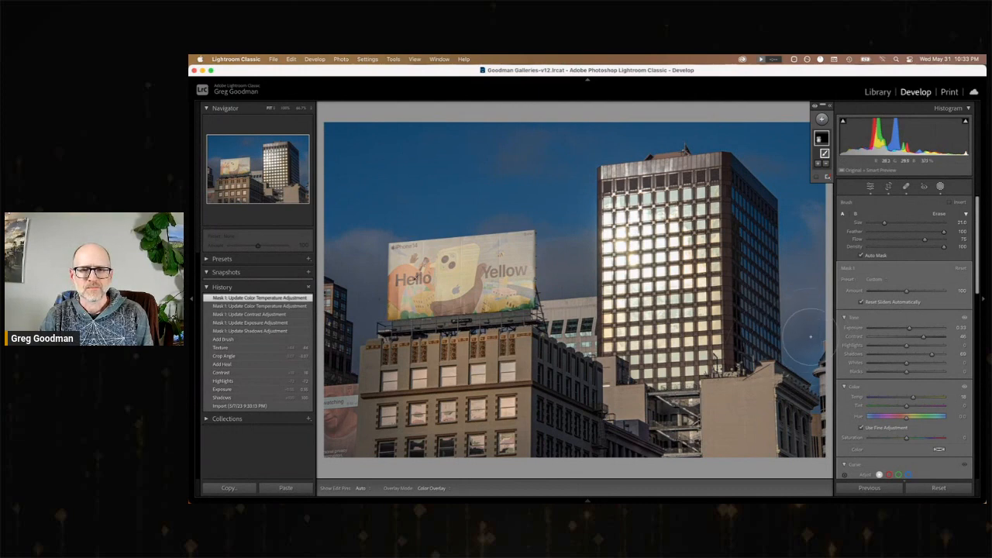
Compare the masked photo with its state before the brush mask and return to the latest edit.
left_click(254, 347)
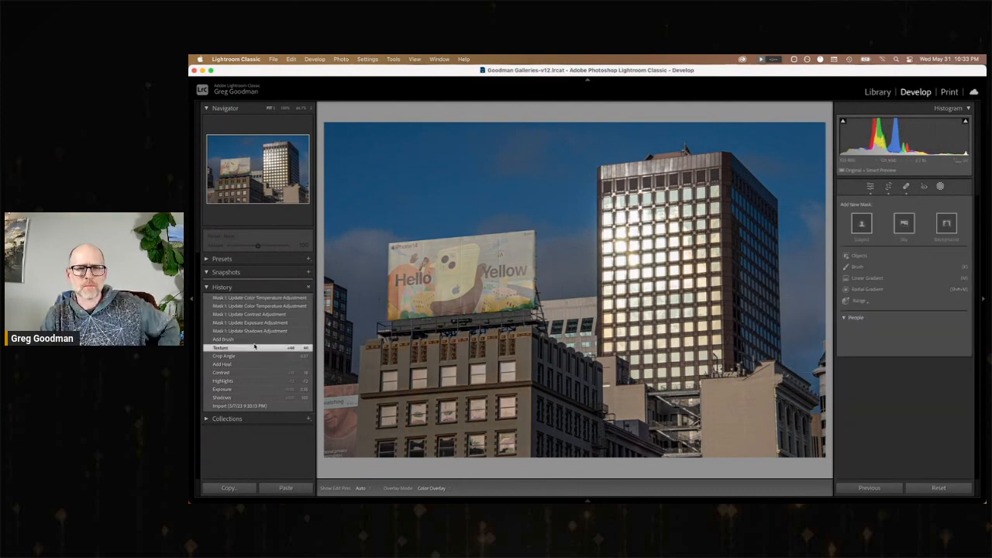
left_click(259, 299)
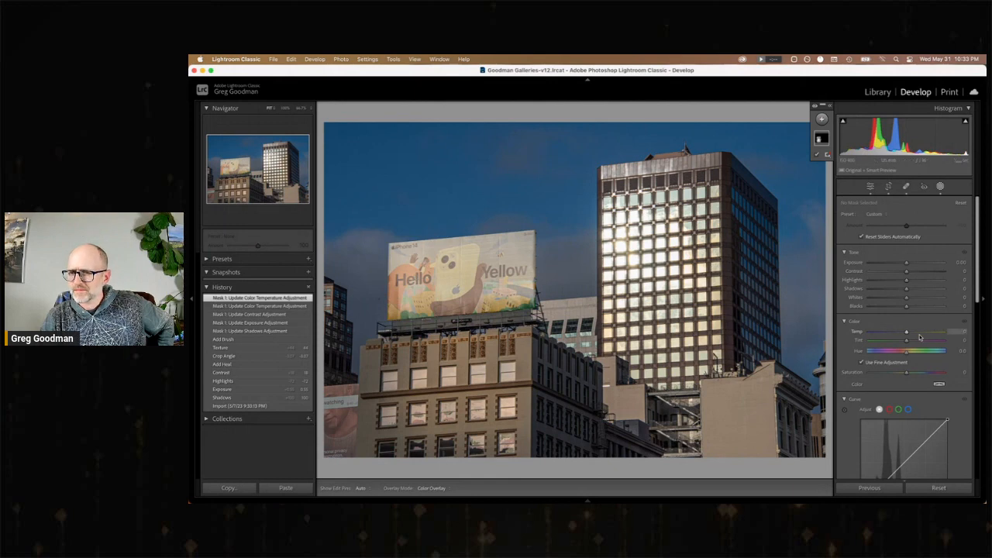
Reselect the brush mask, lower its Shadows to about 5 and set its Temp to about 11.
left_click(824, 137)
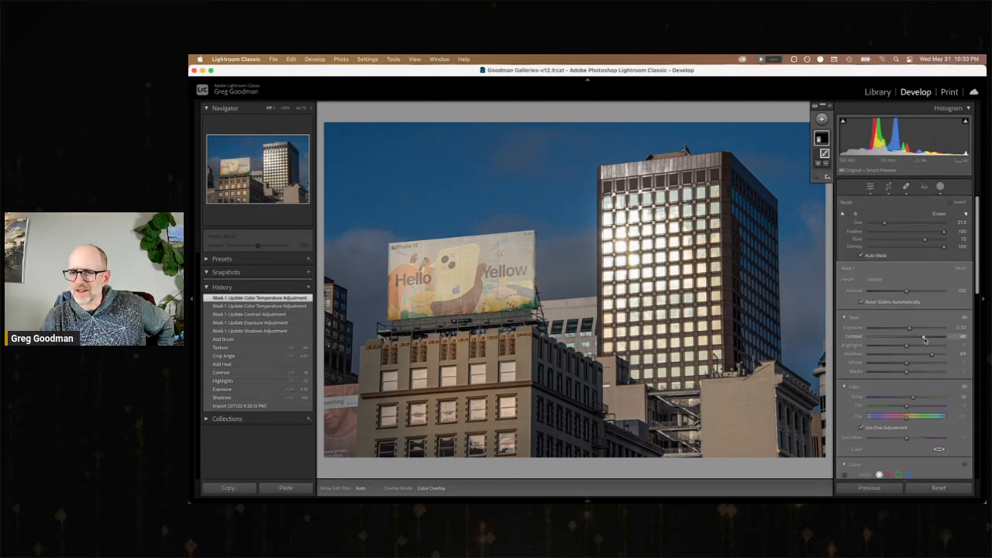
left_click_drag(932, 355, 908, 358)
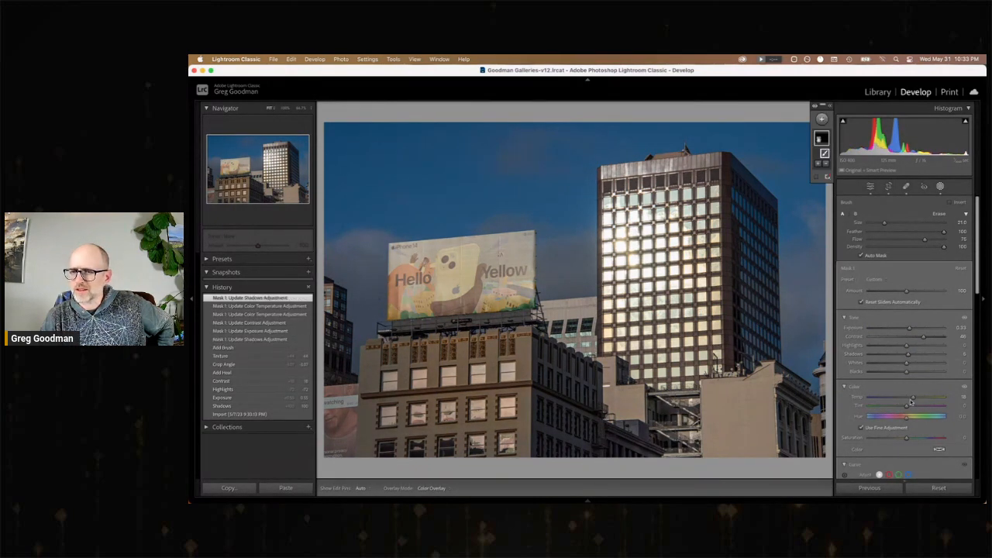
left_click_drag(913, 398, 910, 398)
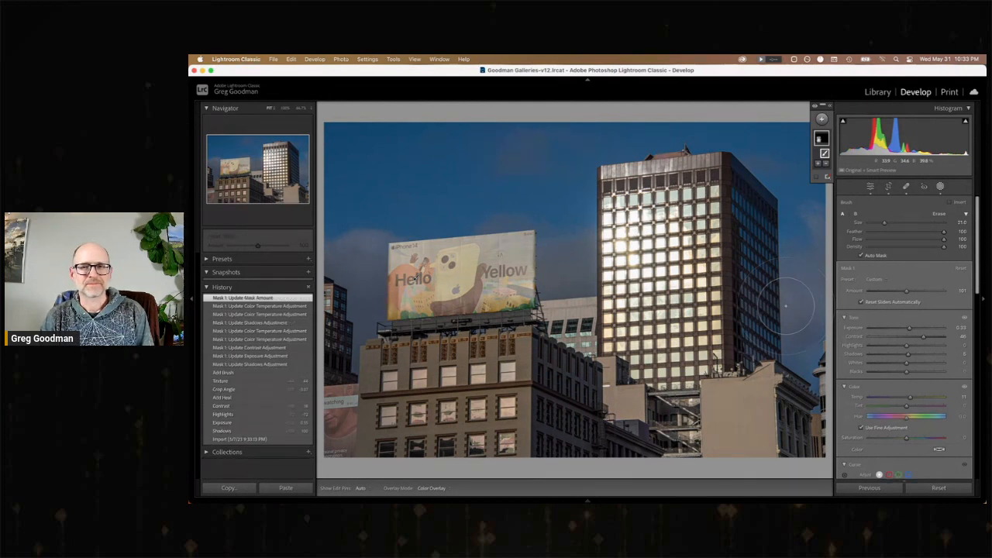
Return to the photo grid, view the building facade with lit windows, and open the following stepped tower photo for developing.
left_click(889, 92)
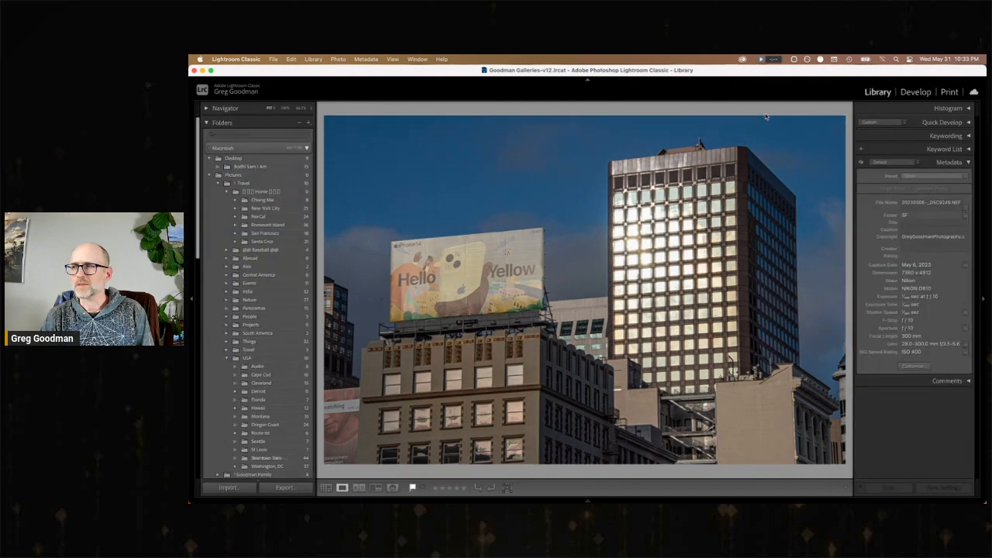
key("g")
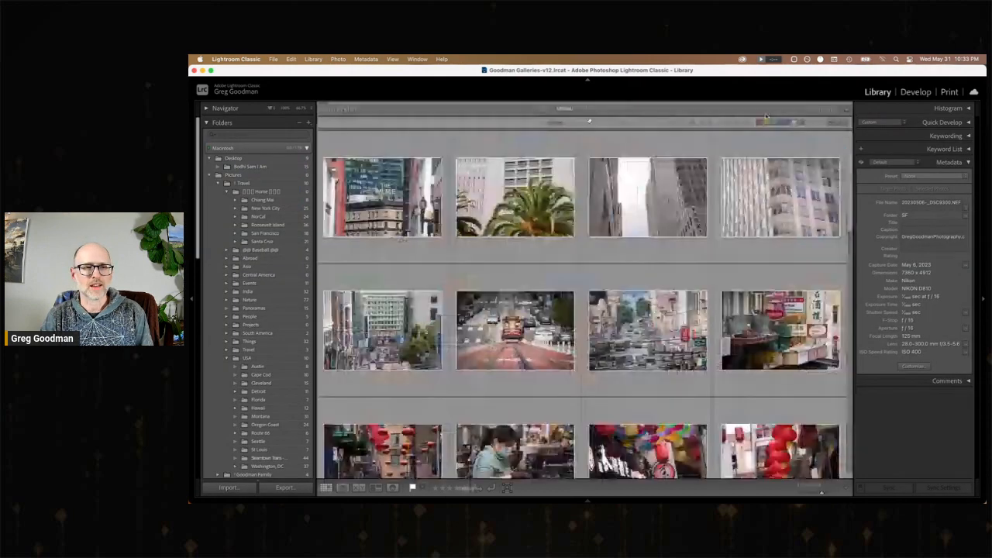
scroll(674, 292, "down", 5)
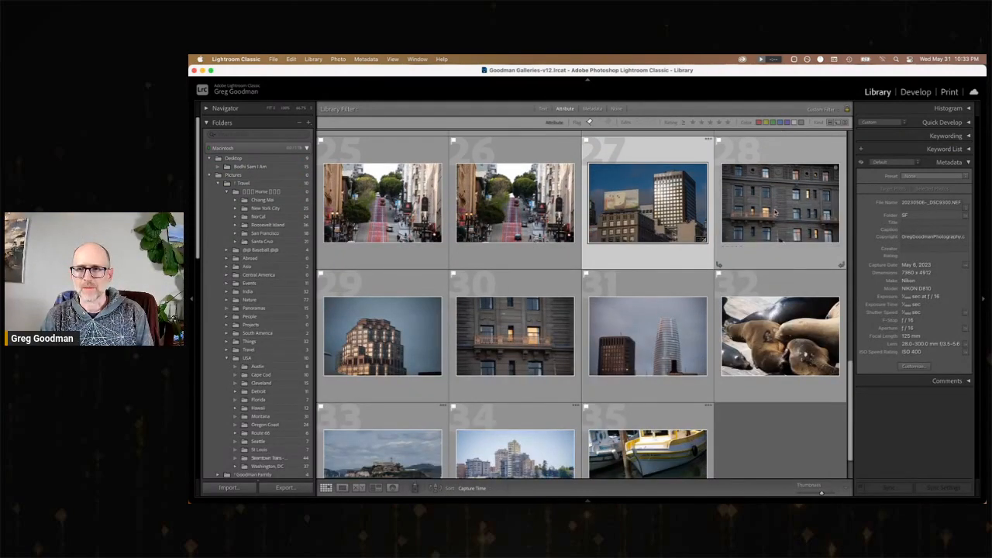
left_click(775, 212)
double_click(775, 212)
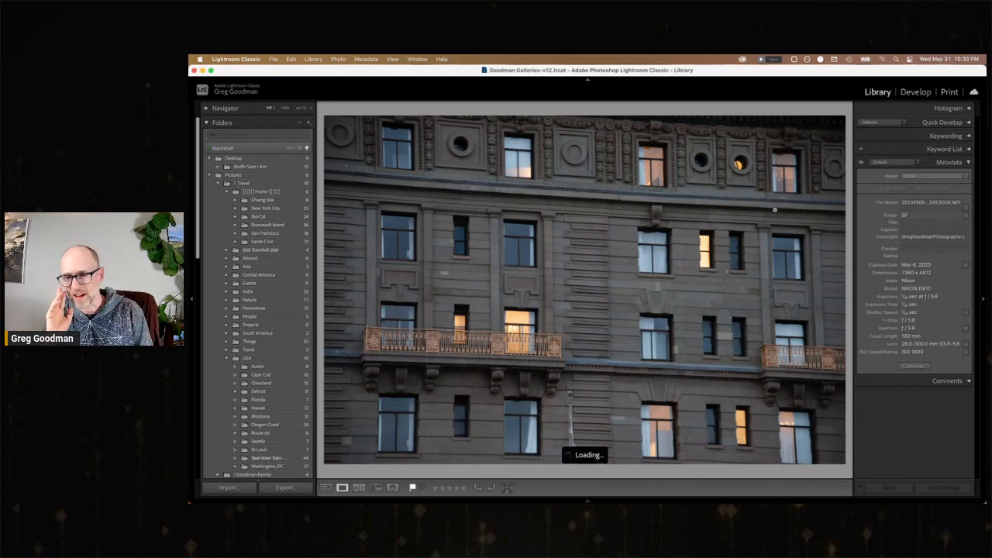
key("Right")
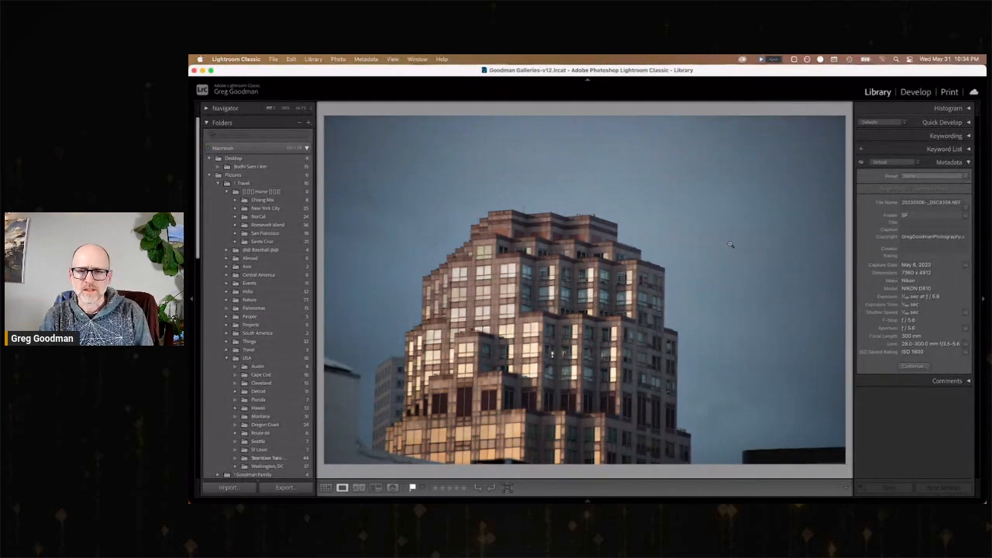
left_click(915, 93)
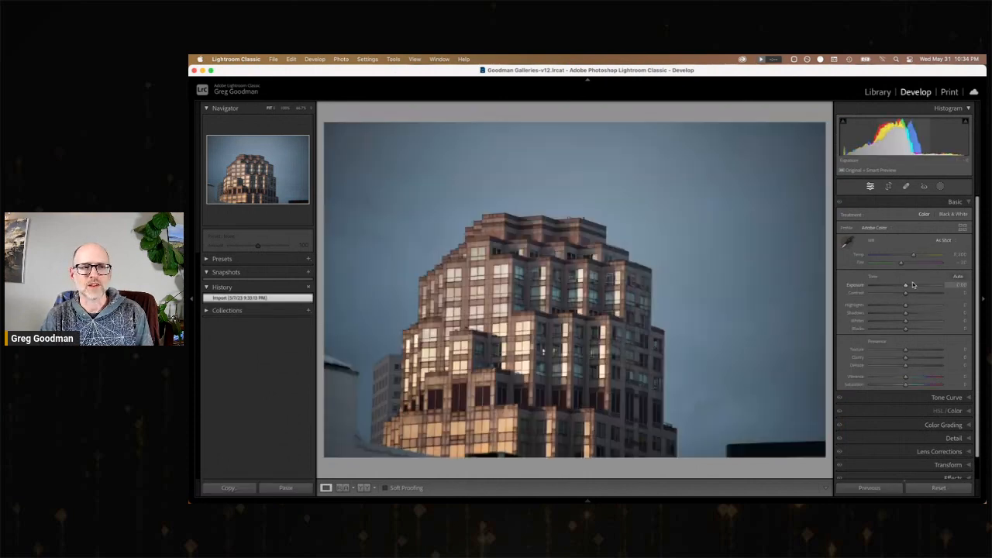
Set the stepped tower photo's Exposure to +2.70 and its tone curve to Highlights +14, Lights about -35 and Darks -100.
left_click_drag(905, 286, 925, 285)
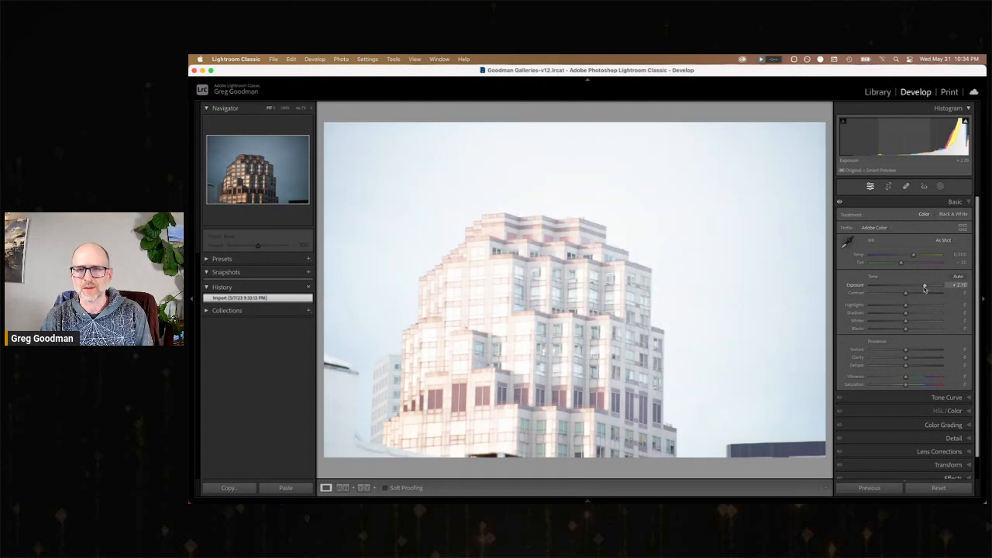
scroll(955, 387, "down", 1)
left_click(947, 395)
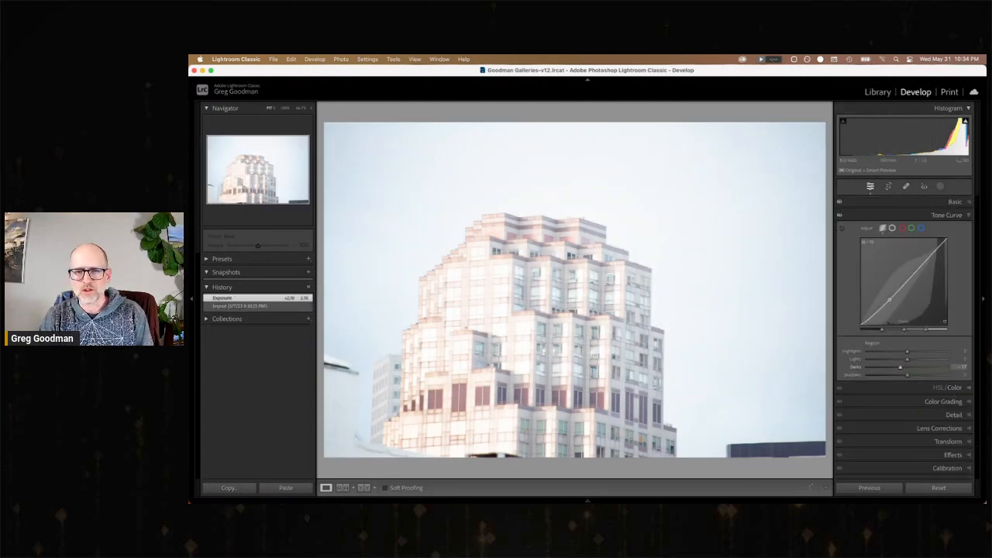
left_click_drag(889, 302, 890, 303)
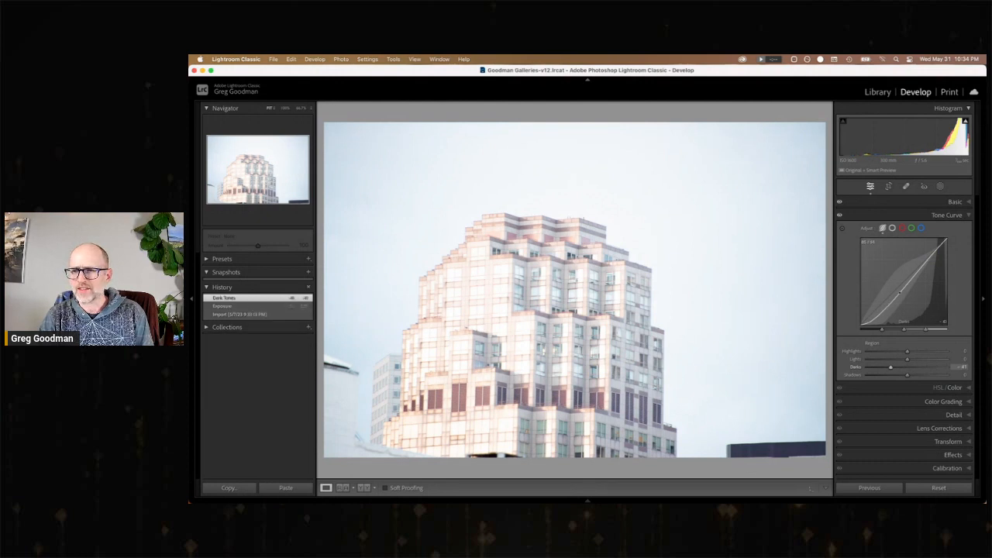
left_click_drag(917, 271, 898, 312)
left_click_drag(935, 257, 936, 257)
Set the tower photo's basic Shadows to +37, Contrast to about +38, Highlights to -100 and Texture to about +60.
left_click(949, 200)
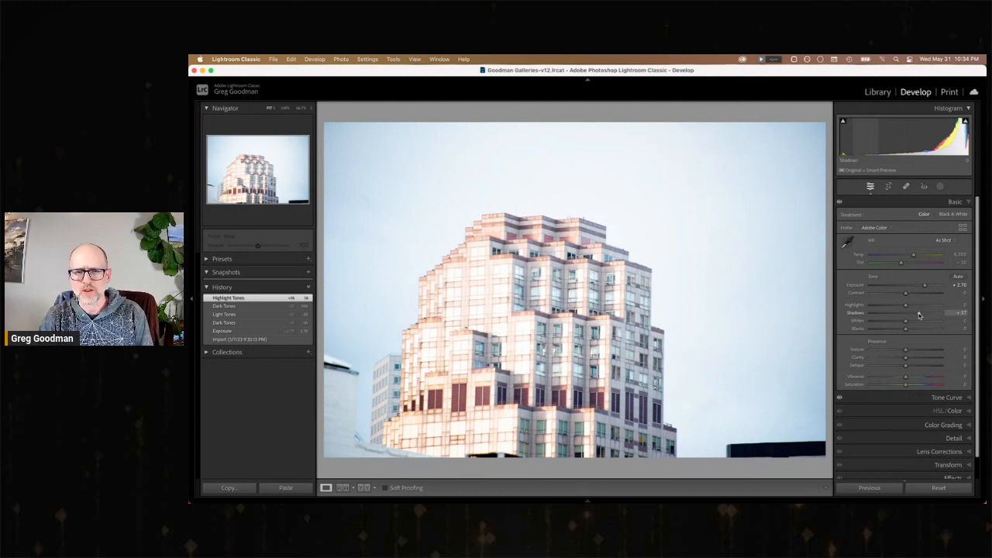
left_click_drag(906, 294, 861, 307)
left_click_drag(906, 349, 924, 359)
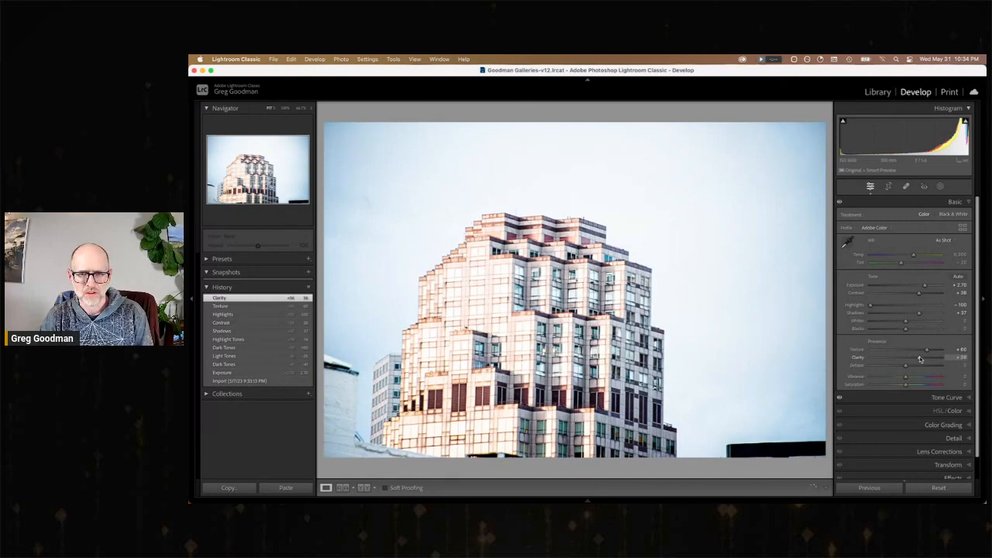
Set the photo's Clarity to about +42, Vibrance to about +55 and Temp to about 9,245, and recheck the tone curve's Darks.
left_click_drag(921, 359, 925, 382)
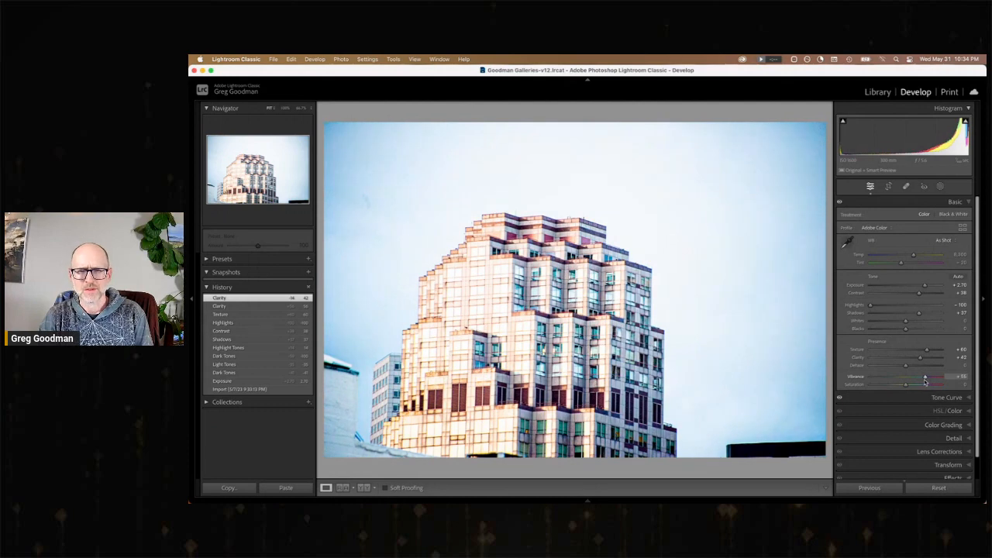
left_click_drag(914, 257, 918, 258)
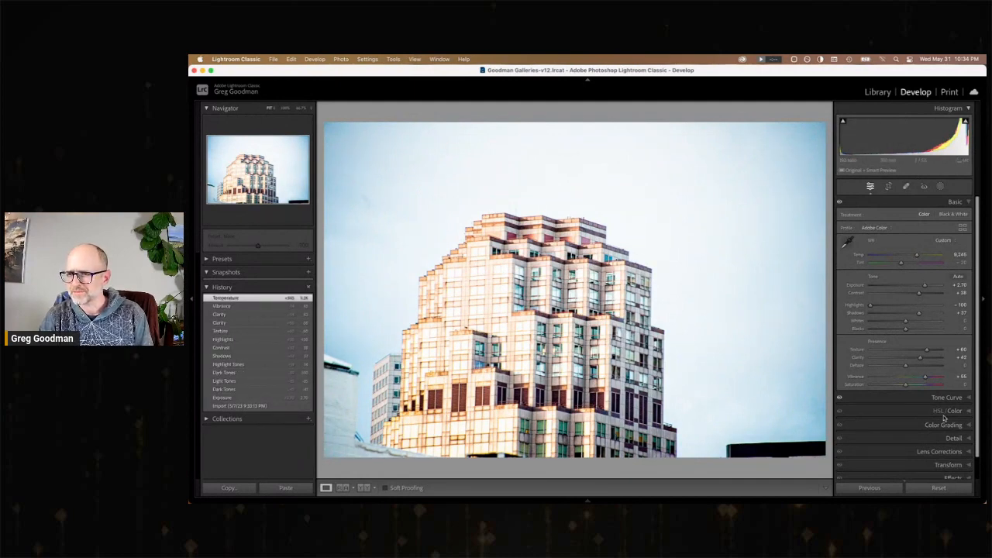
left_click(950, 399)
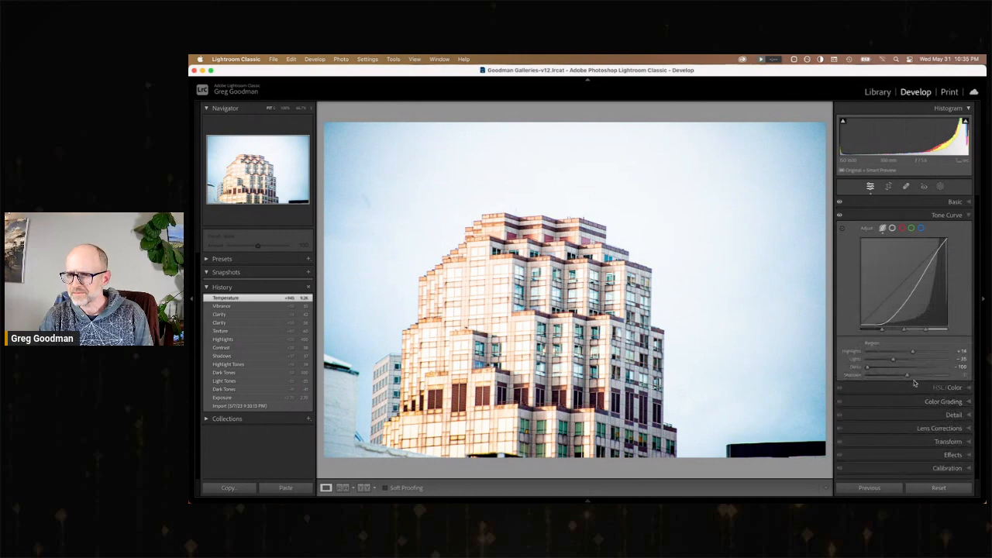
left_click_drag(867, 368, 836, 369)
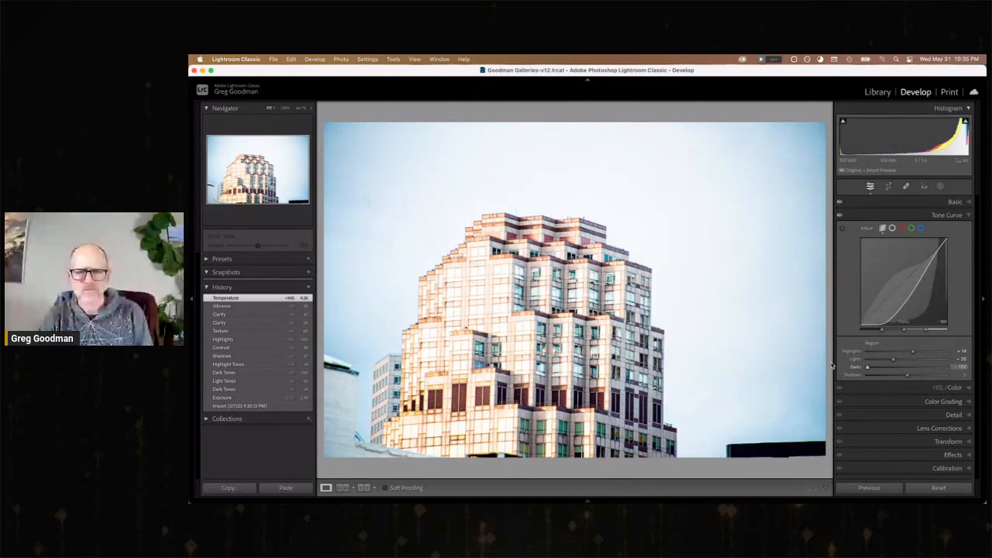
Heal the mark in the pale sky to the left of the stepped tower.
left_click(907, 186)
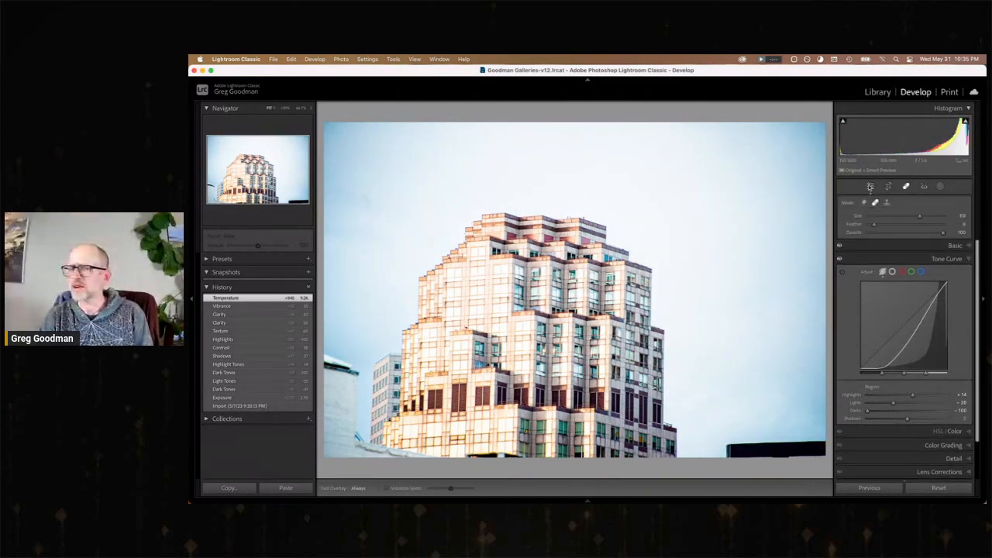
left_click(367, 200)
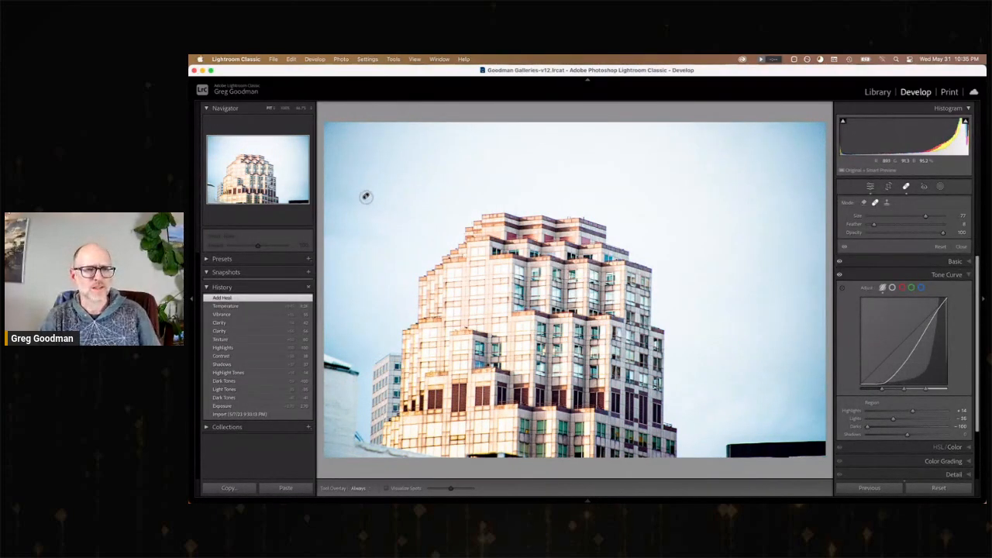
Heal a second mark in the sky beside the stepped tower, and compare the edited photo with its imported state.
left_click(373, 214)
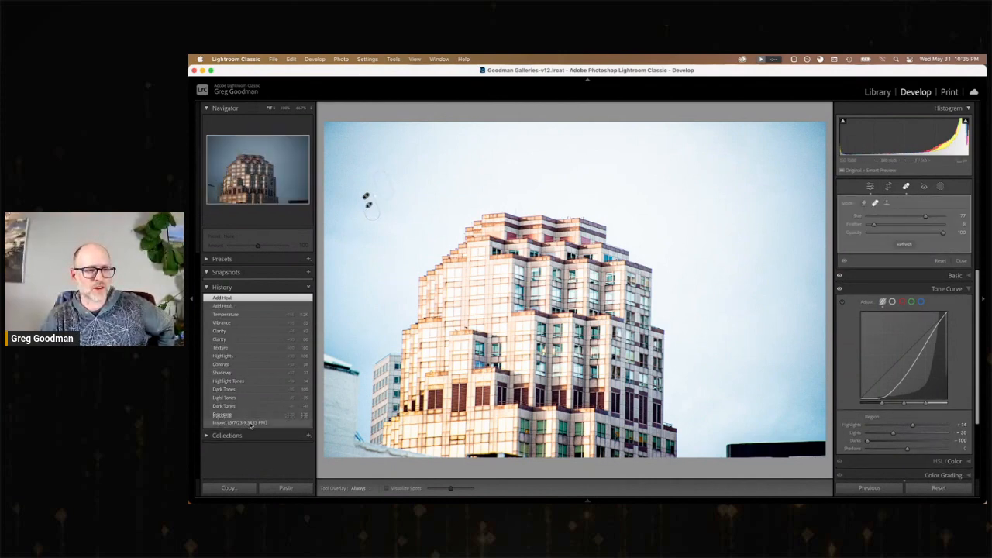
left_click(248, 422)
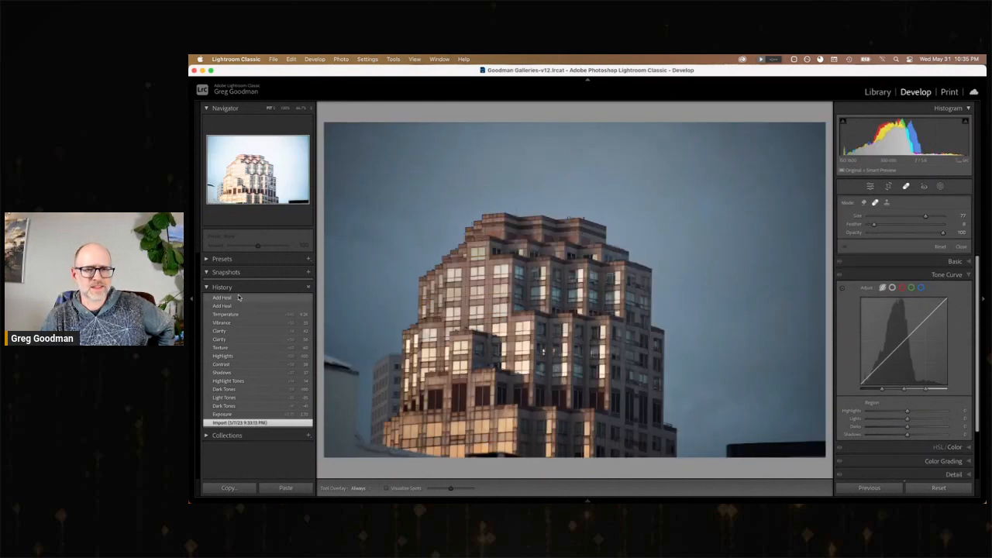
left_click(239, 297)
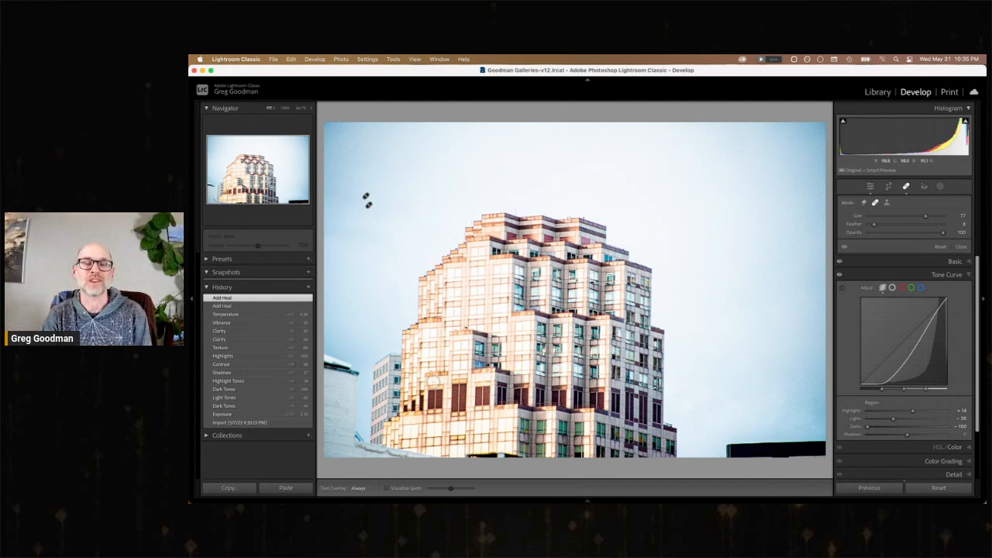
Open the balcony facade photo and set Exposure to +0.75, Shadows to about +60, Highlights to -100 and Texture to about +43.
key("Right")
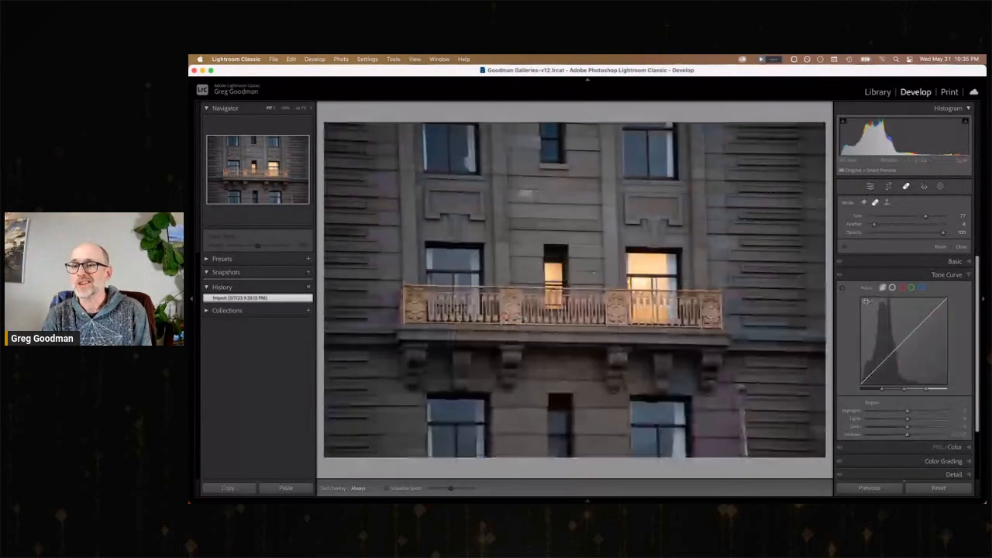
left_click(869, 186)
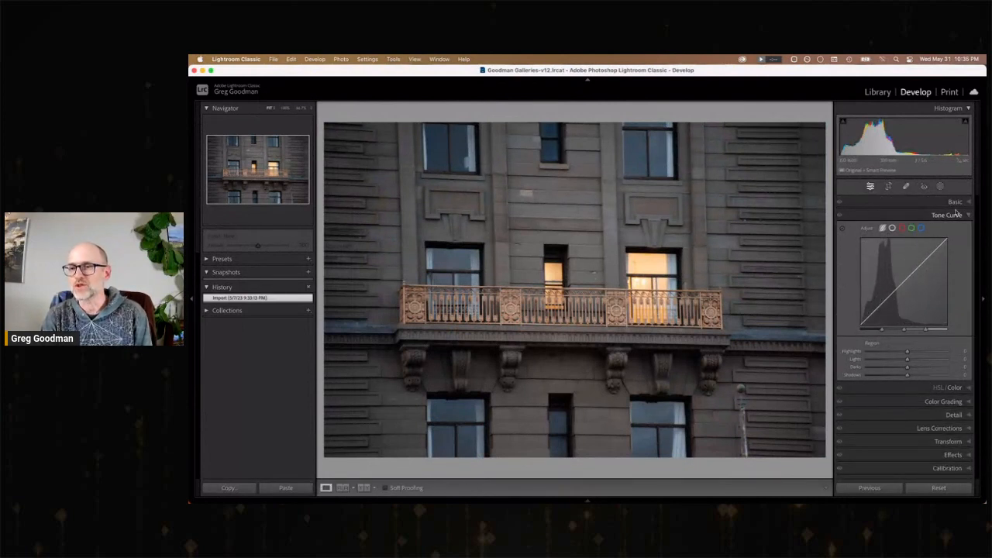
left_click(955, 202)
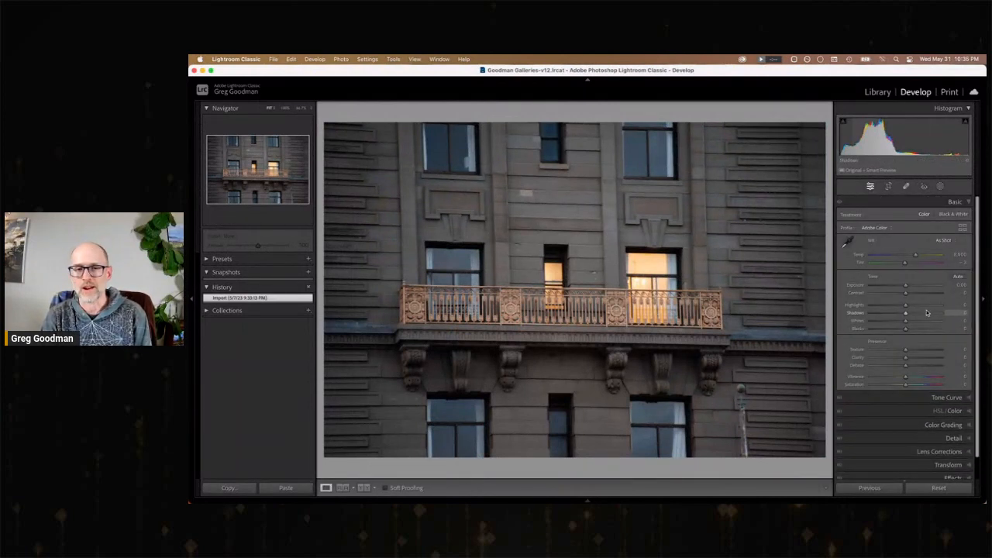
left_click_drag(905, 286, 860, 306)
left_click_drag(905, 350, 921, 353)
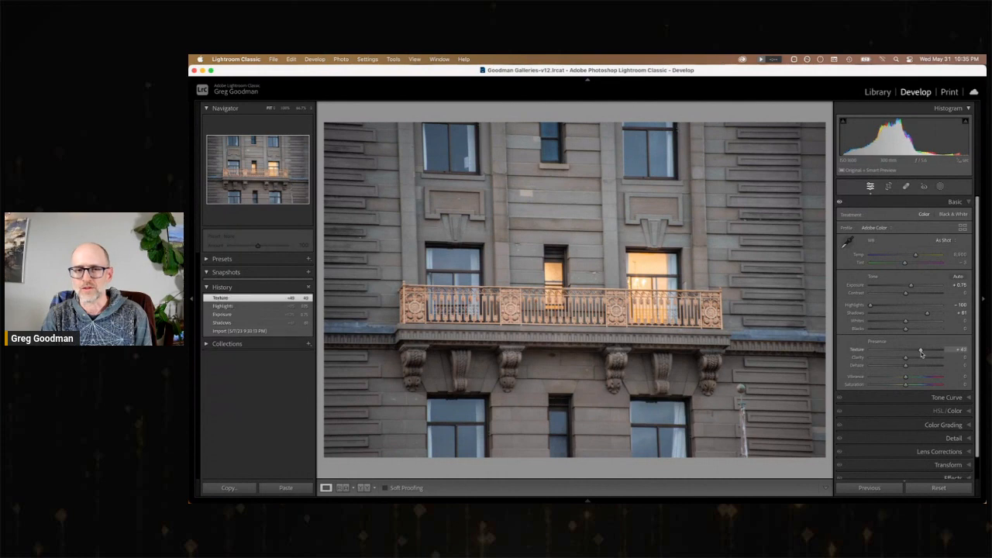
Set the balcony photo's Clarity to about +36, Vibrance to +17 and Contrast to about +9, and compare it with its imported state.
left_click(918, 357)
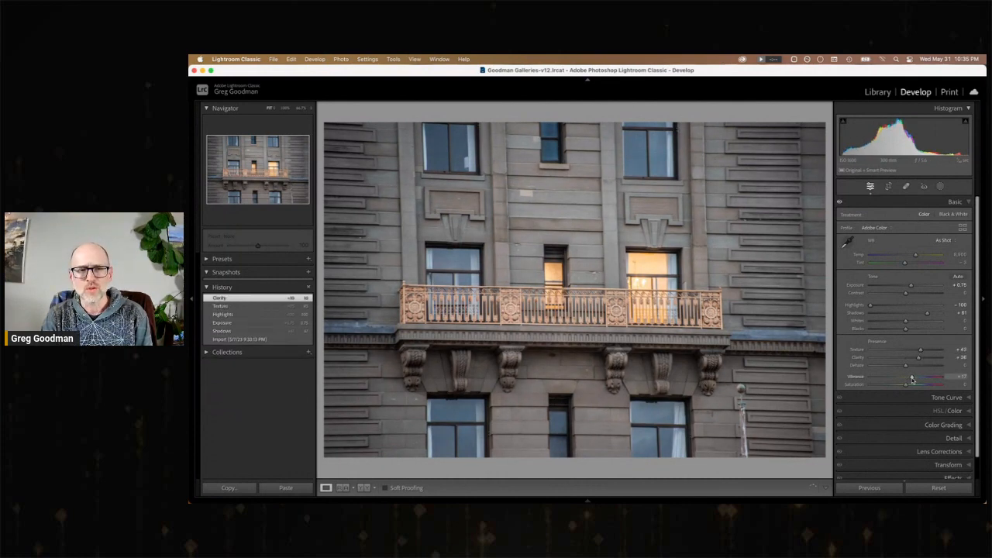
left_click_drag(912, 379, 912, 378)
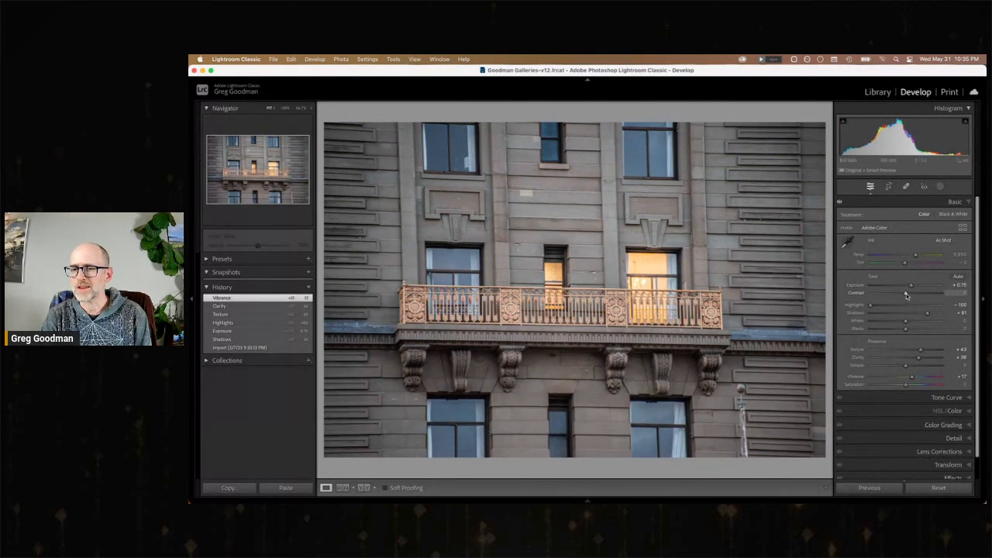
left_click_drag(907, 295, 909, 293)
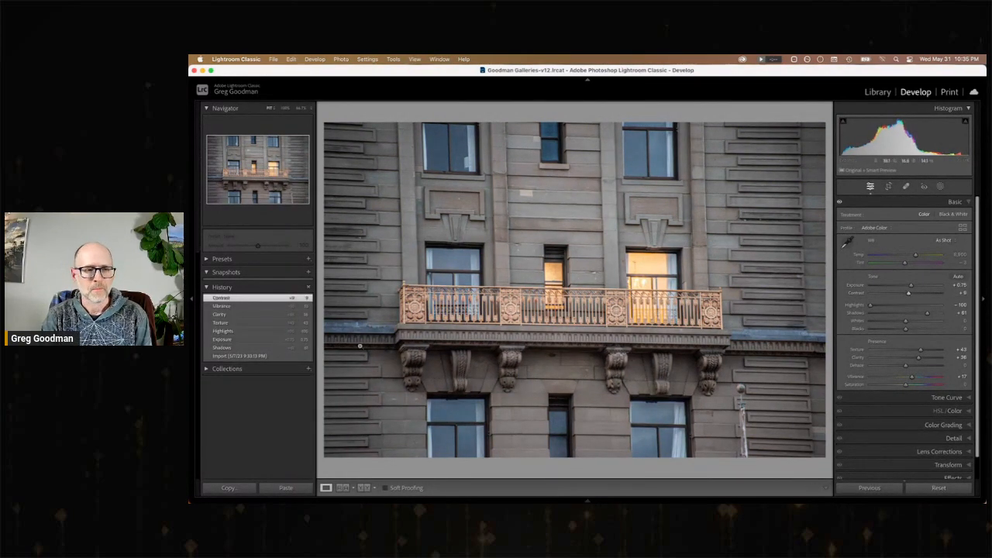
left_click(238, 356)
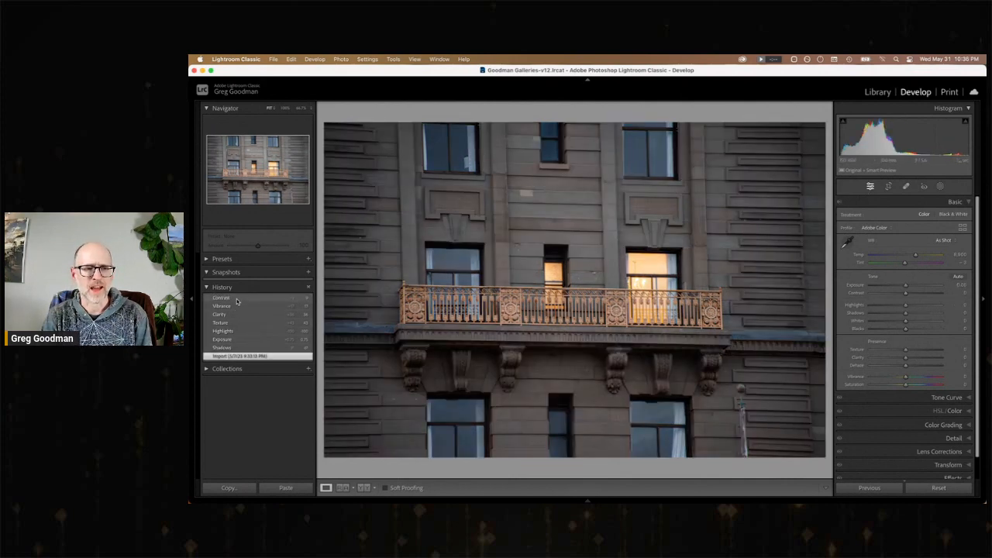
left_click(238, 299)
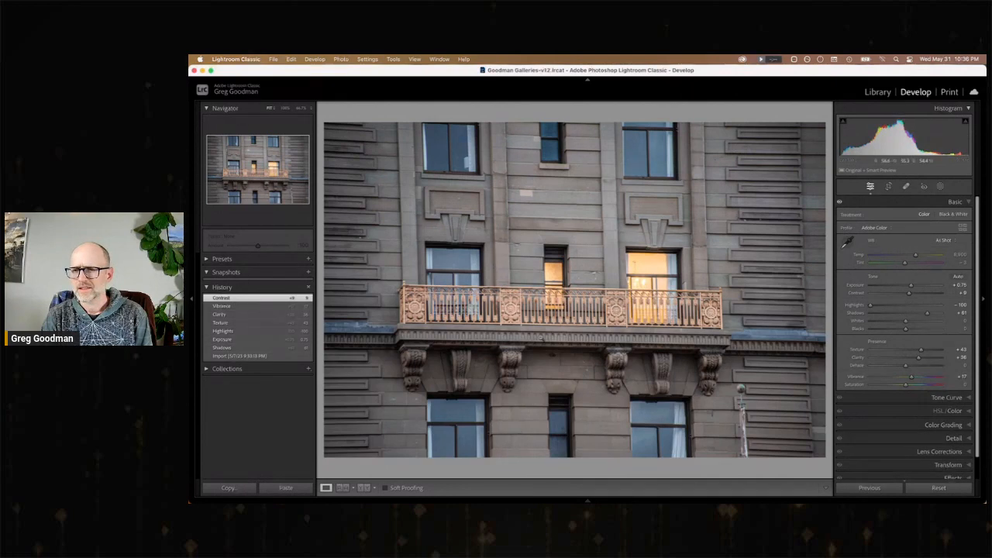
Open the two-skyscraper photo and set Shadows to +64, Exposure to +0.30, Highlights to about -46, Texture to +40 and Clarity to about +26.
key("Right")
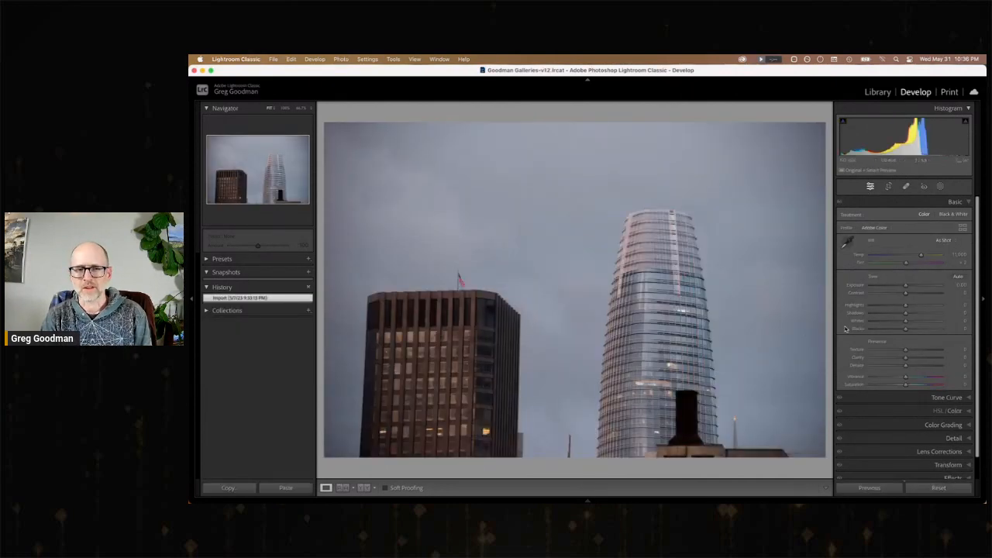
left_click(921, 314)
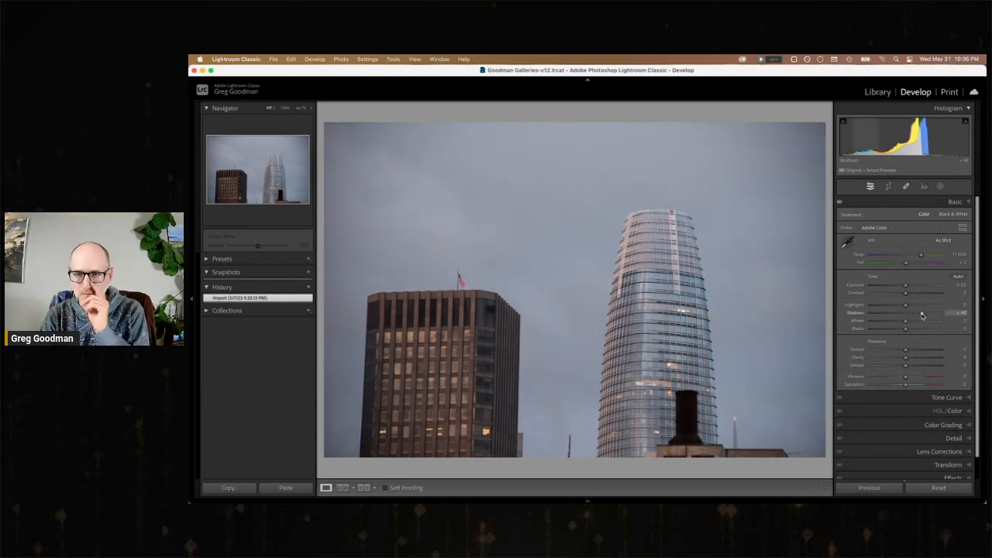
left_click_drag(922, 314, 890, 309)
mouse_move(905, 349)
left_mouse_down()
mouse_move(921, 351)
mouse_move(916, 359)
left_mouse_up()
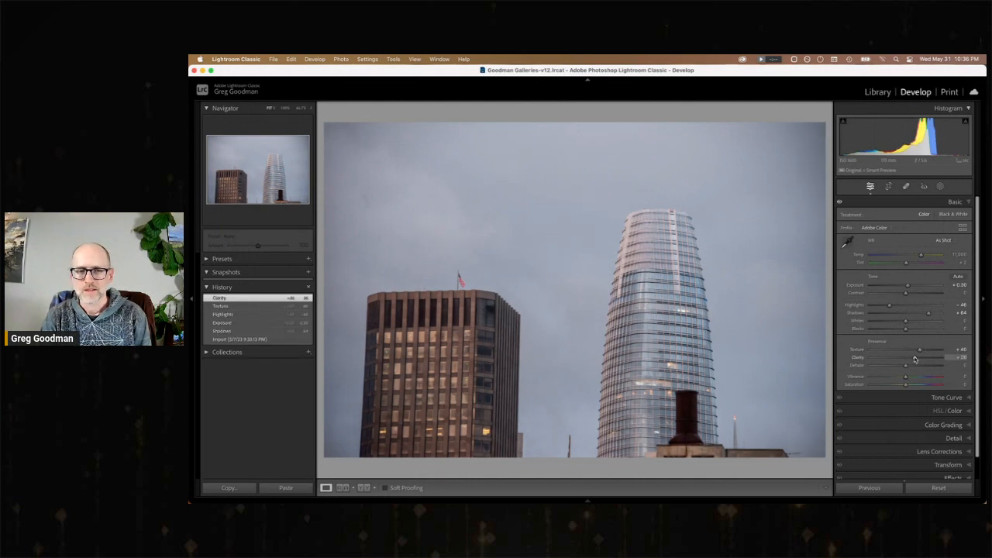
Heal the dark mark in the sky above the brown skyscraper, and set Temp to about 16,718, Contrast to +12 and Vibrance to about +18.
left_click(906, 186)
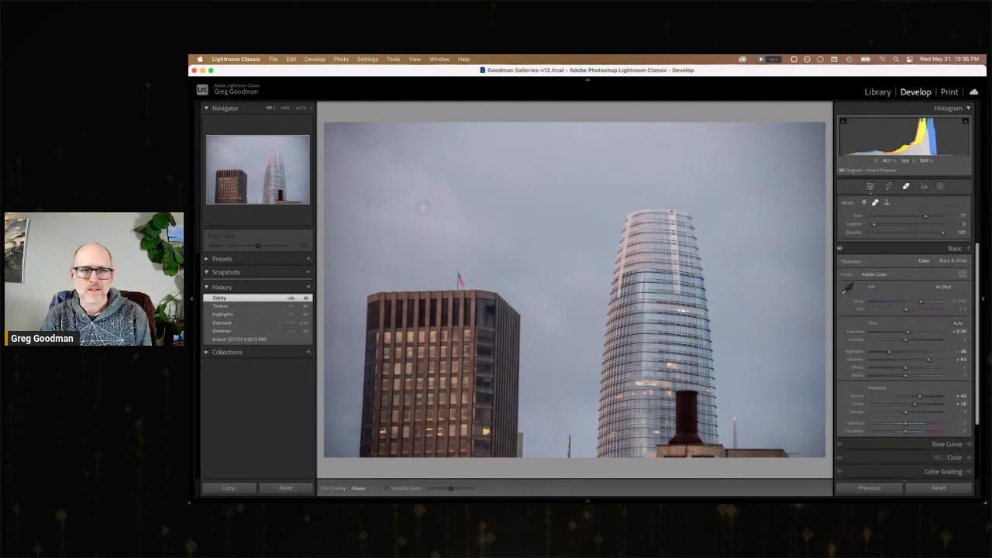
left_click(366, 204)
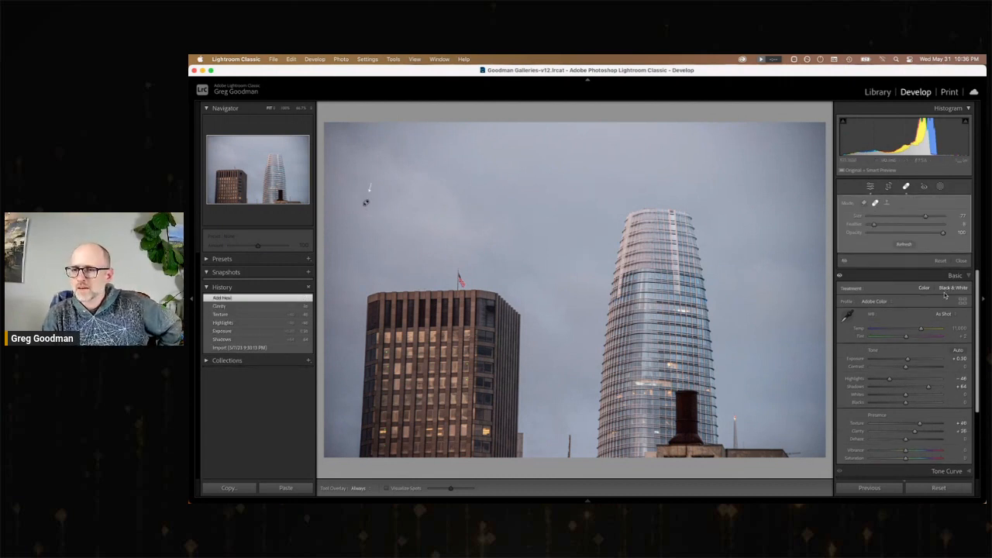
left_click_drag(924, 331, 931, 331)
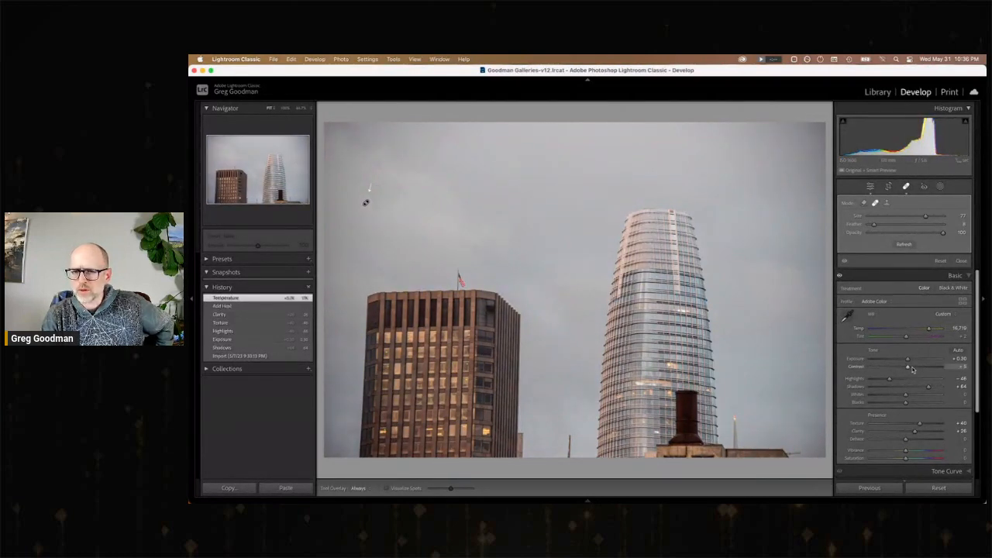
left_click_drag(912, 370, 914, 370)
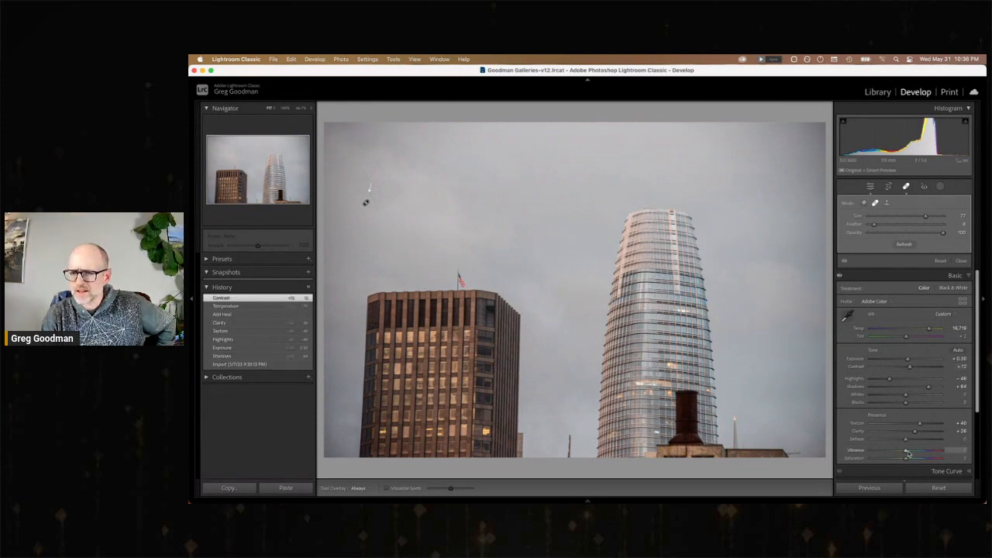
left_click_drag(908, 453, 911, 454)
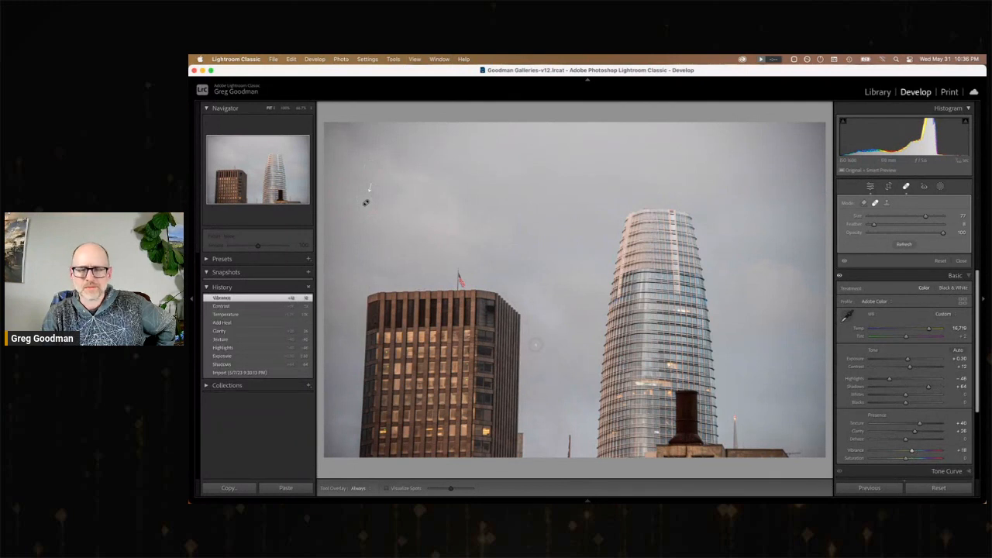
Compare the skyscraper photo with its imported state, and refine its white balance to Tint -1 and Temp about 15,475.
left_click(257, 374)
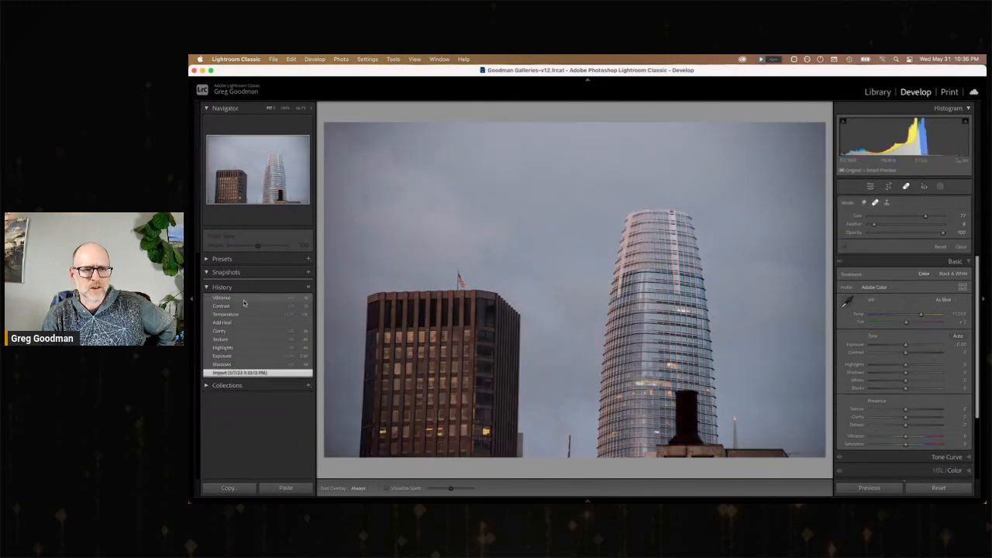
left_click(243, 300)
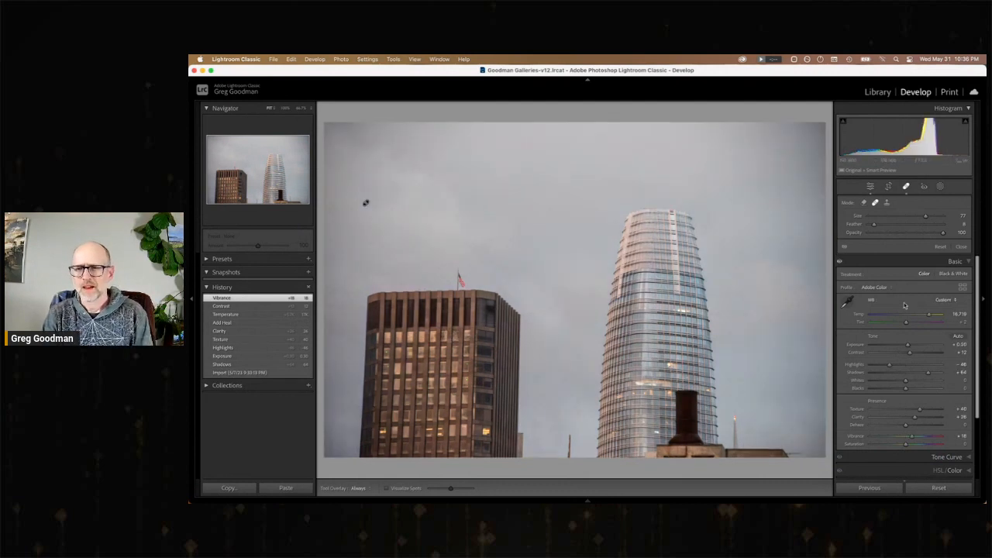
key("Down")
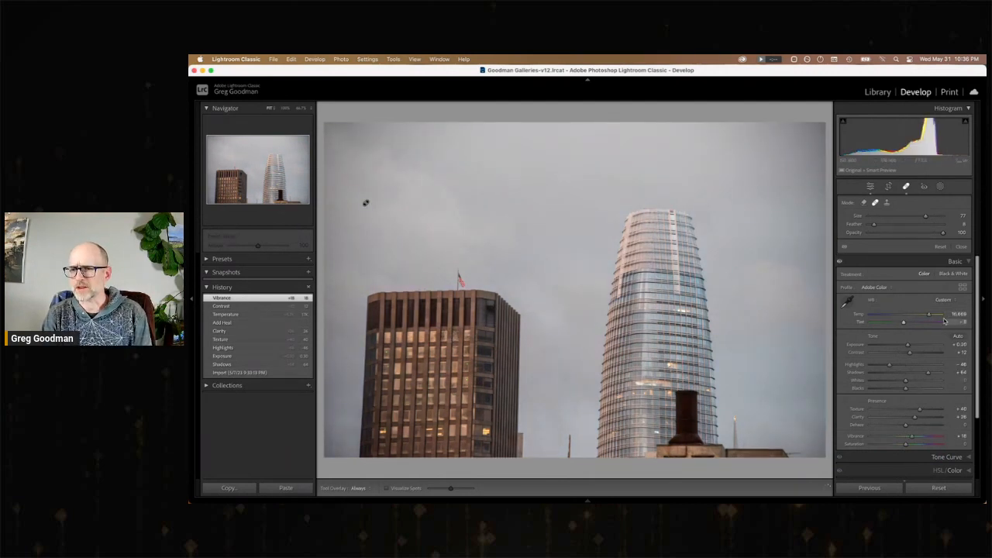
key("Down")
key("Down")
key("Down")
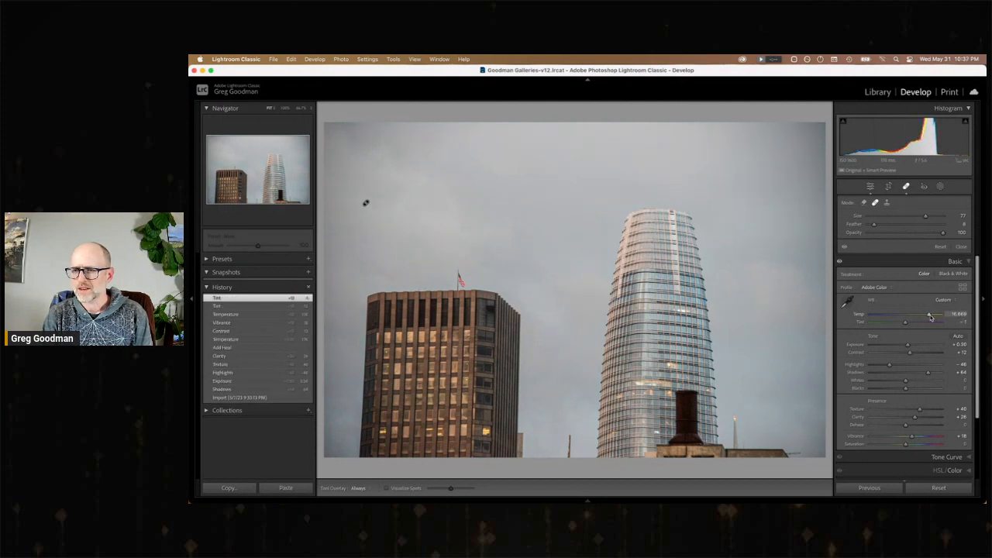
left_click_drag(927, 317, 930, 318)
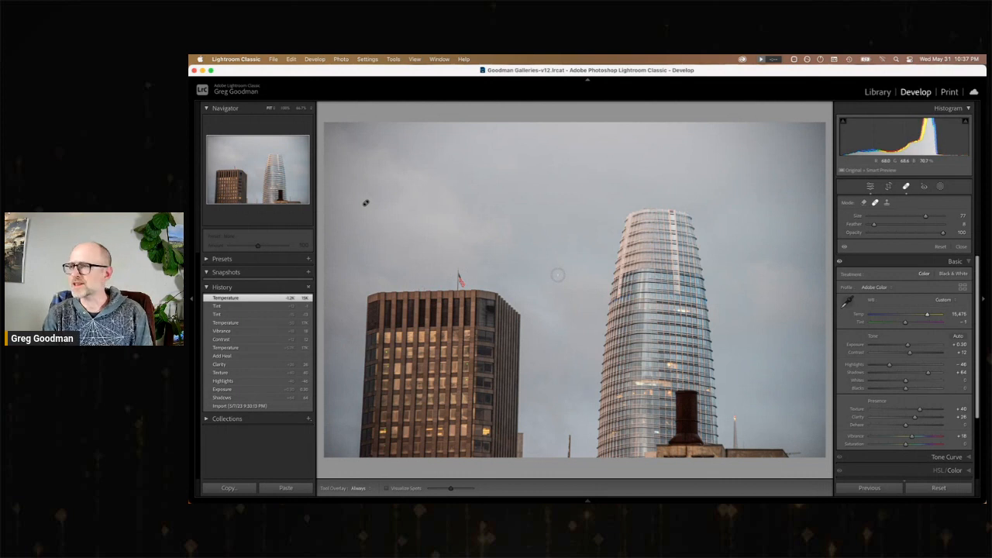
Open the sea lions photo and set Exposure to +0.25, Shadows to +75, Highlights to about -36 and Texture to about +30.
key("Right")
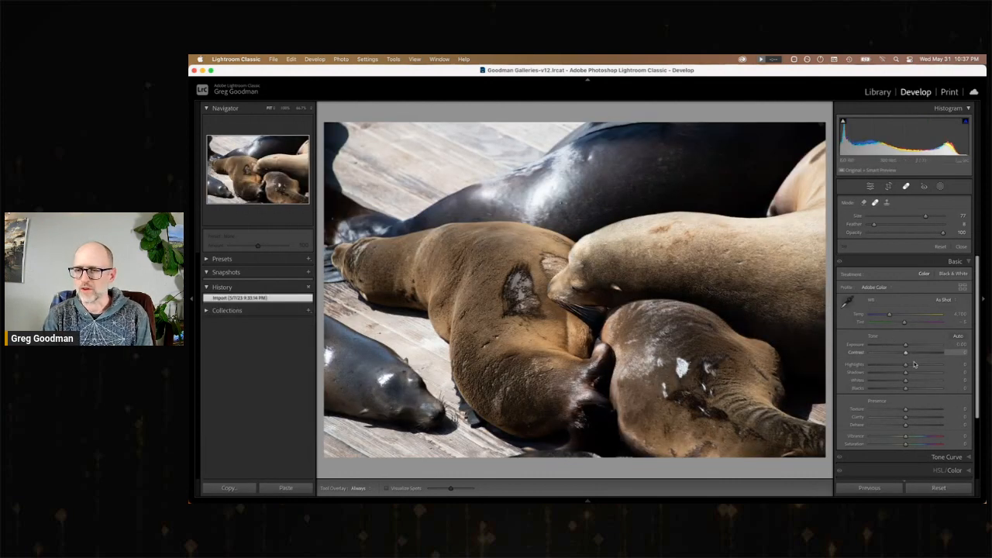
left_click_drag(923, 375, 894, 367)
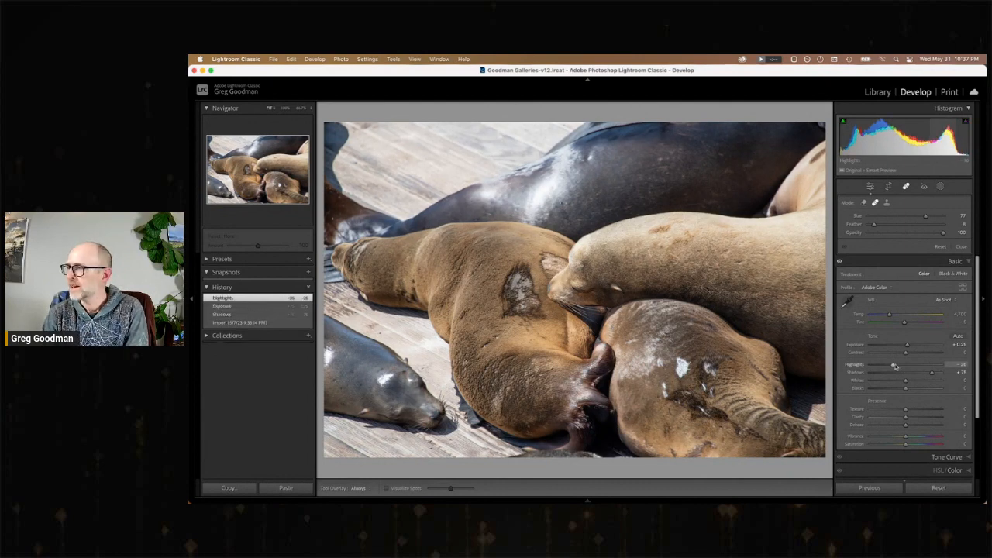
left_click(920, 410)
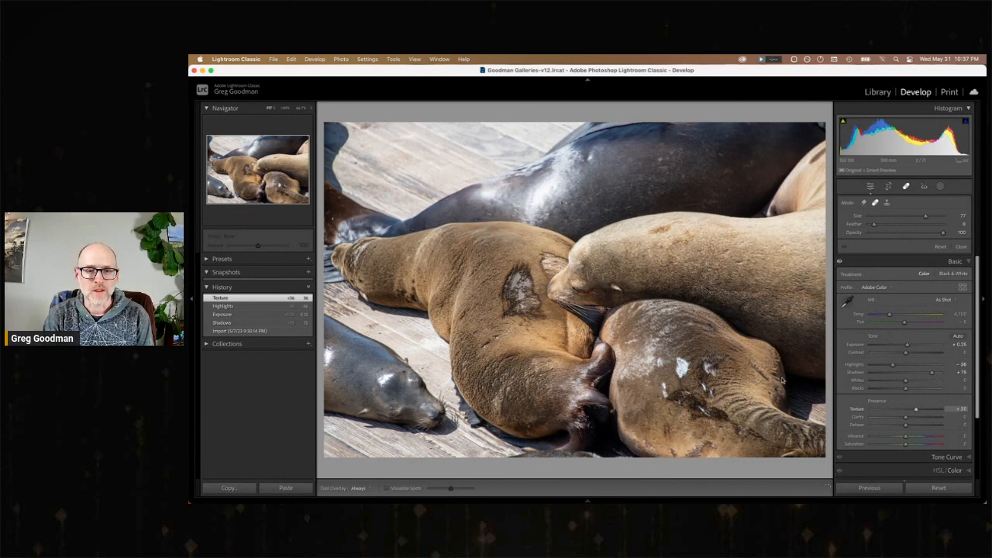
Compare low and high Texture on the sea lions' fur, and set Texture to +42 and Clarity to about +35.
left_click(493, 300)
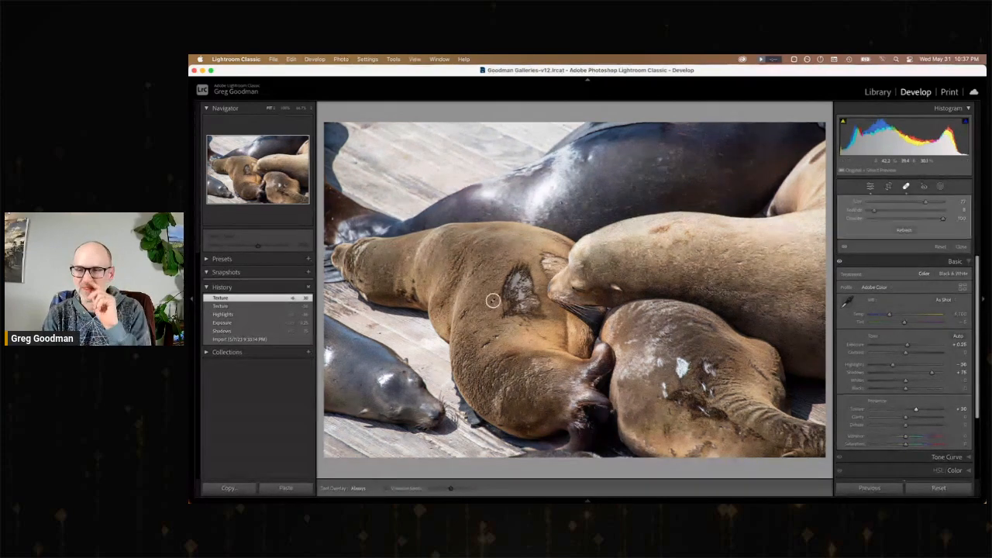
key("super+z")
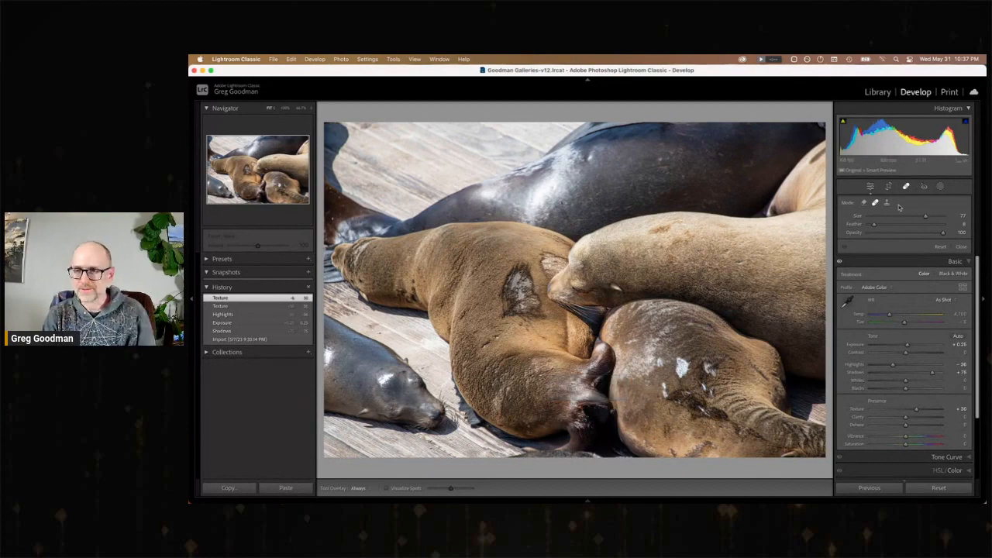
left_click(906, 188)
key("z")
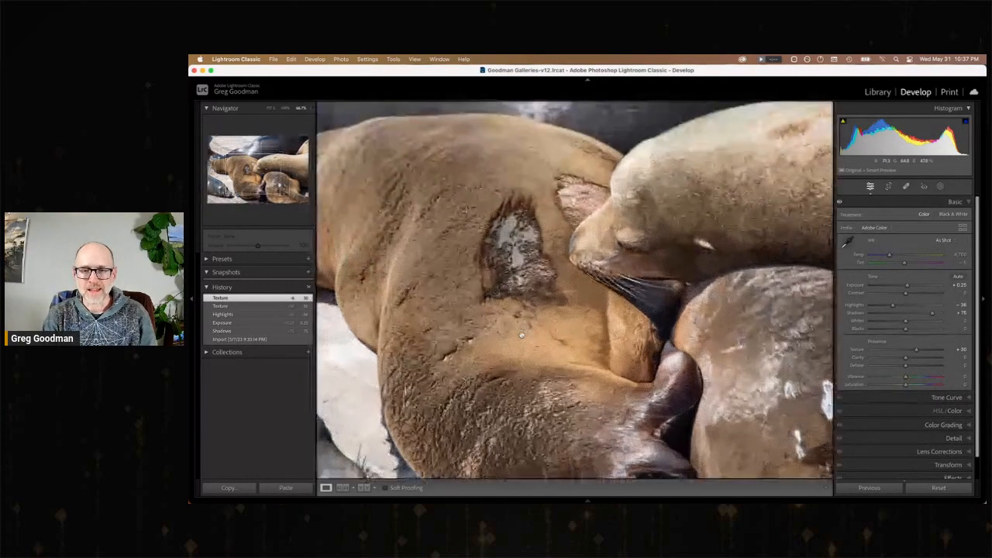
left_click_drag(917, 350, 908, 351)
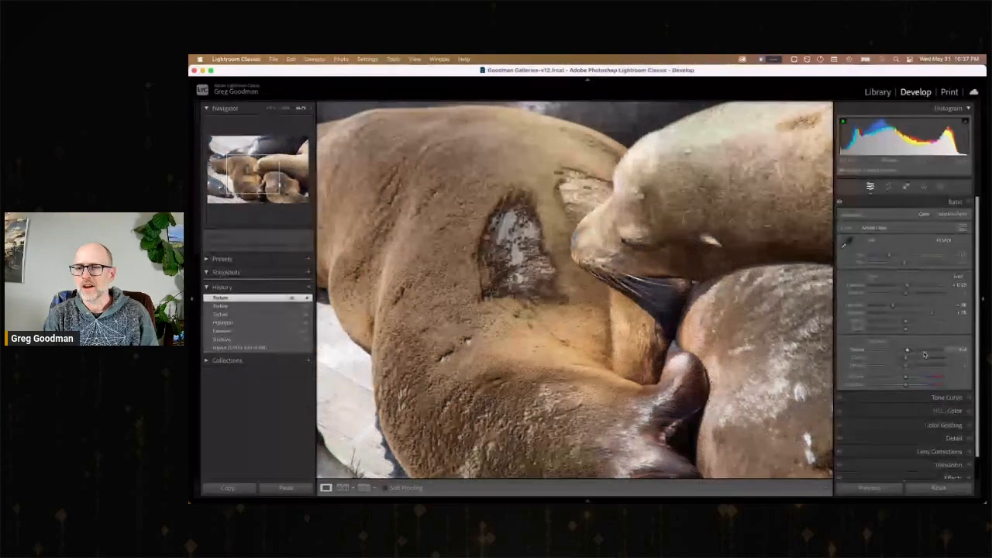
left_click(921, 353)
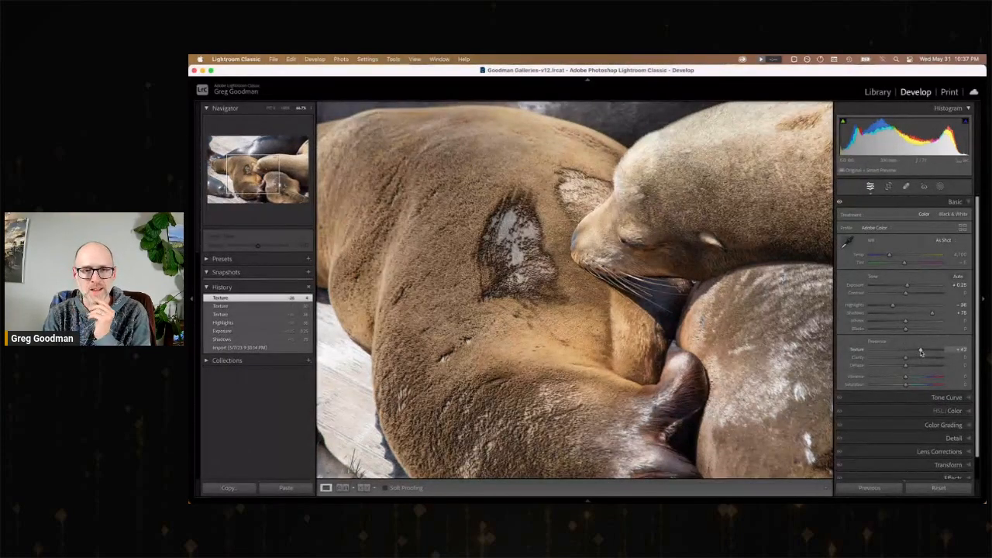
left_click(920, 358)
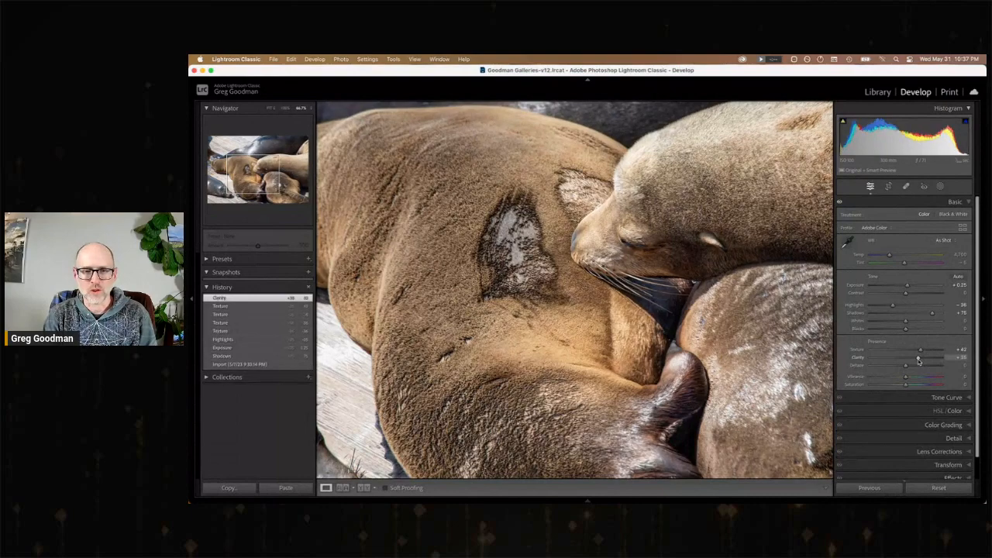
left_click(625, 324)
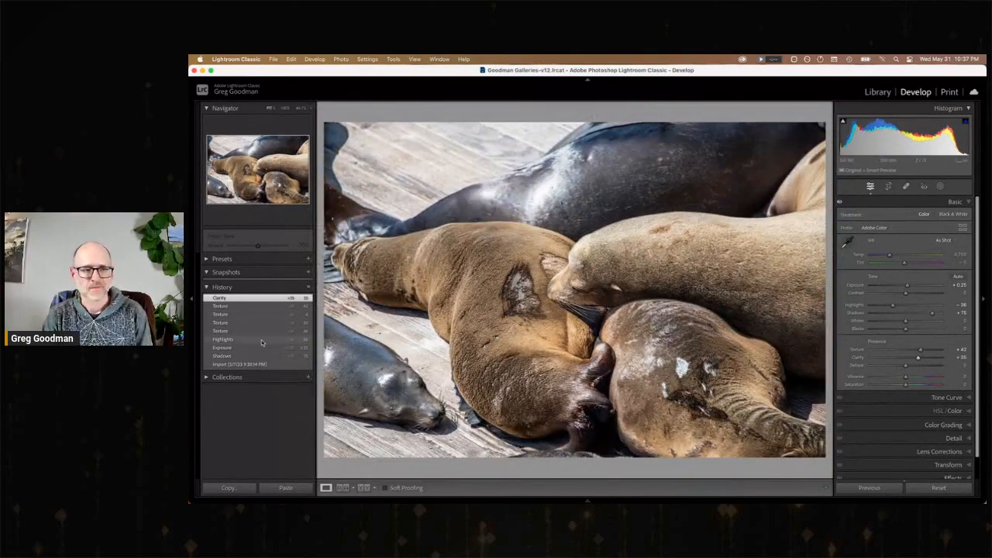
Compare the edited sea lions photo with its imported state, and return to the latest Clarity edit.
left_click(256, 364)
left_click(241, 299)
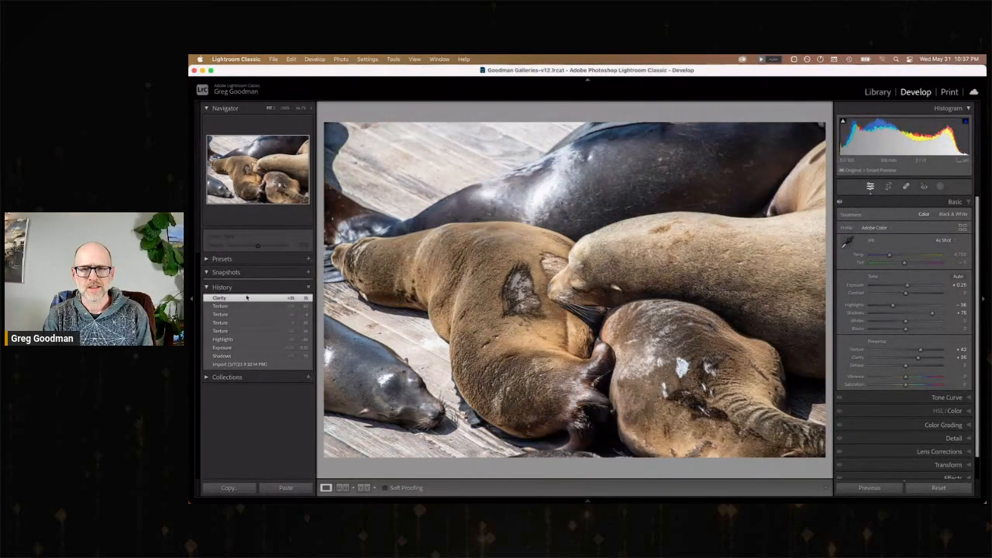
left_click(273, 365)
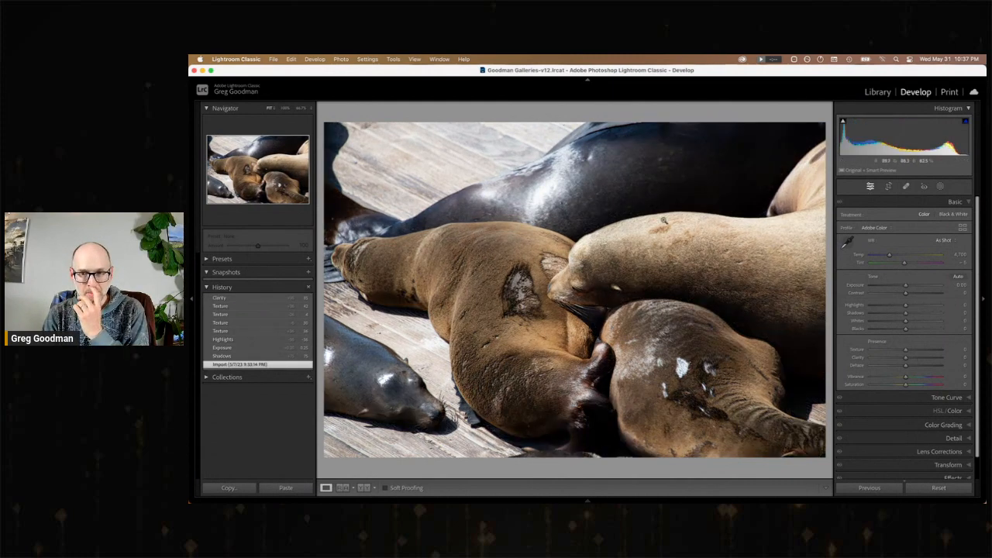
left_click(249, 299)
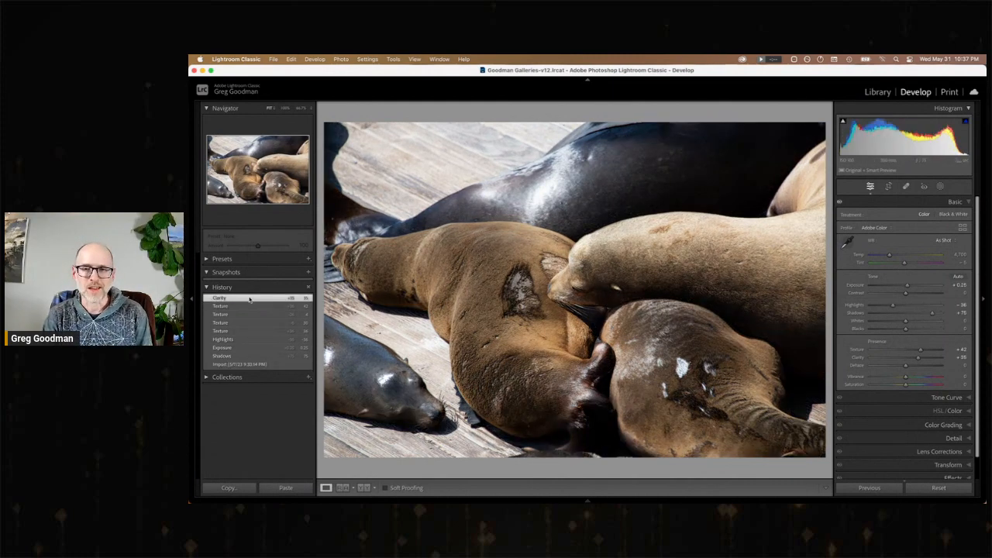
Open the island photo and set Exposure to +0.50, Shadows to +52 and Highlights to about -27.
key("Right")
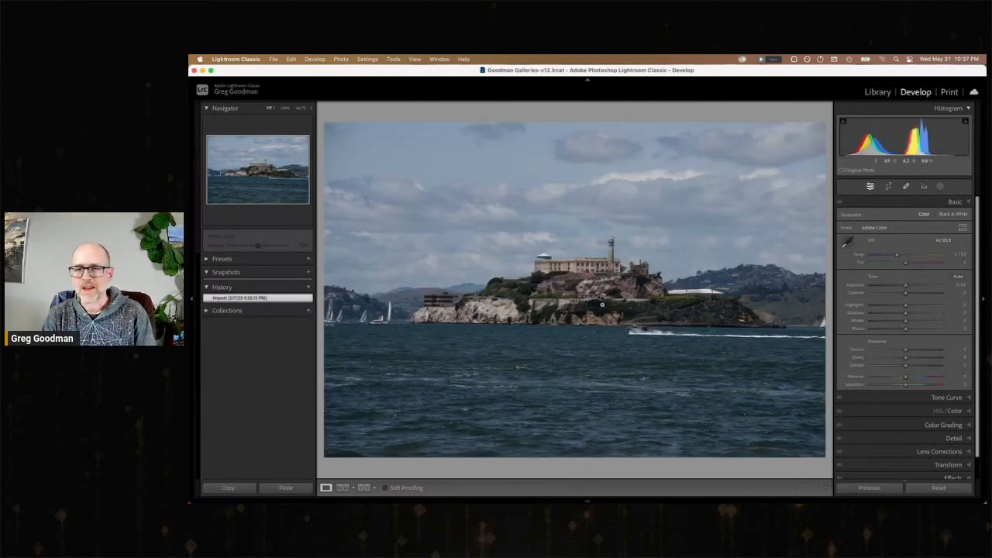
left_click(922, 314)
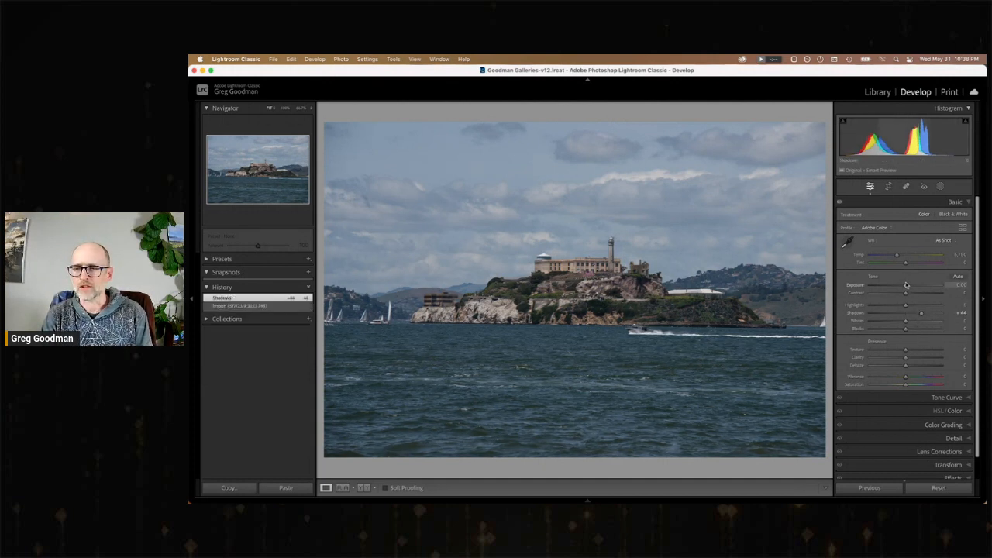
left_click_drag(905, 285, 897, 308)
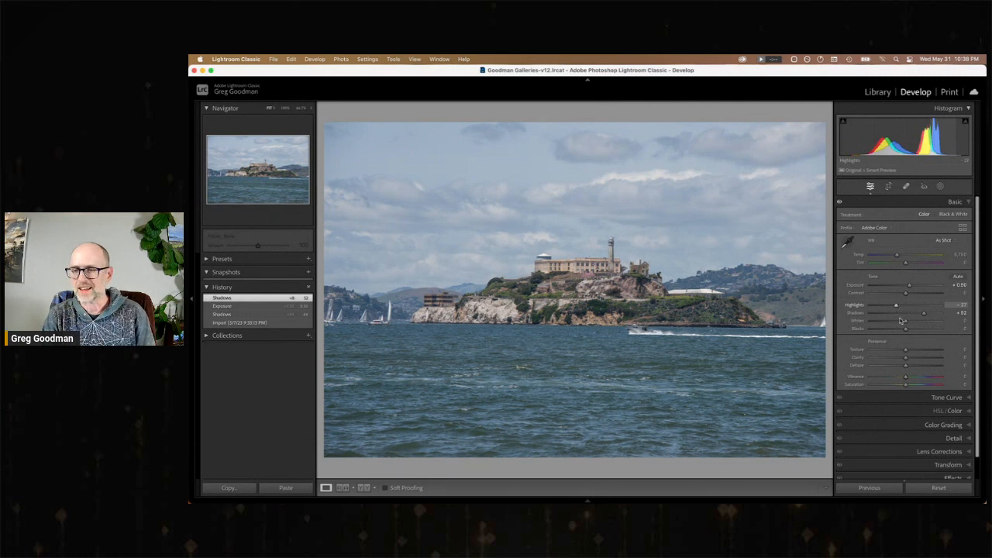
Set the island photo's Texture to about +31, Clarity to about +13 and Contrast to +6, and compare it with the imported state.
left_click_drag(906, 350, 917, 352)
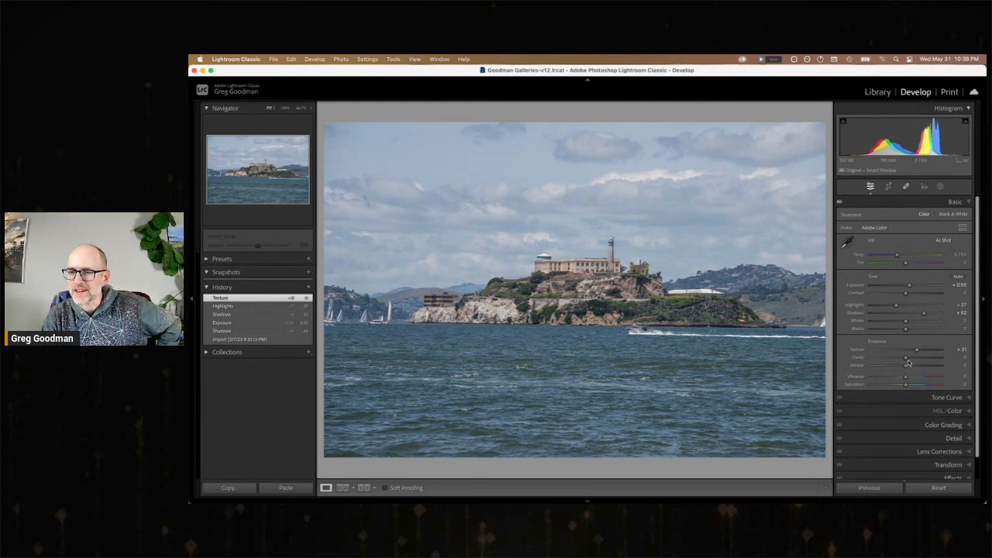
left_click_drag(905, 358, 911, 359)
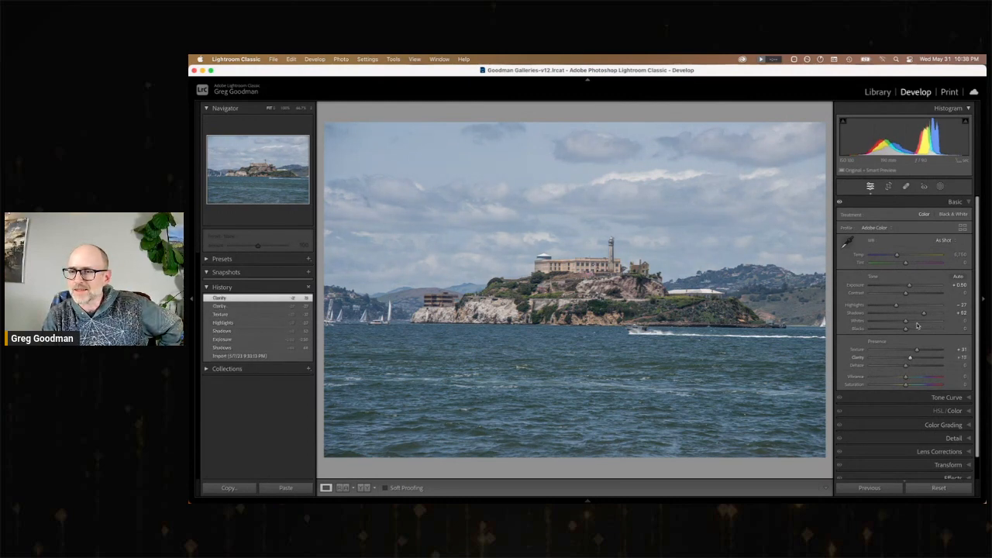
left_click_drag(906, 294, 910, 296)
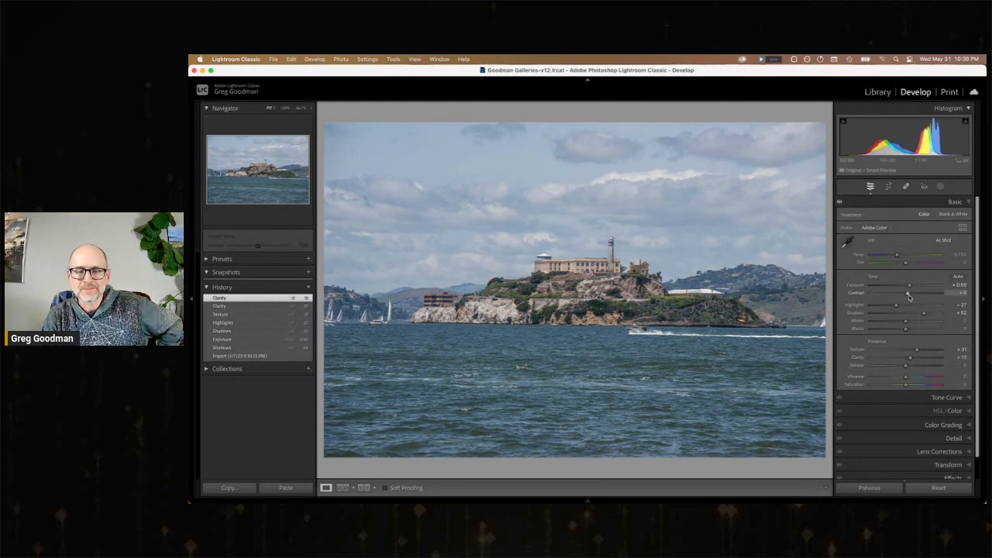
left_click(264, 364)
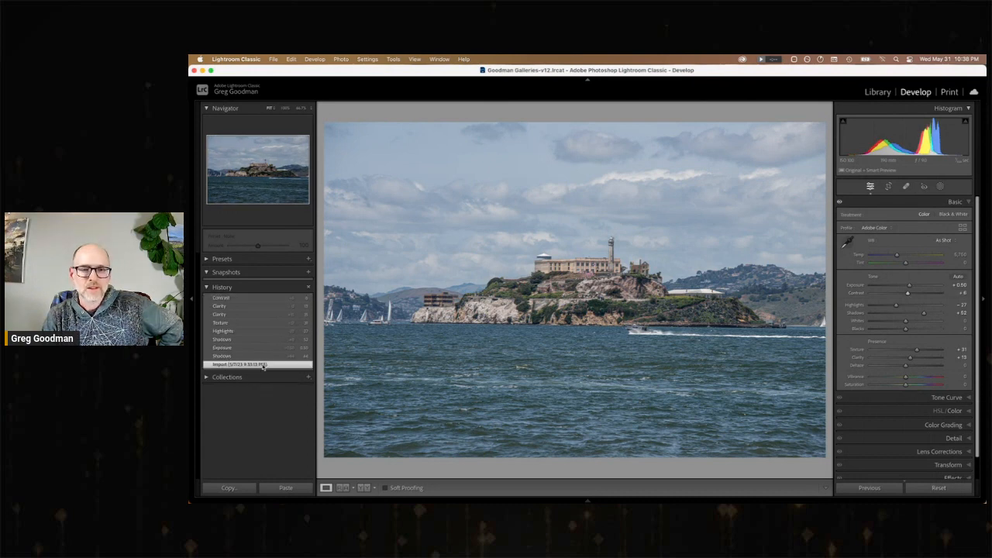
left_click(254, 300)
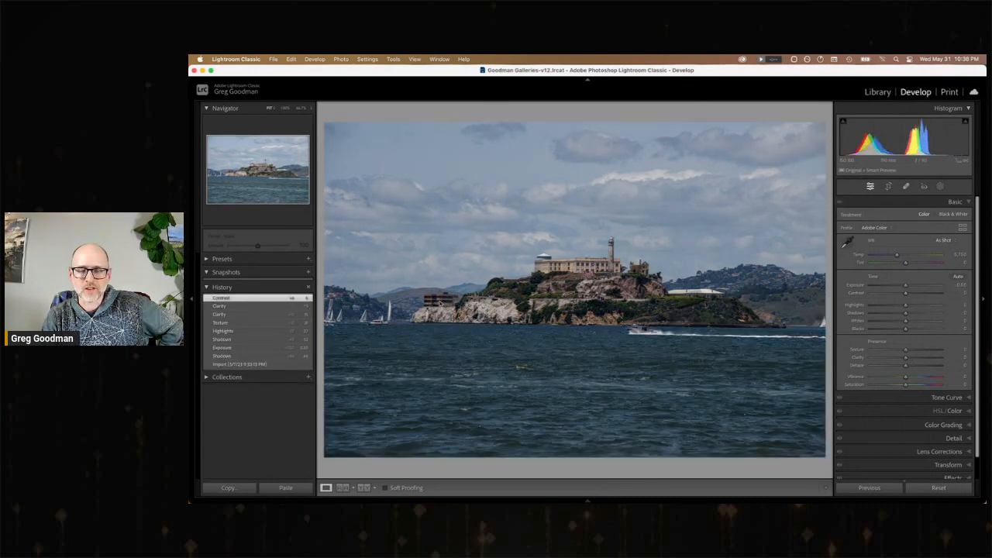
Add a post-crop vignette of about -12 to the island photo, and refine Exposure to +0.65 and Highlights to about -45.
scroll(953, 466, "down", 2)
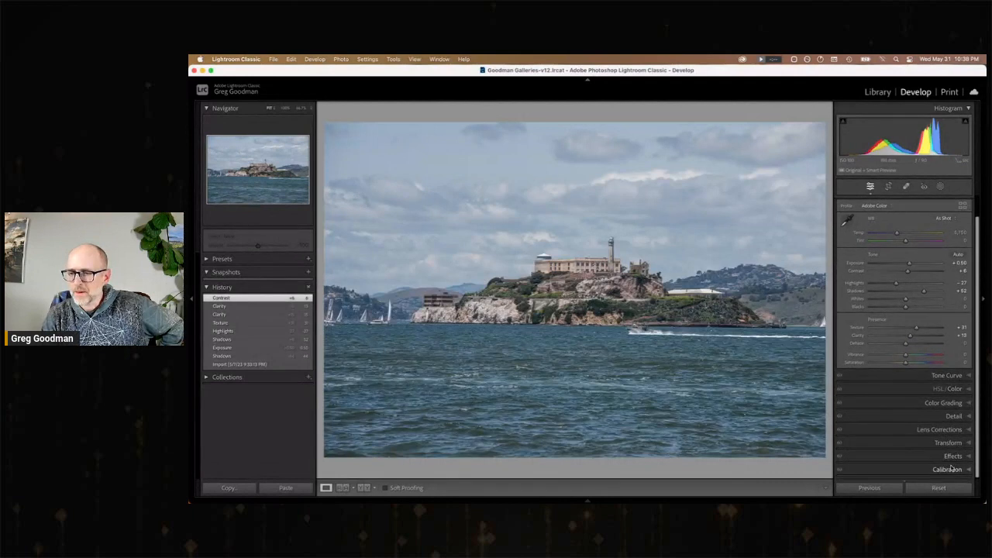
left_click(954, 457)
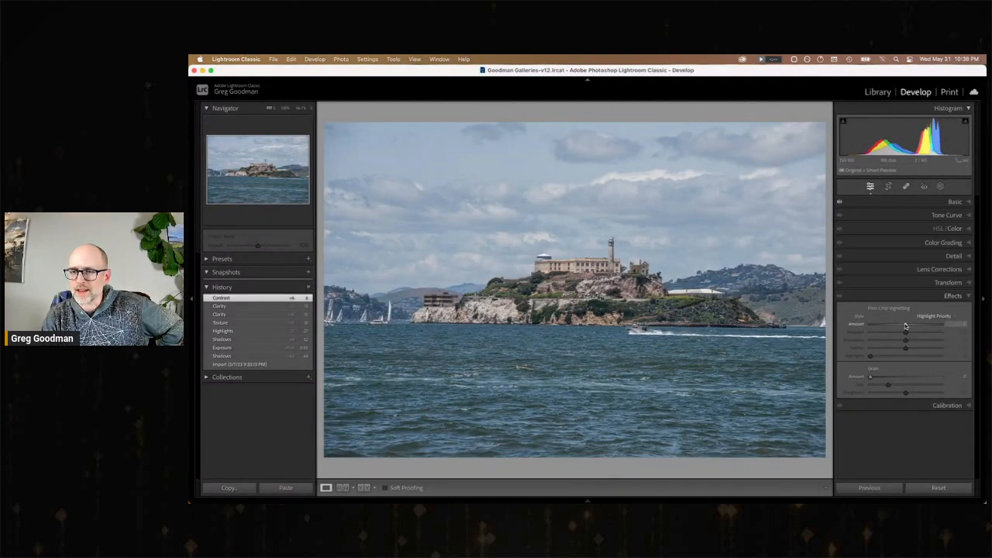
left_click_drag(906, 327, 901, 327)
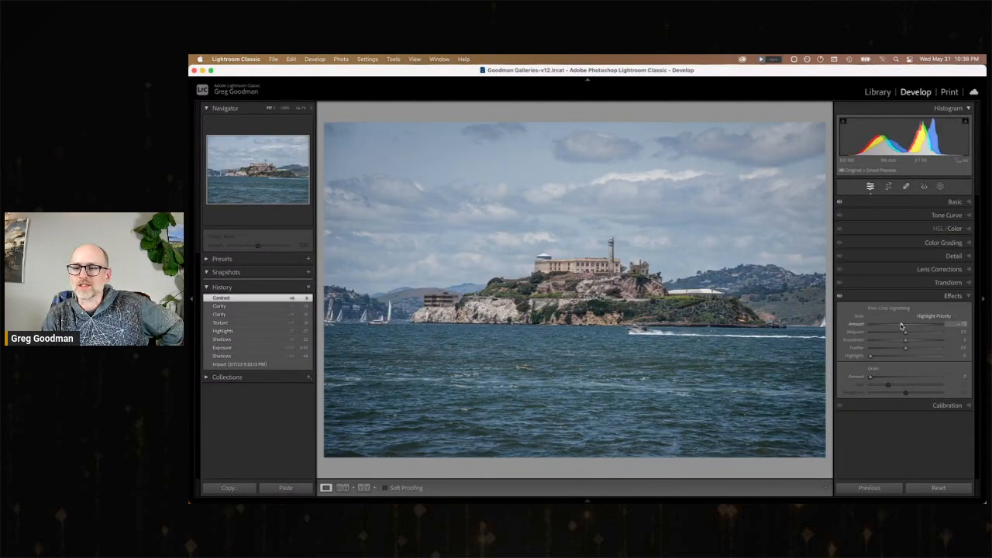
left_click(955, 202)
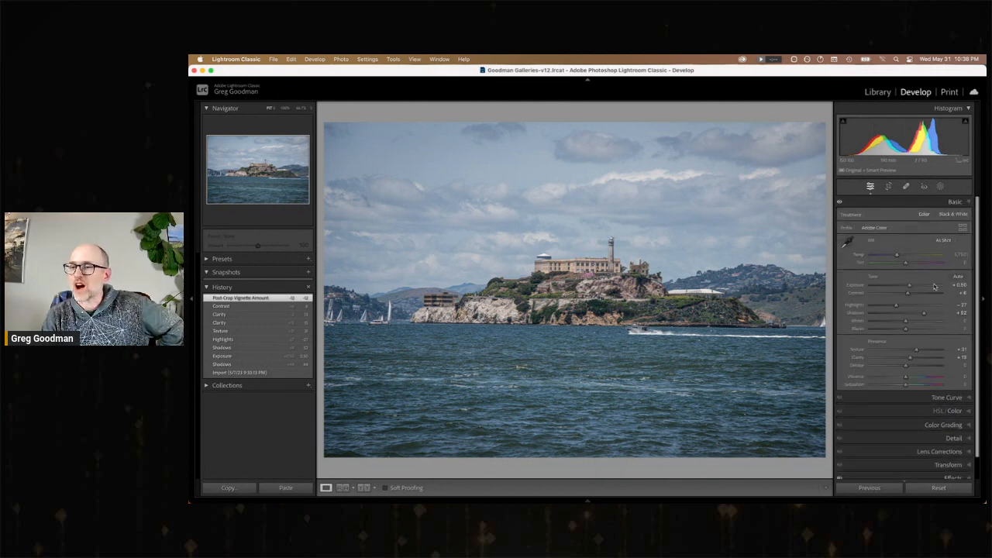
left_click_drag(912, 289, 888, 308)
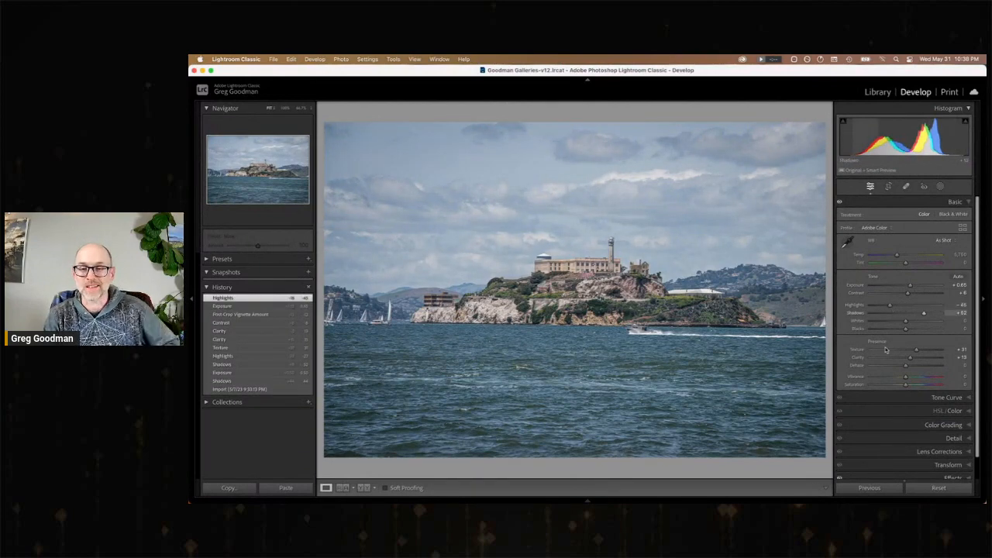
Crop the island photo to a wide panorama, trimming the upper sky and lower water, and compare it with the imported state.
left_click(890, 186)
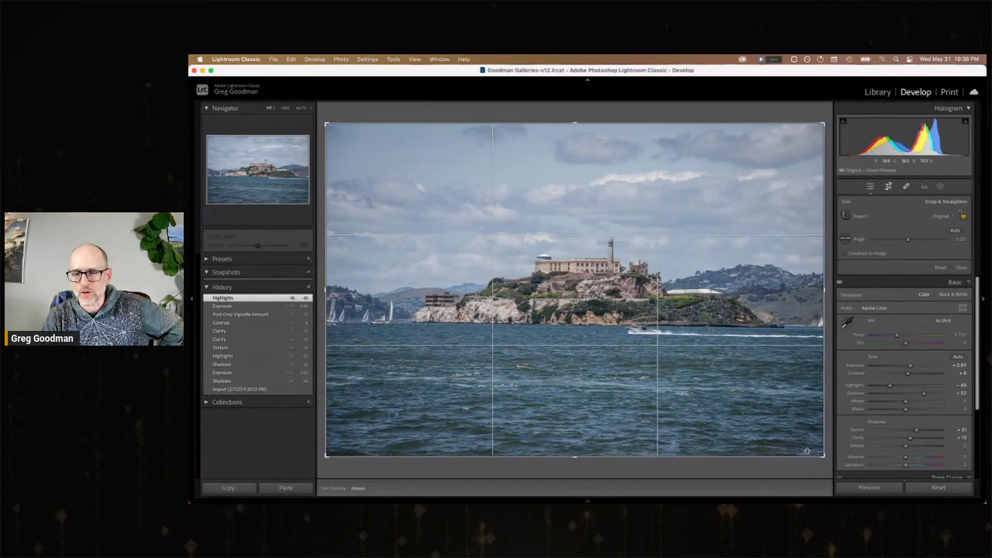
left_click_drag(593, 456, 586, 414)
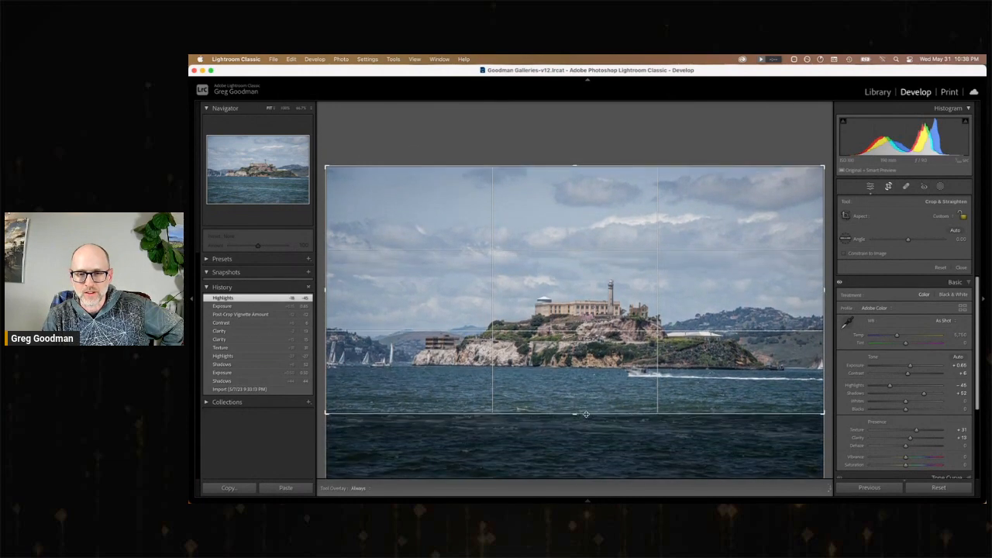
left_click_drag(576, 165, 593, 225)
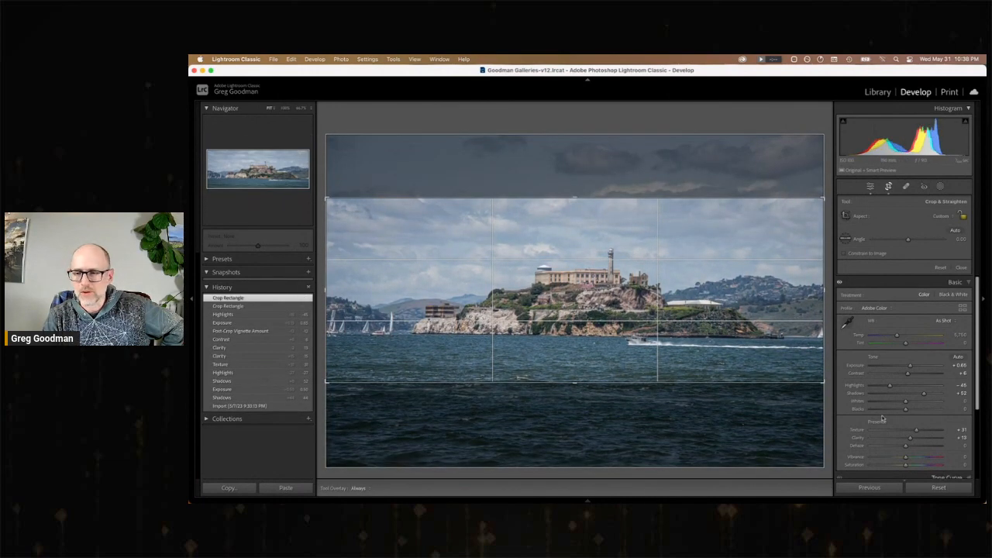
key("Return")
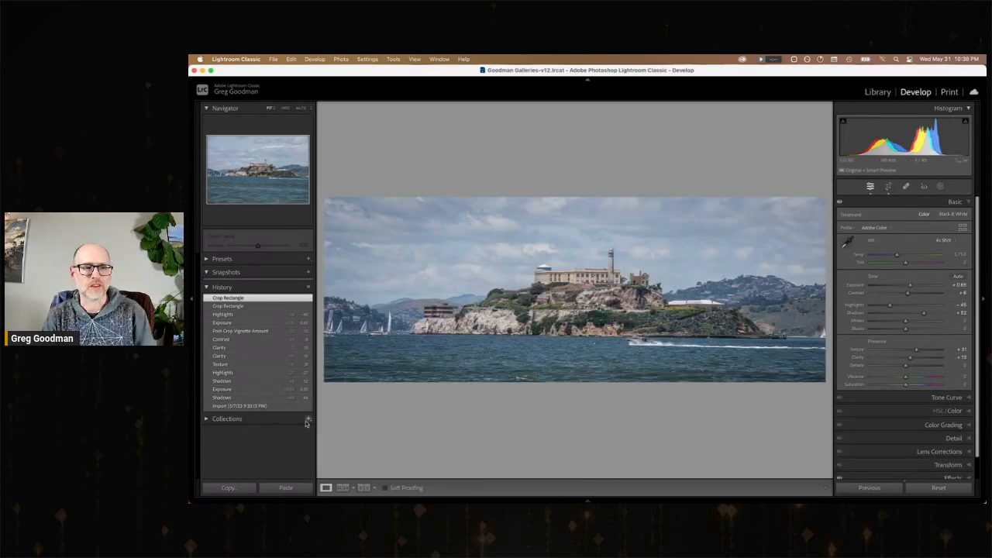
left_click(241, 406)
left_click(241, 298)
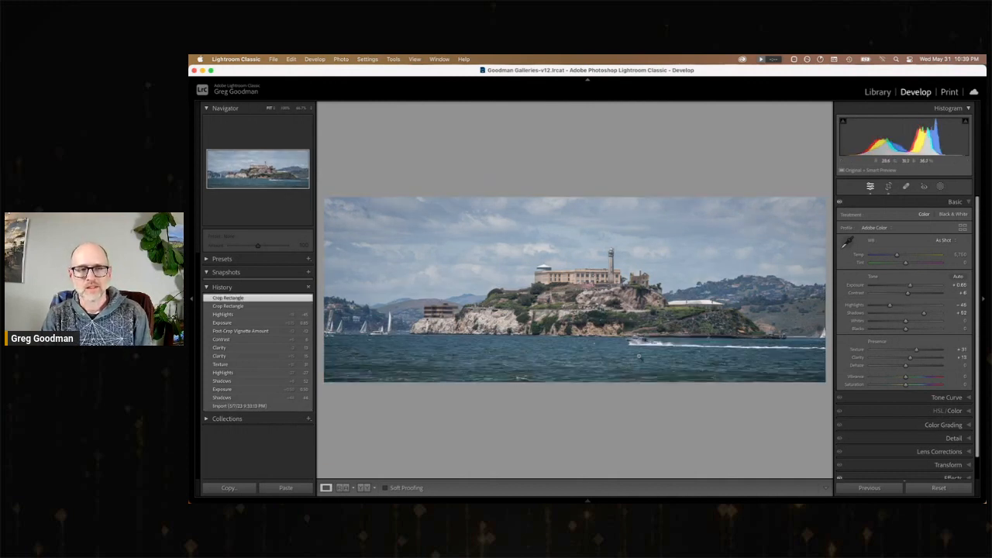
Open the hillside apartment buildings photo and compare its edit with the imported state.
key("Right")
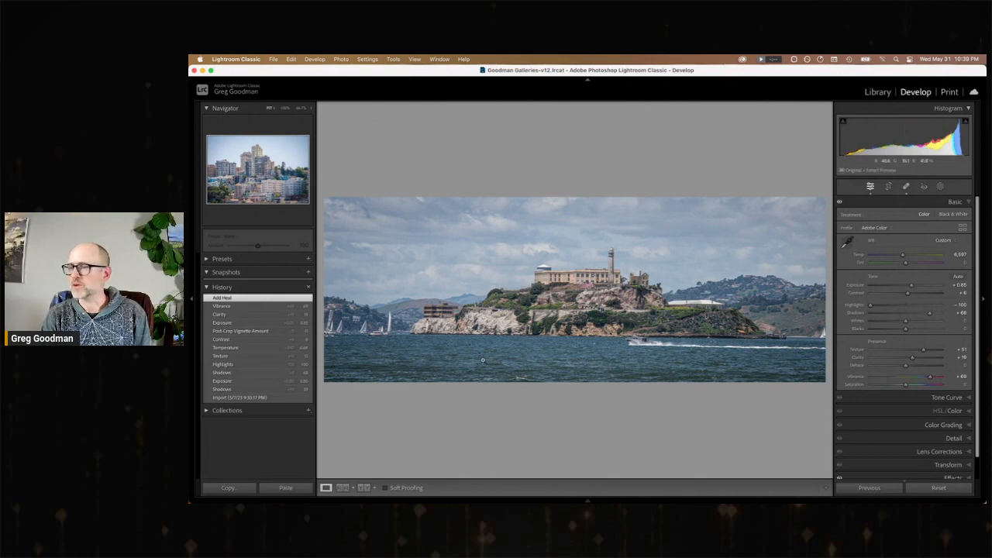
left_click(261, 397)
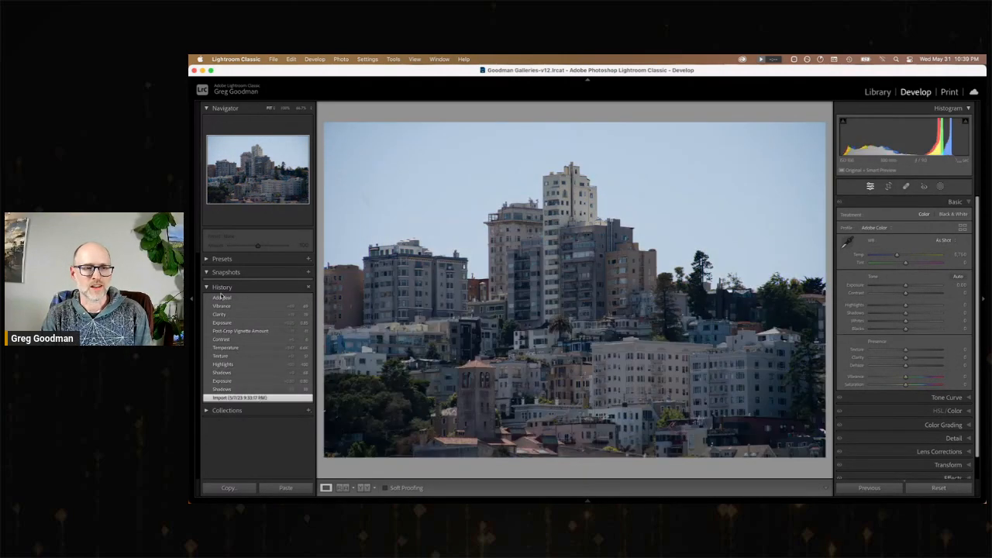
left_click(224, 298)
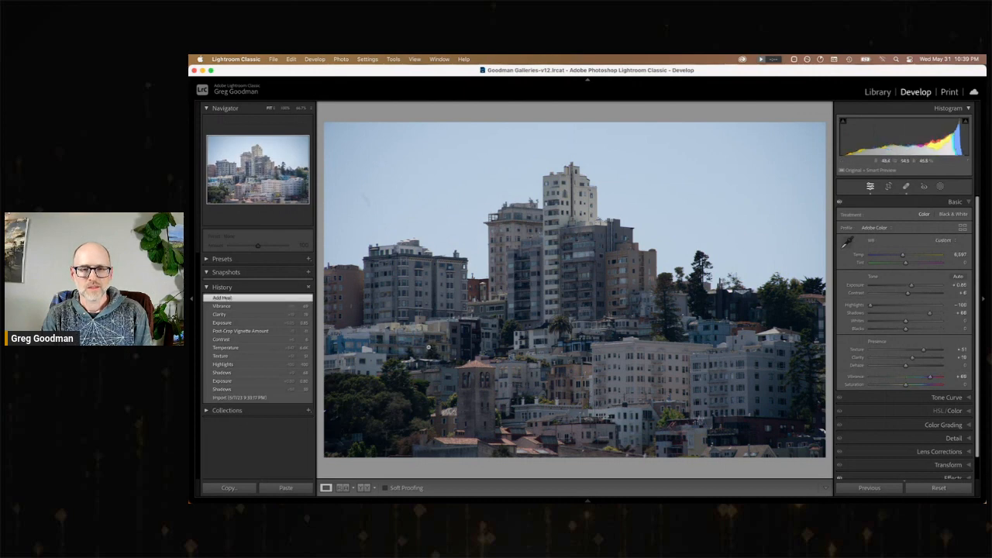
Open the moored boats photo, adjust Shadows, Exposure and Highlights, and paint a brush mask over the Golden Gate boat's hull.
key("Right")
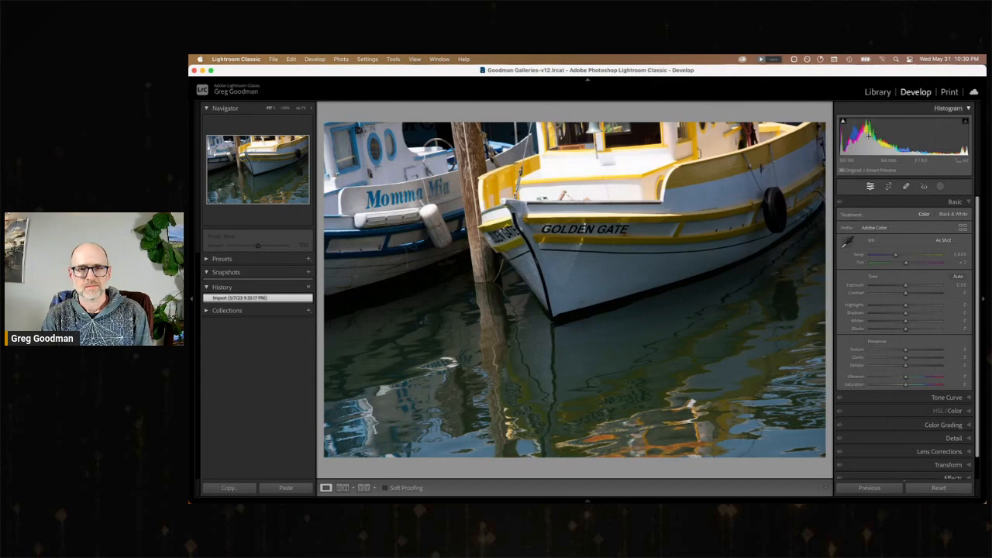
left_click_drag(905, 312, 880, 308)
left_click(940, 186)
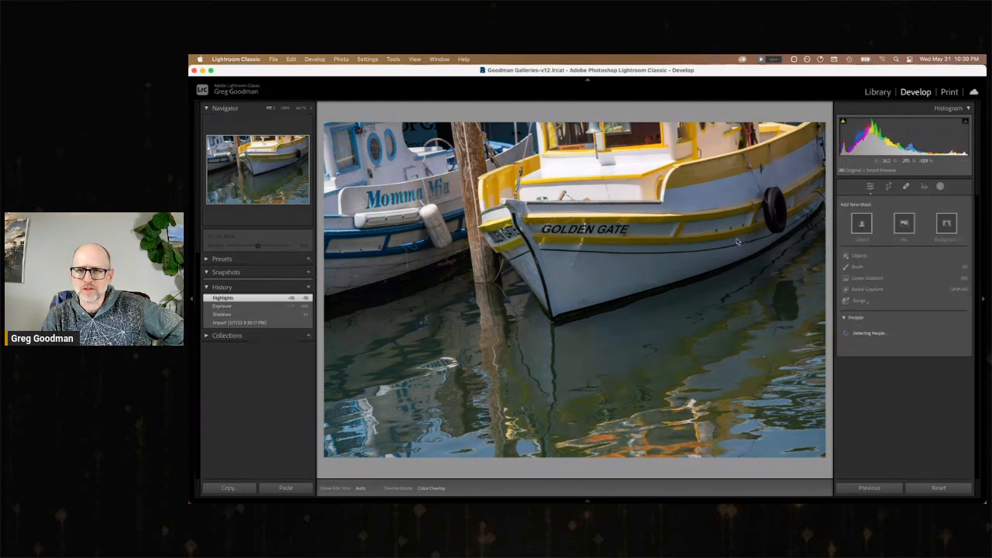
left_click(848, 267)
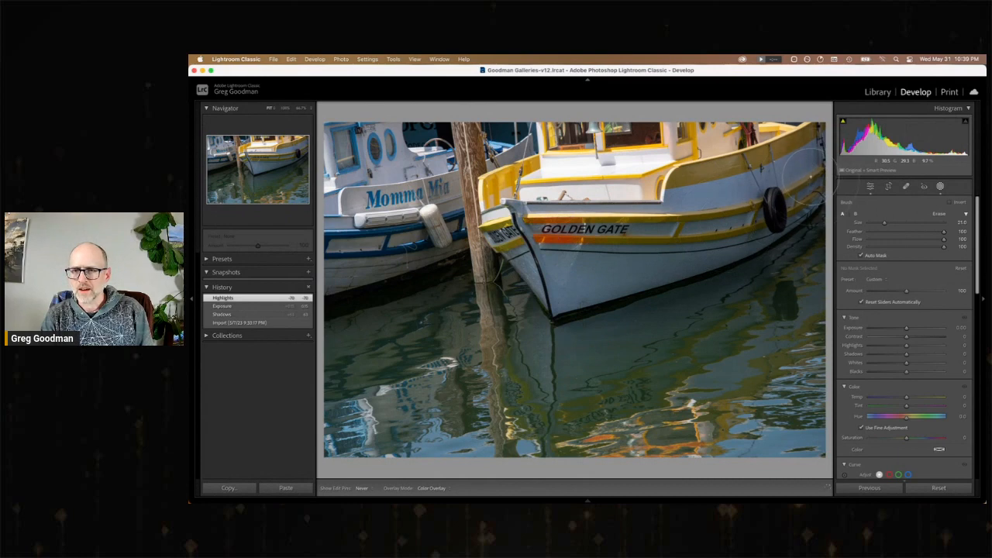
mouse_move(803, 172)
left_mouse_down()
mouse_move(563, 257)
mouse_move(538, 252)
mouse_move(548, 270)
mouse_move(611, 280)
mouse_move(736, 242)
mouse_move(642, 263)
mouse_move(769, 192)
mouse_move(577, 222)
left_mouse_up()
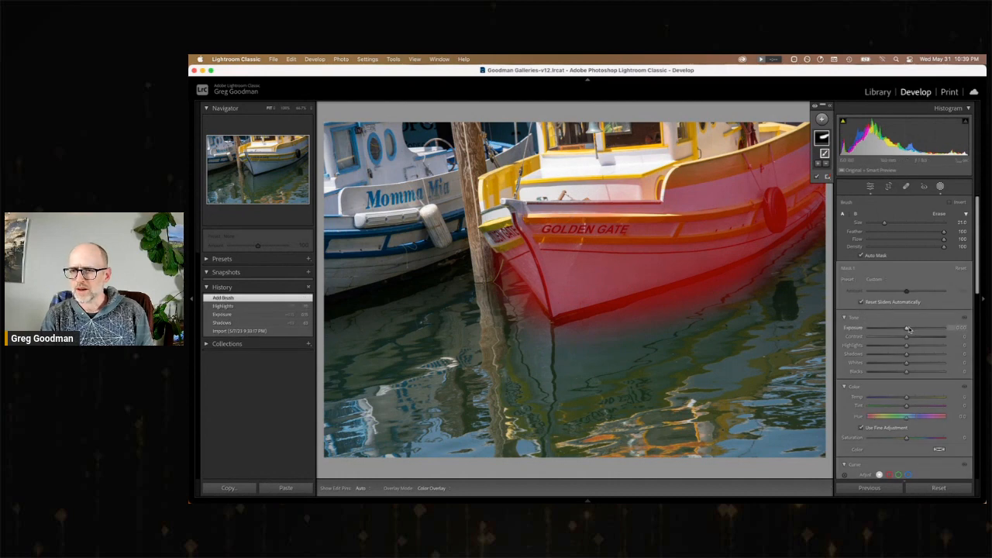
Set the hull mask's Exposure to about 1.26, Temp to about 39 and Contrast to about 26.
left_click_drag(909, 329, 921, 332)
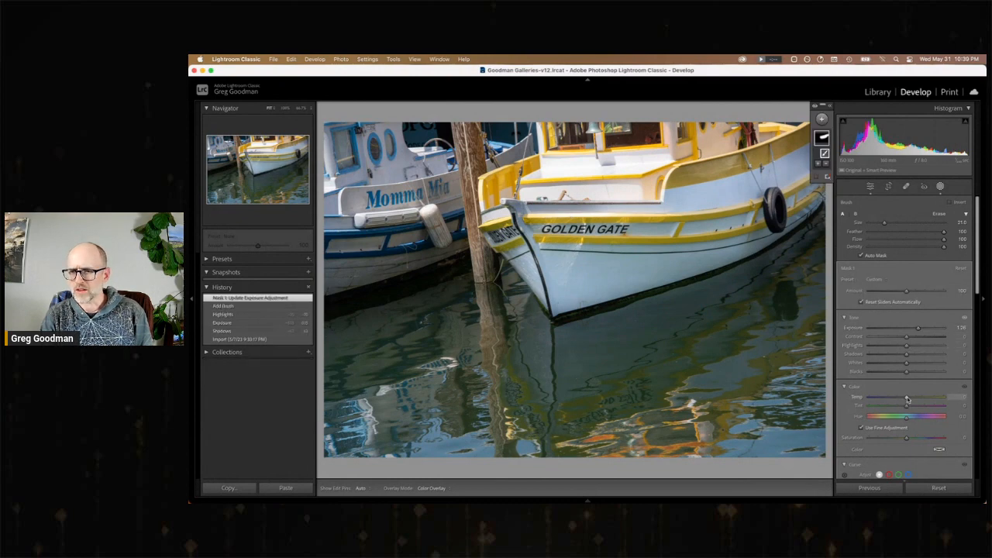
left_click_drag(908, 398, 909, 398)
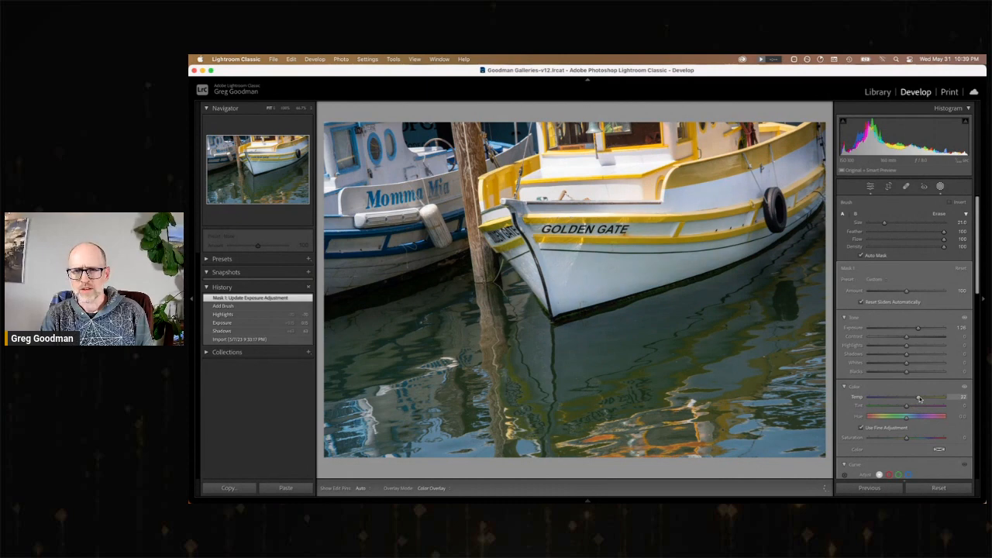
left_click_drag(921, 397, 922, 397)
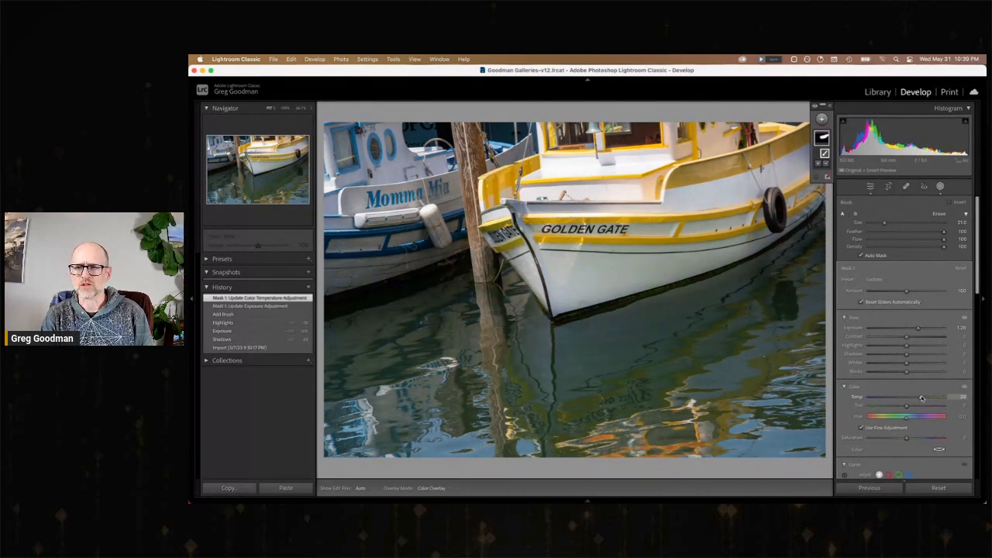
left_click_drag(907, 337, 918, 339)
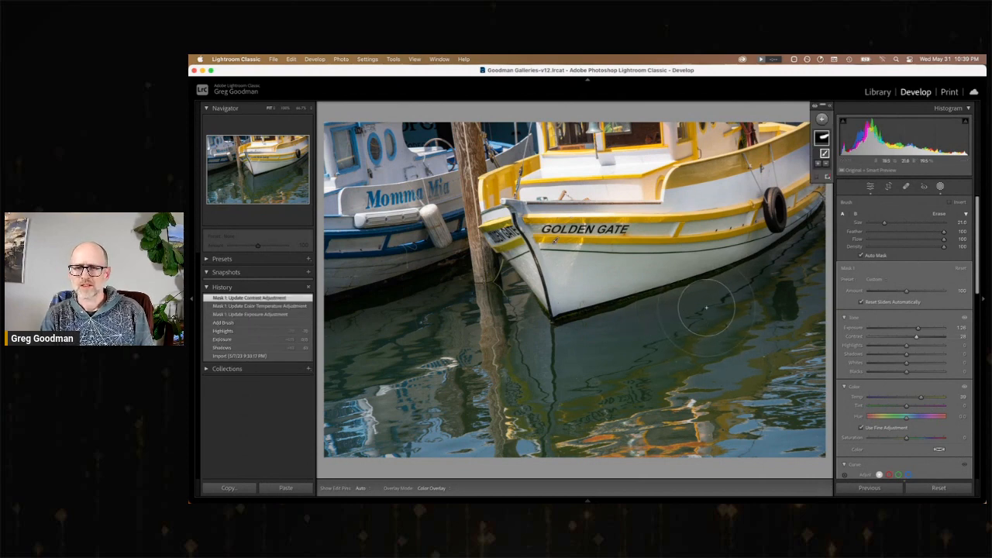
Try painting the hull mask over the water below the boat, undo the stroke, and compare the photo with its imported state.
mouse_move(707, 307)
left_mouse_down()
mouse_move(630, 343)
mouse_move(553, 349)
left_mouse_up()
key("super+z")
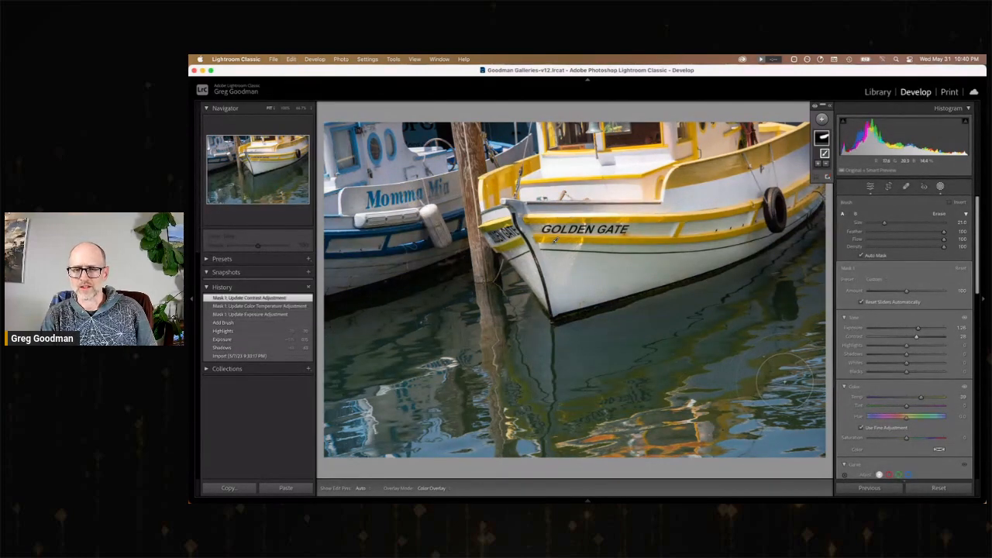
left_click(245, 356)
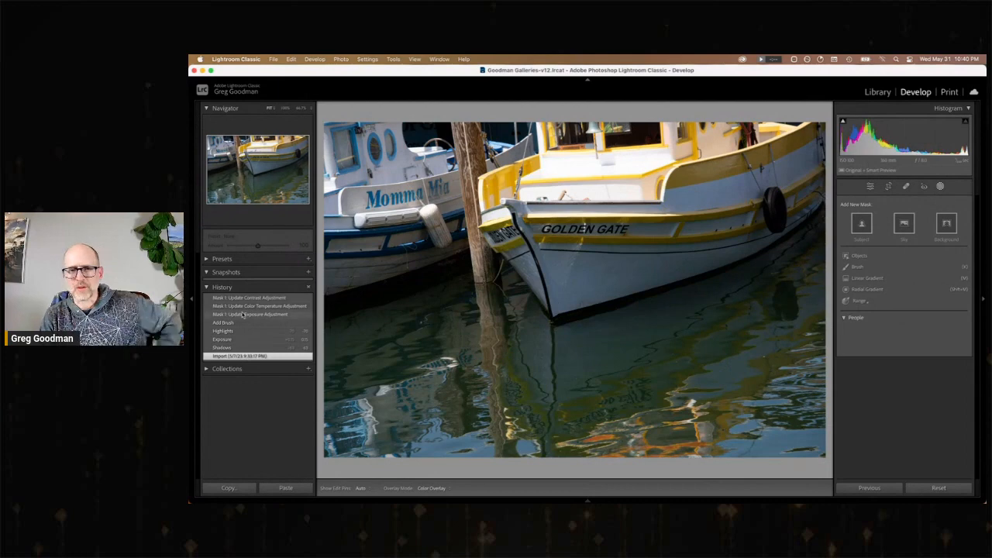
left_click(247, 299)
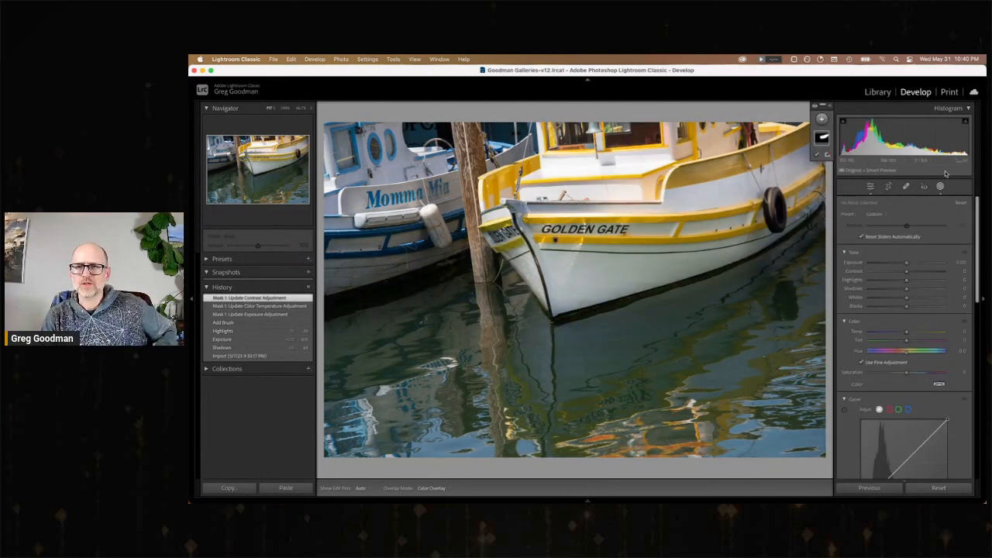
Return to the Library photo grid and remove the flag from the wide dark building facade photo.
left_click(878, 92)
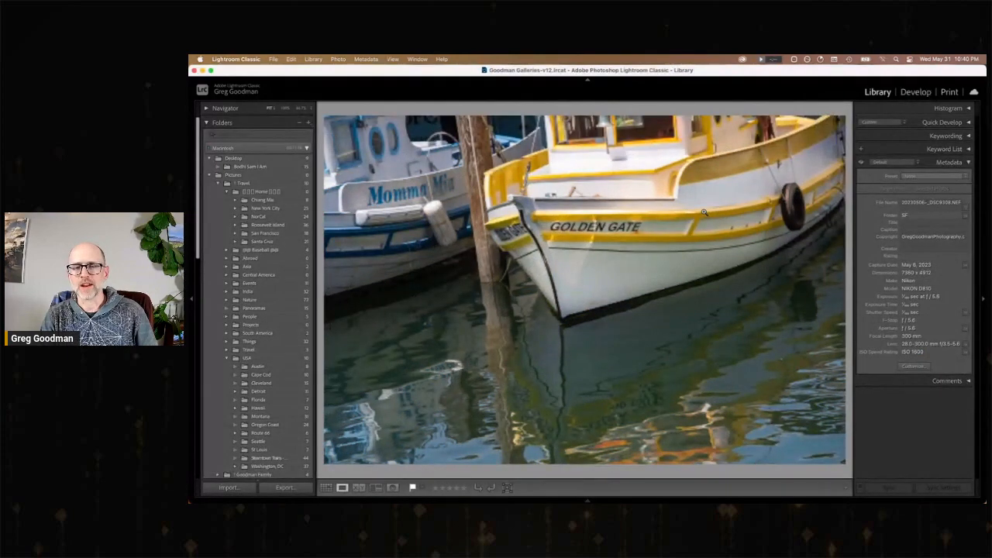
key("g")
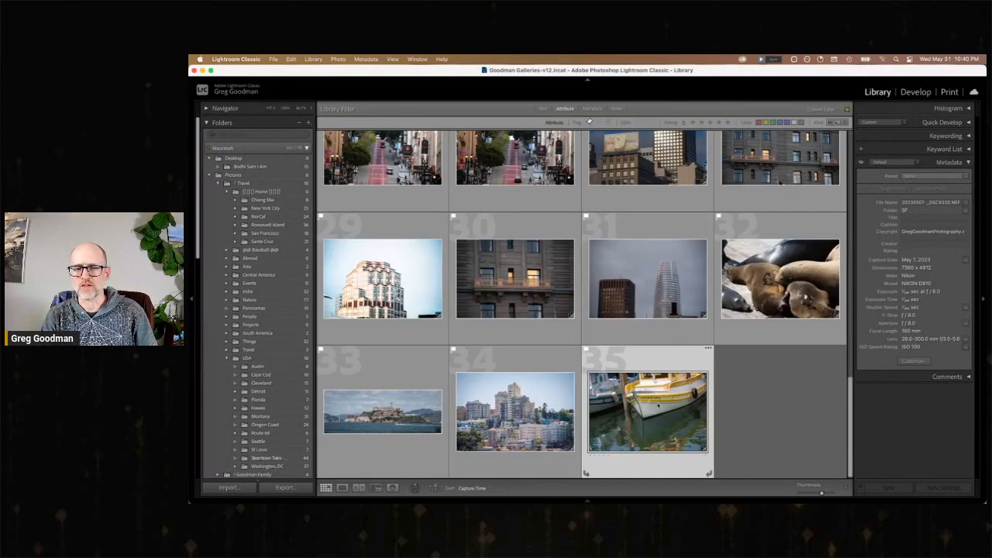
scroll(692, 288, "up", 1)
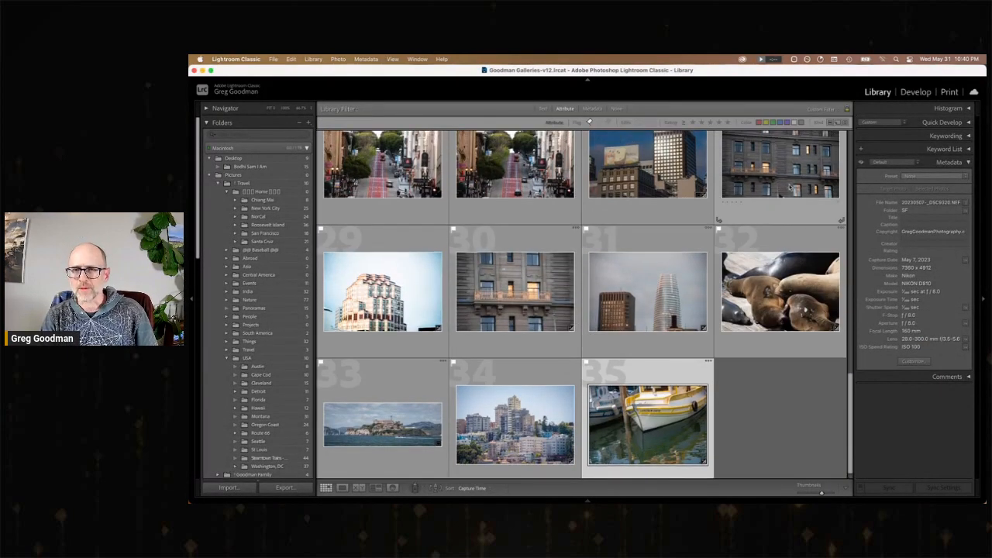
scroll(798, 232, "up", 3)
scroll(794, 264, "up", 1)
key("u")
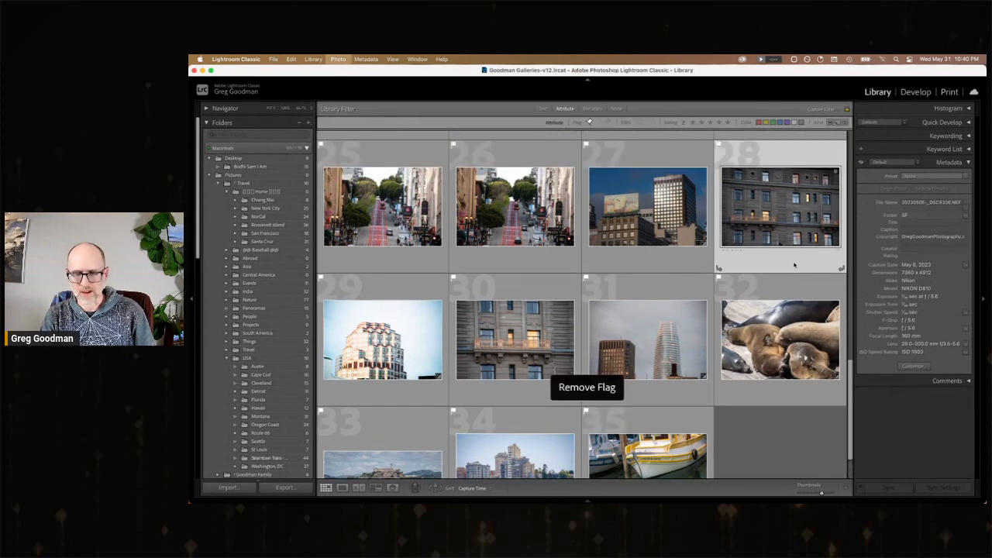
Remove the flags from the two red-lane street photos and the darker duplicate of the statue column photo.
scroll(682, 272, "up", 1)
left_click(544, 219)
key("u")
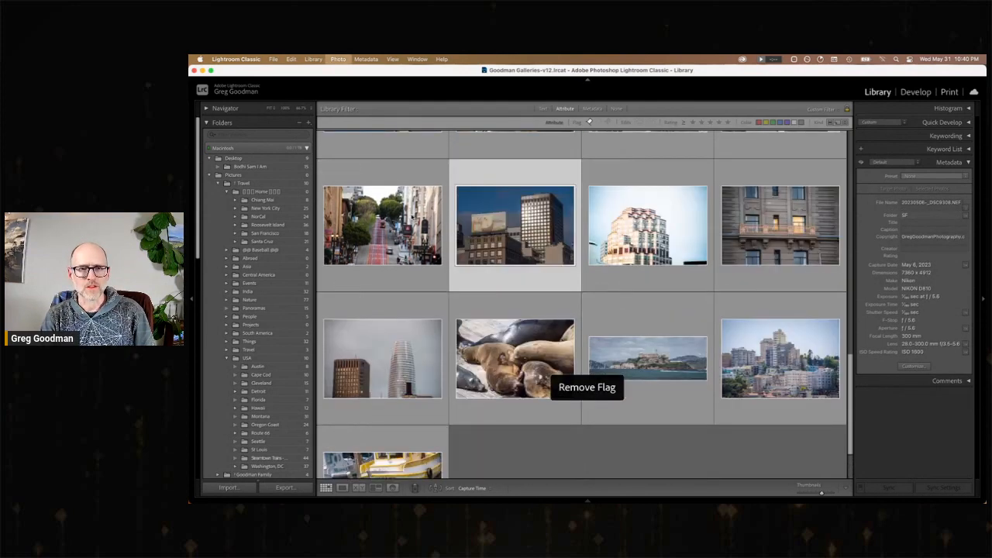
scroll(698, 263, "up", 1)
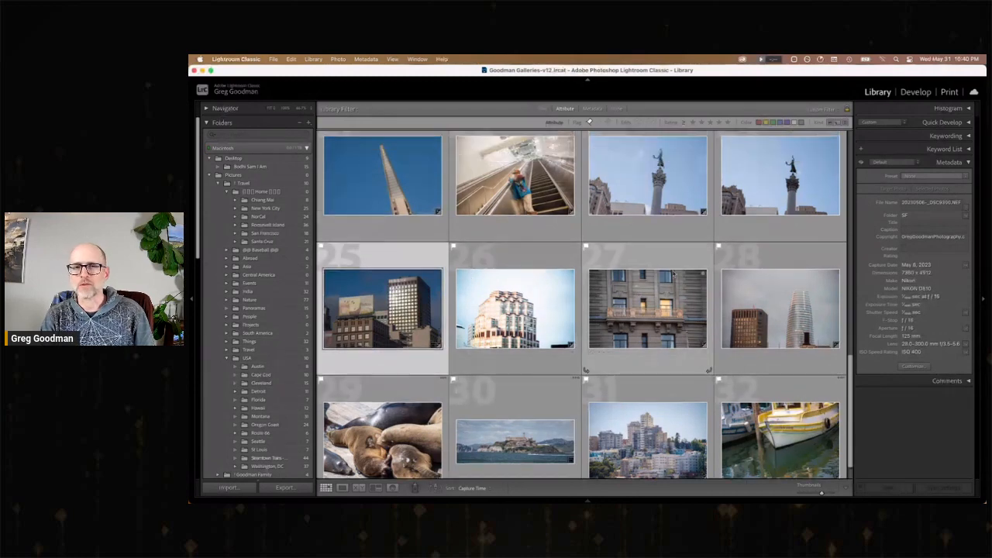
left_click(784, 214)
scroll(785, 214, "up", 1)
key("u")
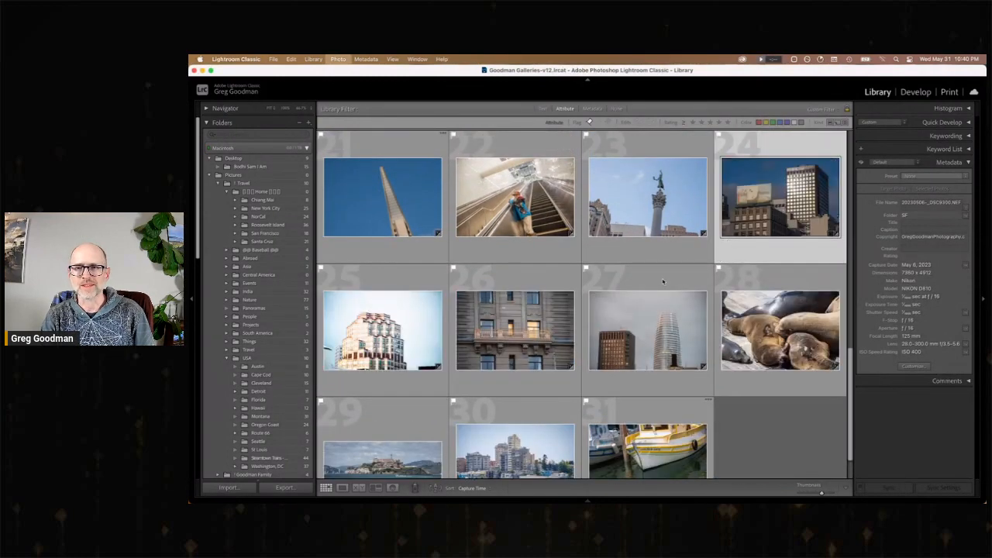
Open The Palace building photo enlarged and review the picks from the downtown buildings through the cable car and busy street photos.
scroll(767, 295, "up", 2)
scroll(766, 294, "up", 3)
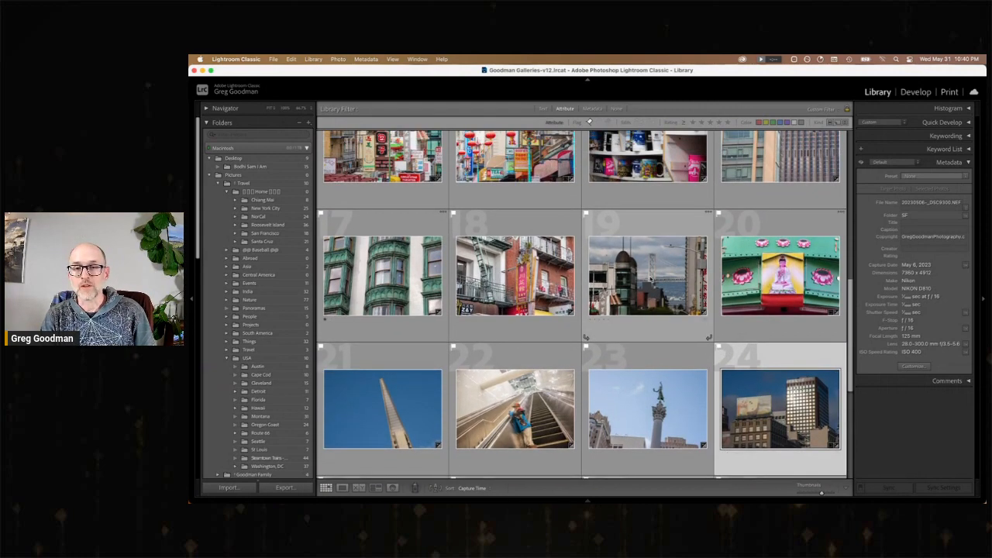
scroll(721, 314, "up", 2)
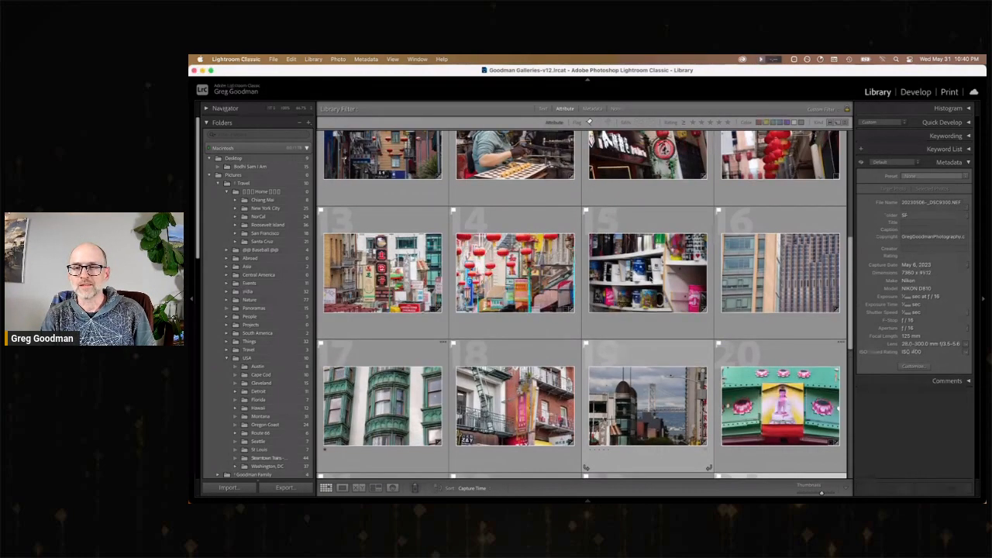
scroll(651, 280, "up", 4)
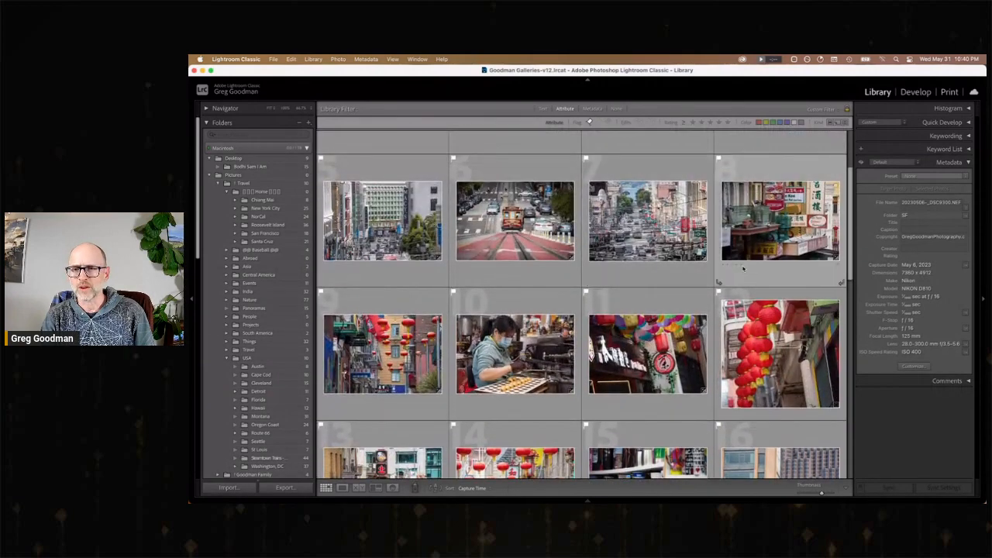
scroll(668, 309, "up", 2)
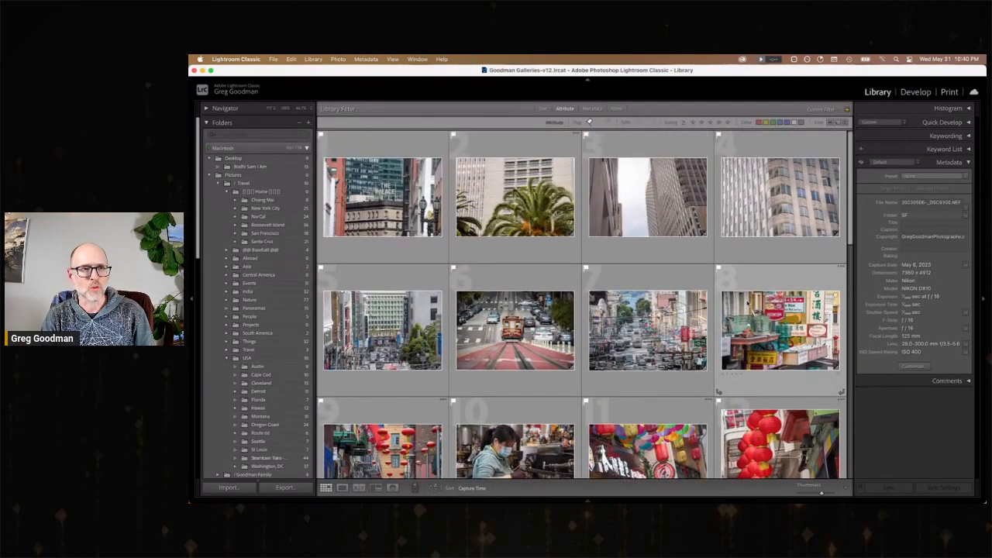
double_click(384, 203)
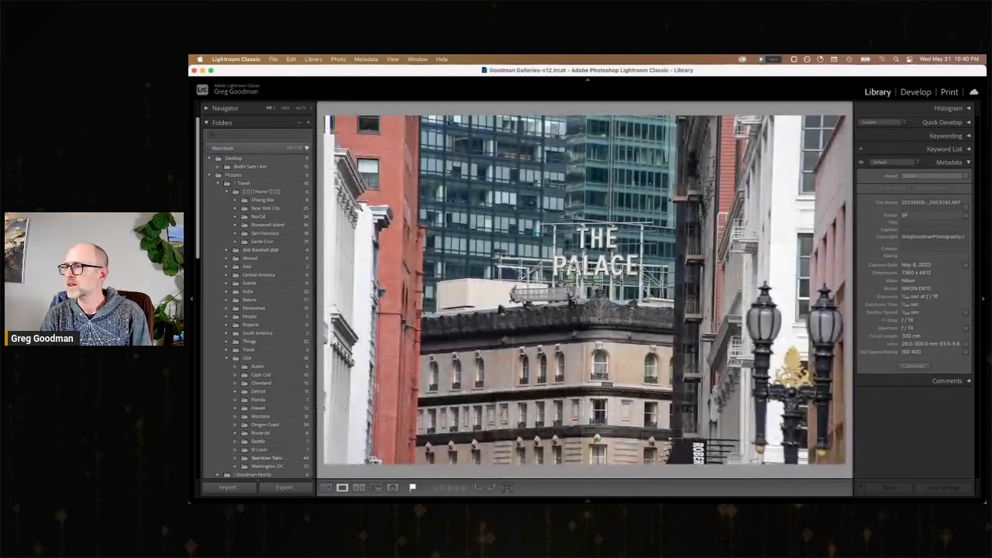
key("Right")
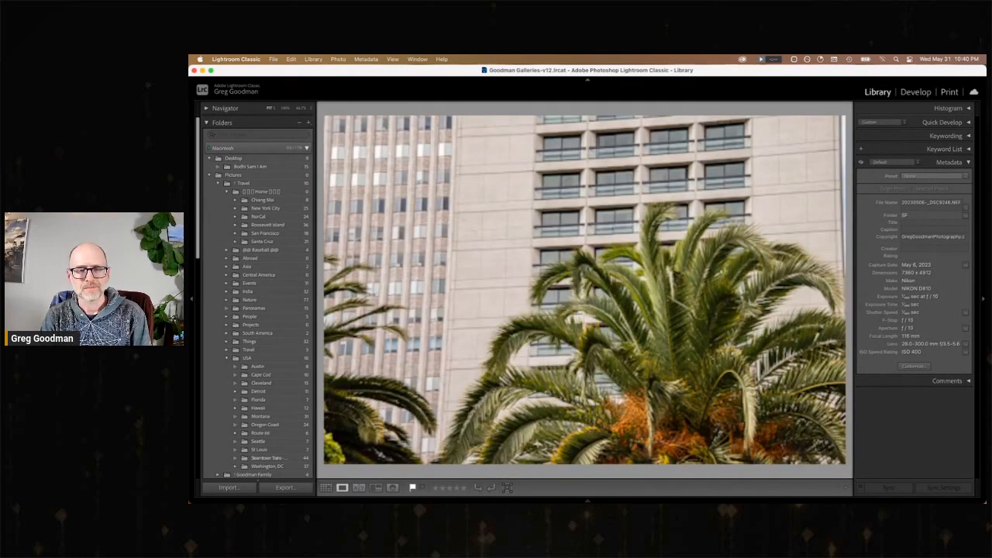
key("Right")
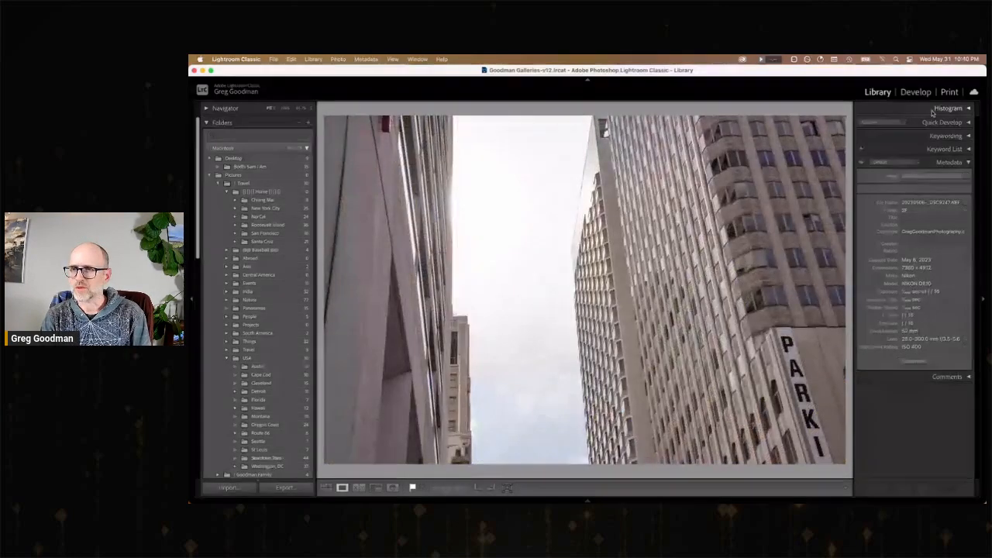
key("Right")
key("Right")
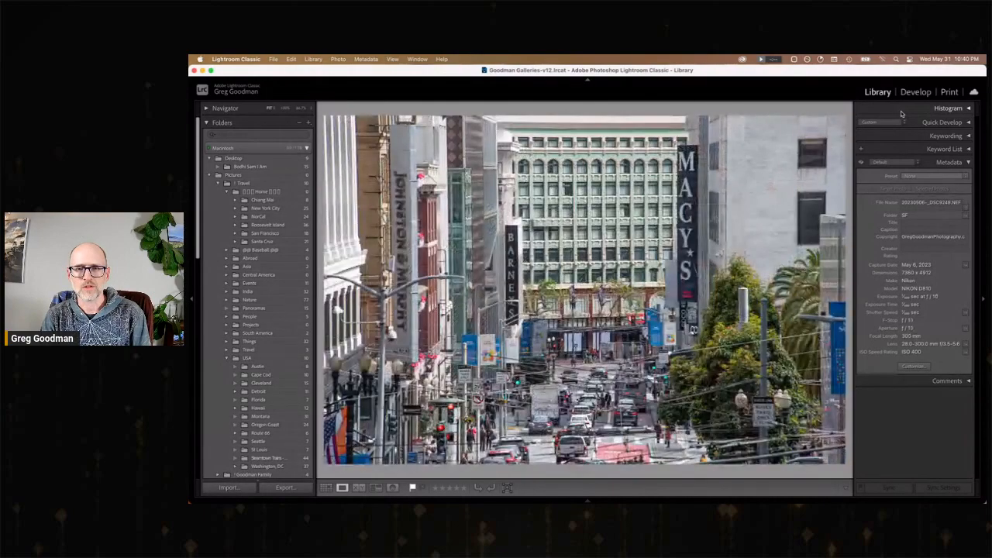
key("Right")
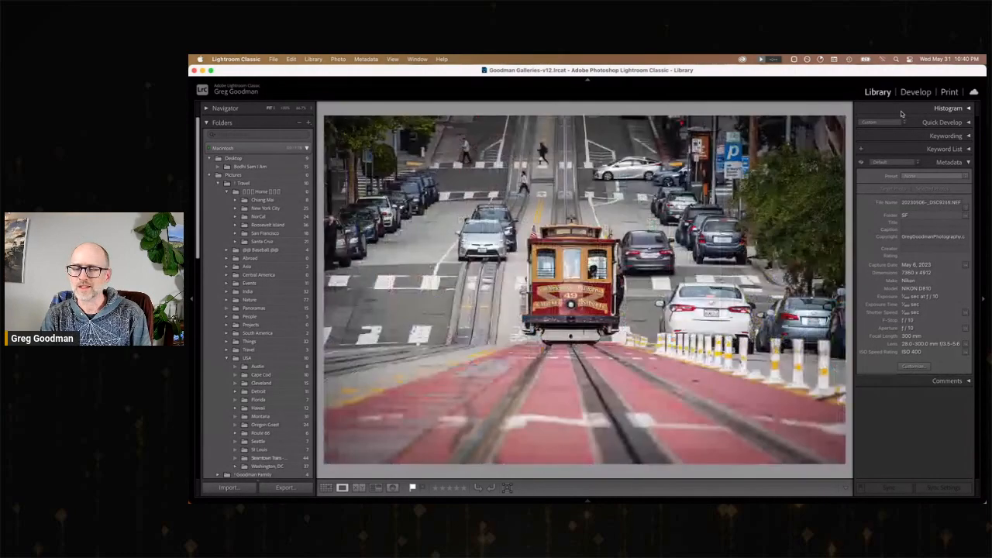
Review the enlarged Chinatown photos, including the alley, the fortune cookie maker and the red lanterns, going back to compare the lantern shots.
key("Right")
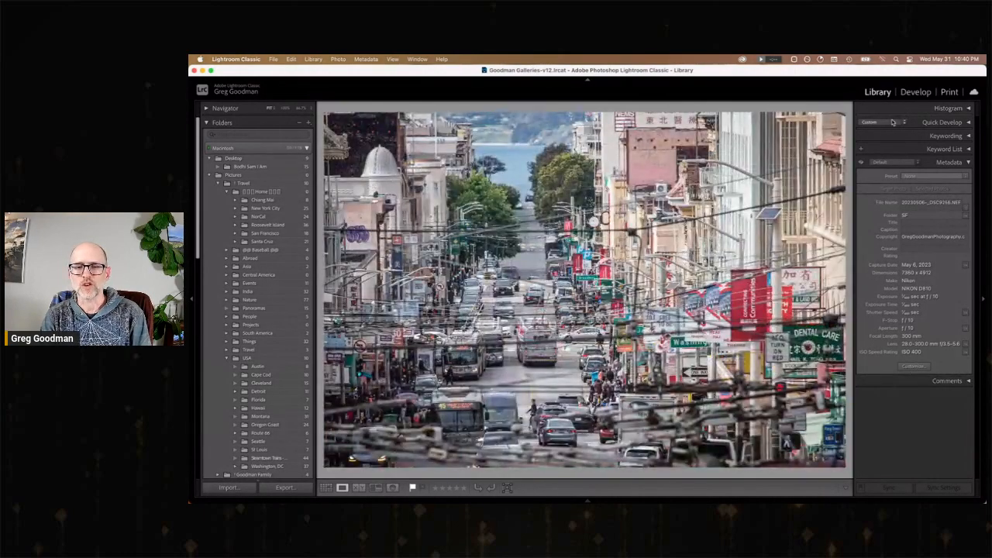
key("Right")
key("Right")
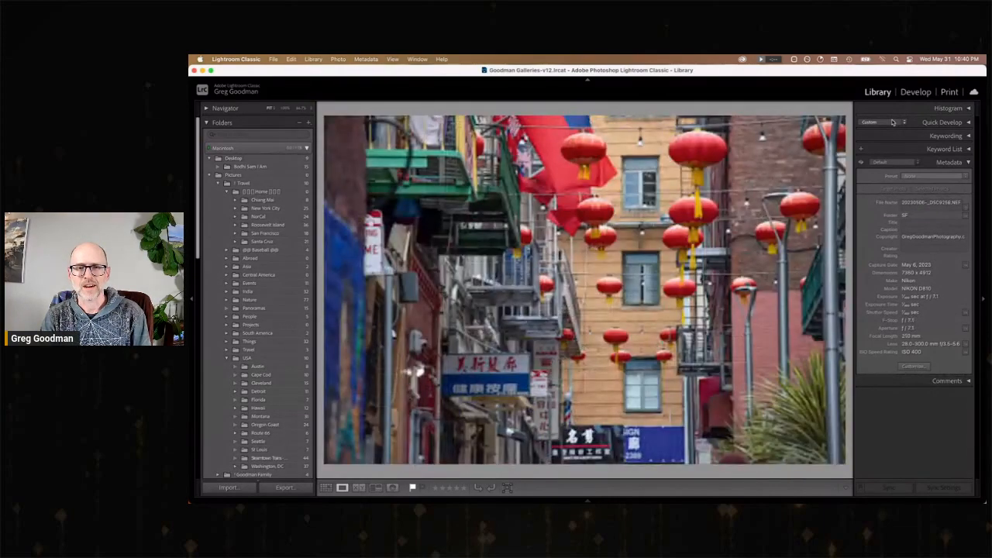
key("Right")
key("Right")
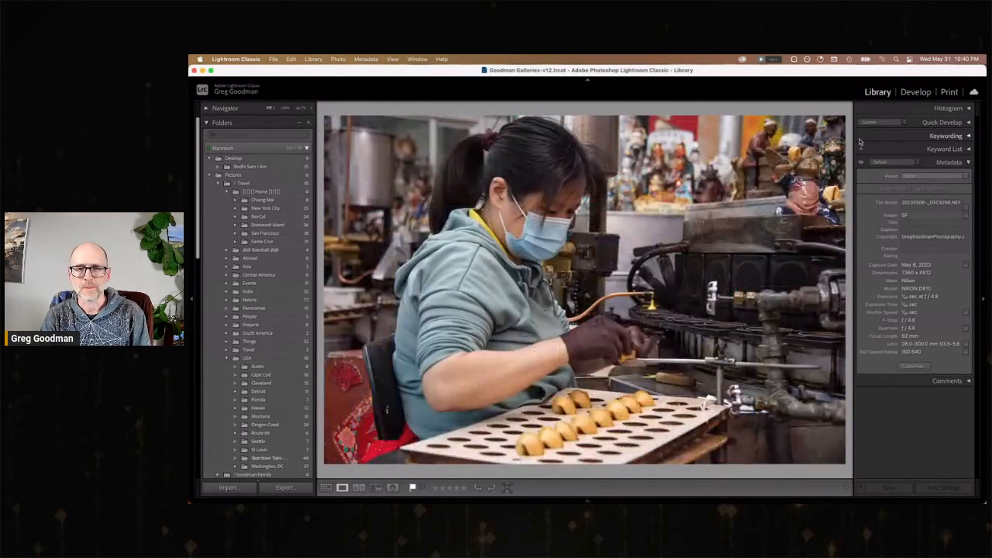
key("Right")
key("Right")
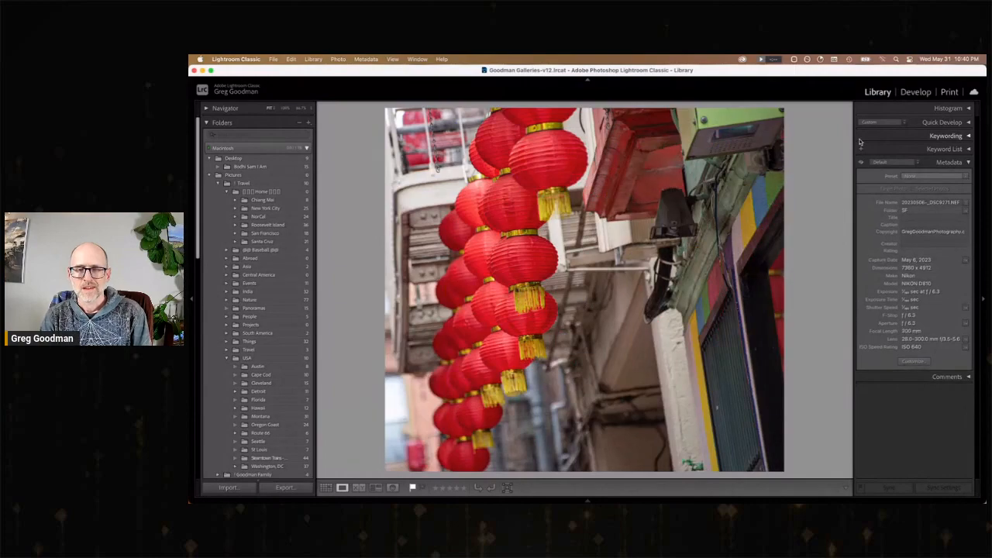
key("Left")
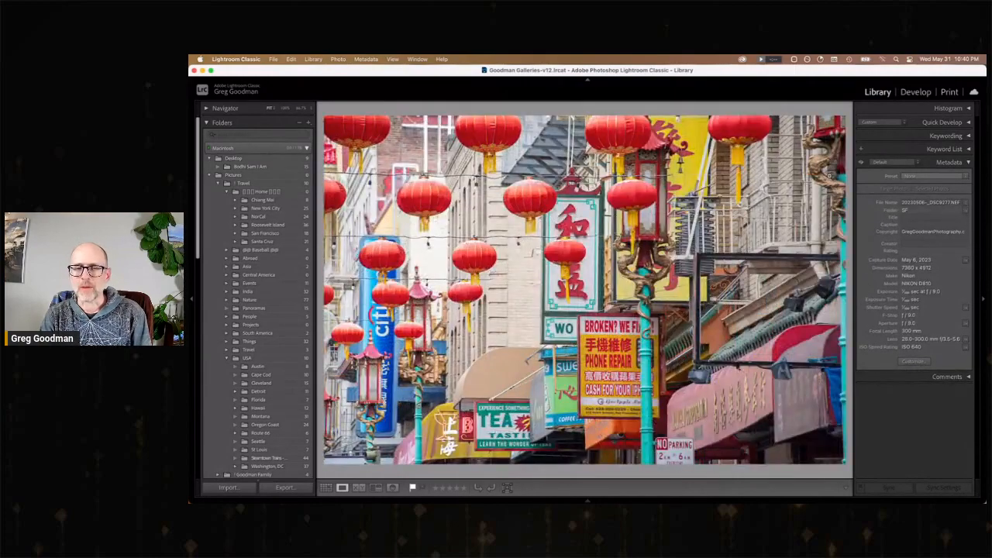
key("Right")
key("Left")
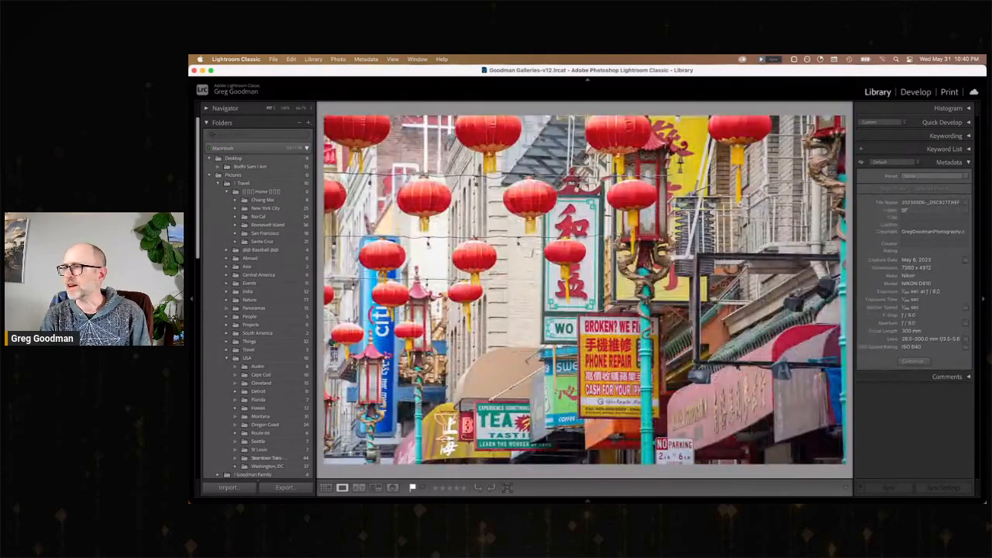
key("Right")
key("Right")
key("Right")
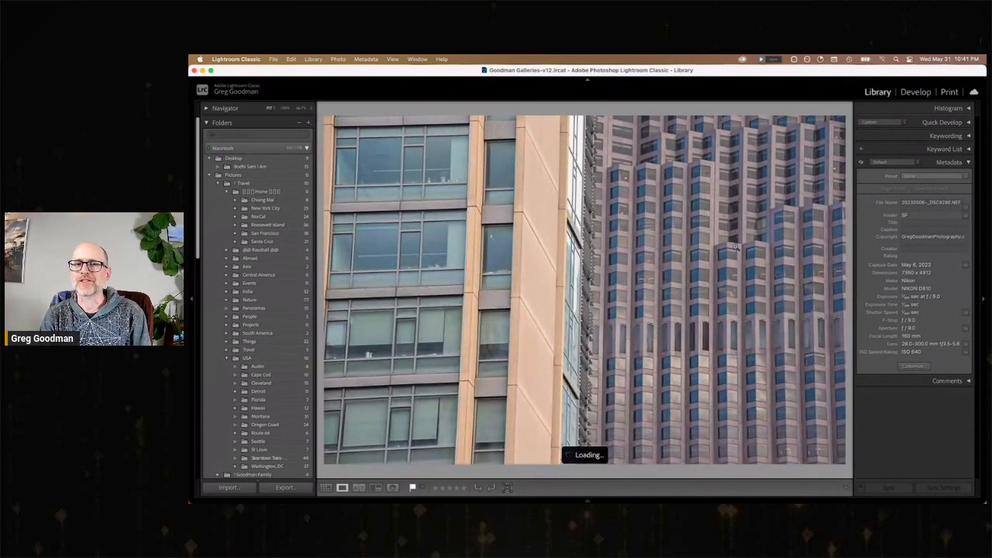
Review the office towers, green bay windows, Z&Y restaurant, Bay Bridge and tall spire photos at full view.
key("Right")
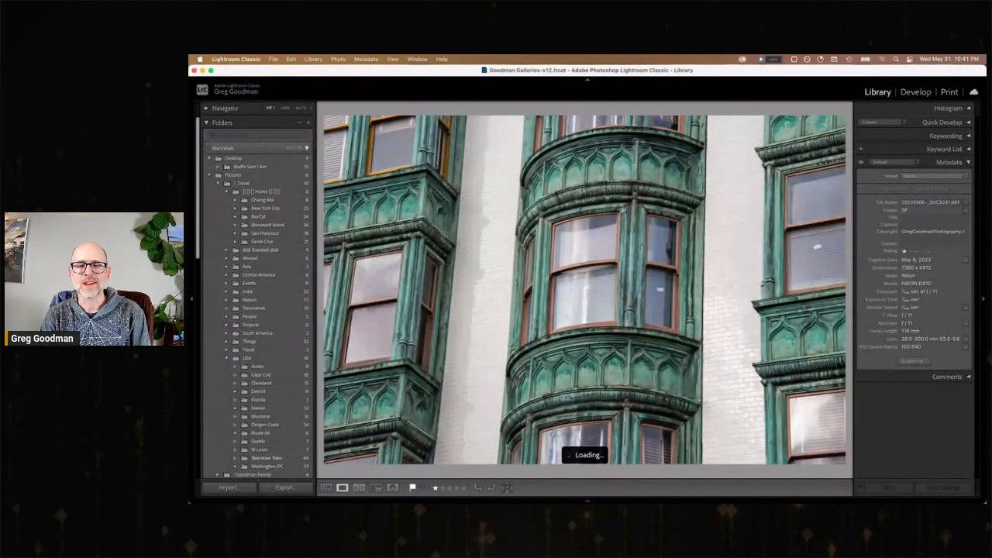
key("Right")
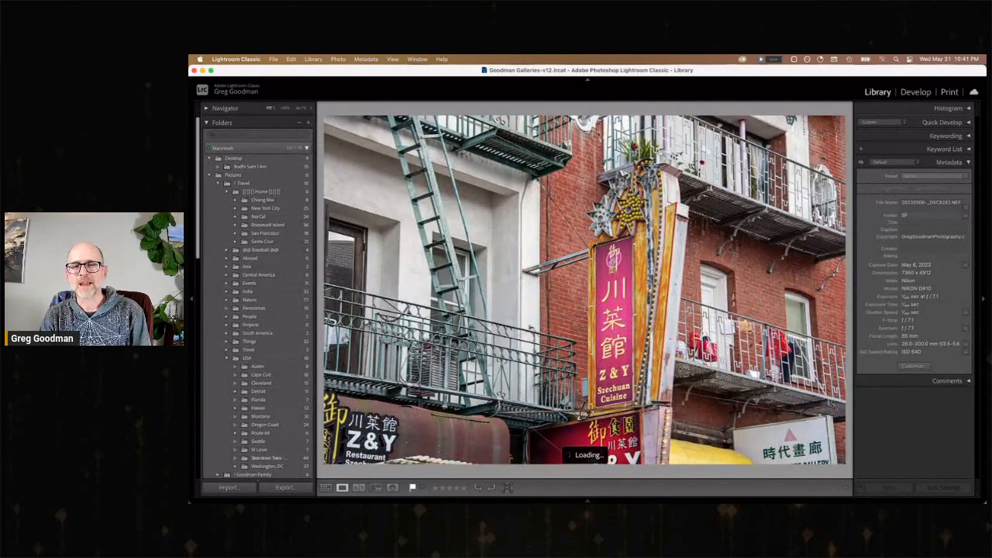
key("Right")
key("Right")
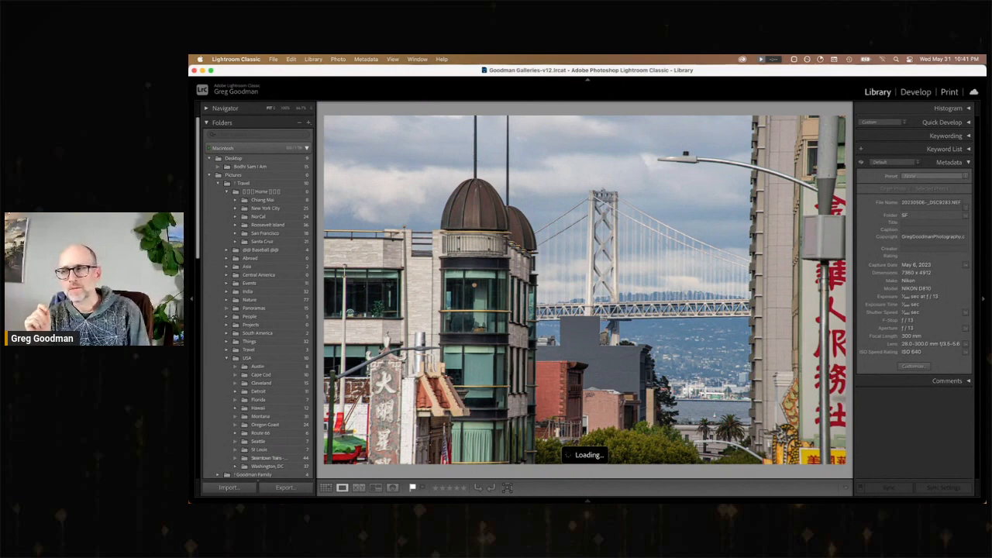
key("Right")
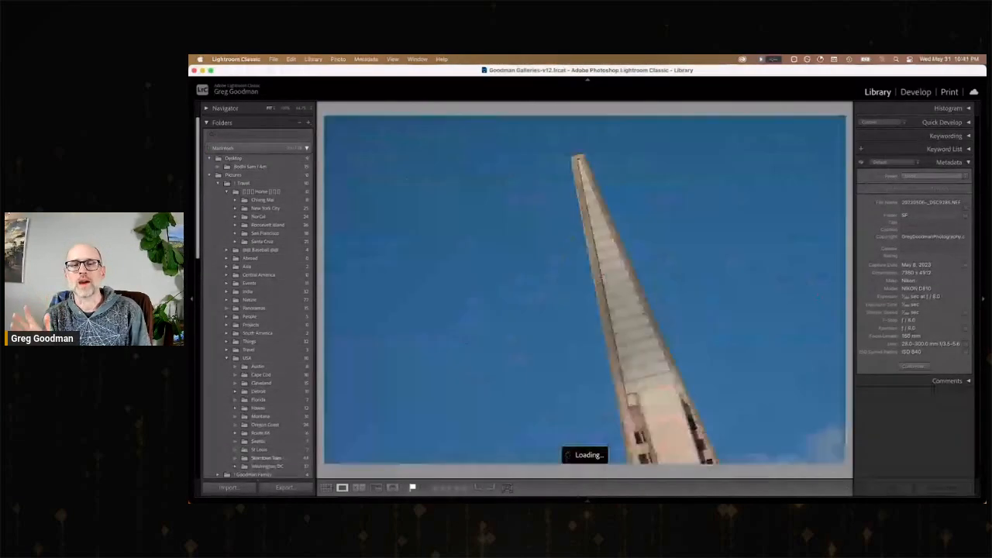
key("Right")
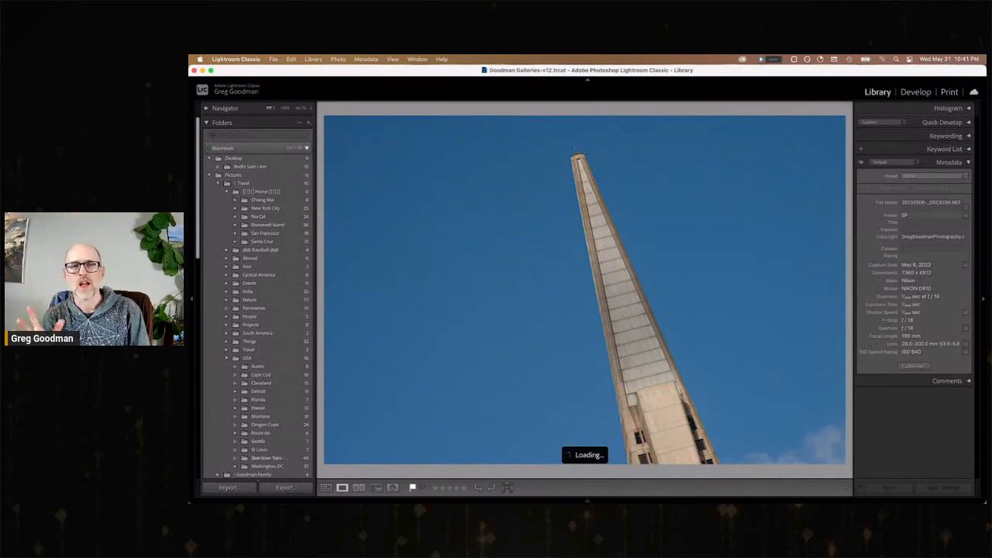
Review the enlarged photos from the boy on the escalator through the statue column, billboard, stepped tower and balcony to the rounded glass skyscraper.
key("Right")
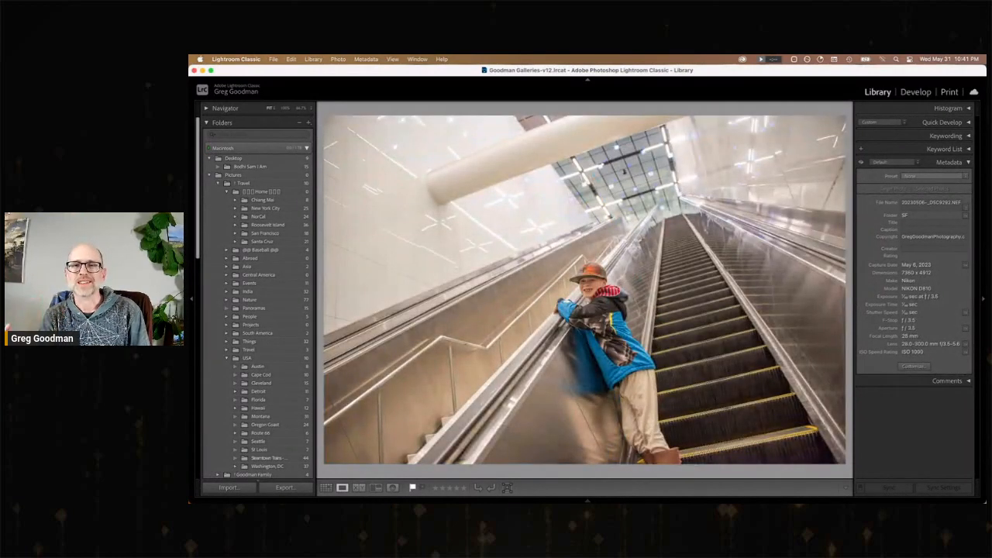
key("Right")
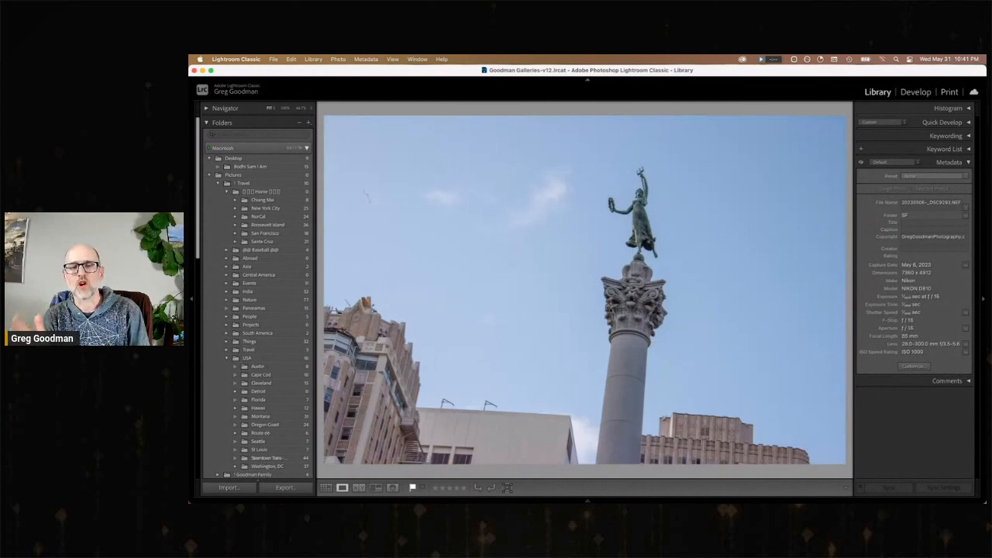
key("Right")
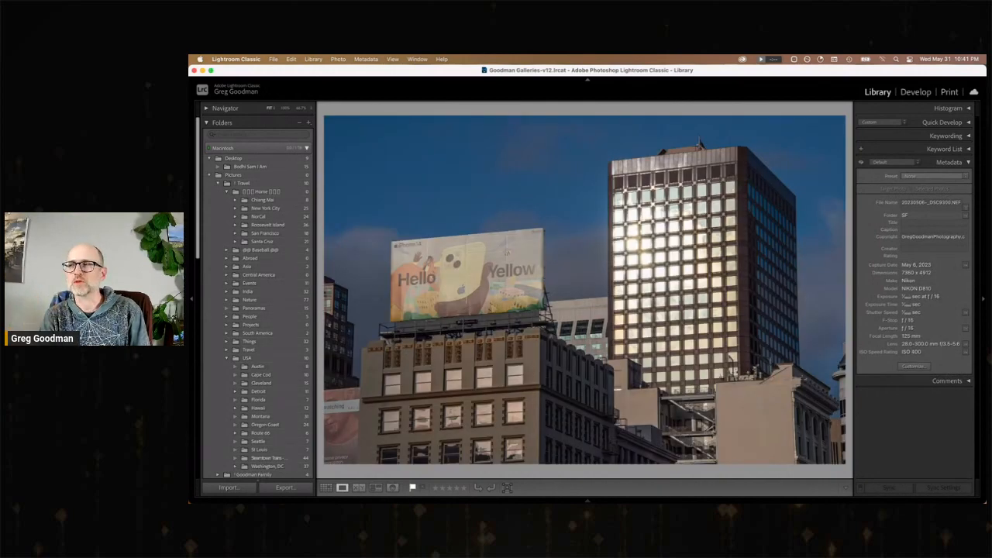
key("Right")
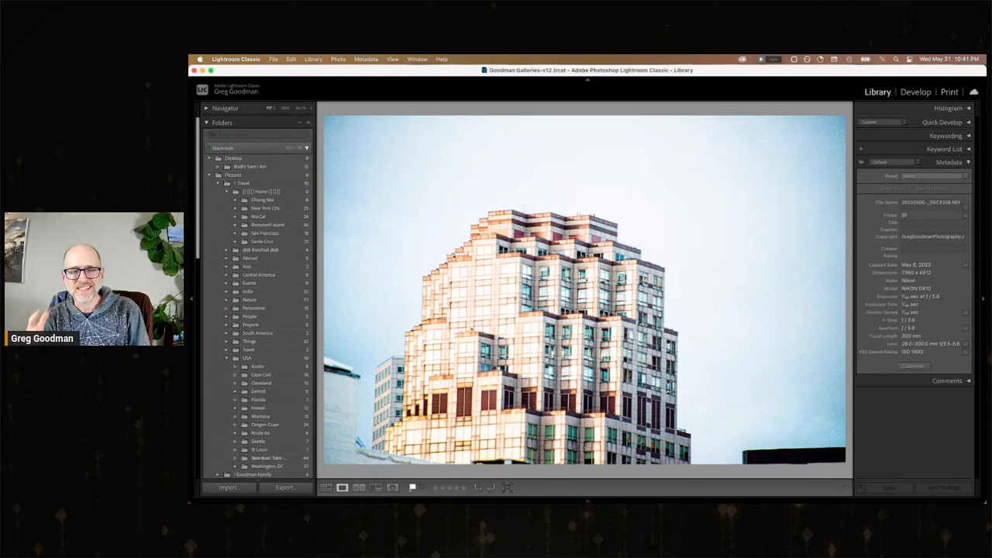
key("Right")
key("Right")
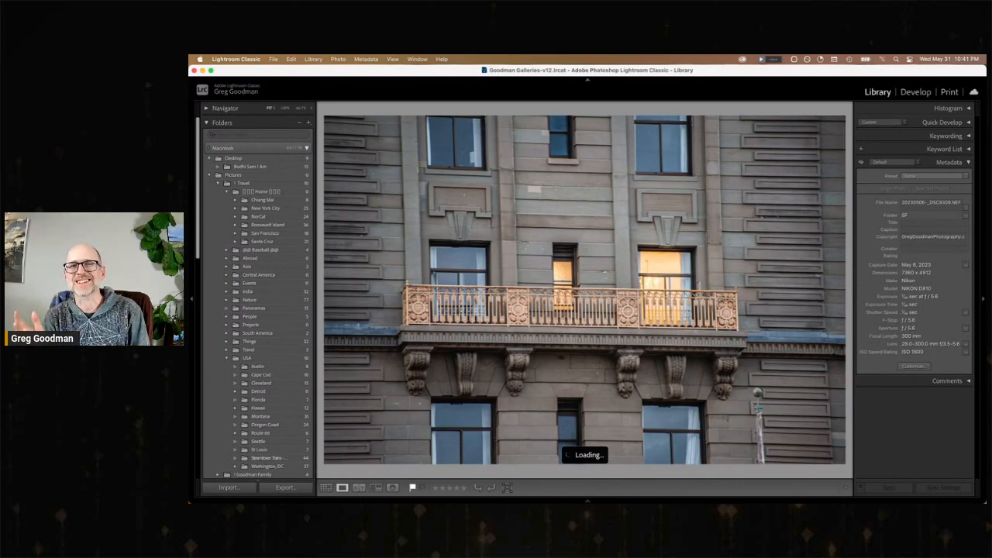
key("Right")
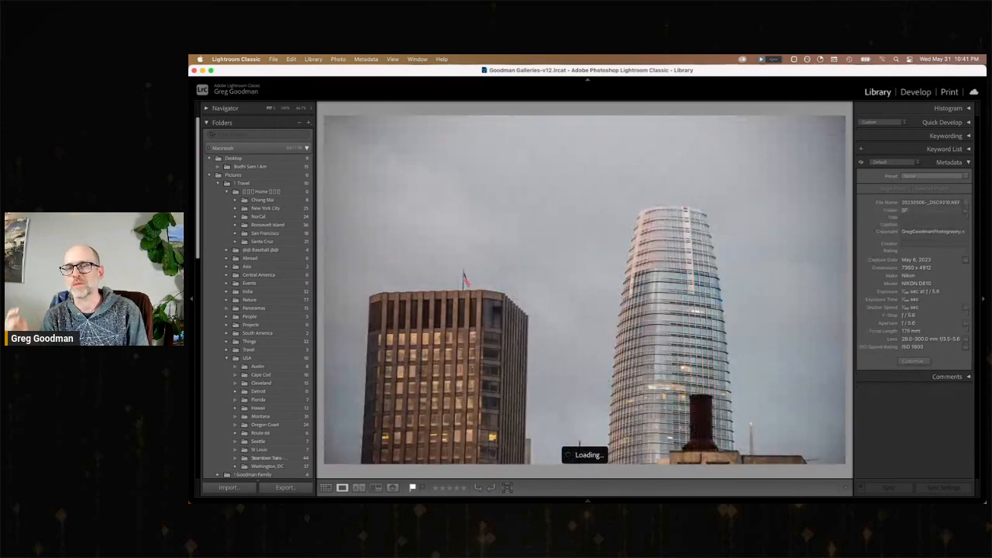
Review the enlarged sea lion, Alcatraz island, hillside buildings and Golden Gate boat photos at the end of the selection.
key("Right")
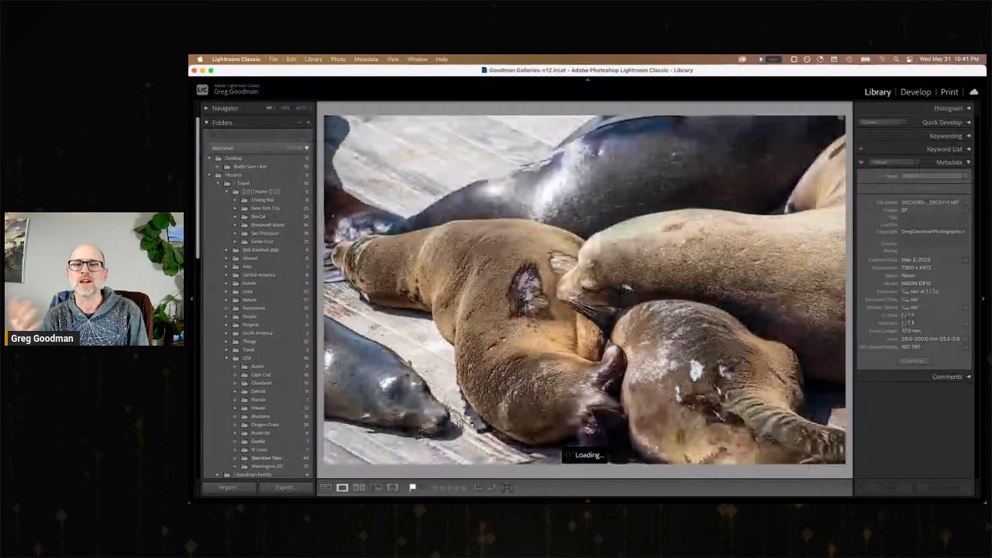
key("Right")
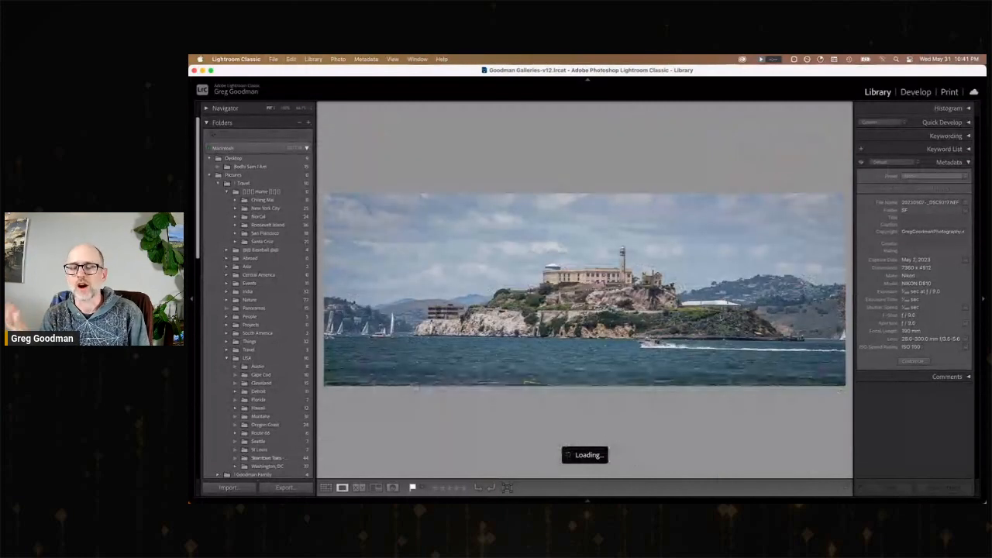
key("Right")
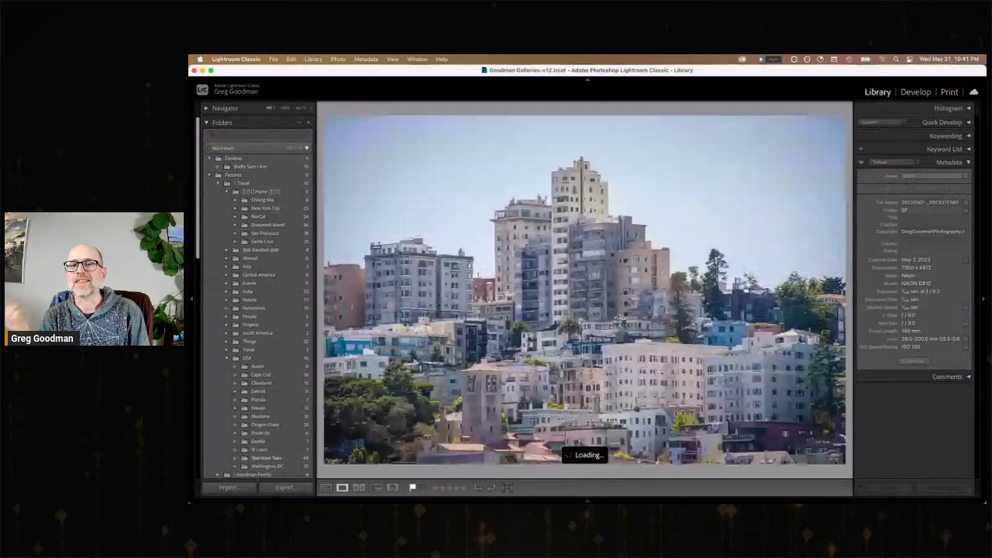
key("Right")
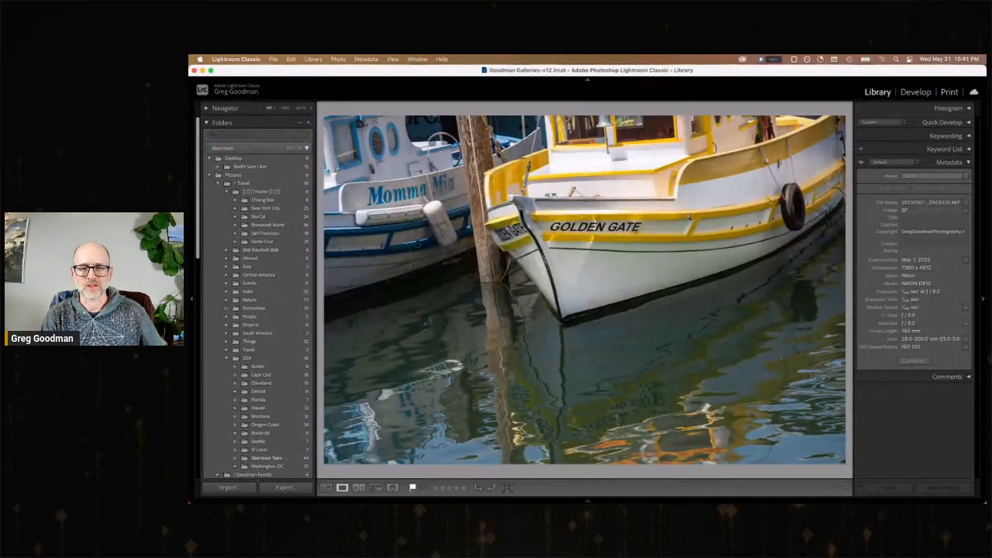
Switch to the Photos app and expand its window to fill the screen.
mouse_move(581, 496)
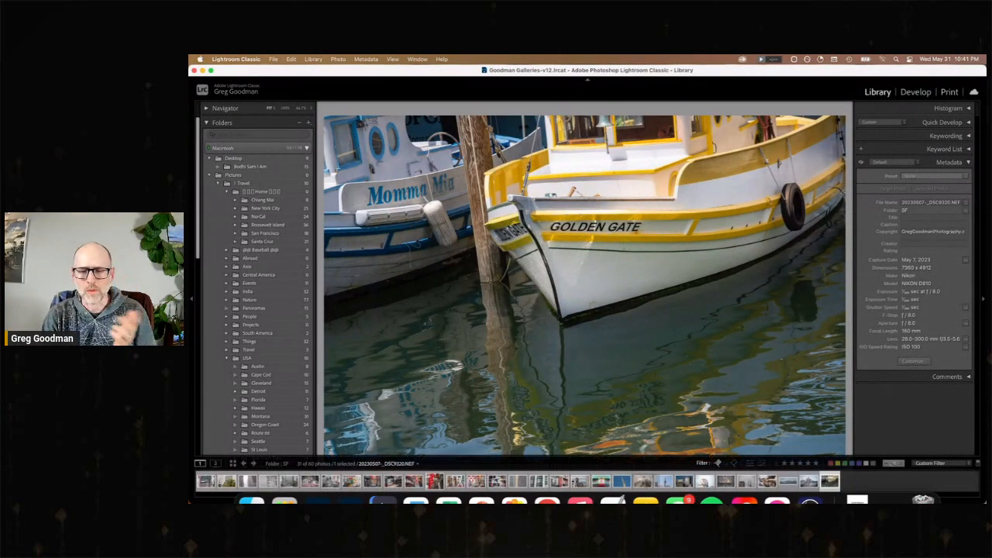
left_click(514, 482)
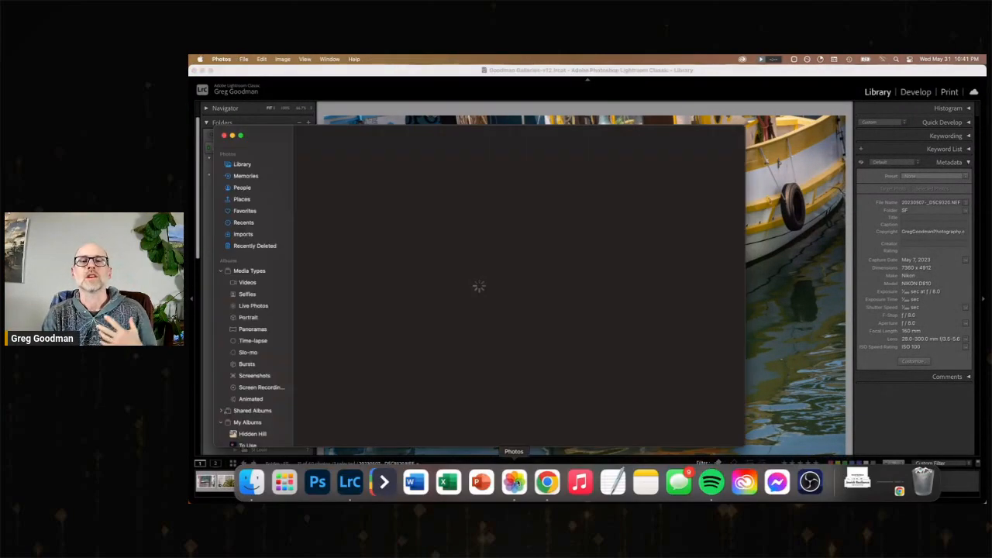
key("Escape")
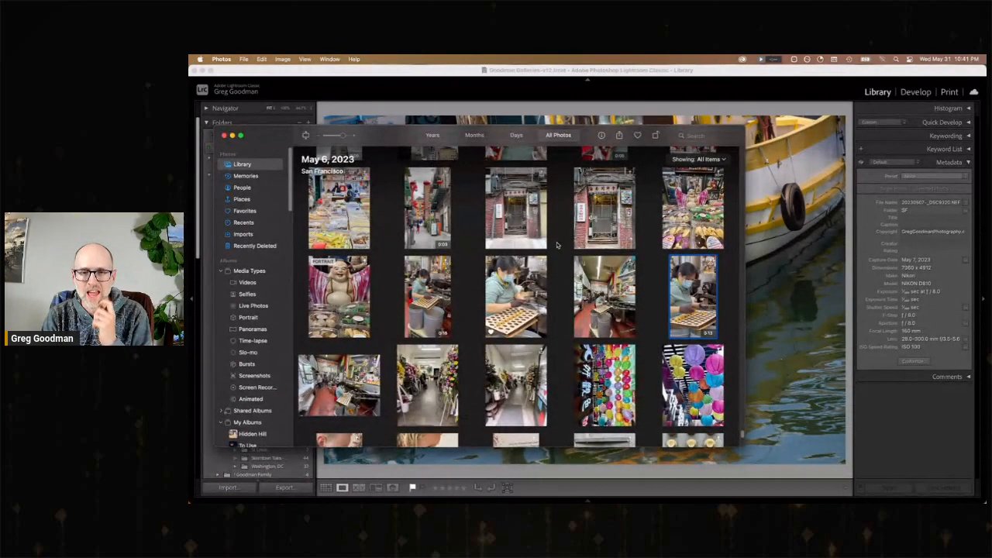
left_click(241, 136)
Browse the May 6 and 7 San Francisco phone shots, view the harbor selfie enlarged, and return to the photo grid.
scroll(668, 365, "down", 10)
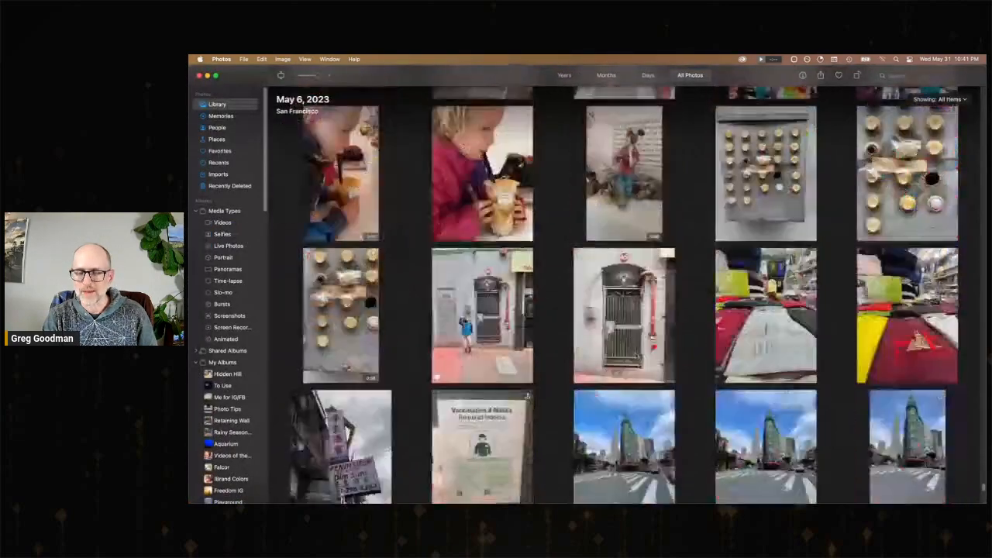
scroll(598, 335, "down", 8)
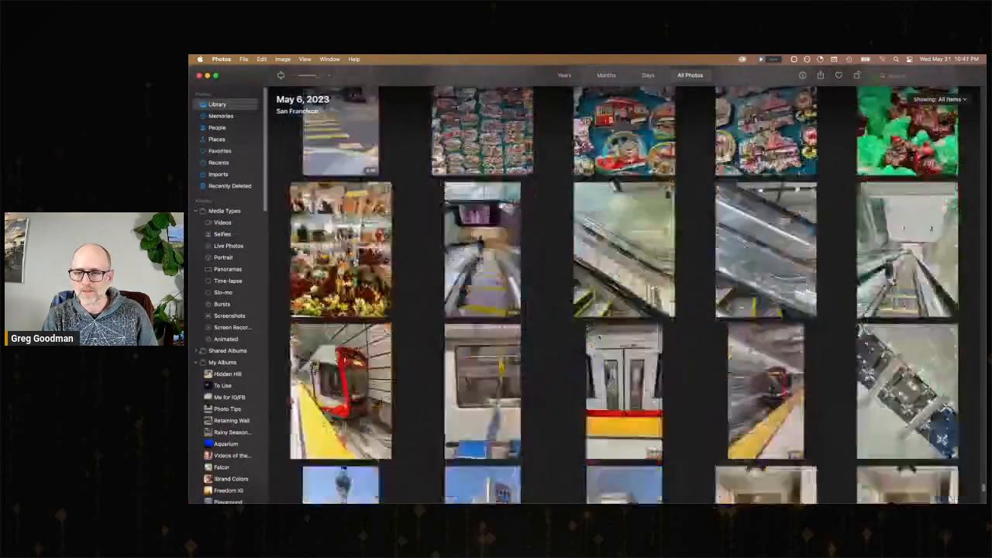
scroll(598, 336, "down", 5)
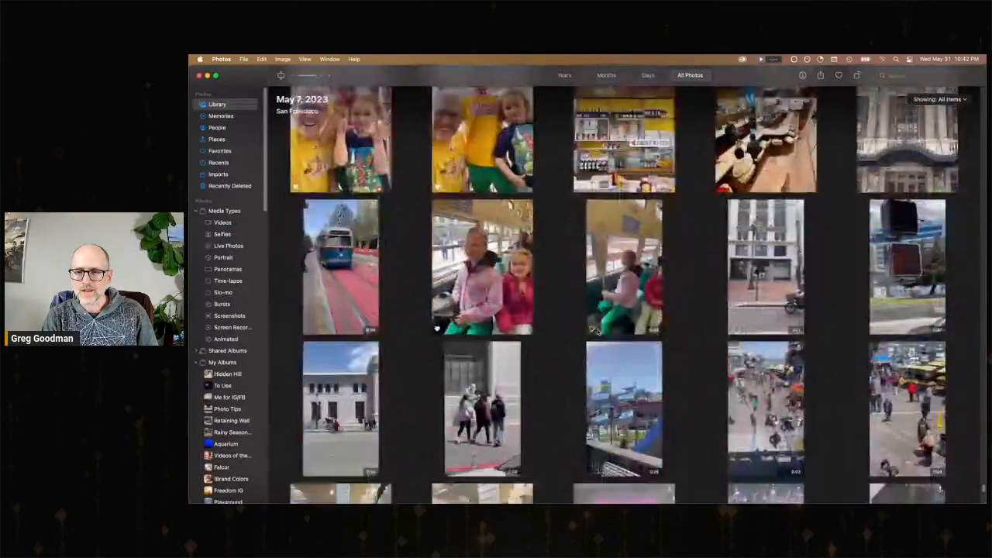
scroll(597, 336, "down", 3)
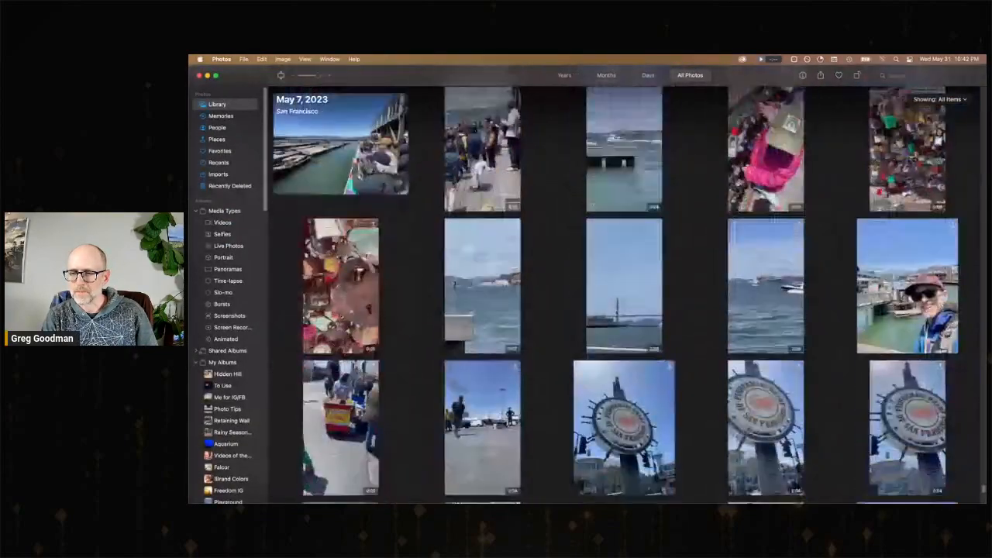
scroll(618, 312, "down", 4)
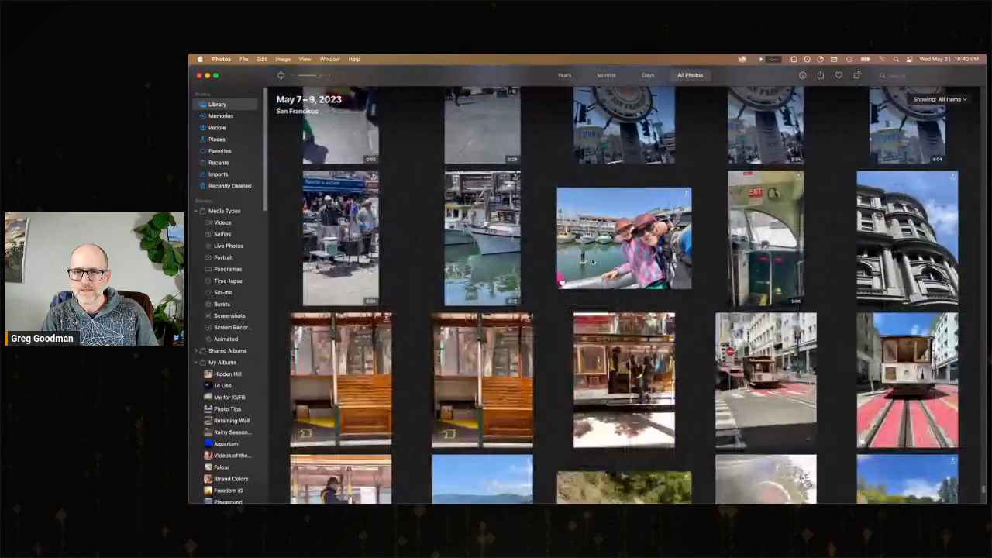
double_click(630, 251)
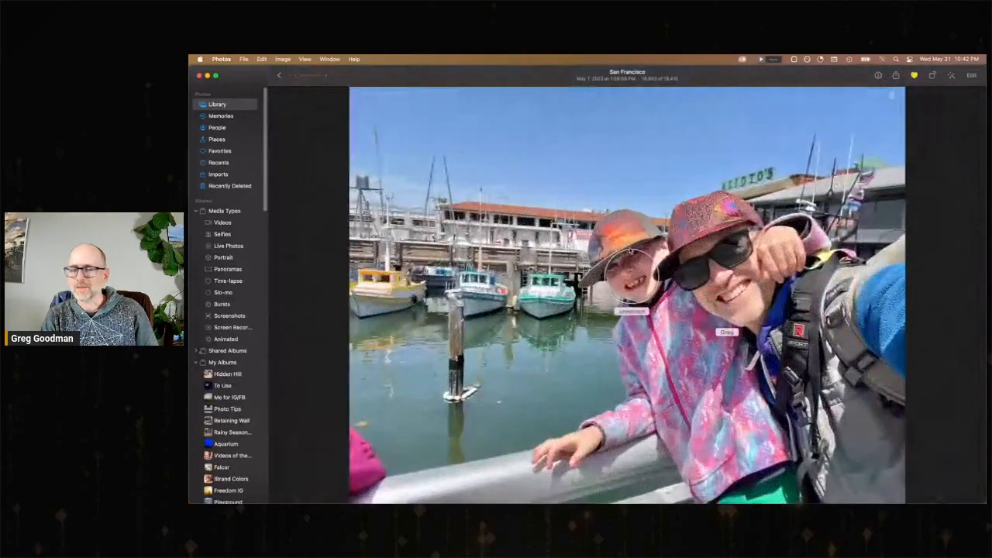
key("Escape")
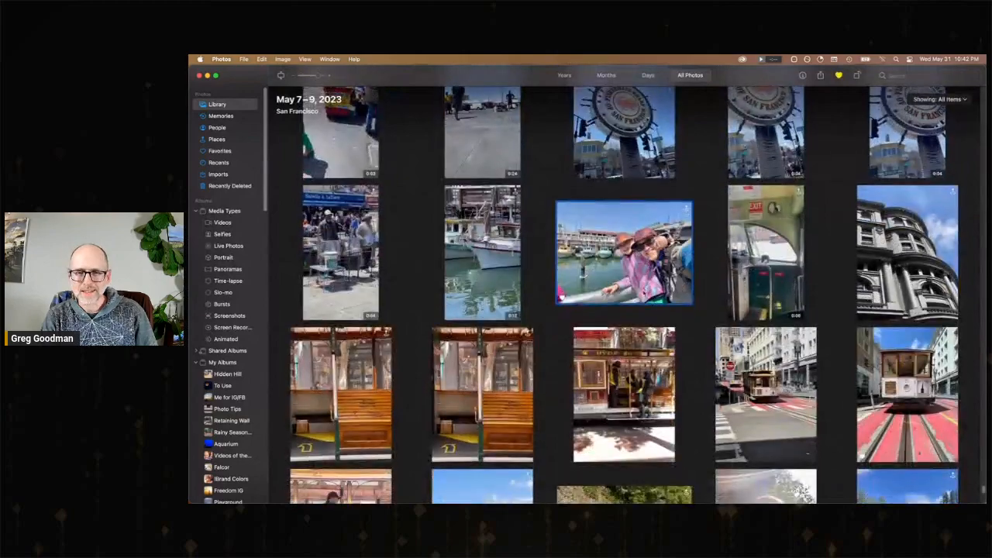
Find the May 13 video of two children overlooking a city street, play it, and return to the photo grid.
scroll(629, 295, "up", 2)
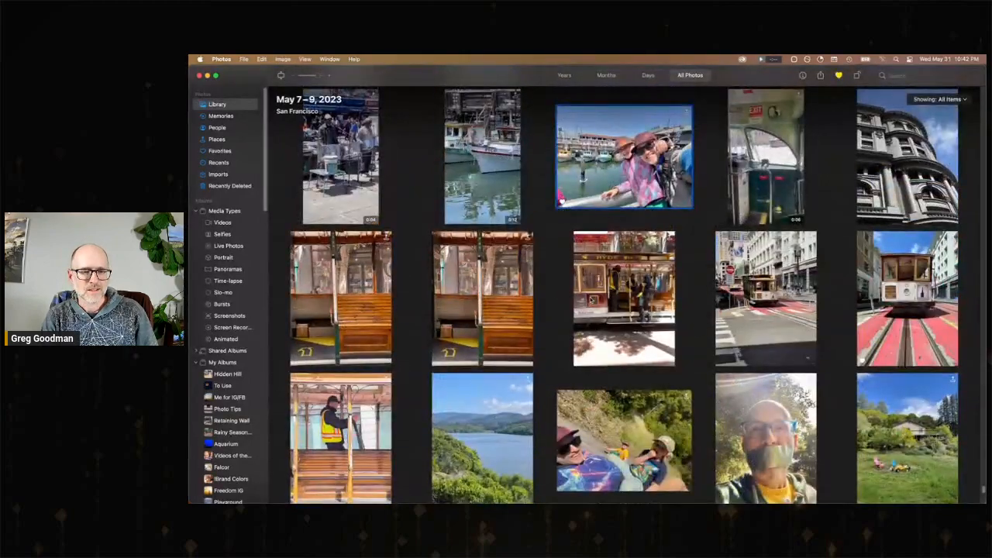
scroll(590, 298, "down", 10)
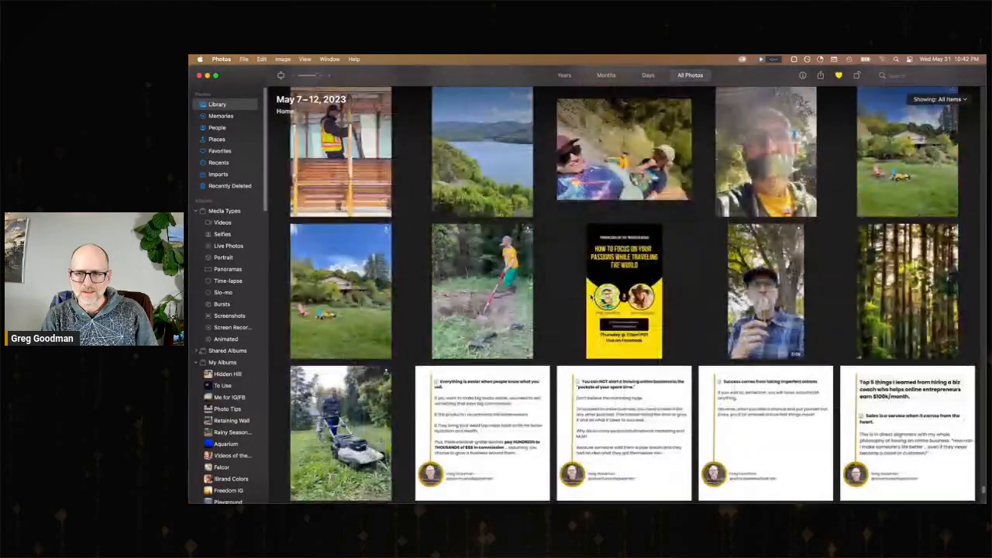
scroll(590, 298, "down", 5)
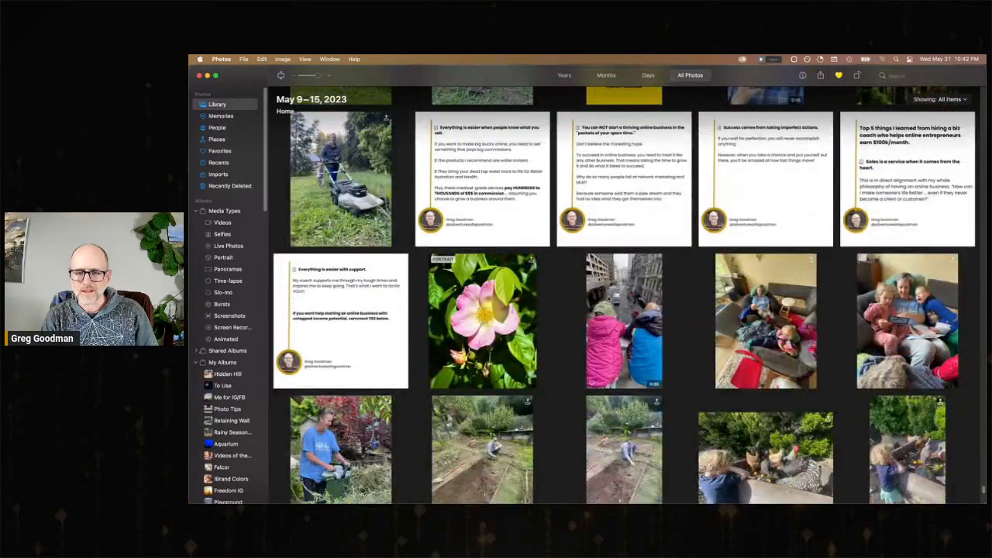
double_click(624, 321)
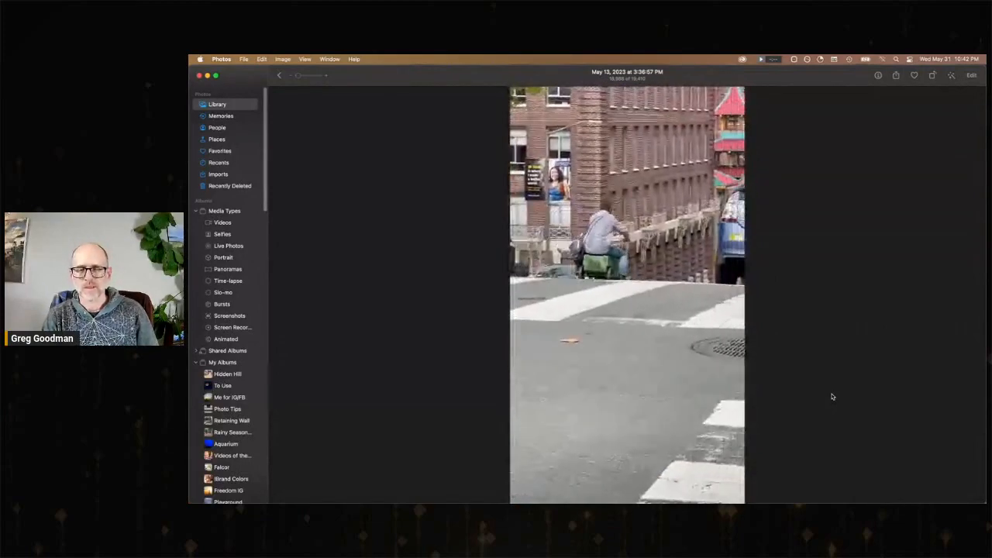
key("Escape")
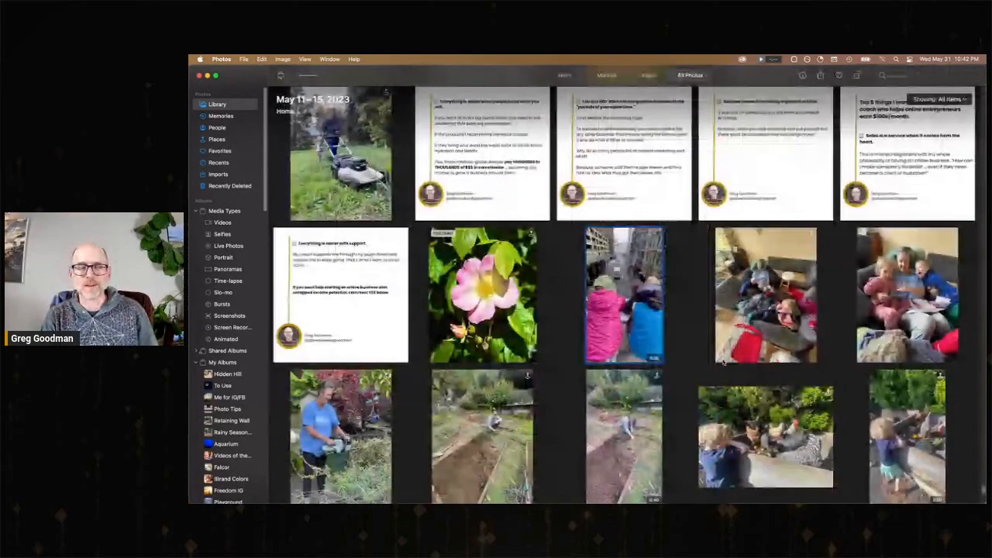
Switch to the StreamYard broadcast studio and take the shared screen off the stage so only the camera shows.
key("super+Tab")
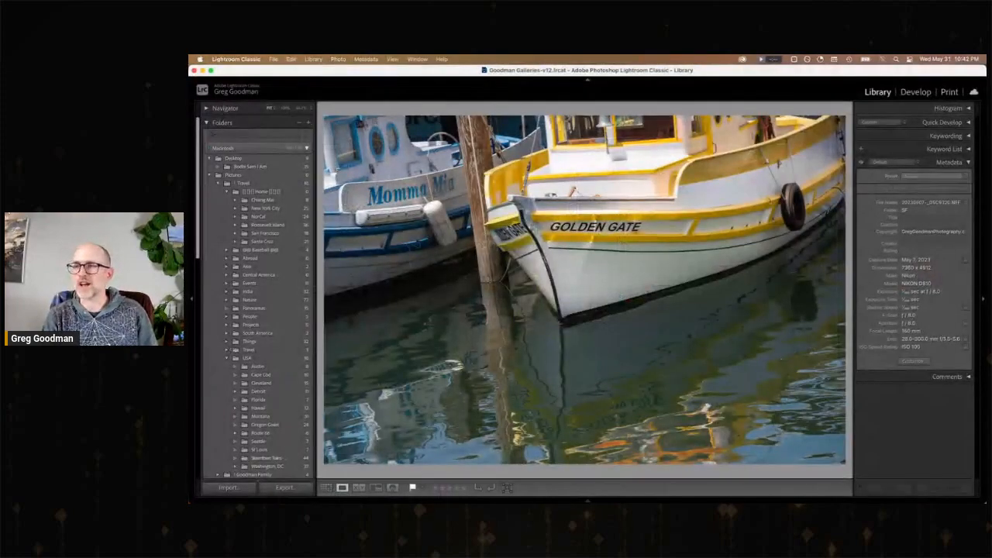
key("super+Tab")
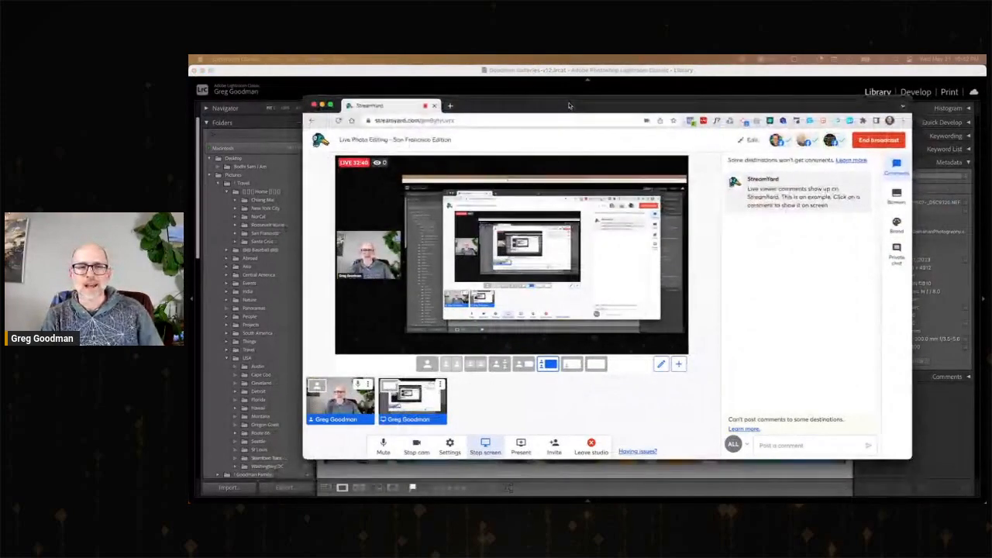
left_click(412, 400)
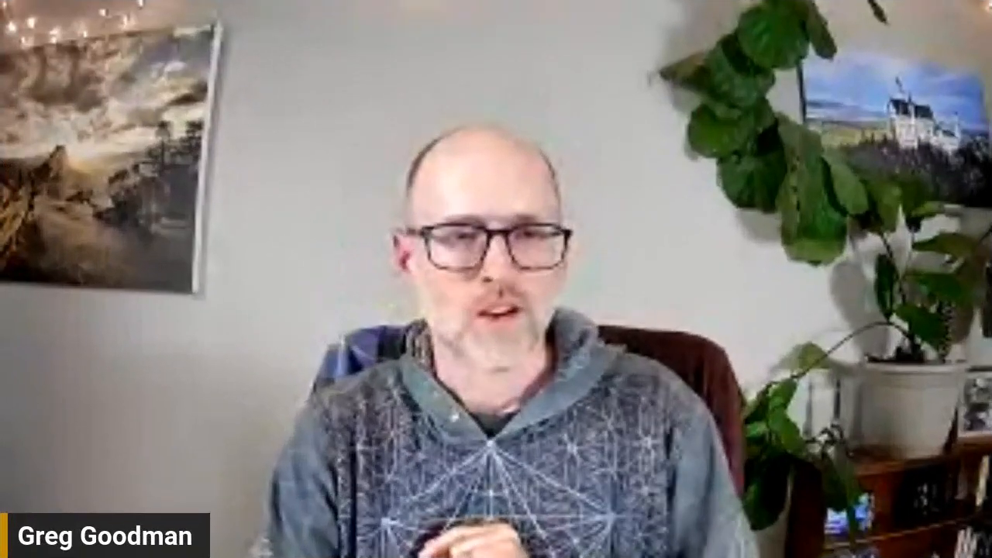